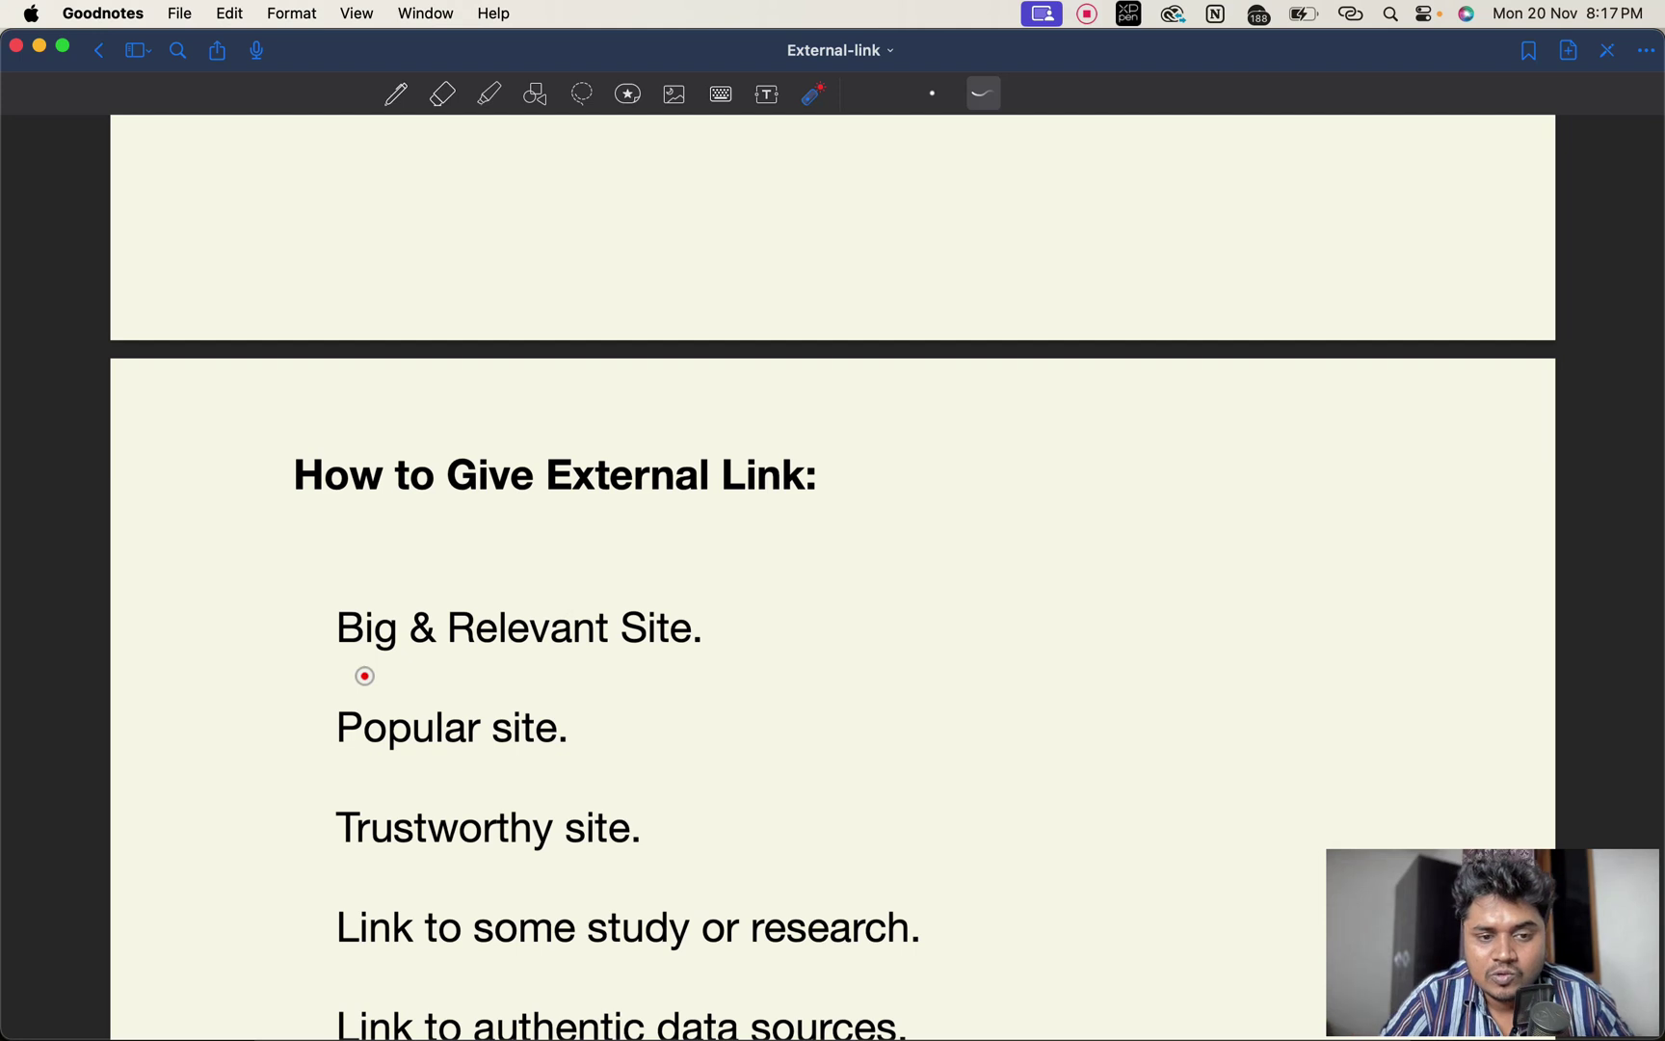
- Underline the "Big & Relevant Site", "Popular site" and "Trustworthy site" lines with the laser pointer
drag(351, 666, 699, 694)
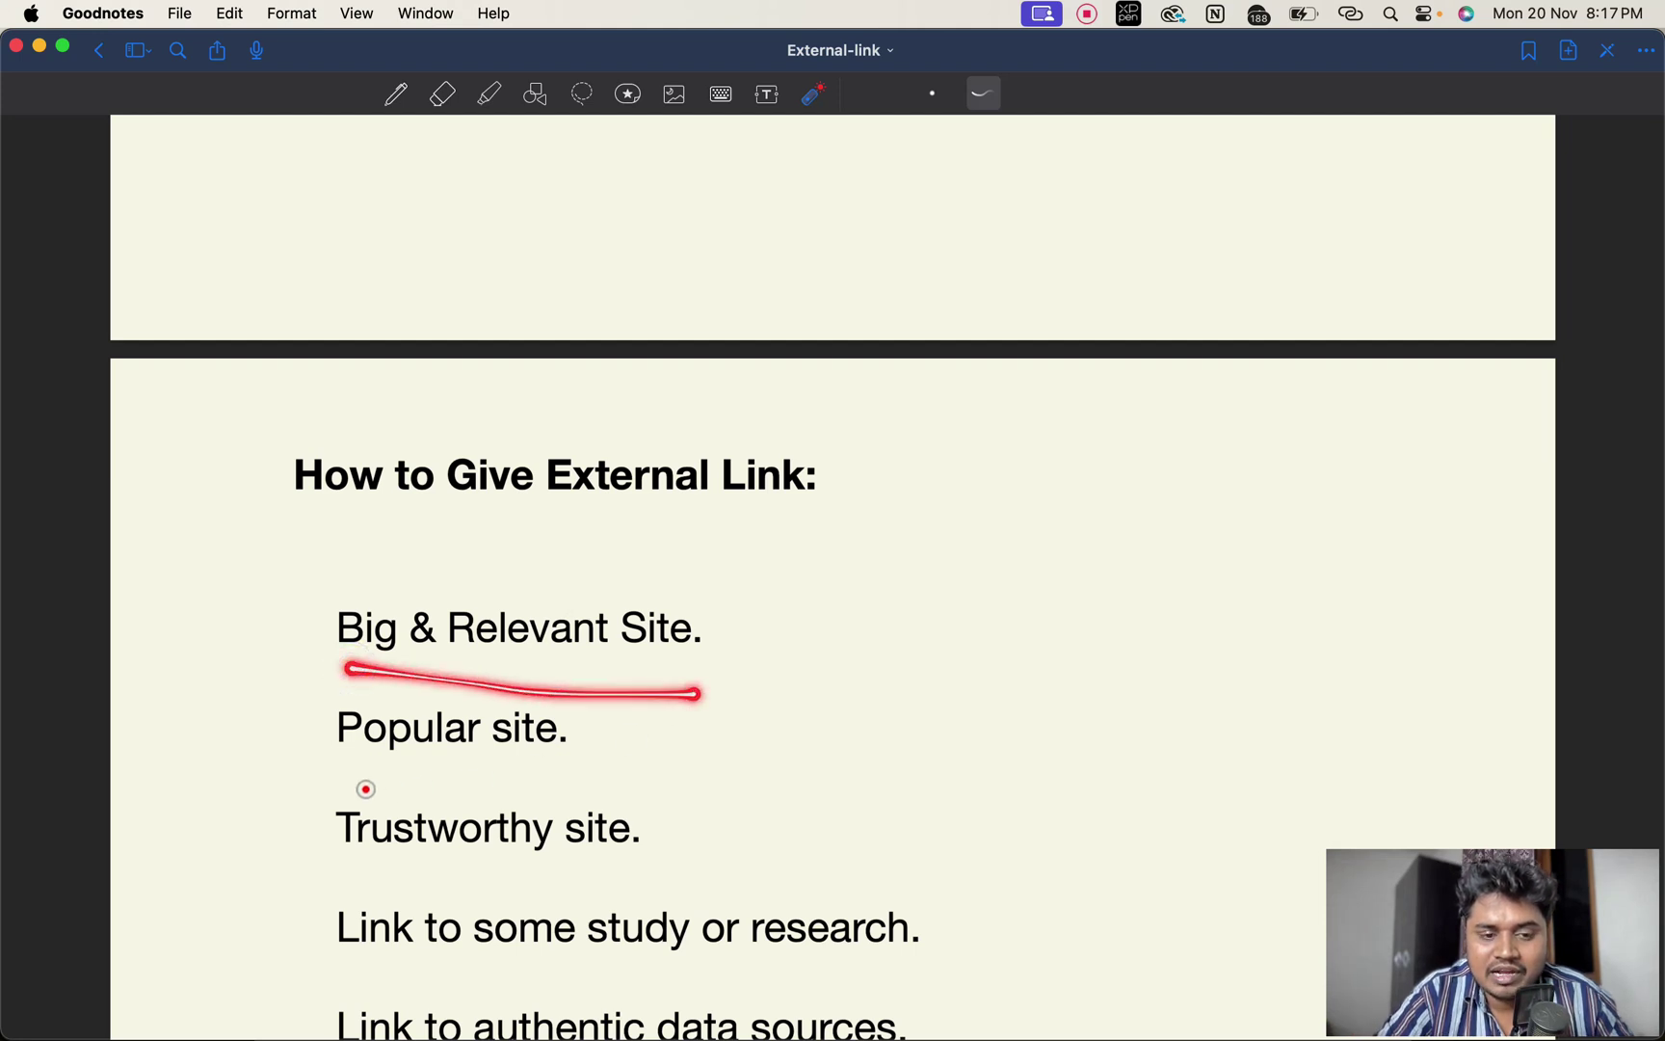
drag(355, 781, 564, 772)
scroll(632, 773, down, 2)
drag(365, 793, 592, 798)
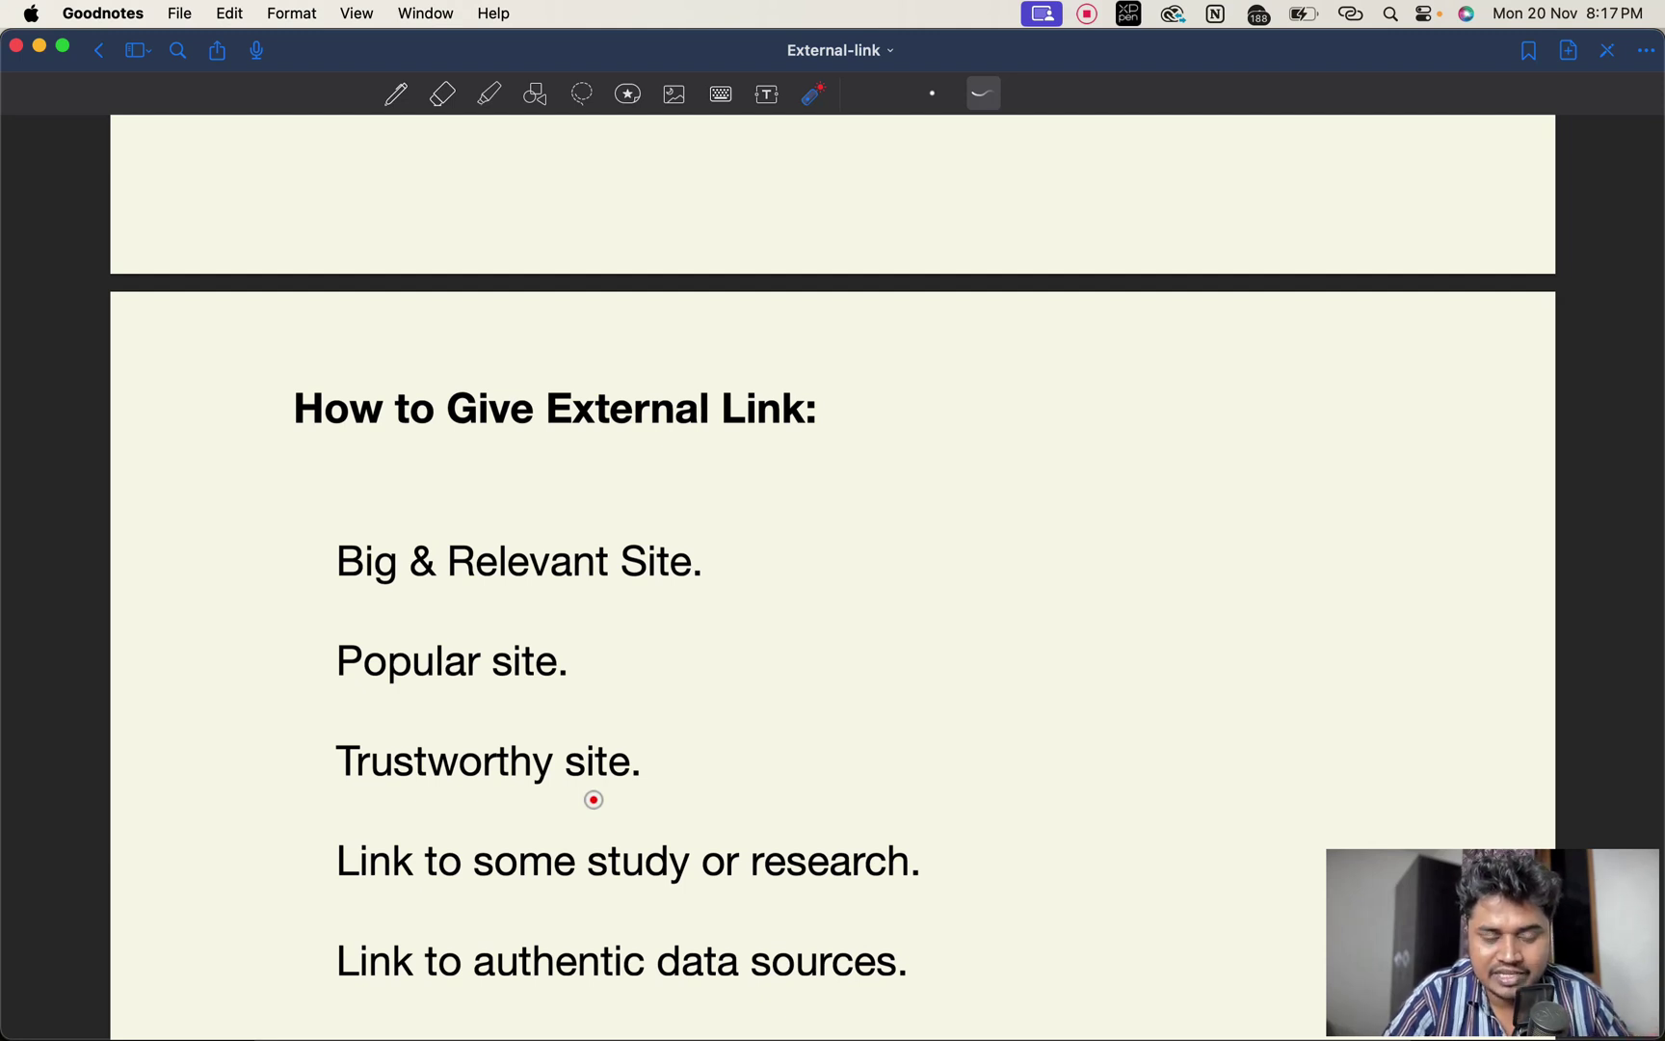
- Mark "study" and "research" in the "Link to some study or research" line with the laser pointer
mouse_move(548, 897)
mouse_down()
mouse_move(925, 896)
mouse_move(762, 894)
mouse_move(893, 833)
mouse_up()
drag(422, 837, 691, 834)
drag(691, 834, 421, 838)
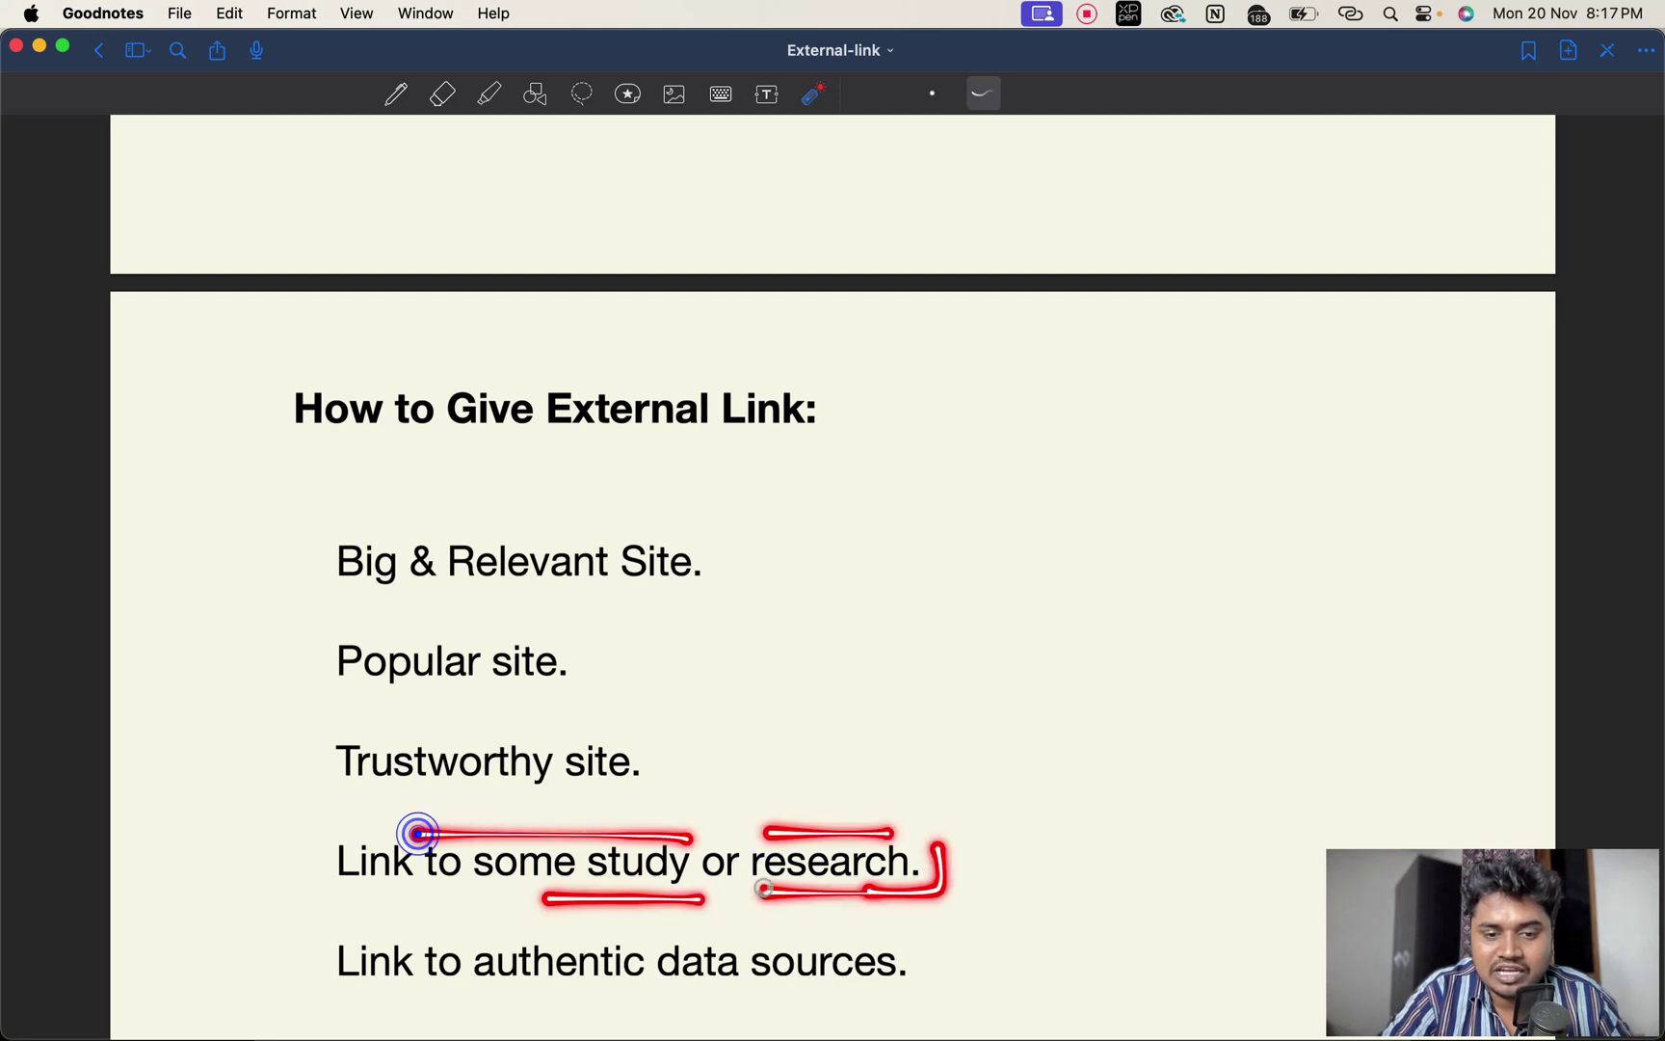
drag(930, 848, 1012, 821)
scroll(986, 869, down, 3)
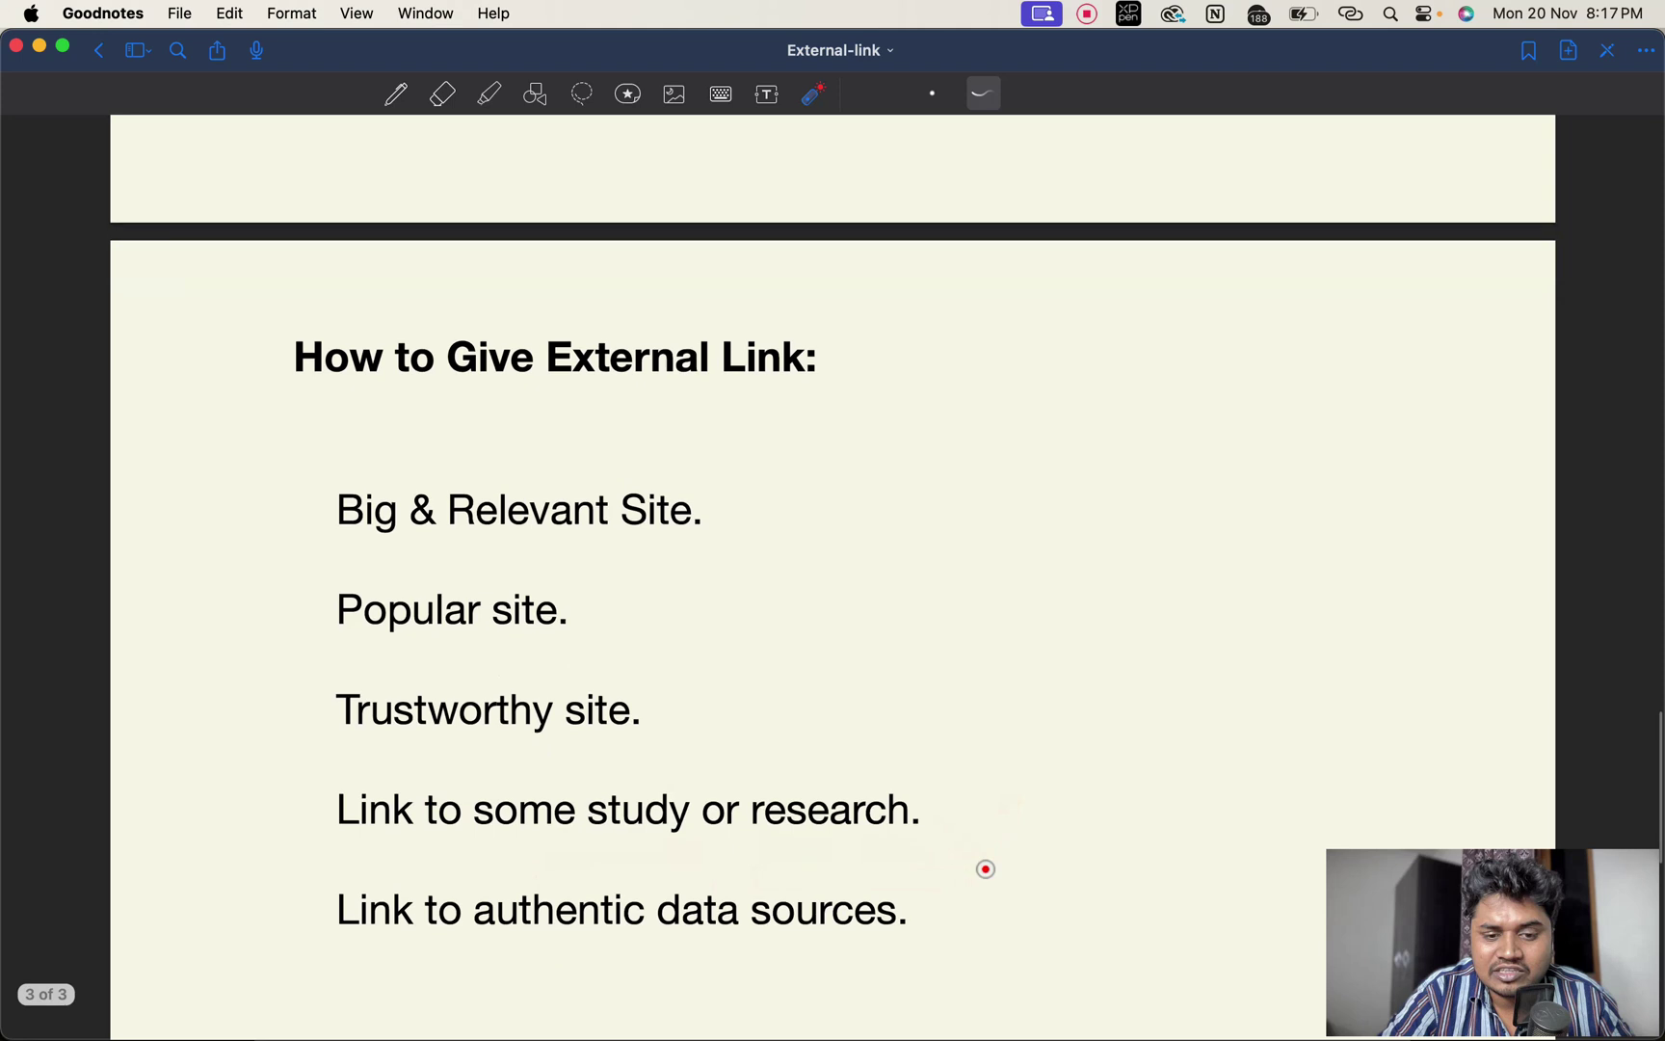
- Point out the "Link to authentic data sources" line and sketch in the blank area beside the list with the laser pointer
drag(652, 904, 893, 904)
mouse_move(1010, 754)
mouse_down()
mouse_move(984, 682)
mouse_move(1039, 718)
mouse_up()
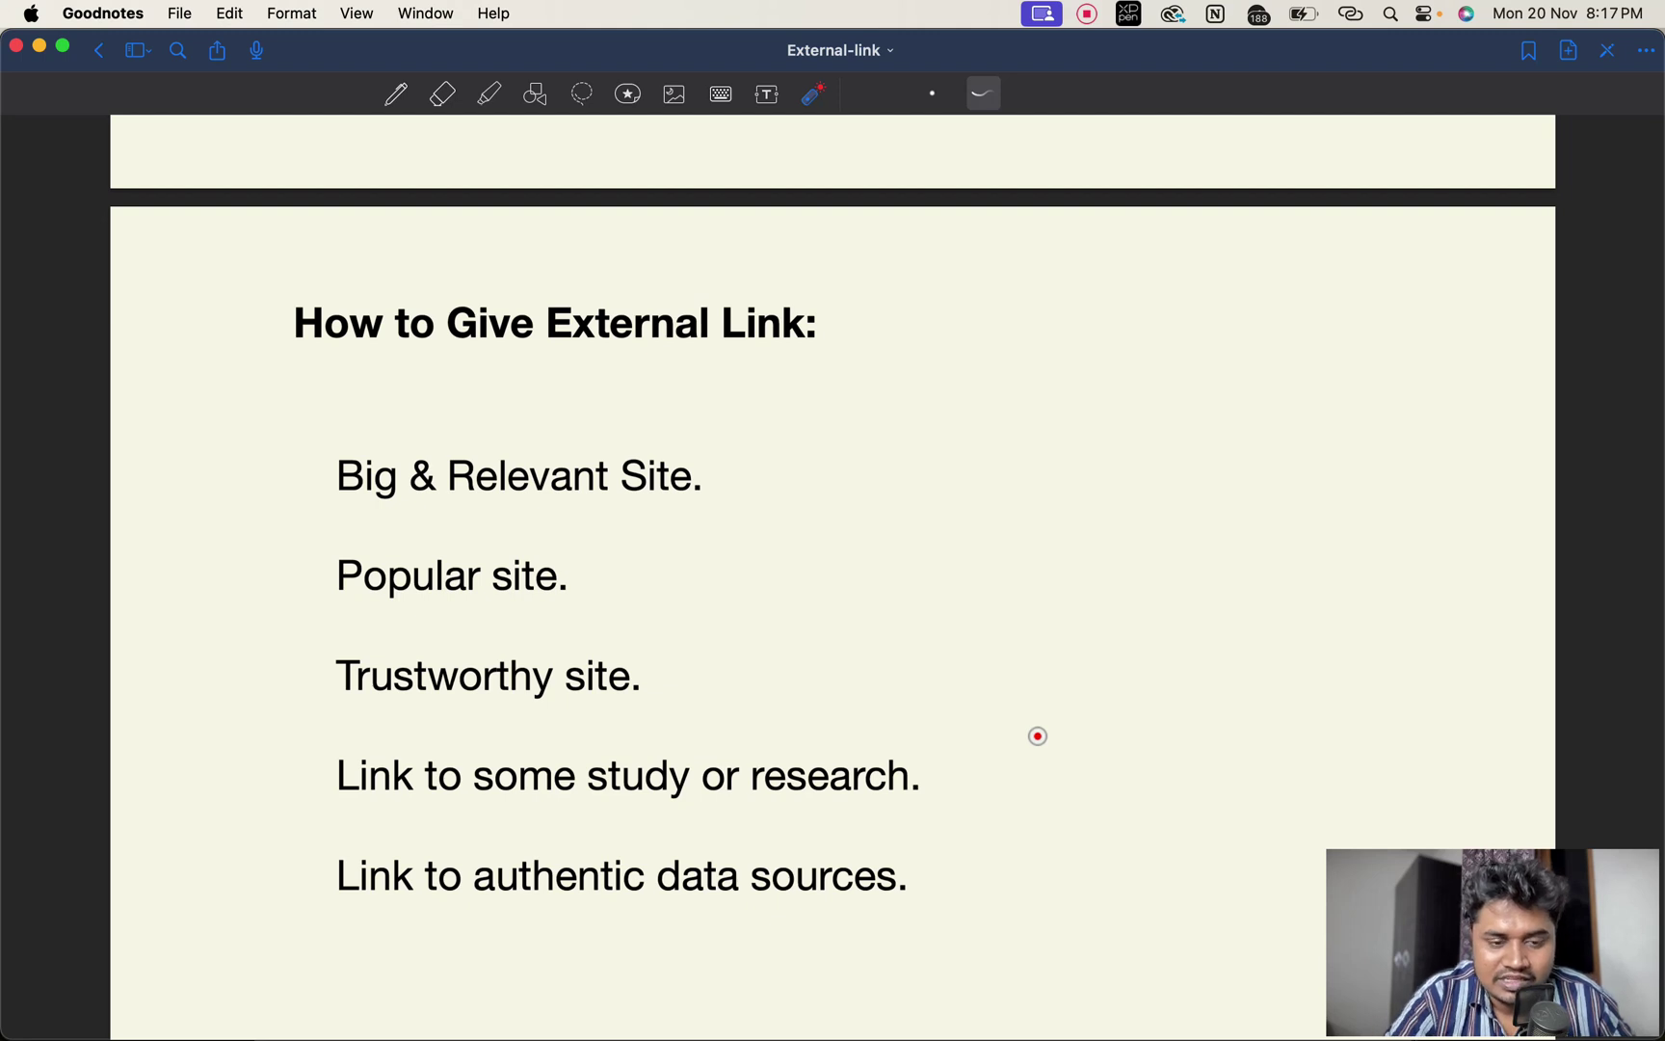
mouse_move(971, 428)
mouse_down()
mouse_move(975, 533)
mouse_move(931, 490)
mouse_up()
drag(1080, 463, 1081, 416)
drag(1185, 407, 1157, 485)
click(1137, 422)
drag(1267, 405, 1264, 398)
mouse_move(1141, 448)
mouse_down()
mouse_move(1327, 352)
mouse_move(1345, 297)
mouse_up()
mouse_move(1002, 424)
mouse_down()
mouse_move(998, 521)
mouse_move(1181, 472)
mouse_up()
drag(1012, 545, 1223, 353)
mouse_move(476, 931)
mouse_down()
mouse_move(937, 929)
mouse_move(827, 848)
mouse_move(438, 838)
mouse_move(253, 884)
mouse_move(540, 957)
mouse_up()
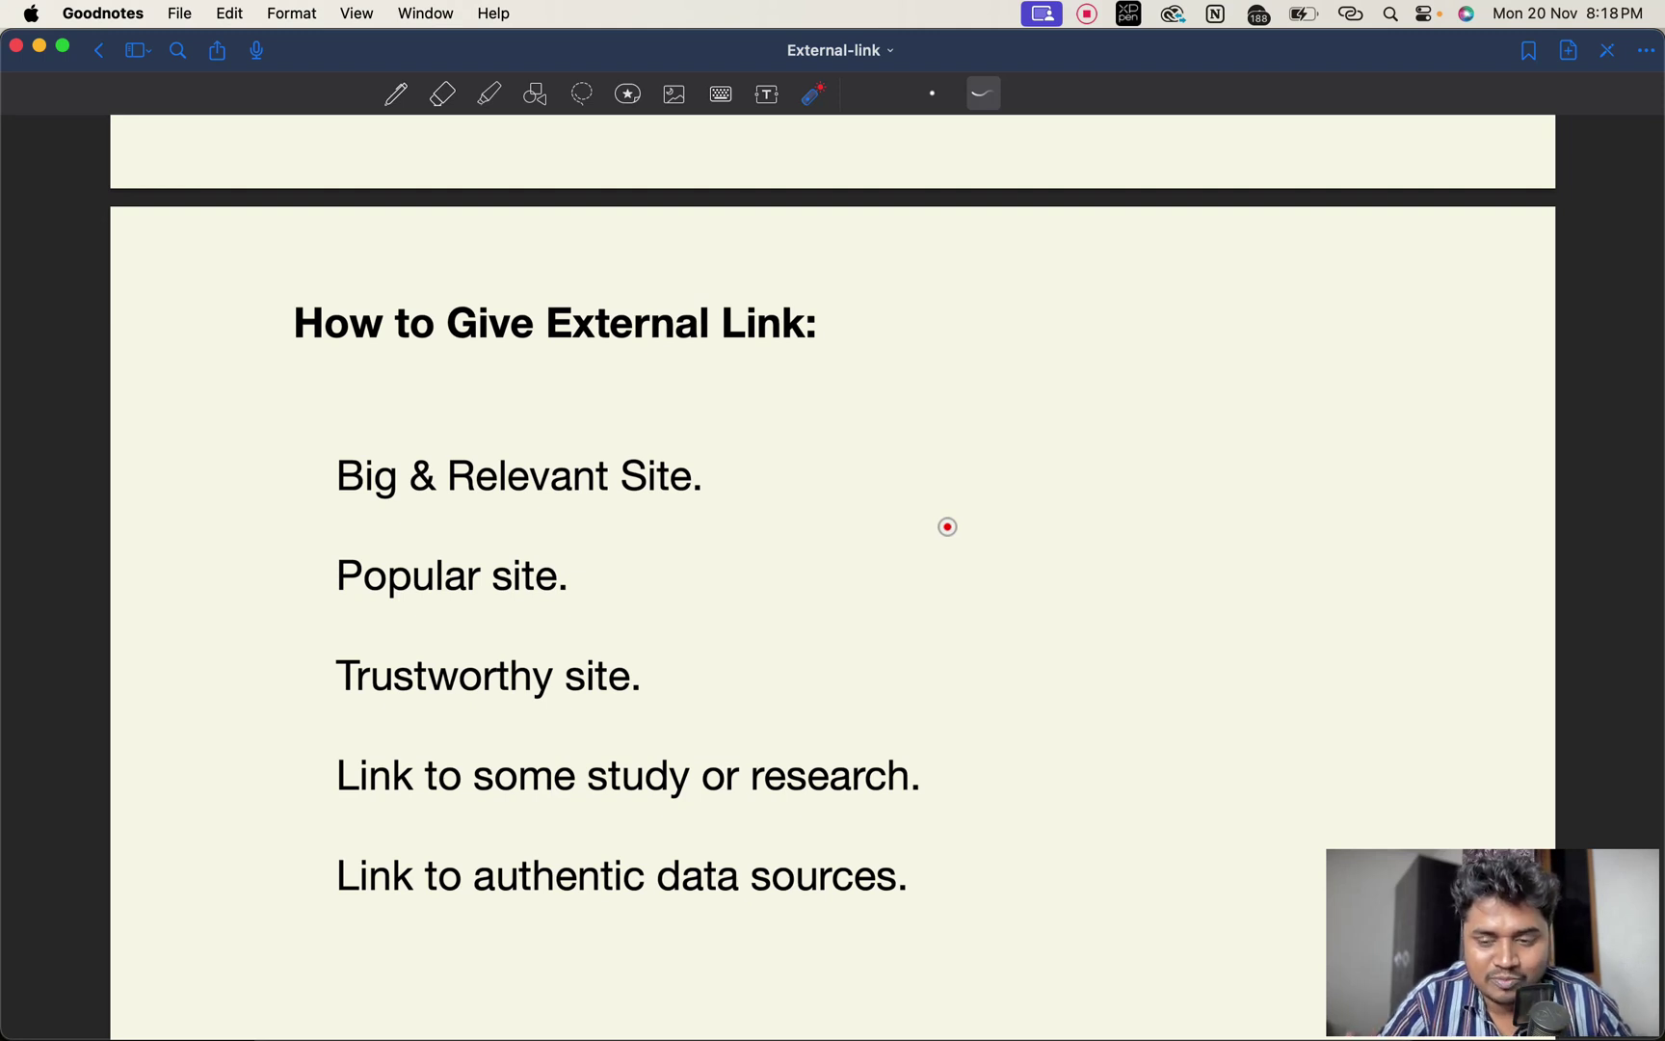
mouse_move(918, 450)
mouse_down()
mouse_move(928, 484)
mouse_move(983, 484)
mouse_up()
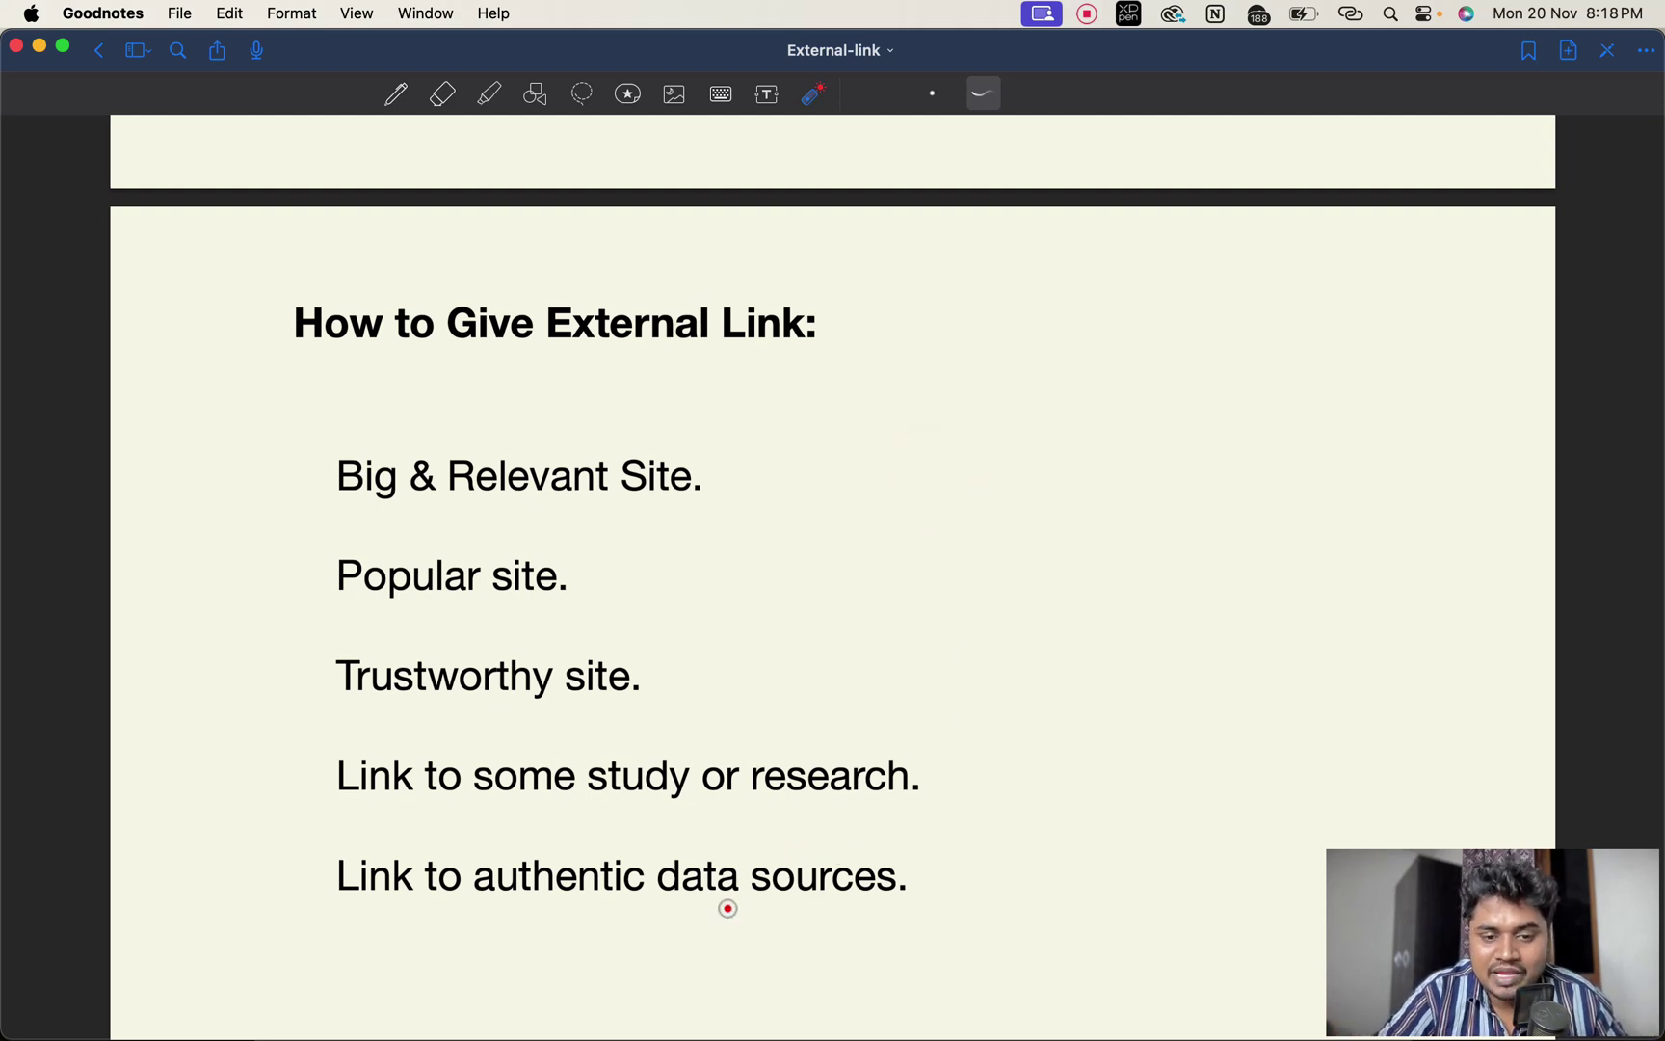
- Underline "data sources" and the "How to Give External Link" heading with the laser pointer, ending at the "Let's do it practically" line
mouse_move(691, 913)
mouse_down()
mouse_move(884, 913)
mouse_move(929, 861)
mouse_move(639, 850)
mouse_move(648, 916)
mouse_move(841, 922)
mouse_up()
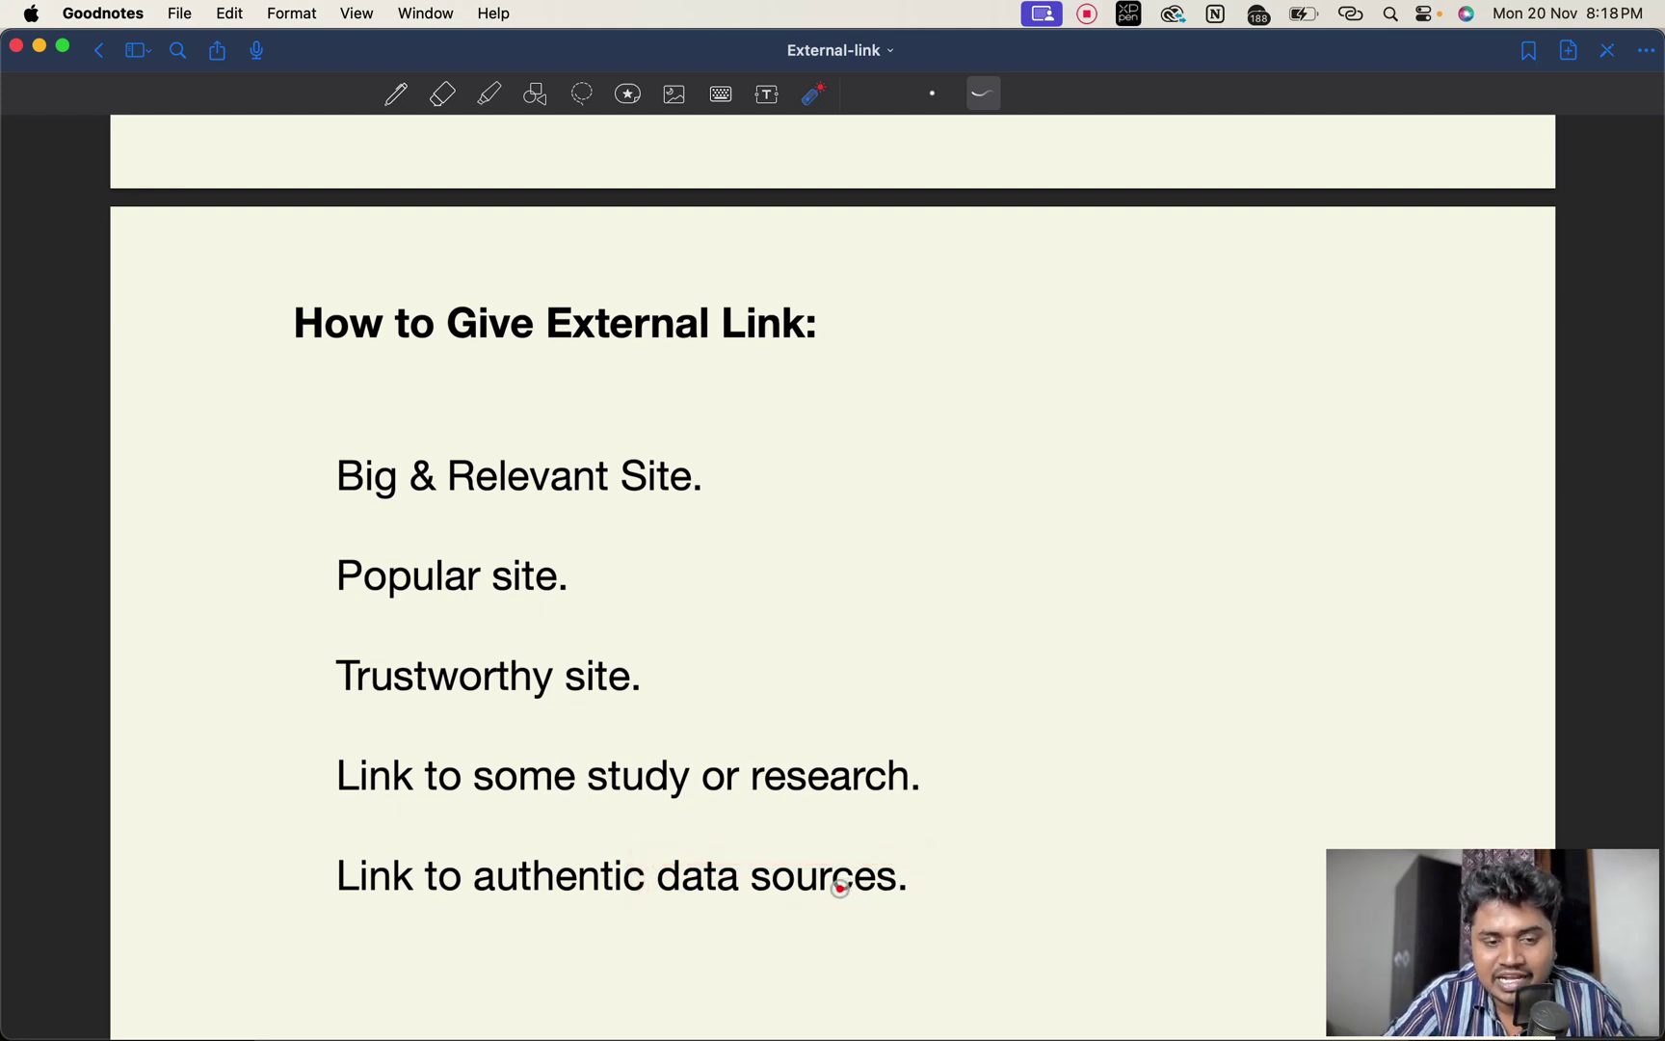
drag(349, 376, 906, 374)
scroll(902, 492, down, 6)
scroll(903, 493, down, 4)
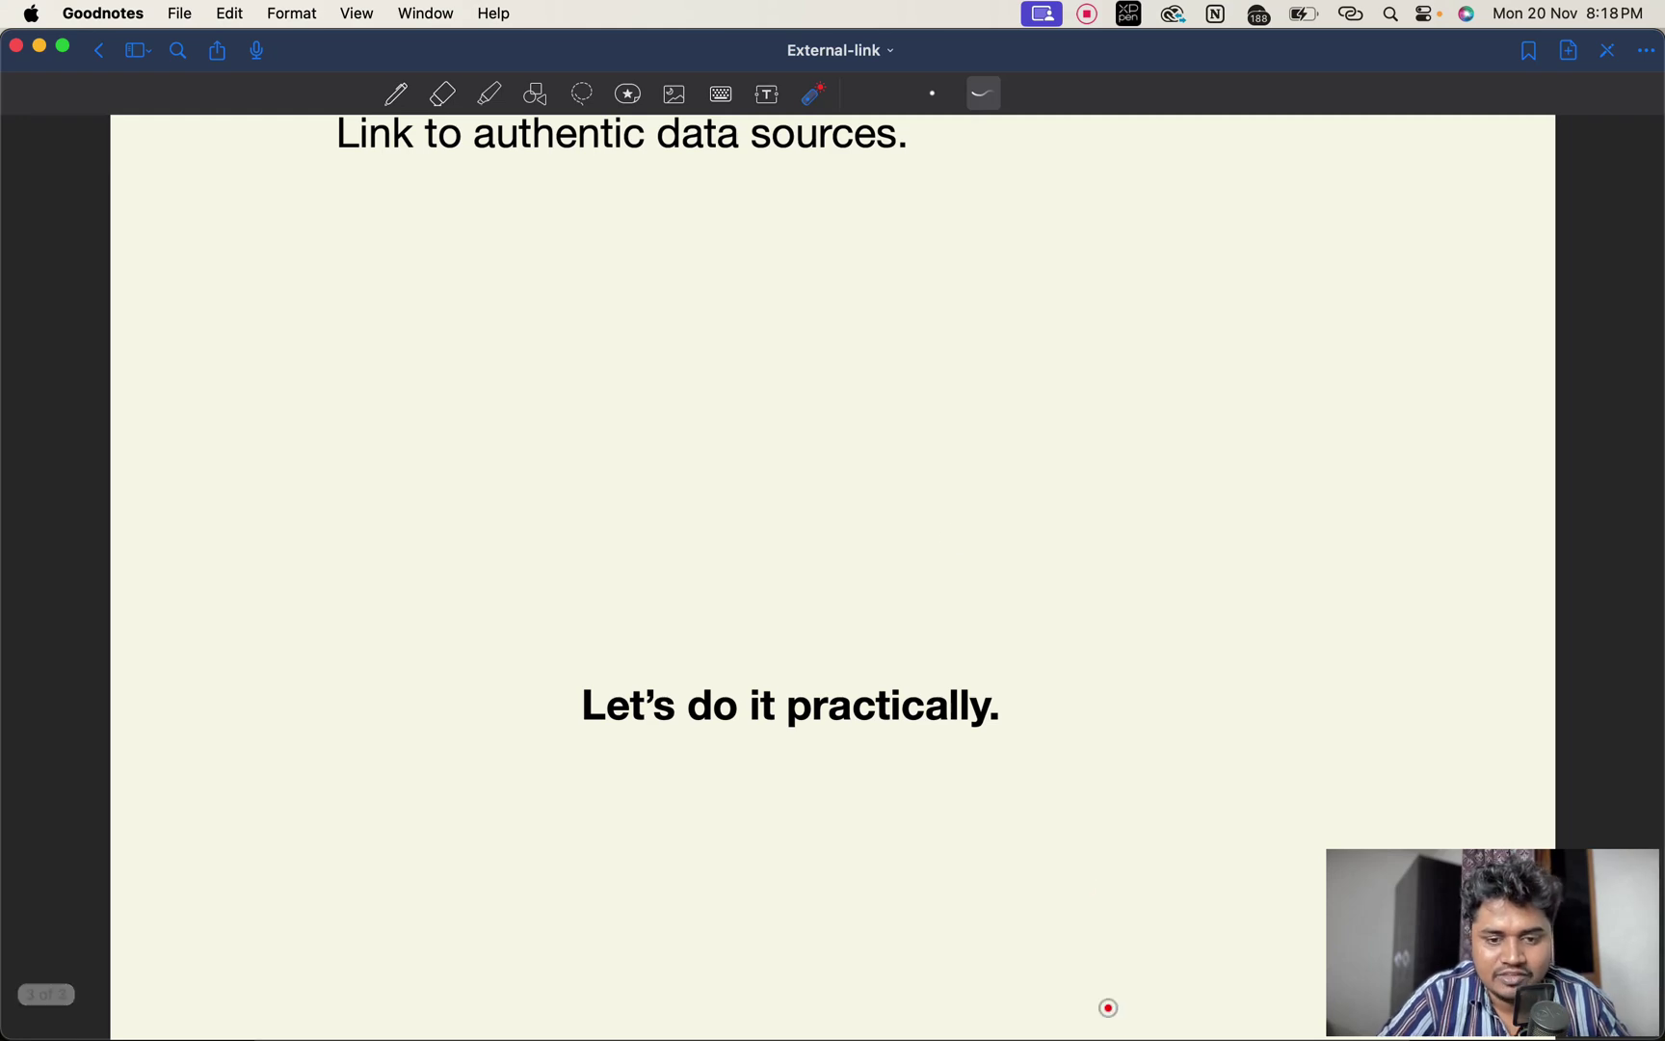
- Switch to Chrome and open Rank Math SEO's general link settings at the Nofollow External Links option
mouse_move(1164, 1002)
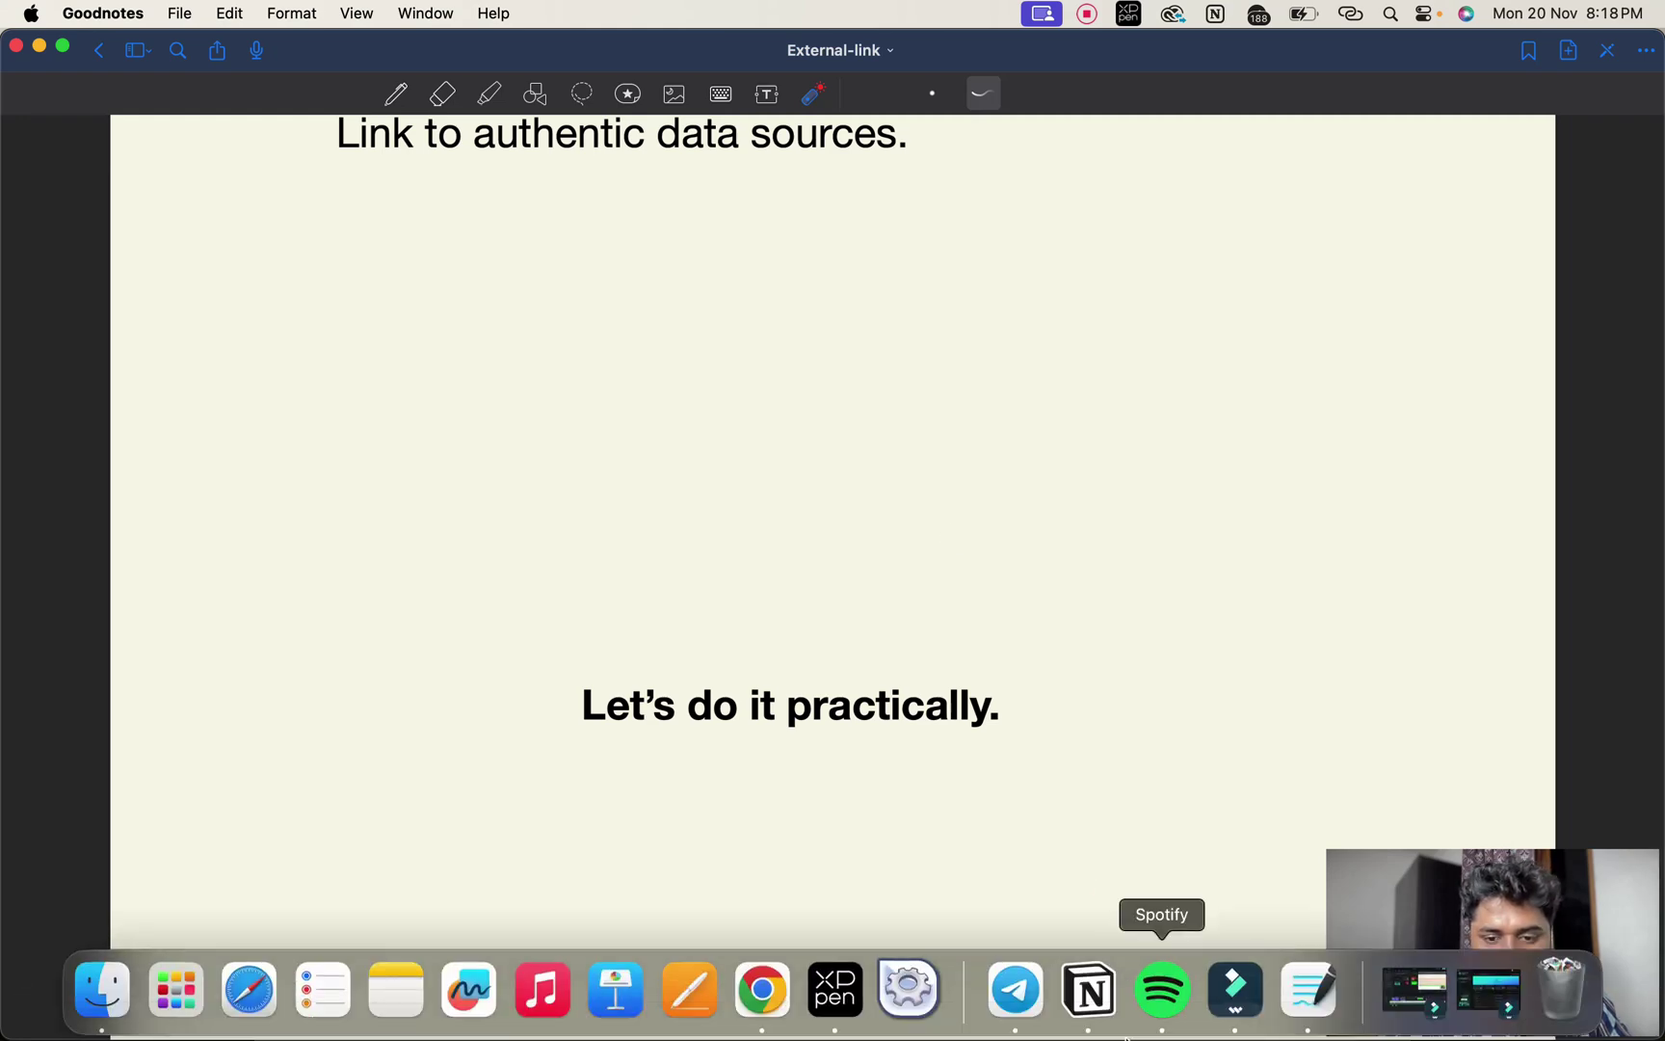
click(781, 1002)
mouse_move(349, 149)
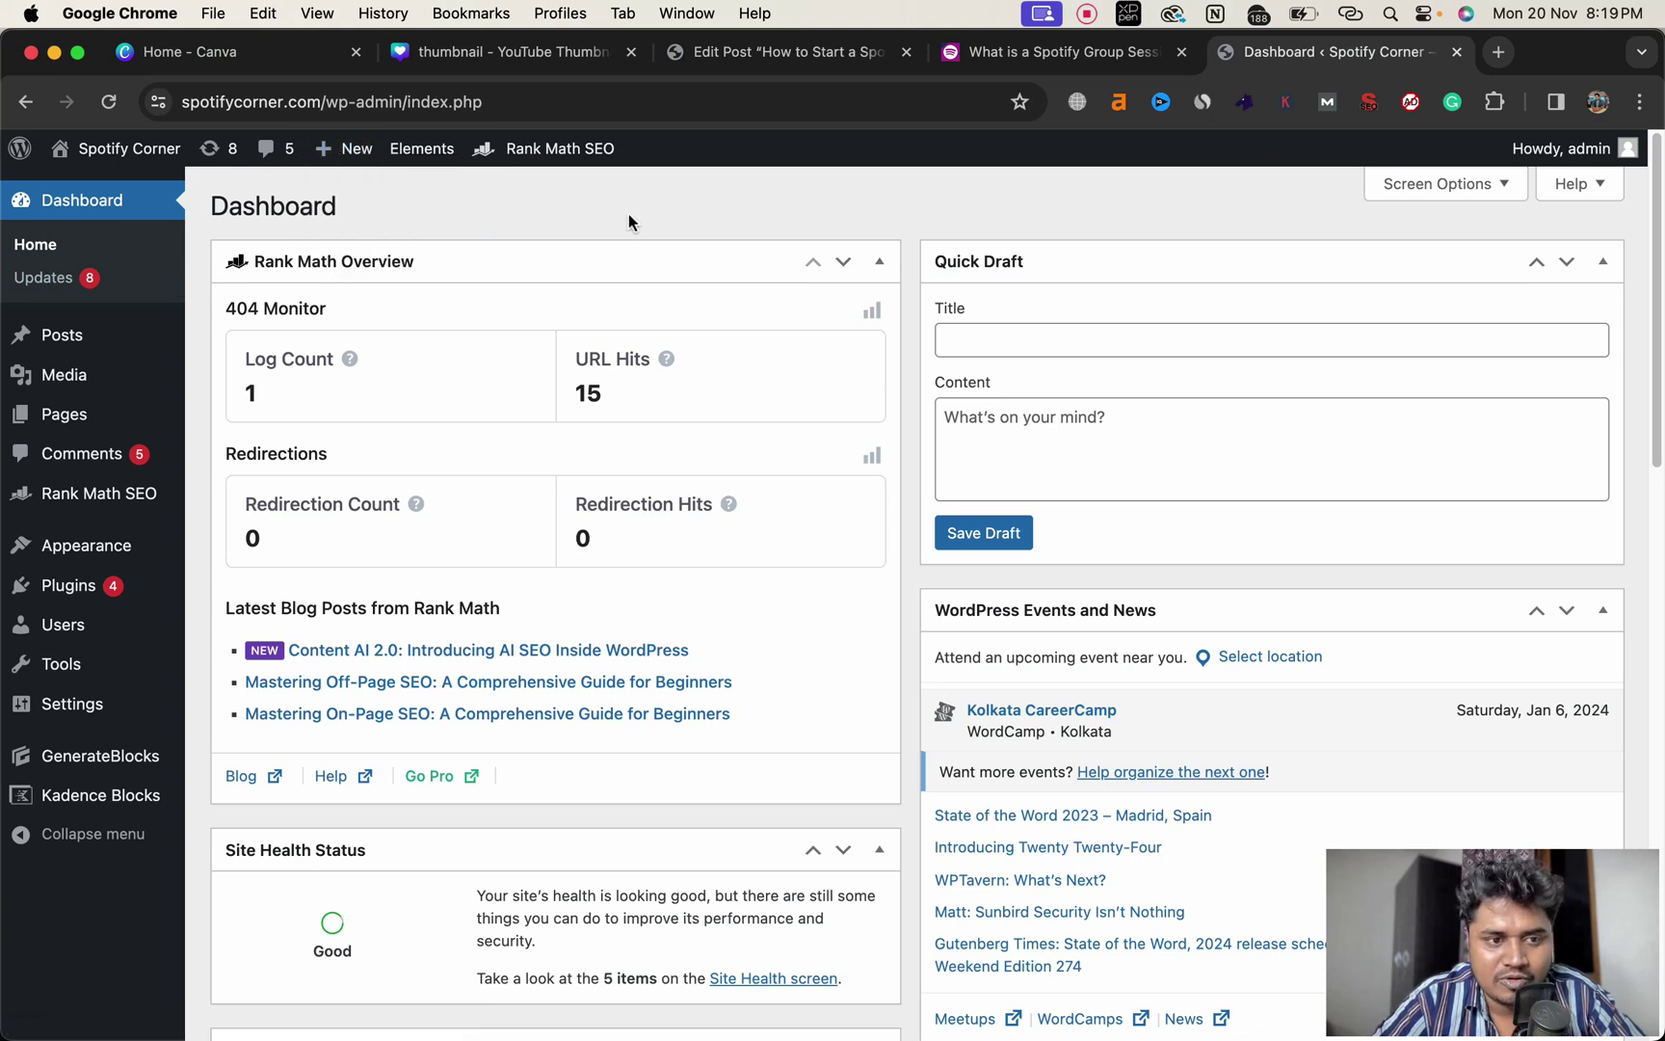
click(113, 493)
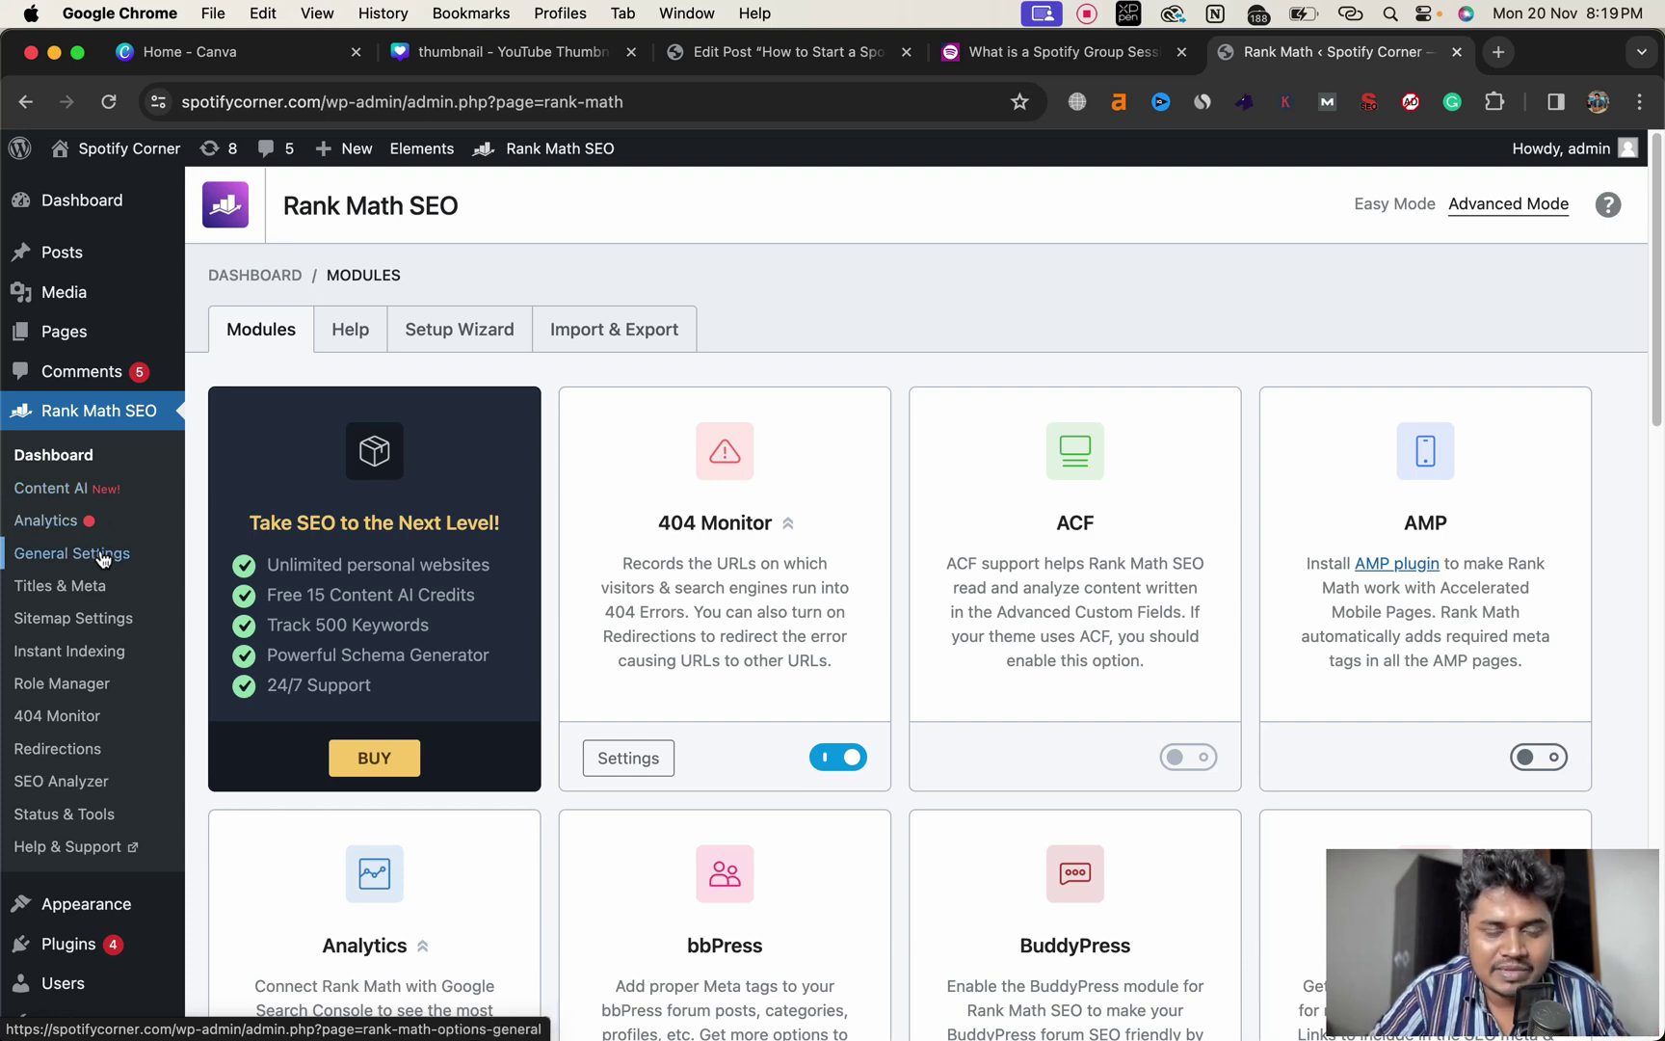
scroll(826, 771, down, 10)
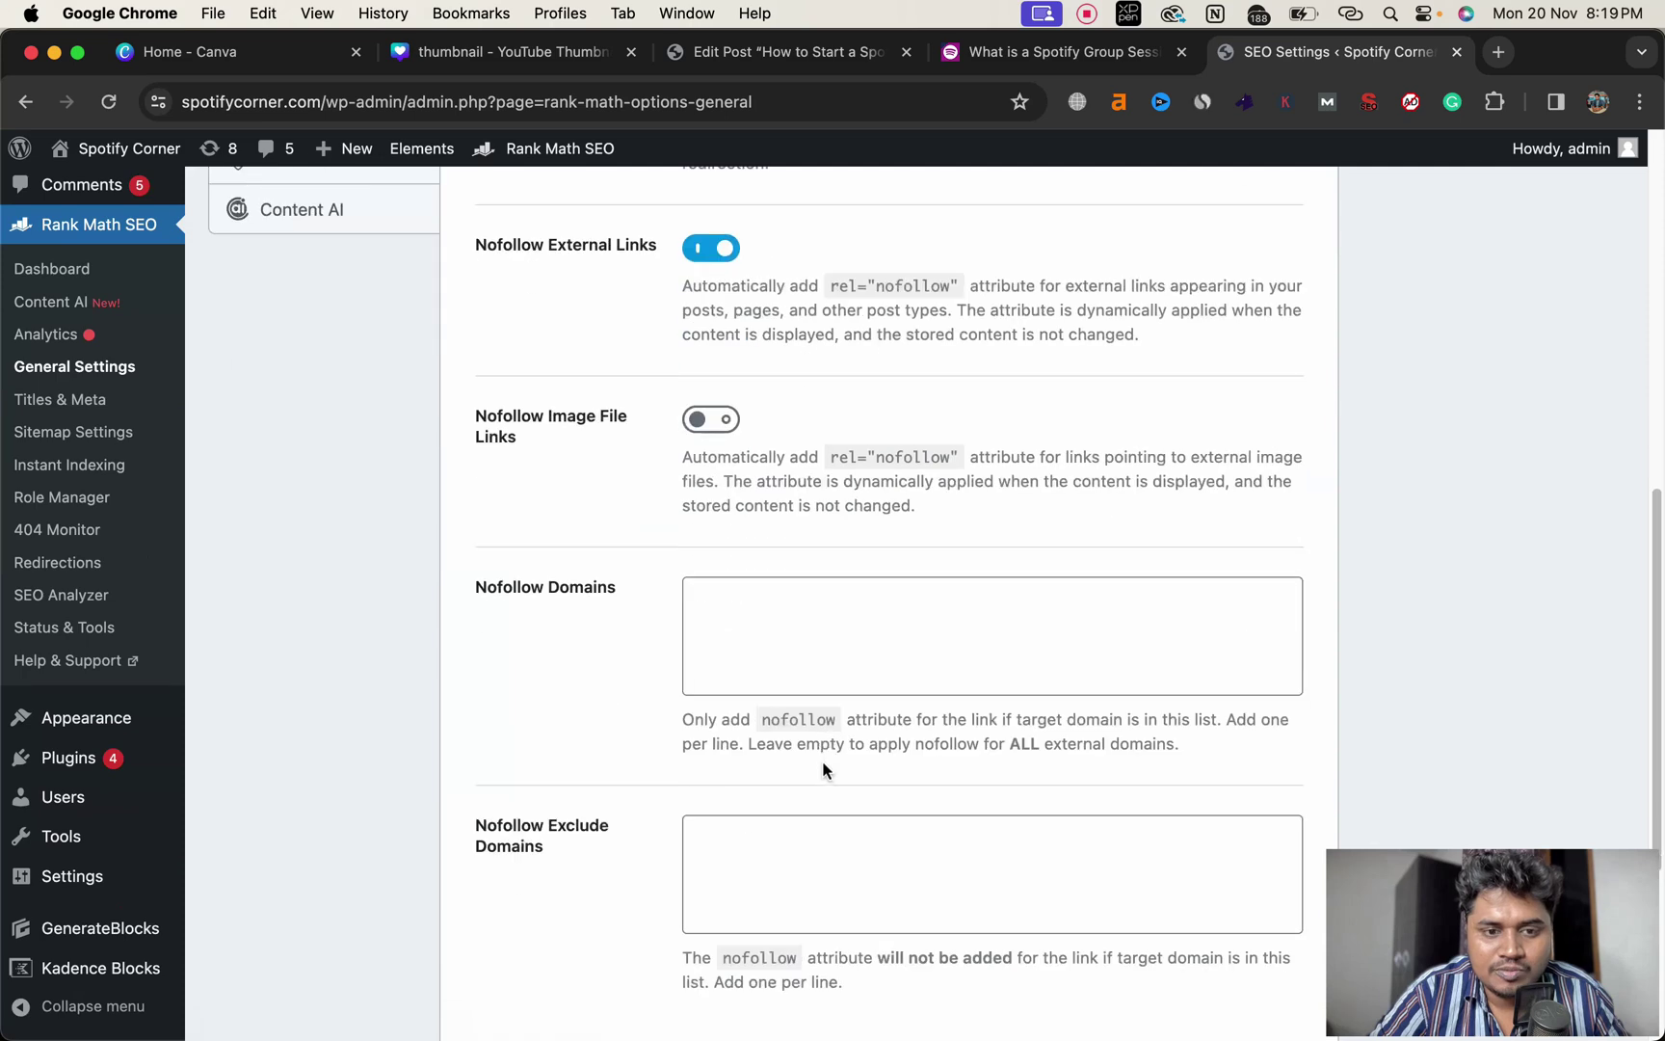
scroll(590, 402, up, 3)
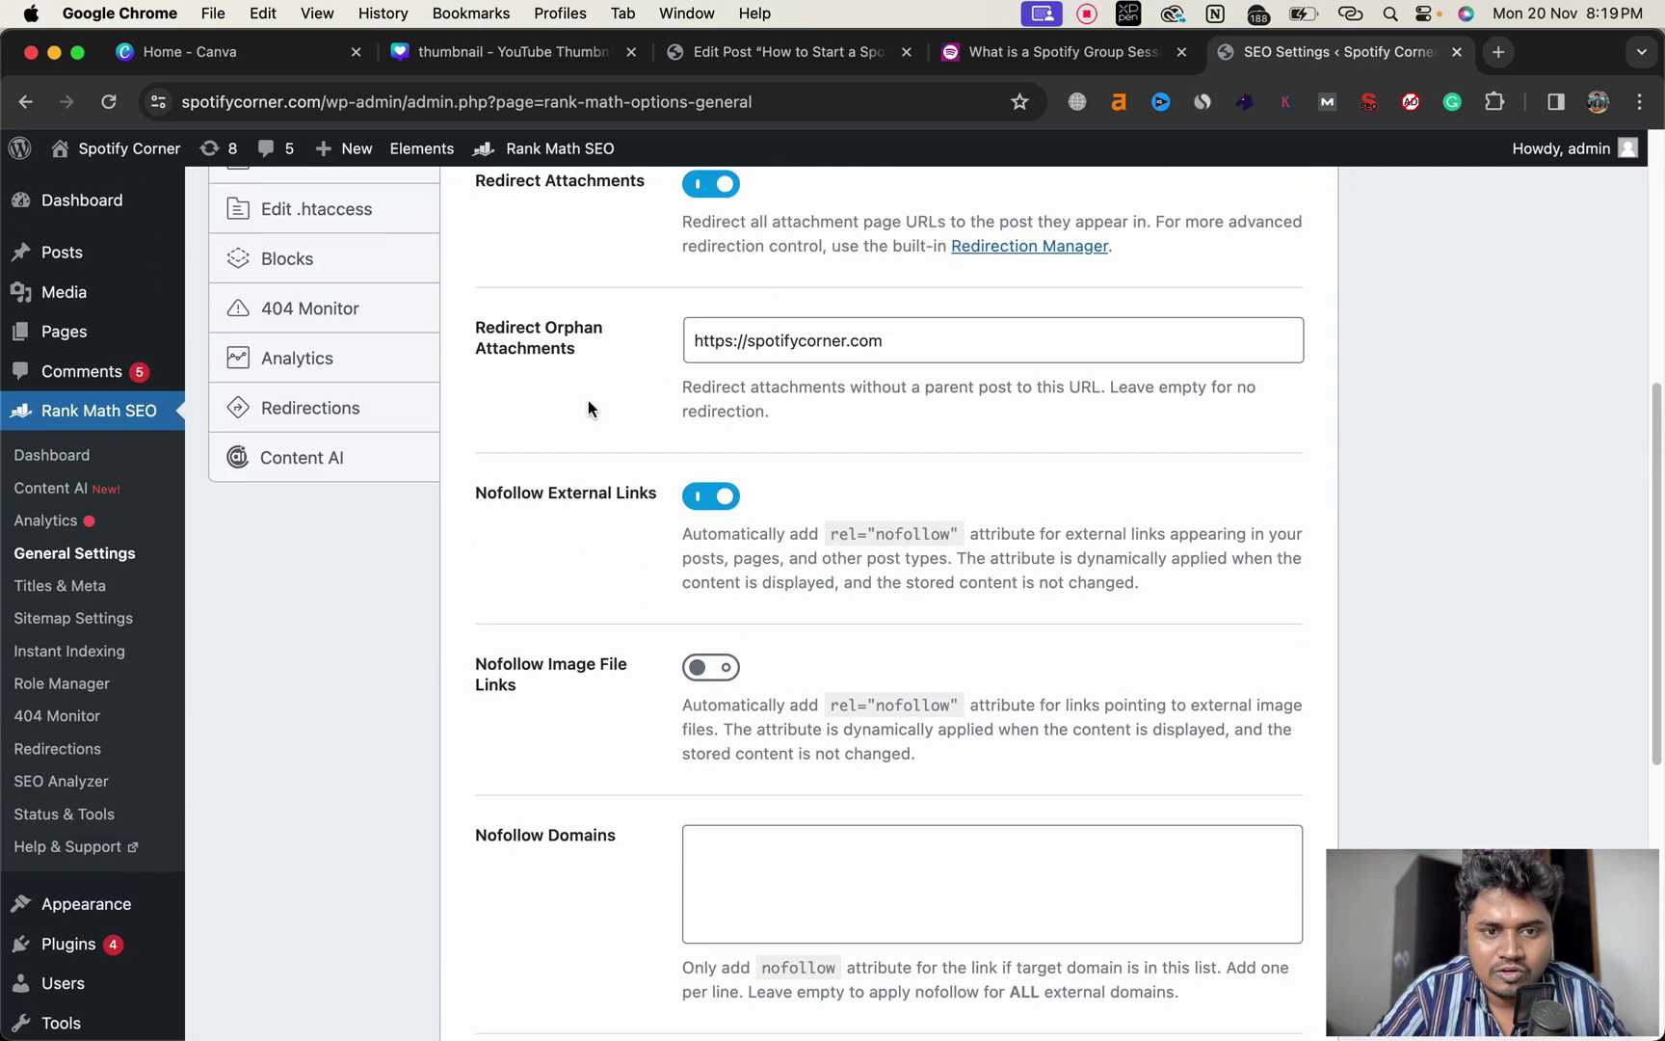
- Toggle Nofollow External Links off and back on, and save the link settings
click(710, 496)
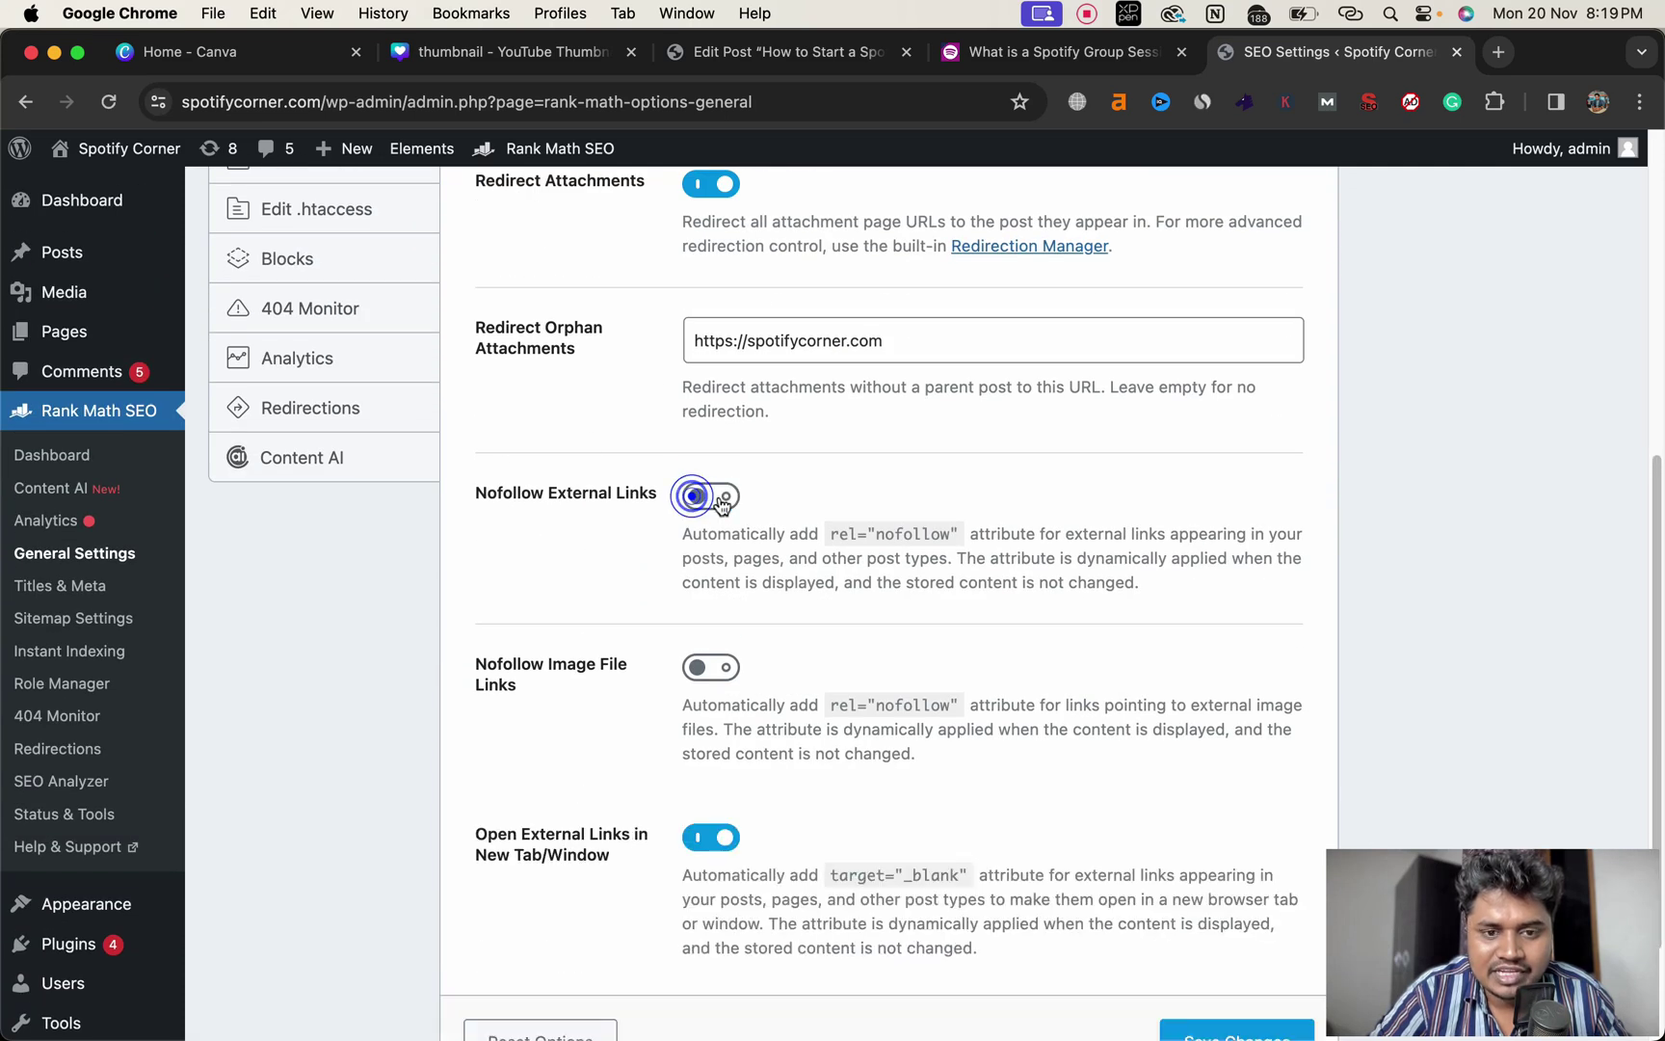
click(710, 496)
scroll(829, 560, down, 4)
scroll(829, 560, down, 4)
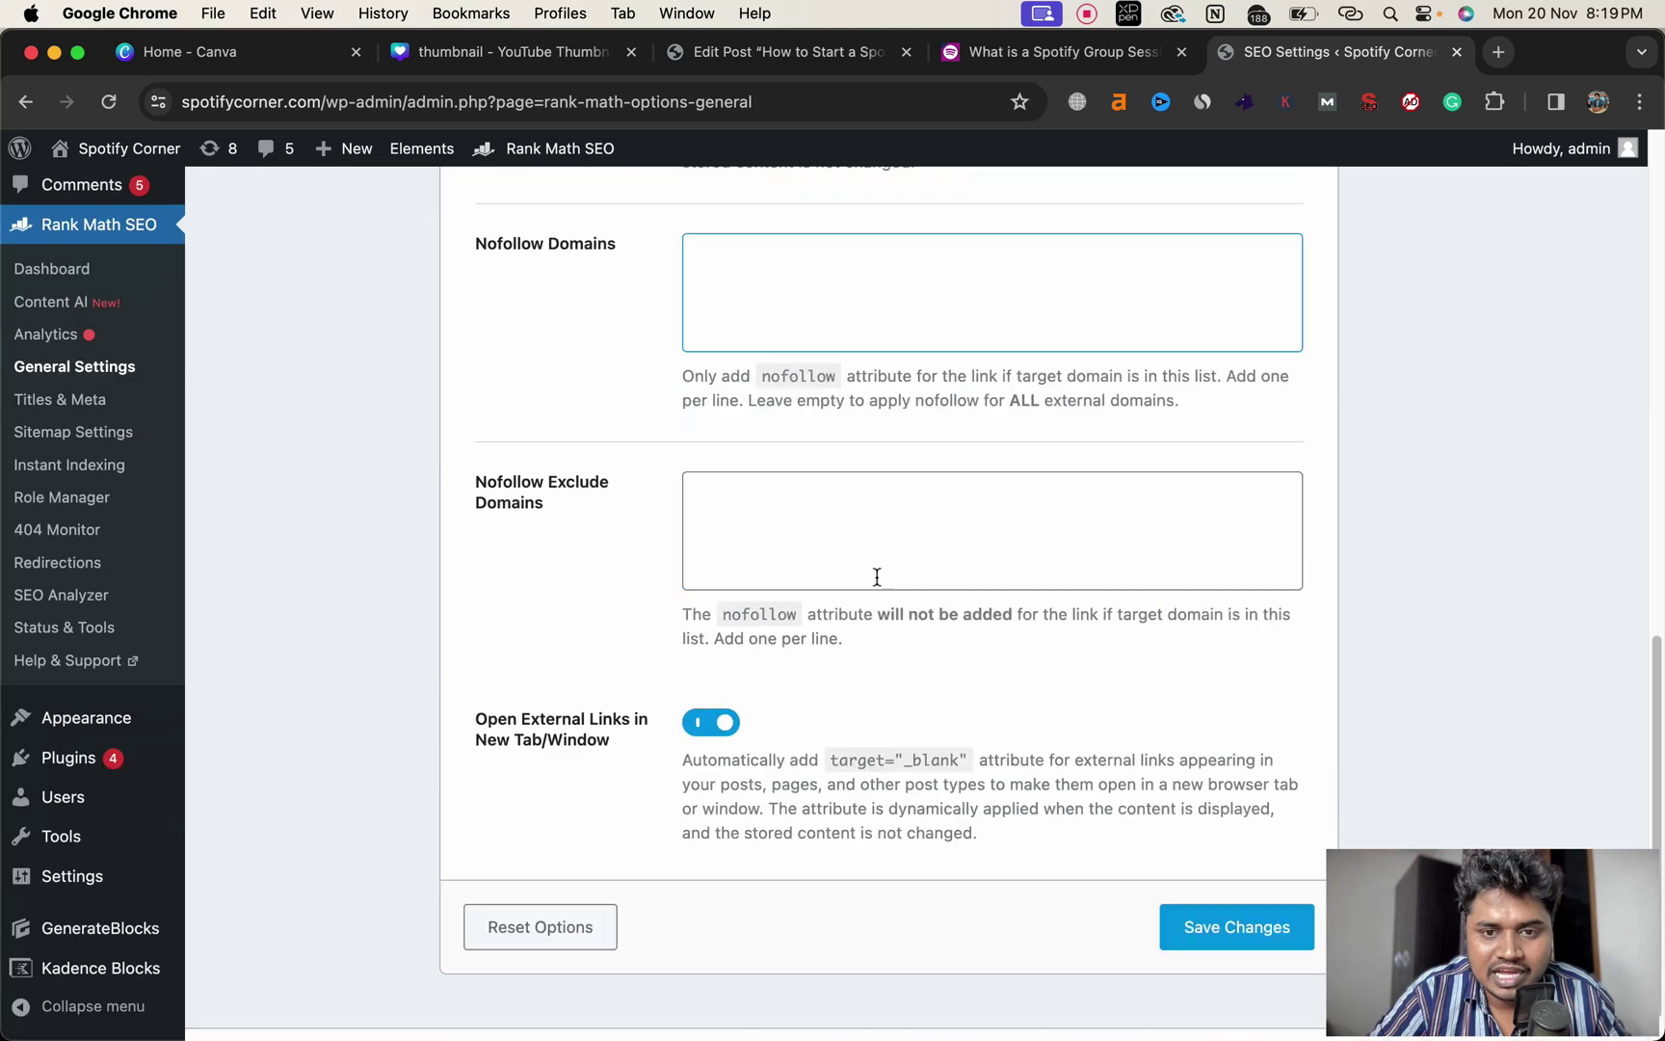
click(1217, 883)
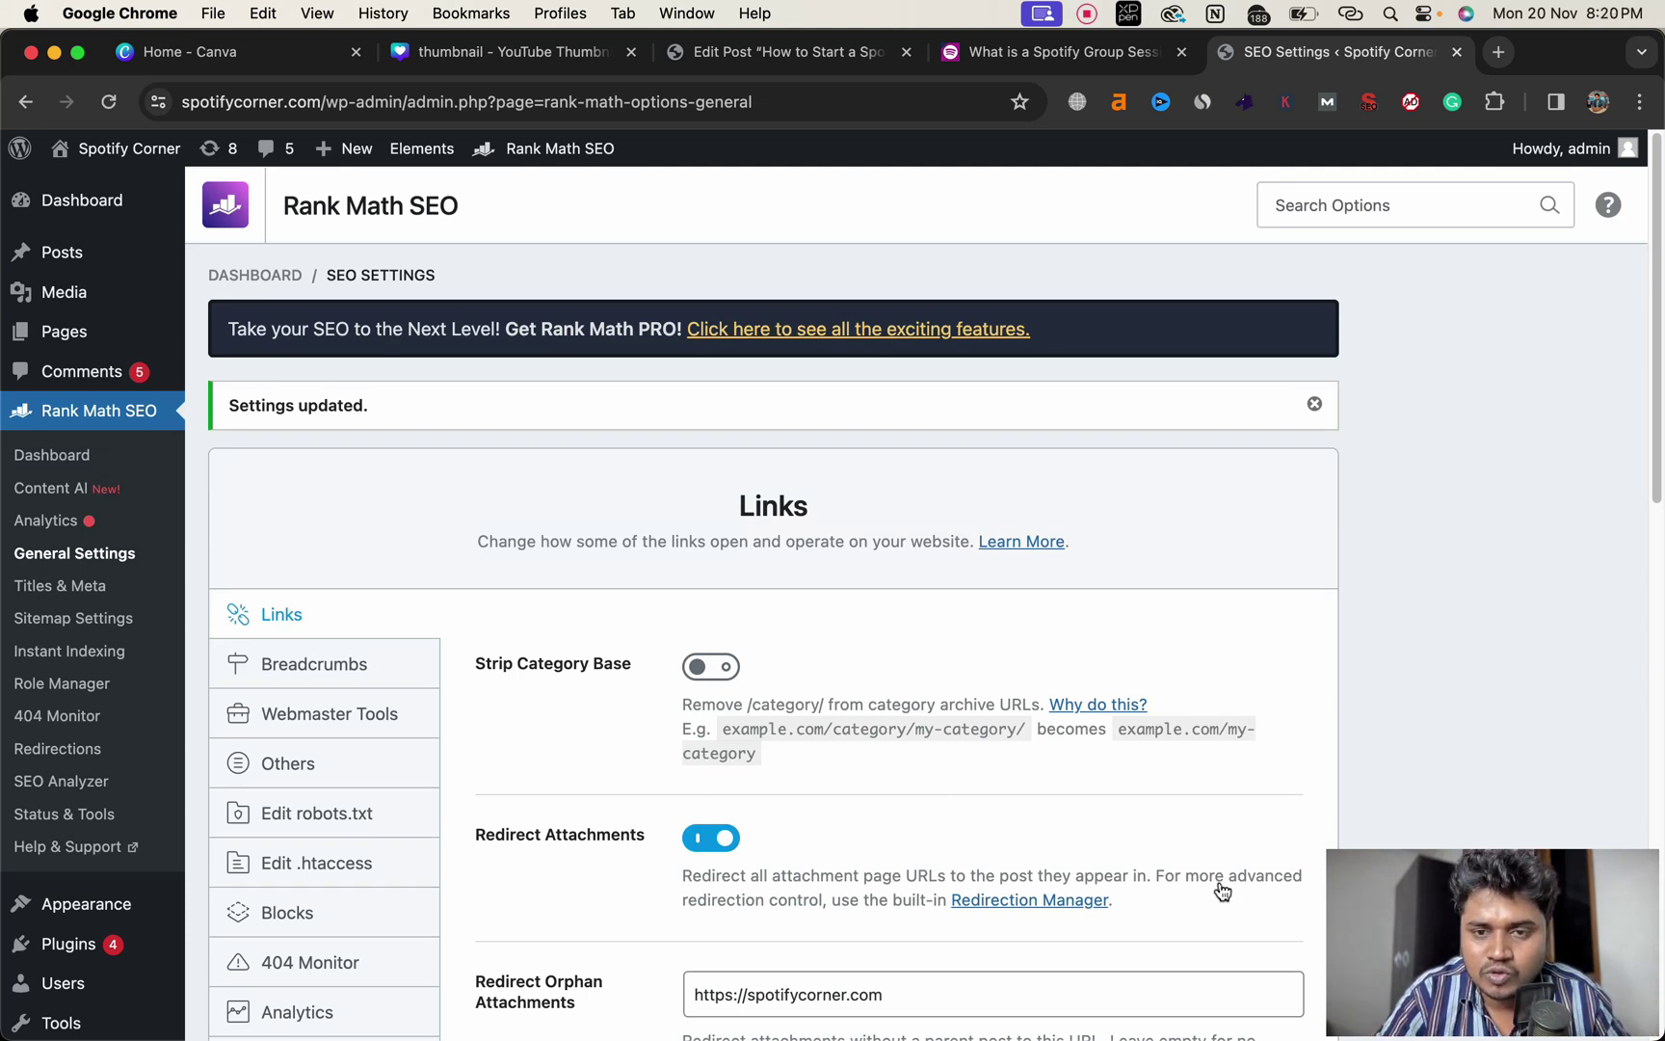
scroll(1222, 892, down, 2)
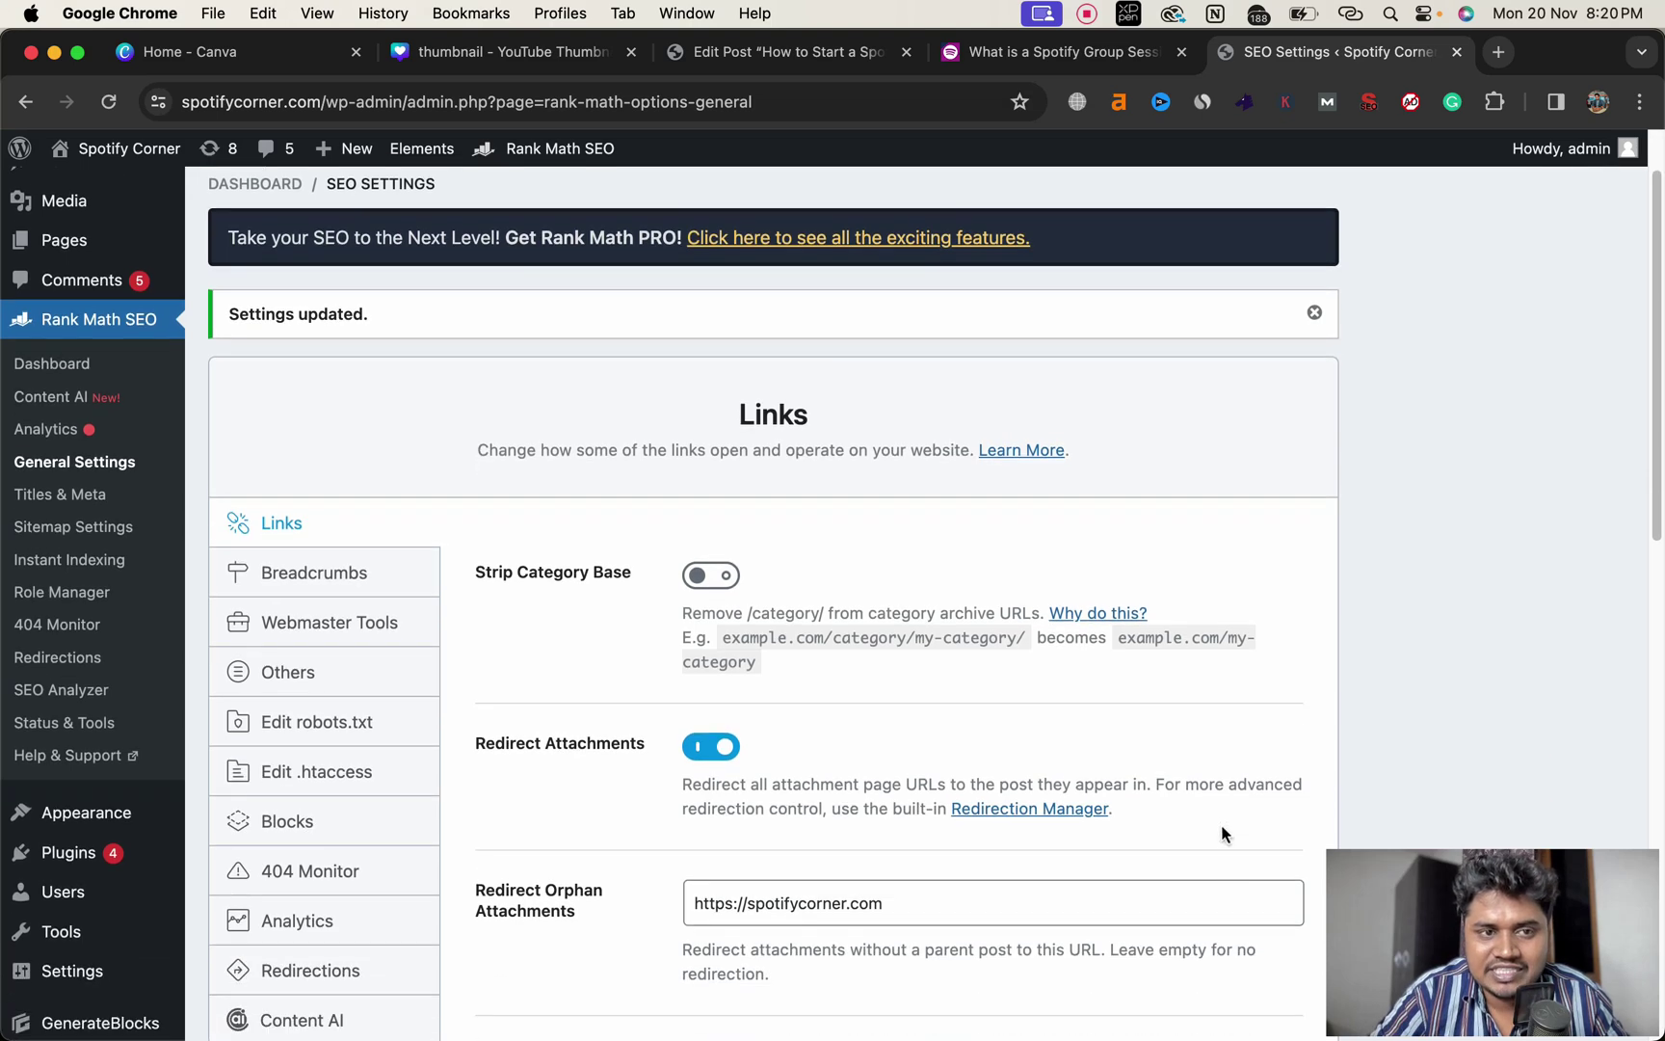
scroll(781, 595, up, 2)
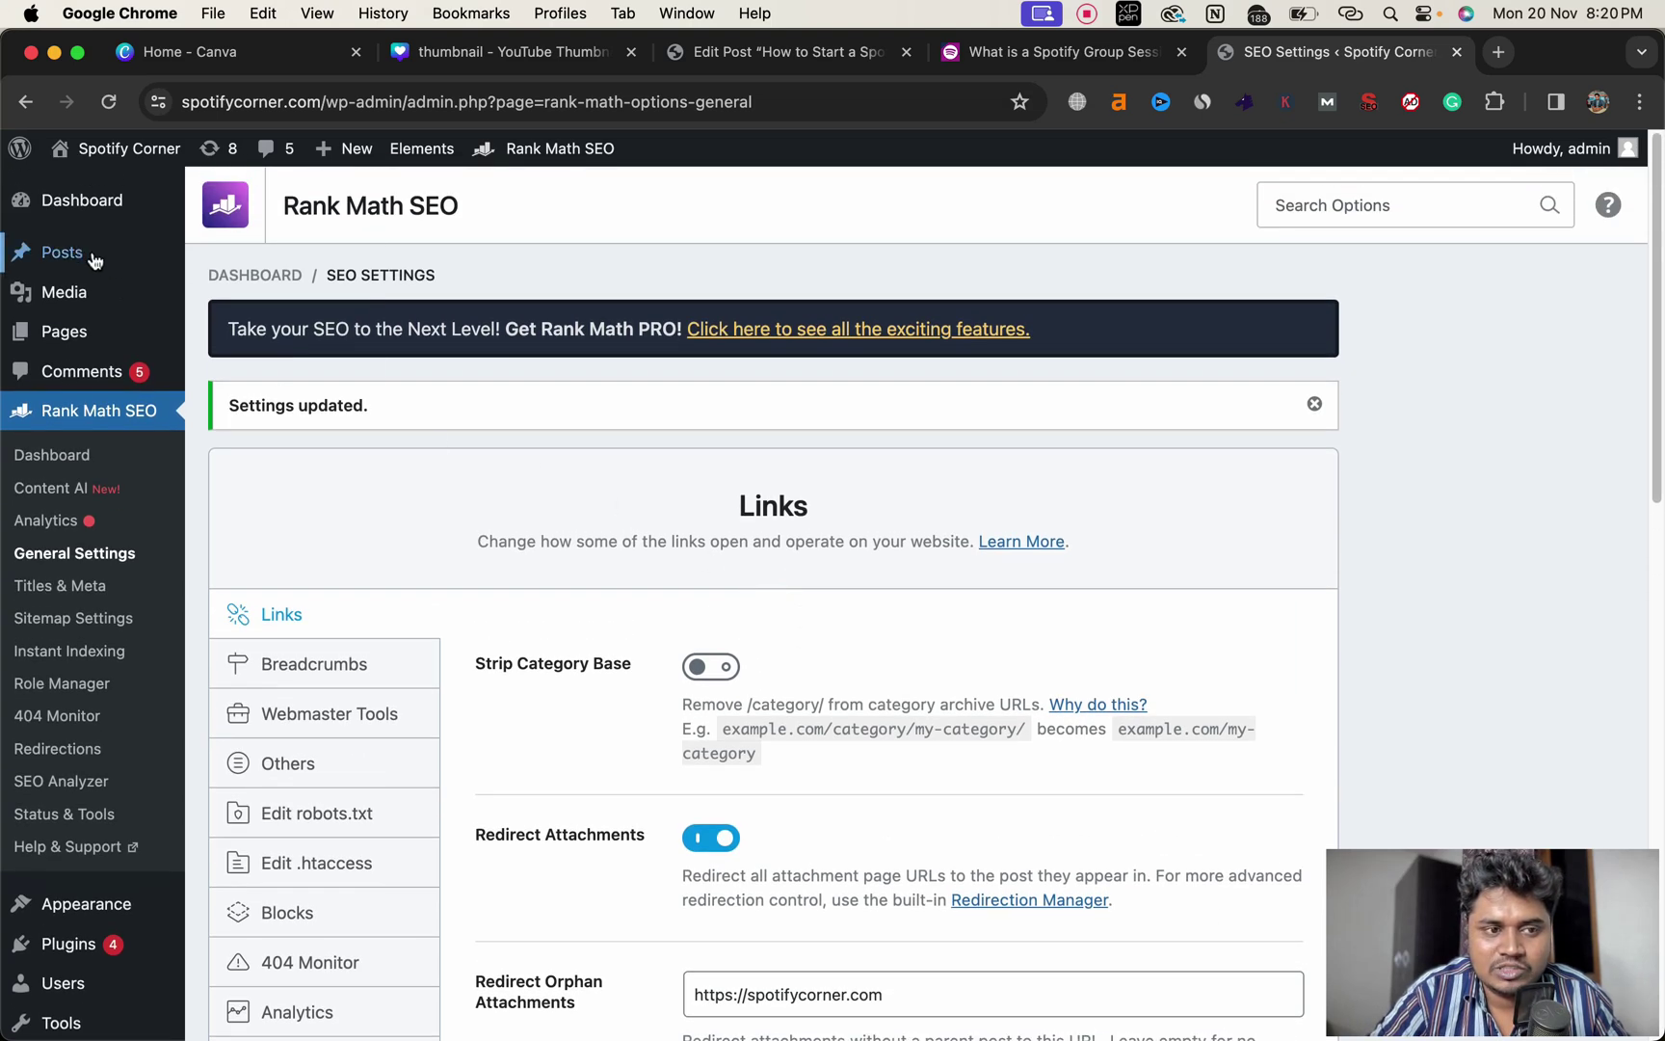
- Open the post "How to Start a Spotify Group Session on PC?" for editing in a new tab
mouse_move(71, 254)
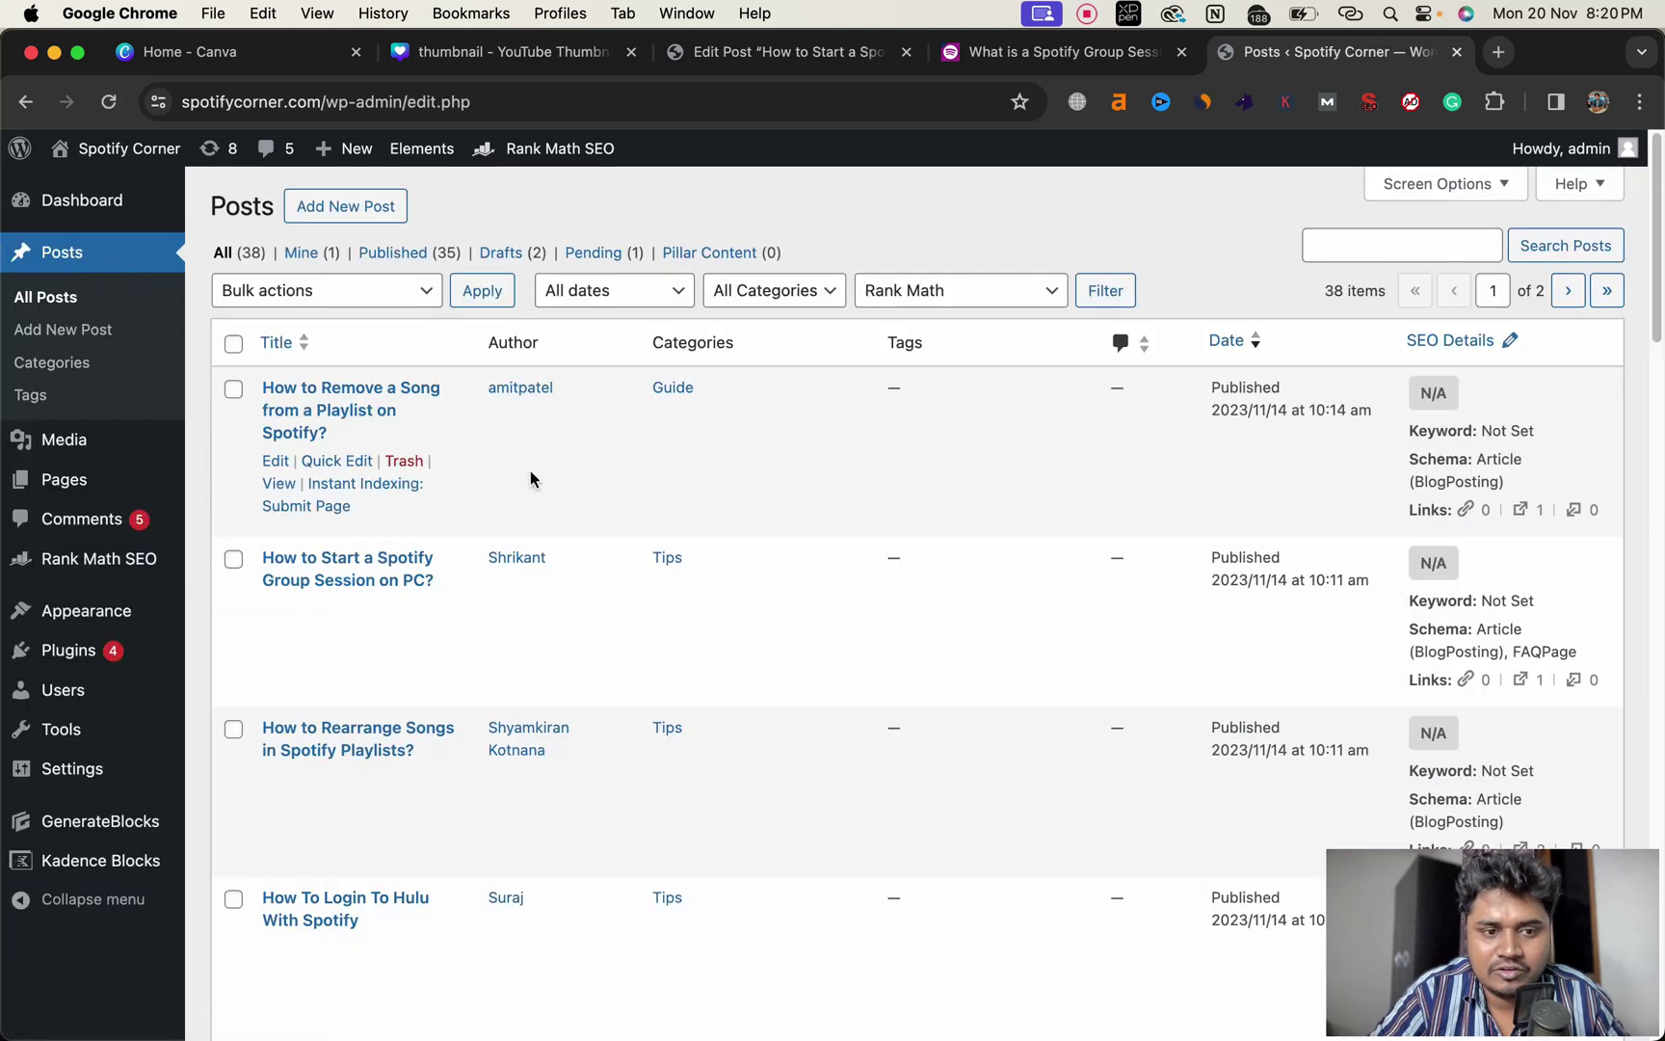
scroll(532, 469, down, 1)
right_click(280, 579)
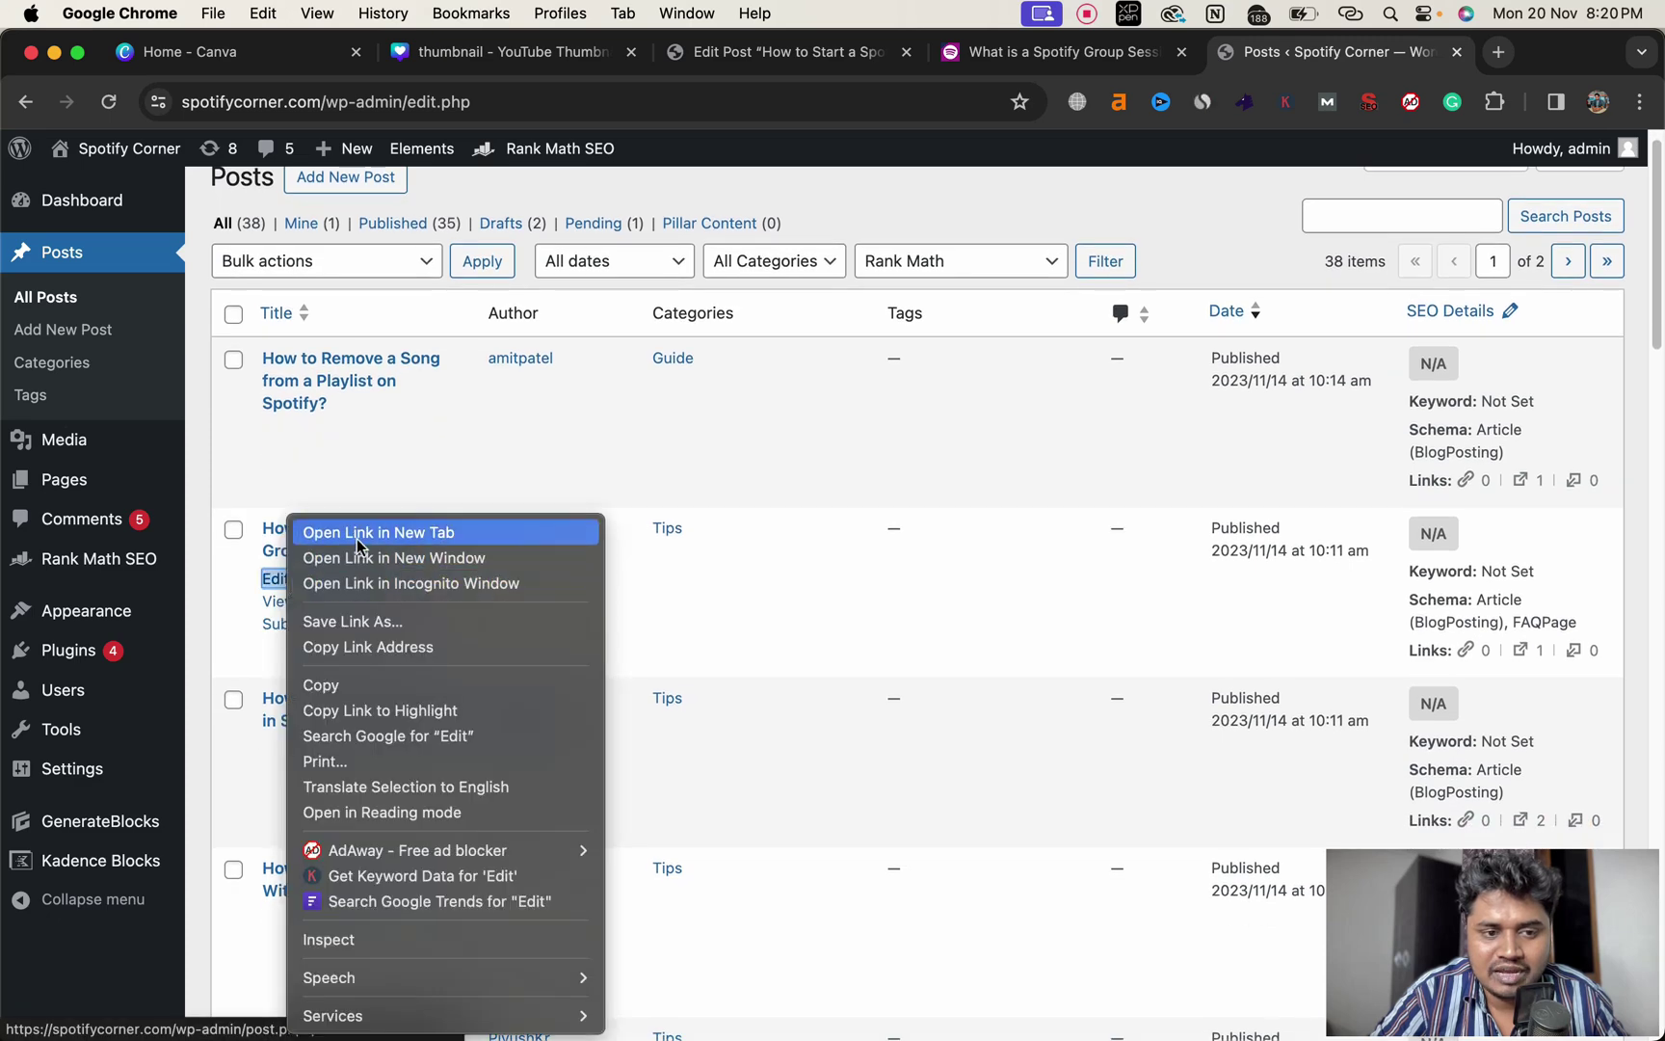
click(356, 538)
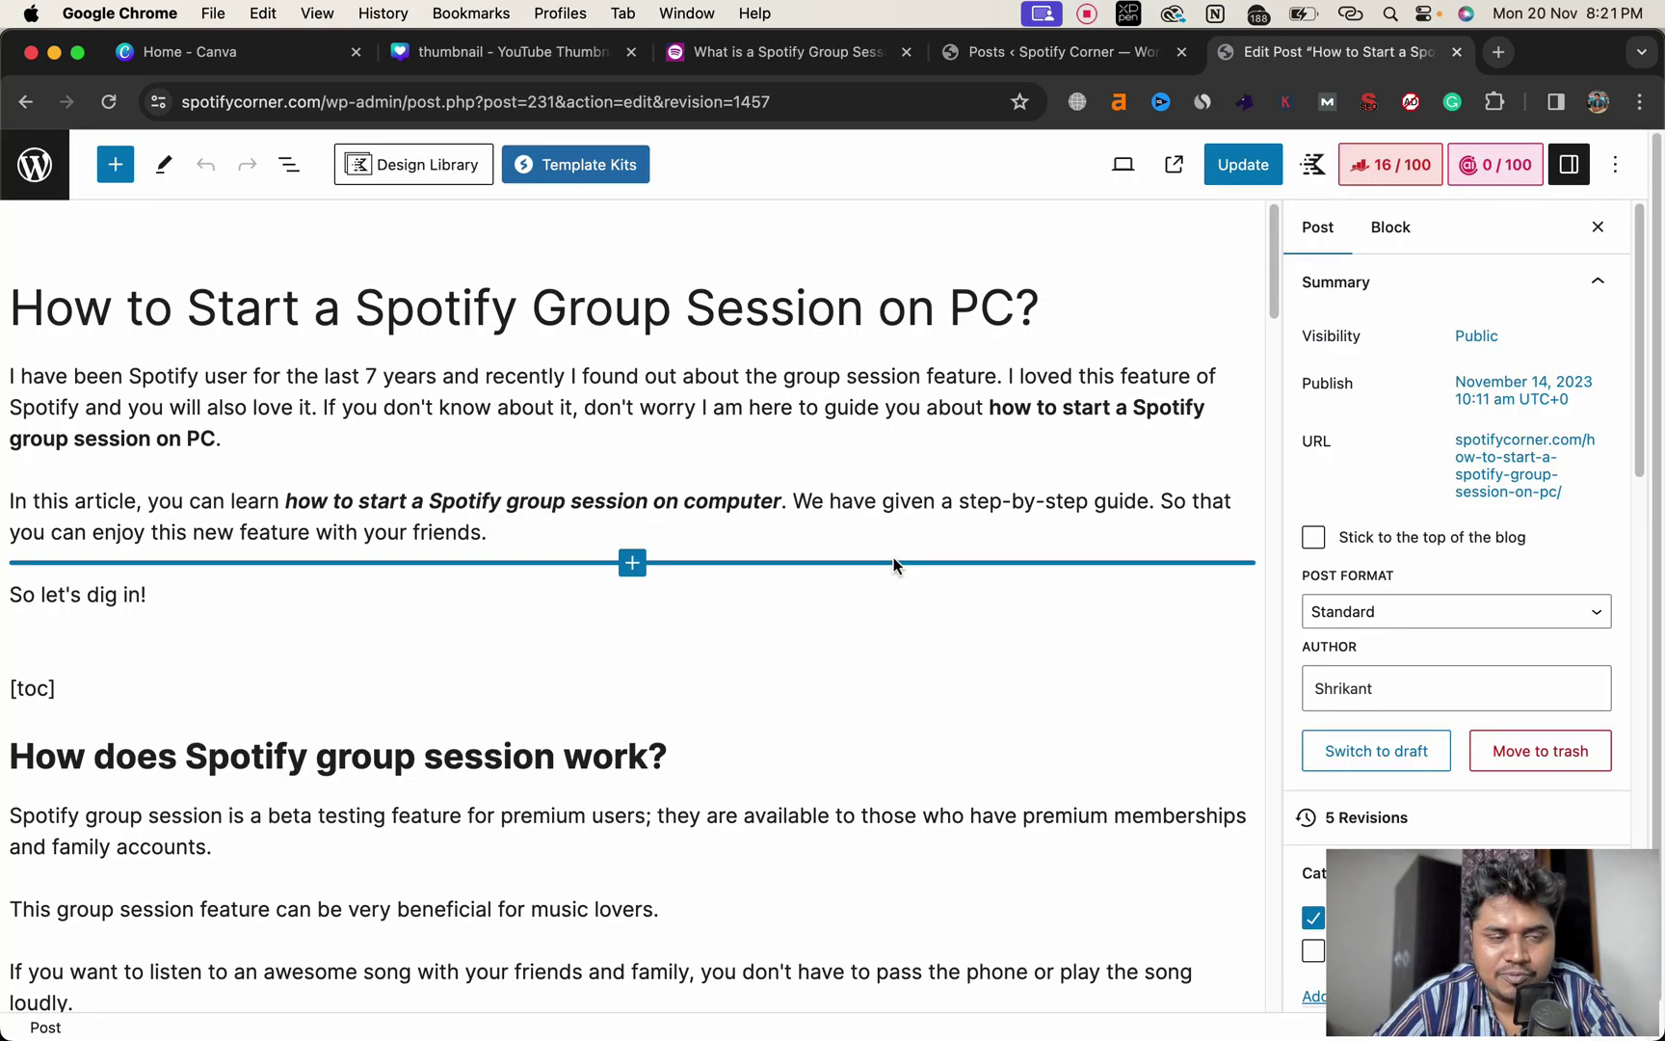
- Look through the post for external links and open the page linked from "Spotify group session" in the PC section
scroll(894, 557, down, 15)
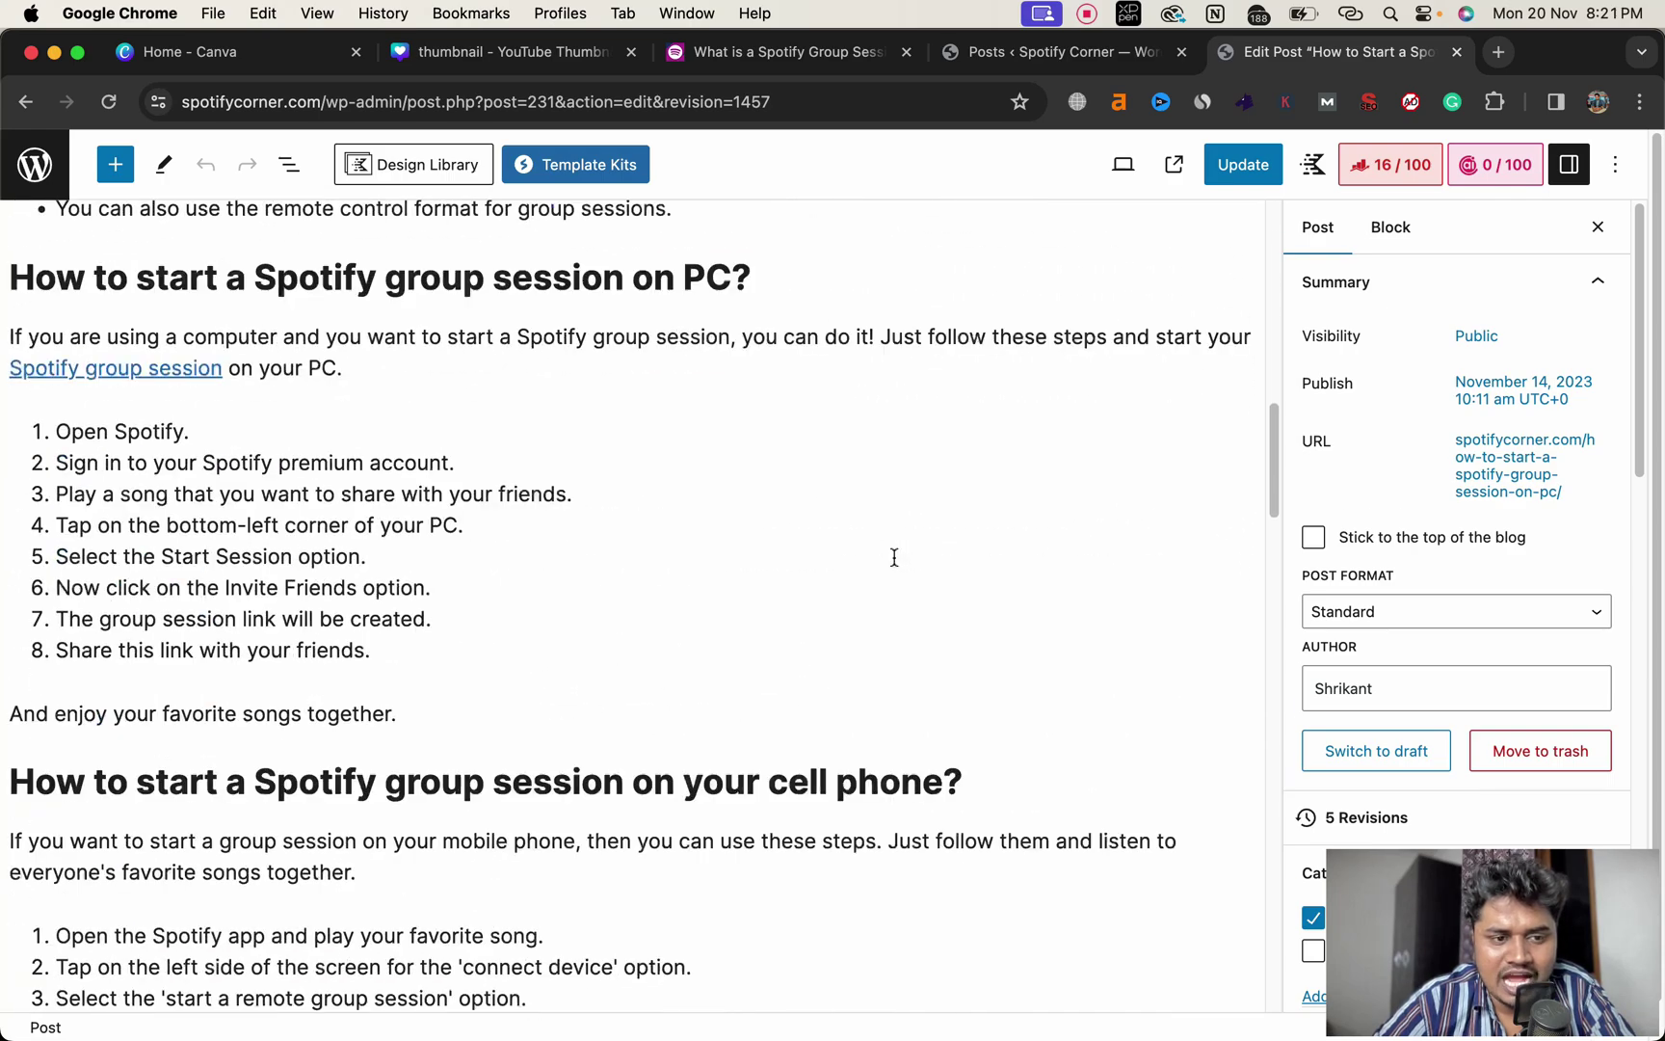
scroll(893, 557, down, 15)
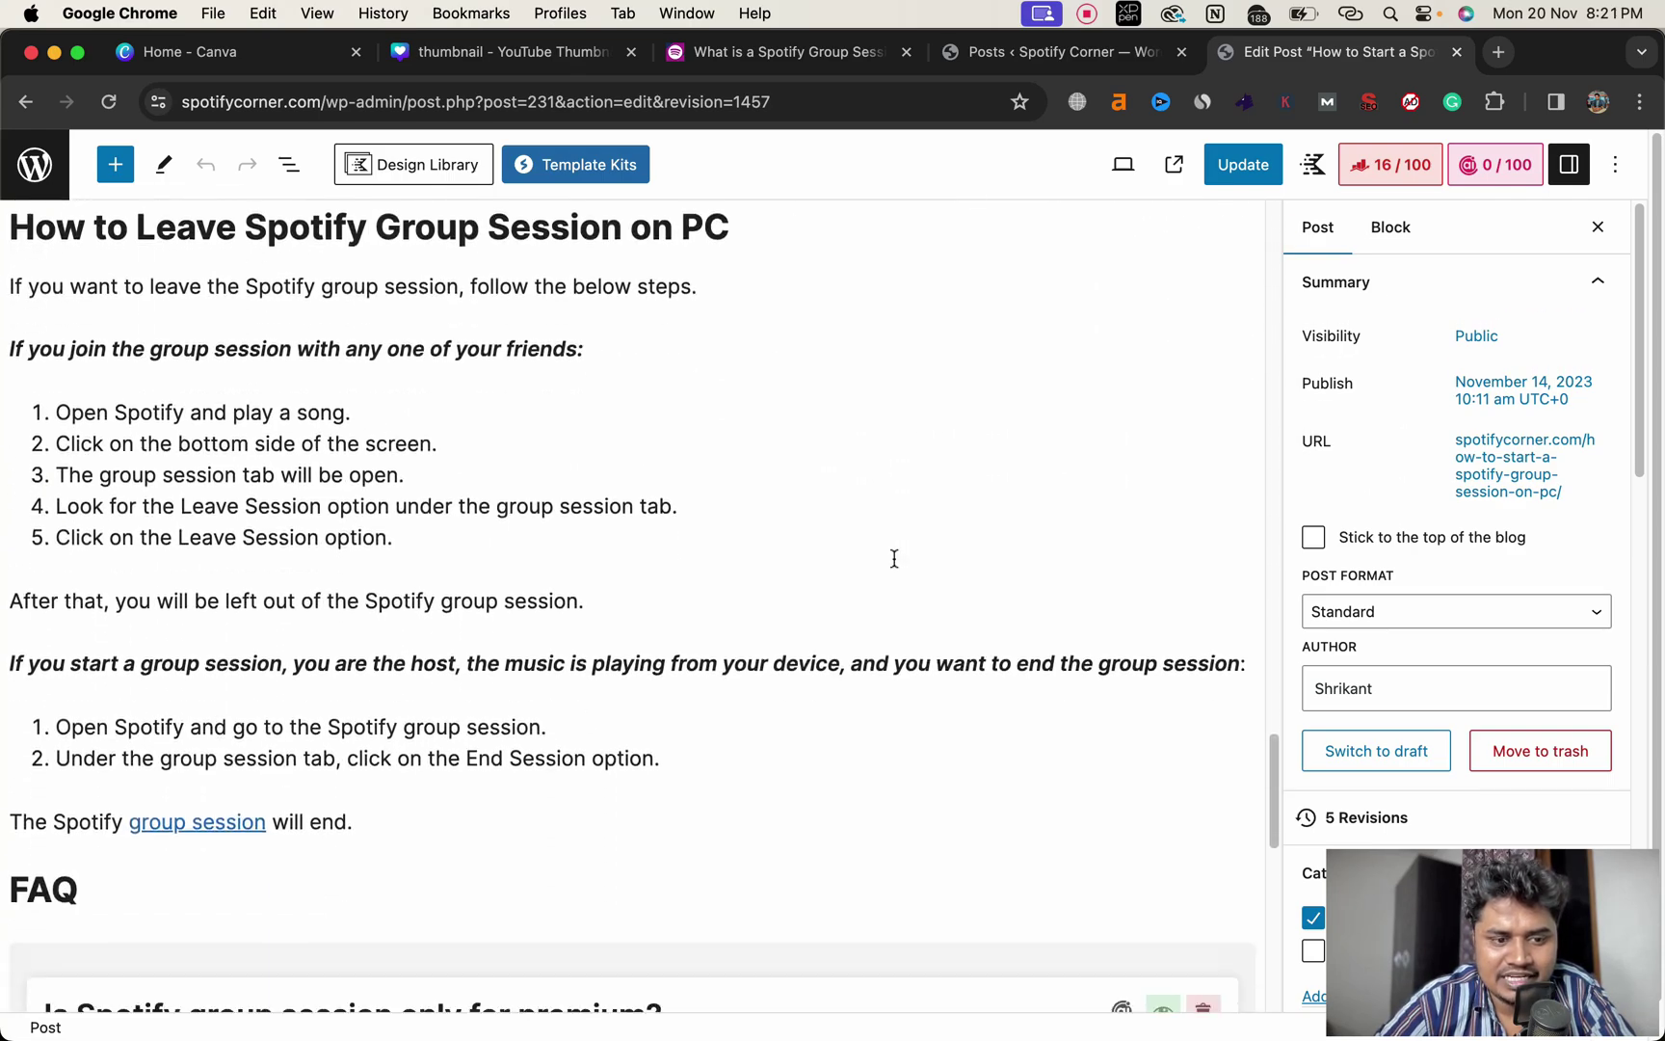
scroll(893, 558, down, 5)
scroll(867, 559, up, 20)
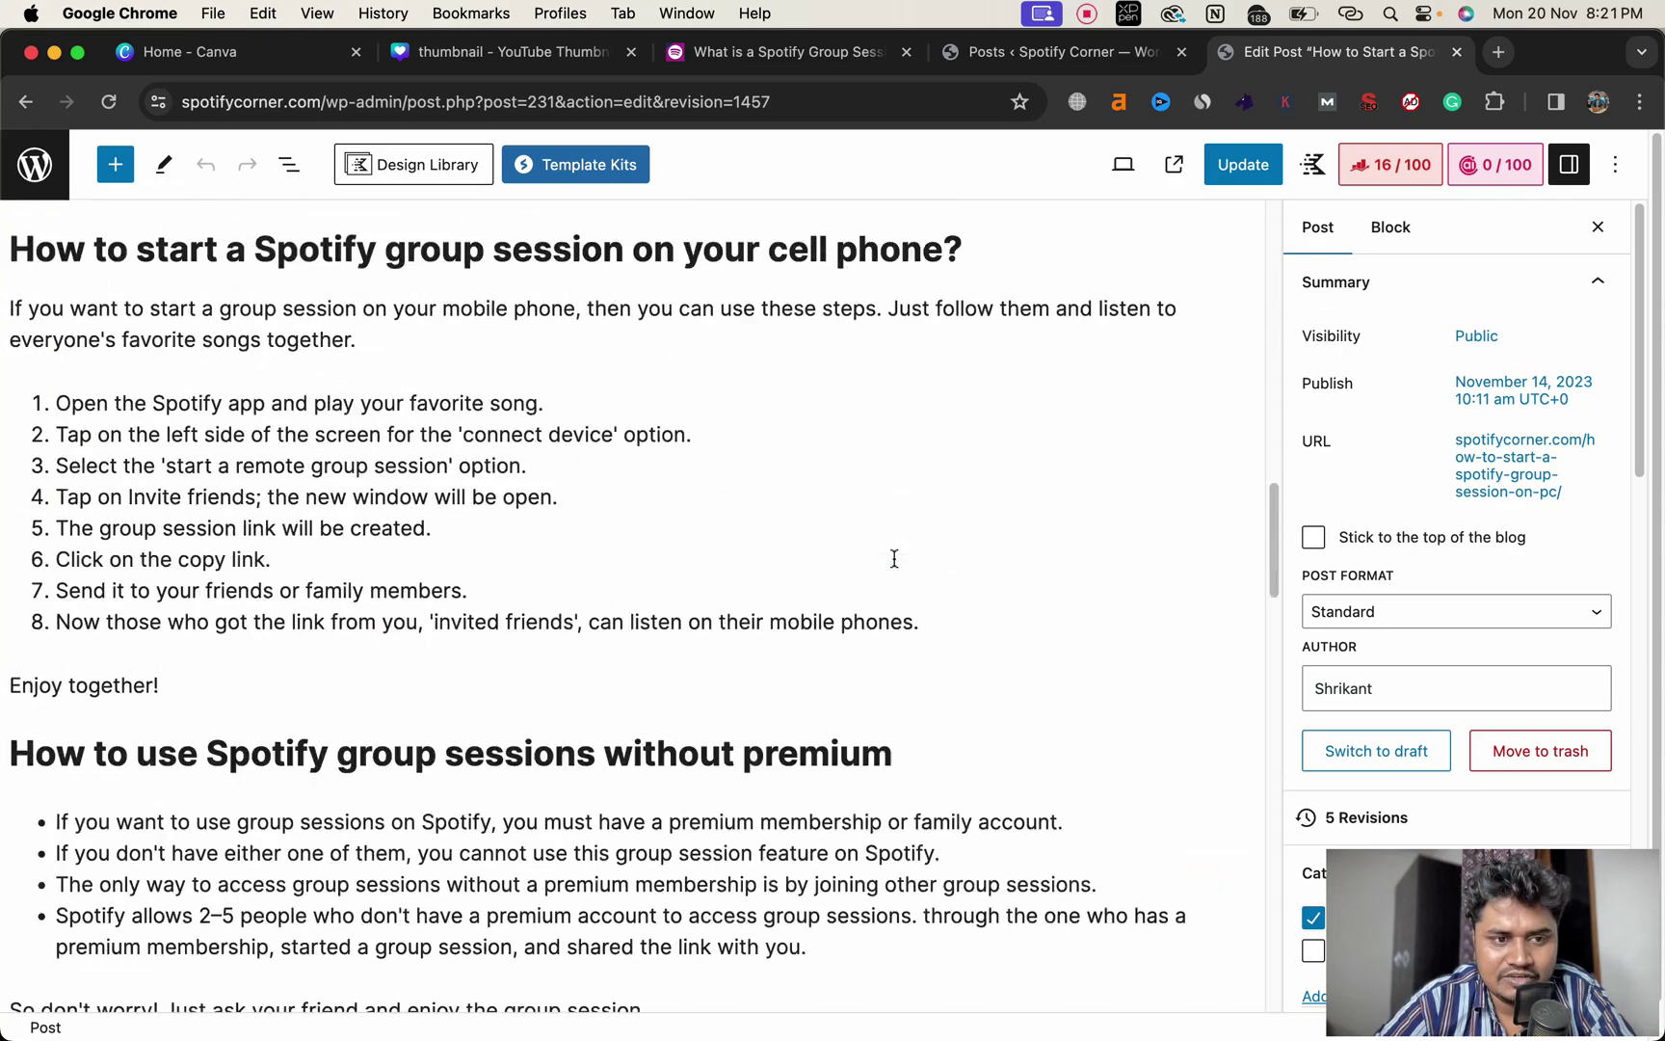
scroll(836, 561, up, 3)
scroll(817, 576, down, 9)
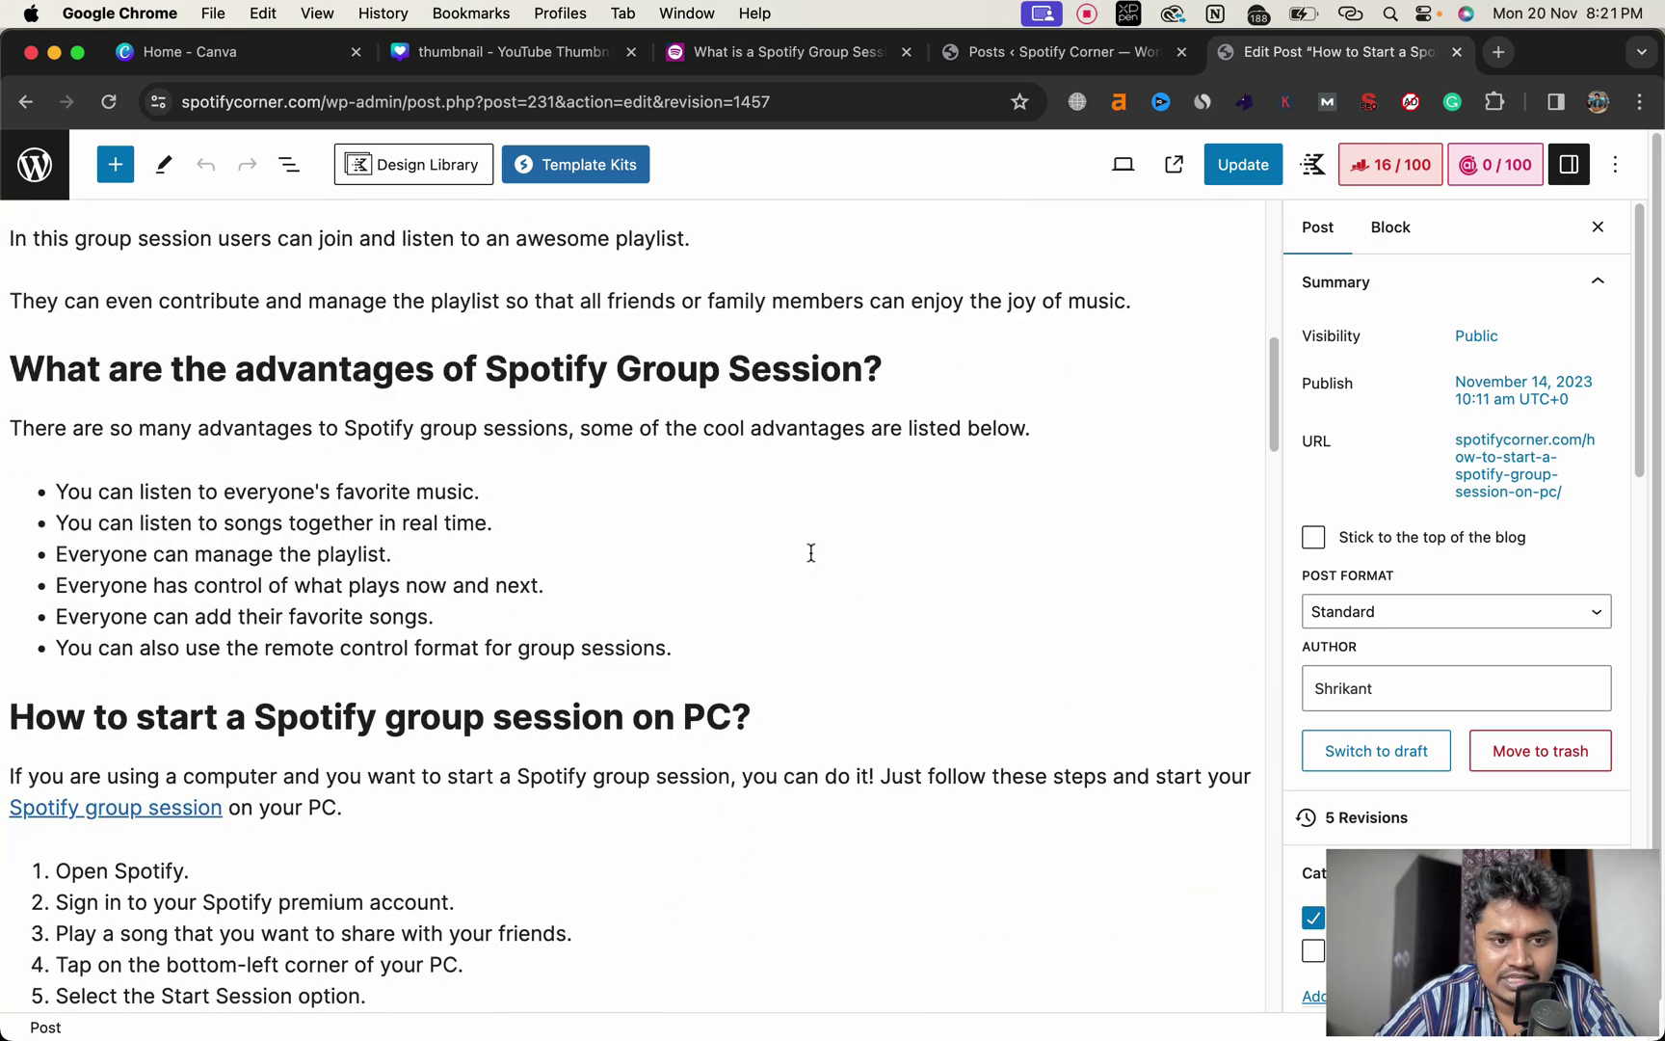
click(129, 805)
click(141, 867)
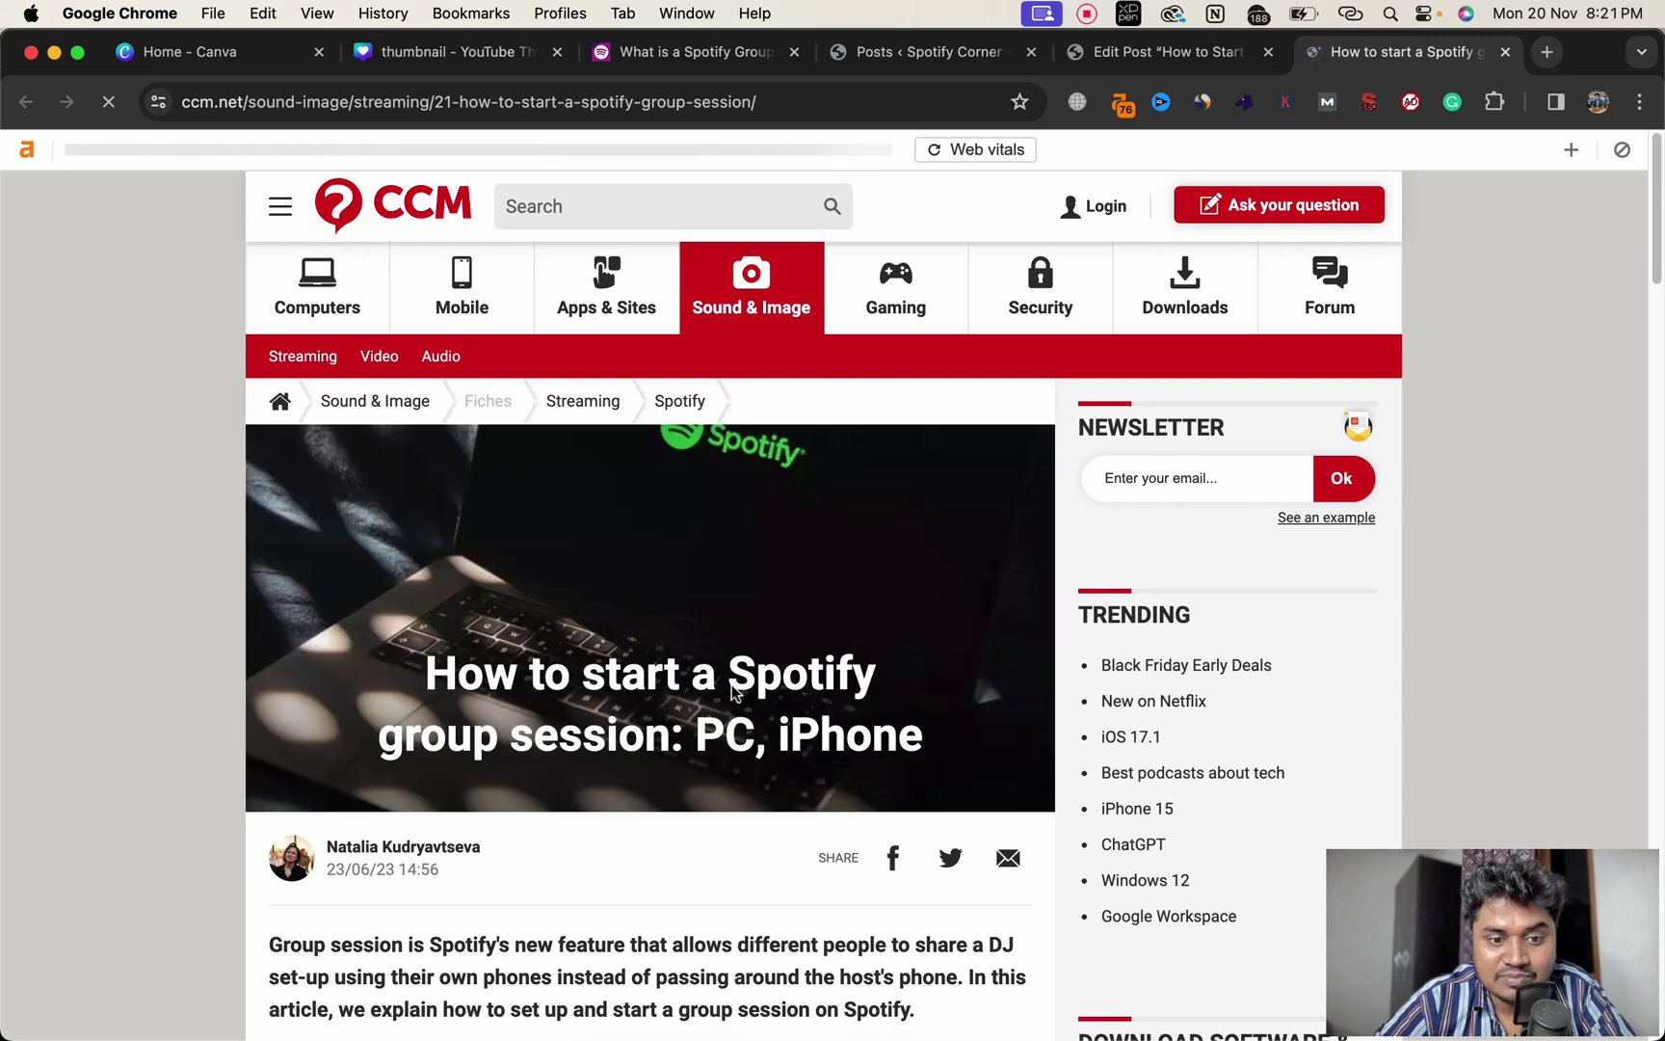
- Compare the post's title in the editor with the title of the linked CCM article
click(1128, 56)
scroll(467, 365, up, 10)
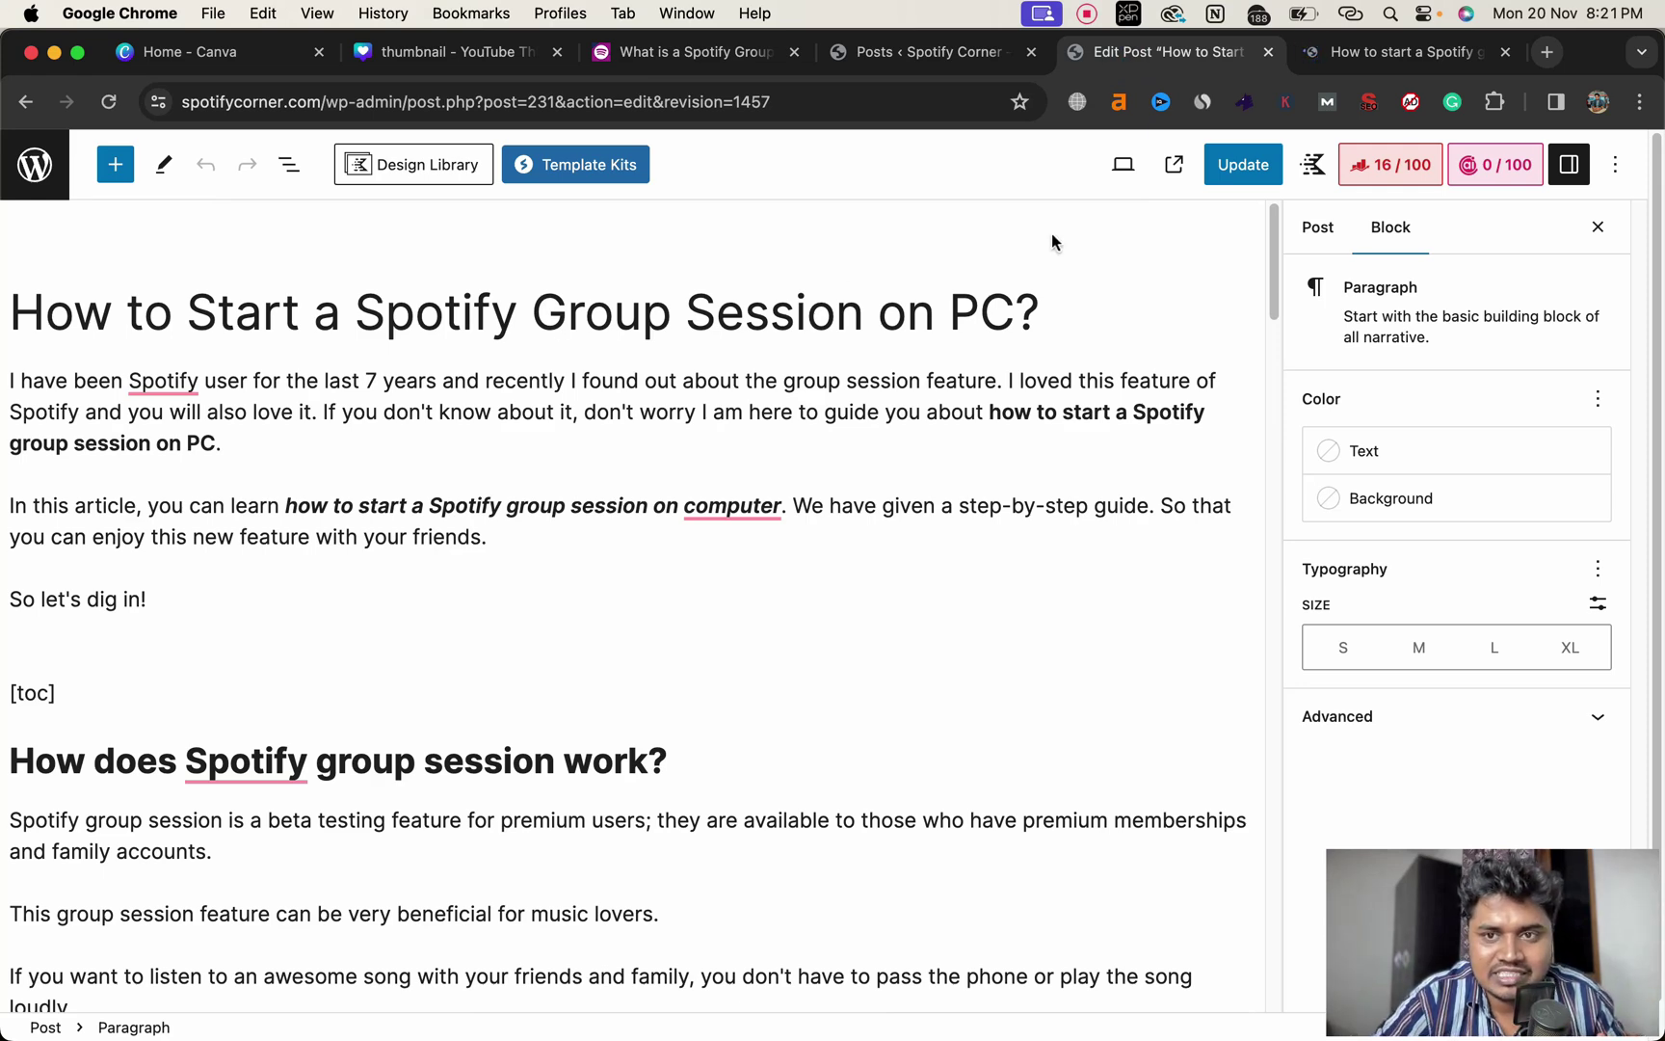
click(1399, 53)
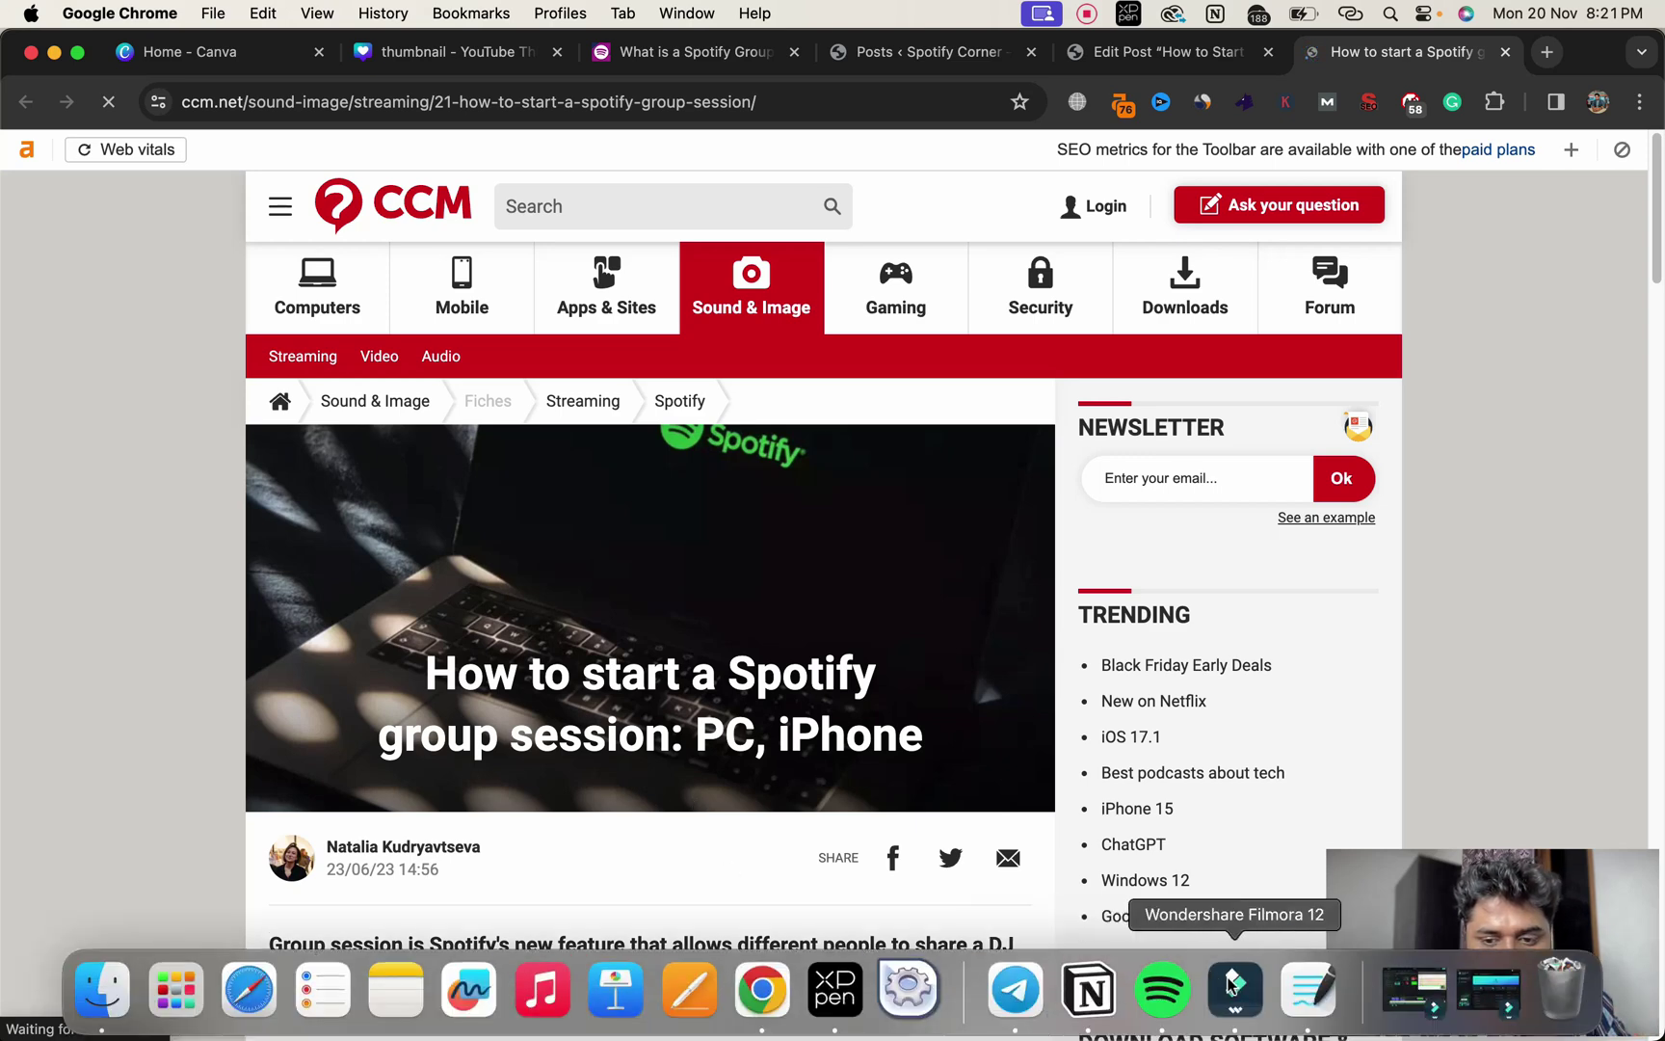
- Switch to Goodnotes and underline "main keywords" and "your competitors" in the "Keep in mind" list with the laser pointer
click(1308, 1007)
scroll(892, 606, down, 10)
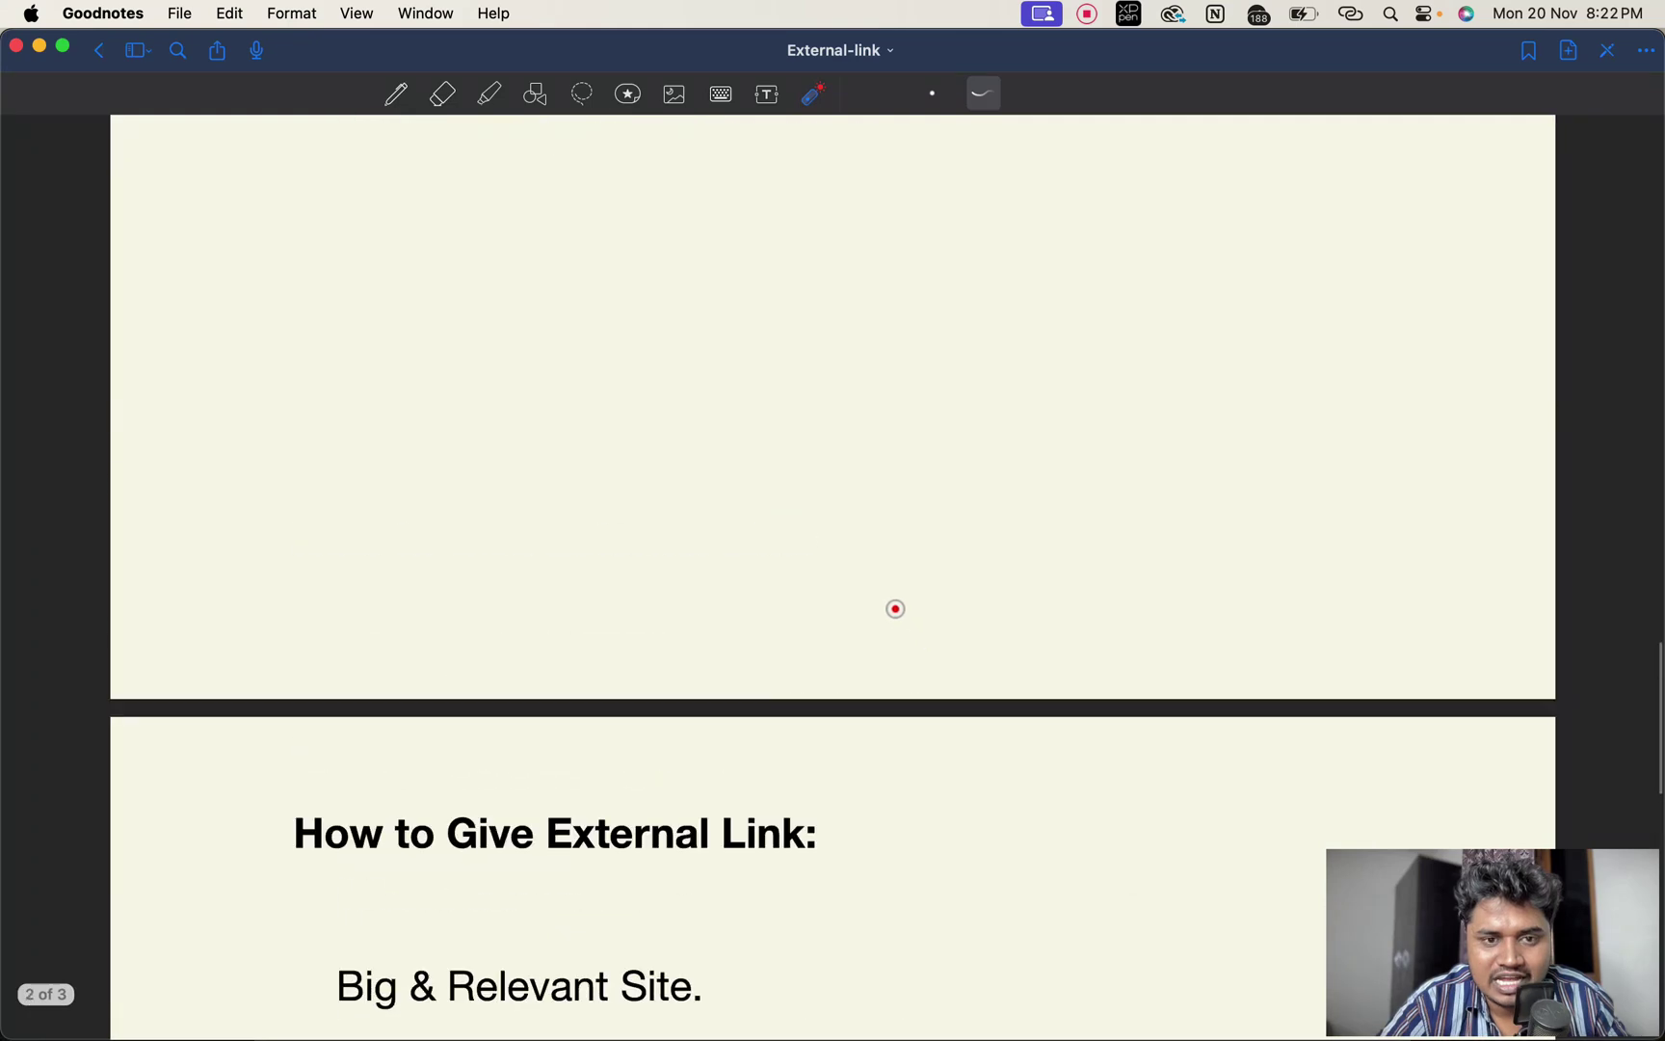
scroll(895, 608, up, 5)
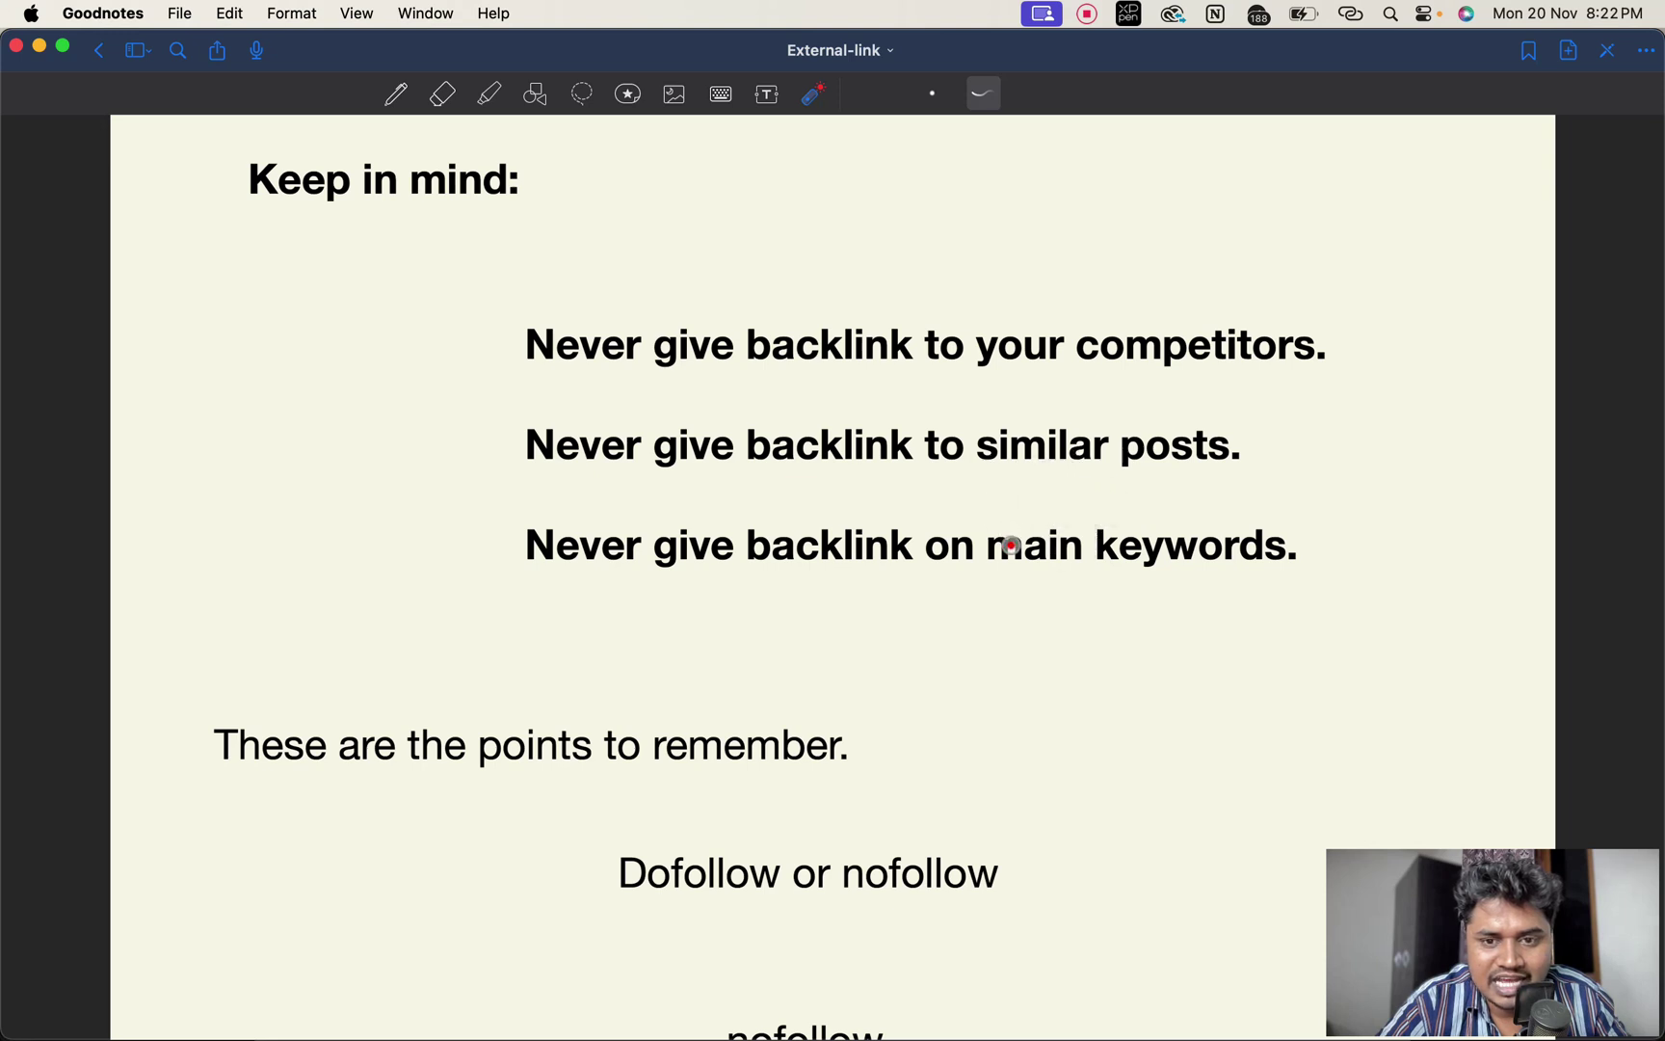
drag(998, 564, 1247, 586)
drag(1020, 390, 1245, 395)
- Switch to Chrome and remove the external link from "Spotify group session" in the post's PC section
mouse_move(1017, 1007)
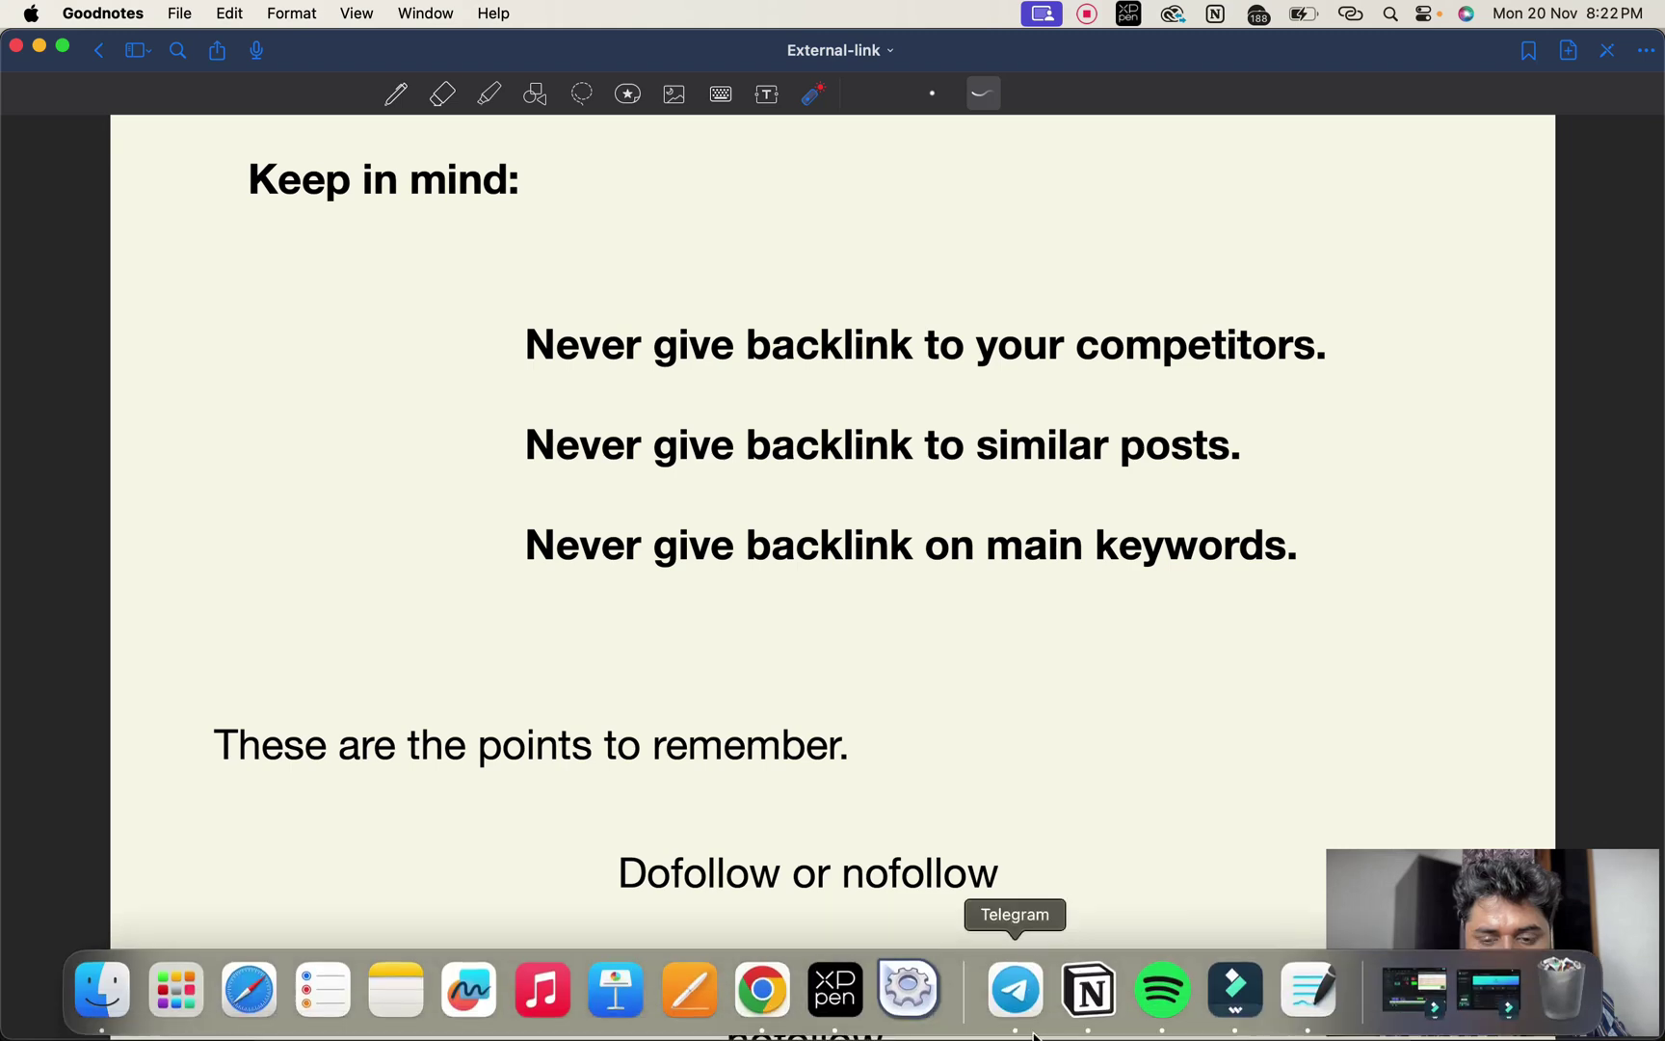
click(760, 1003)
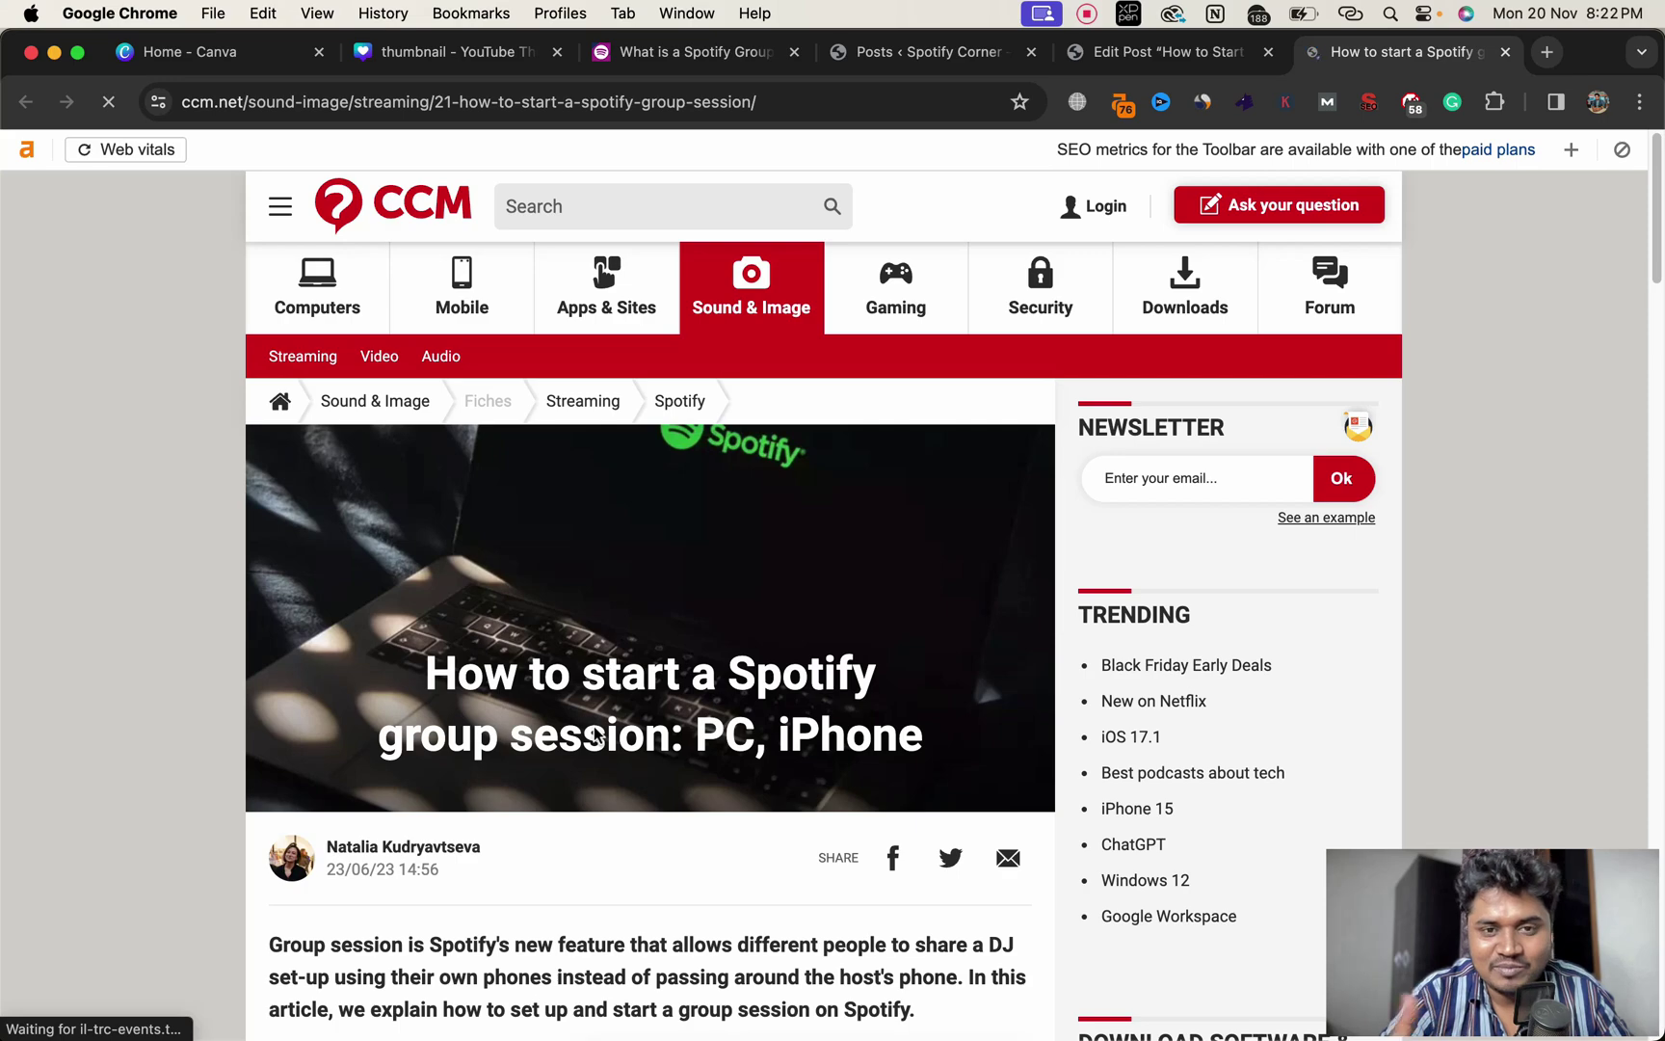
click(1154, 55)
scroll(769, 388, down, 15)
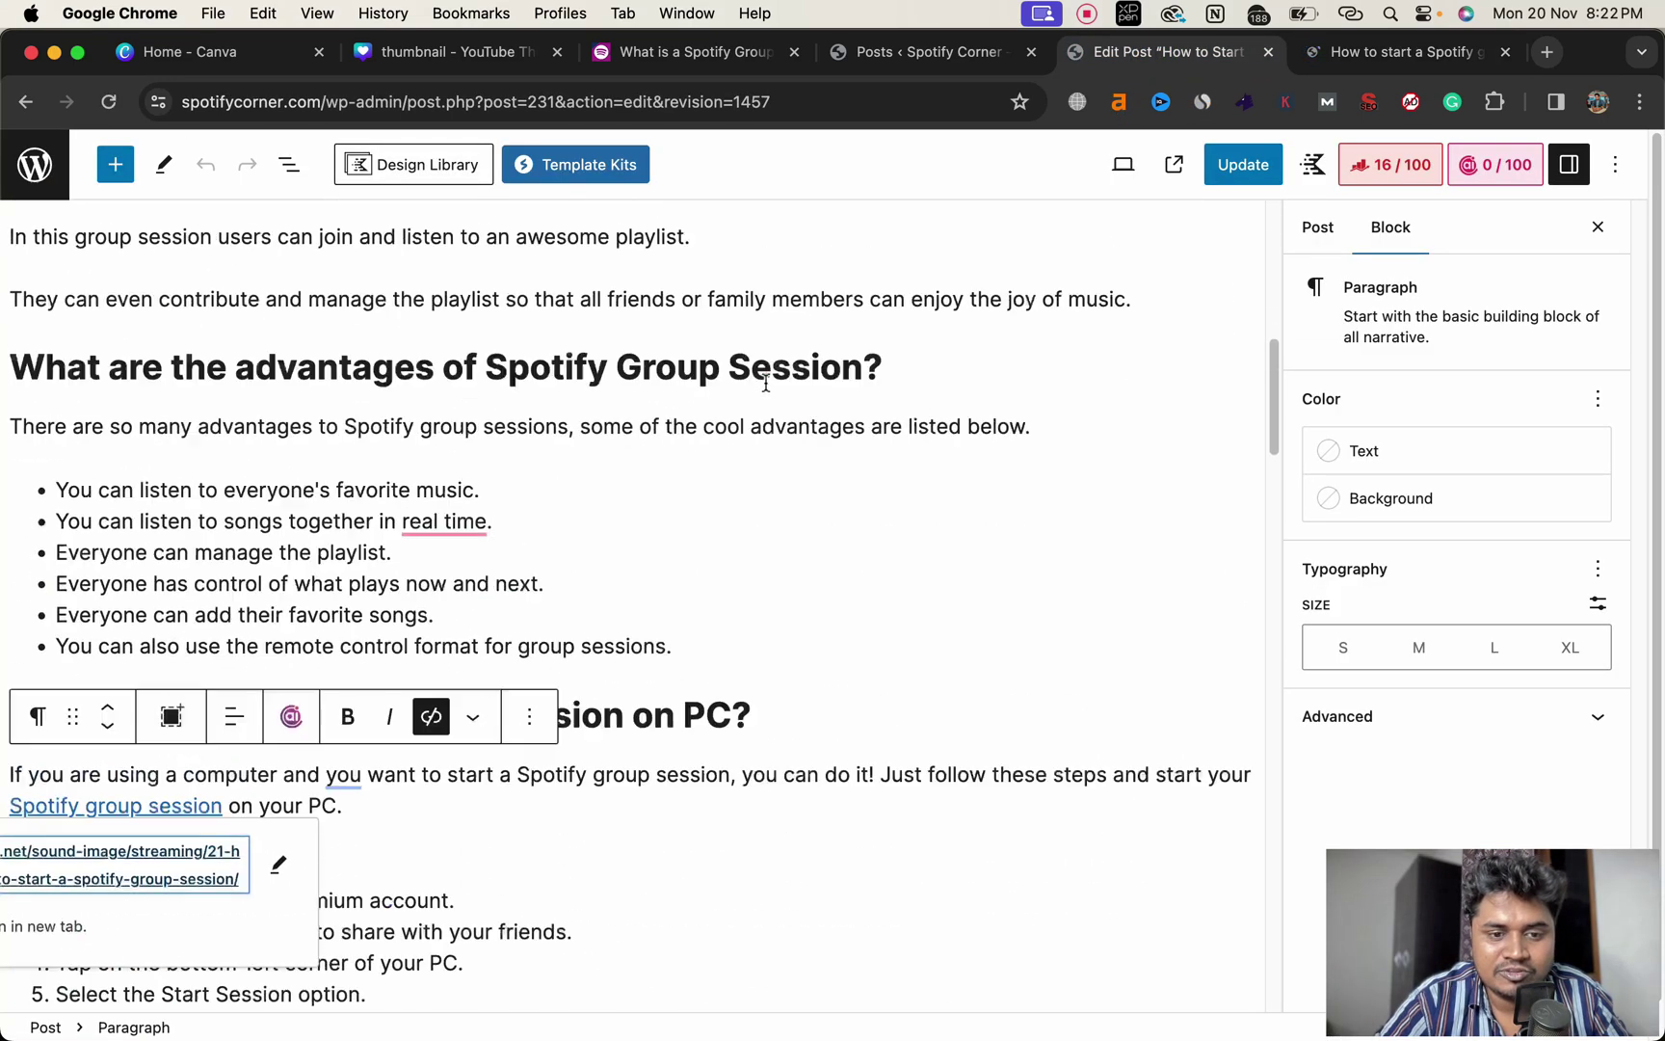
click(433, 554)
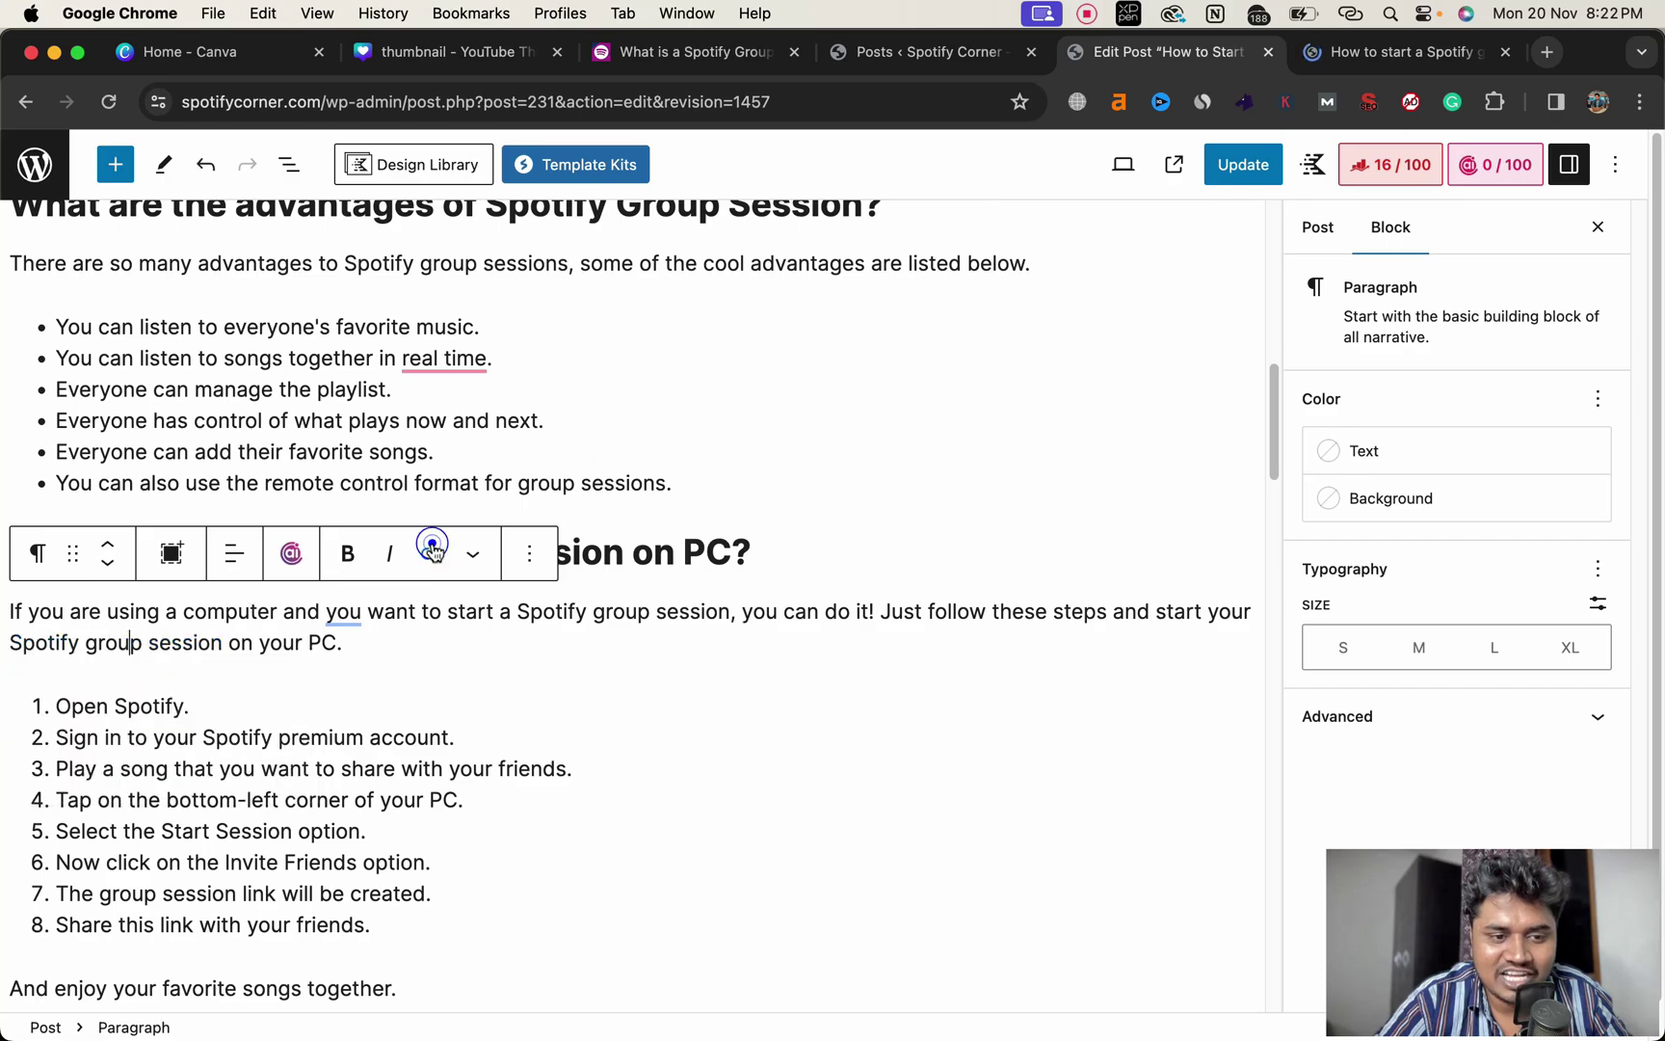
- Remove the external link from "group session" in the closing sentence of the "How to Leave Spotify Group Session on PC" section
scroll(853, 472, up, 5)
scroll(853, 472, down, 20)
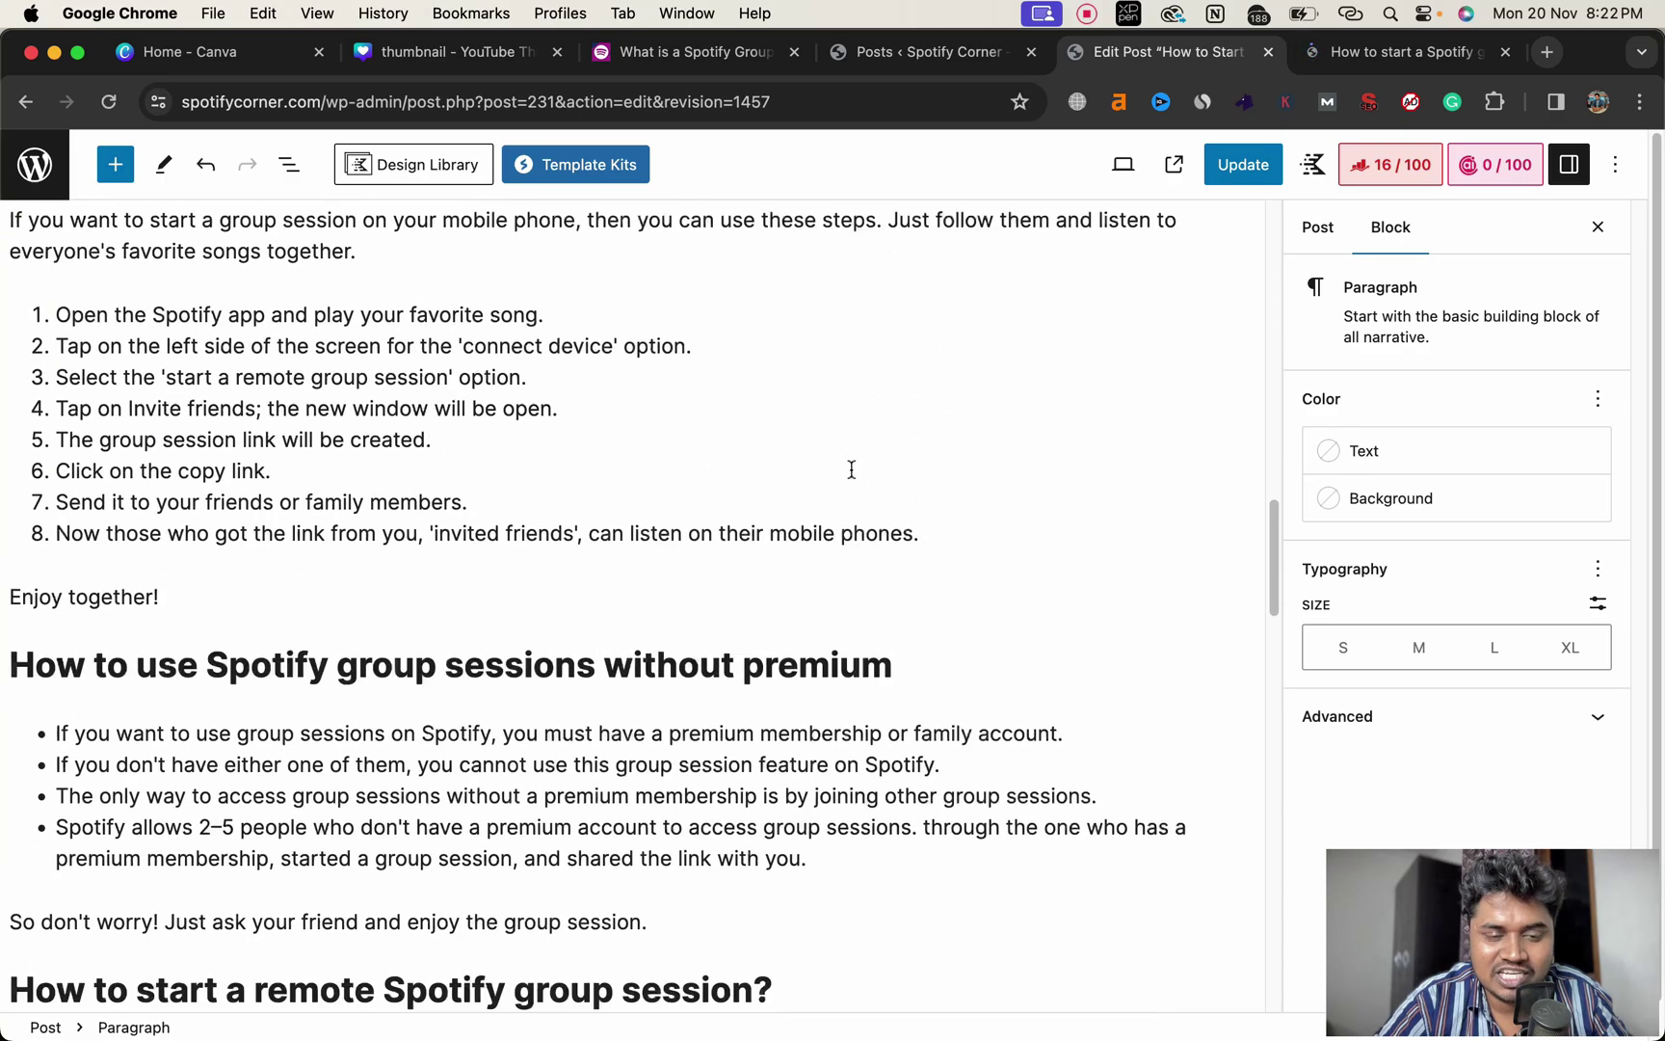
scroll(853, 472, down, 2)
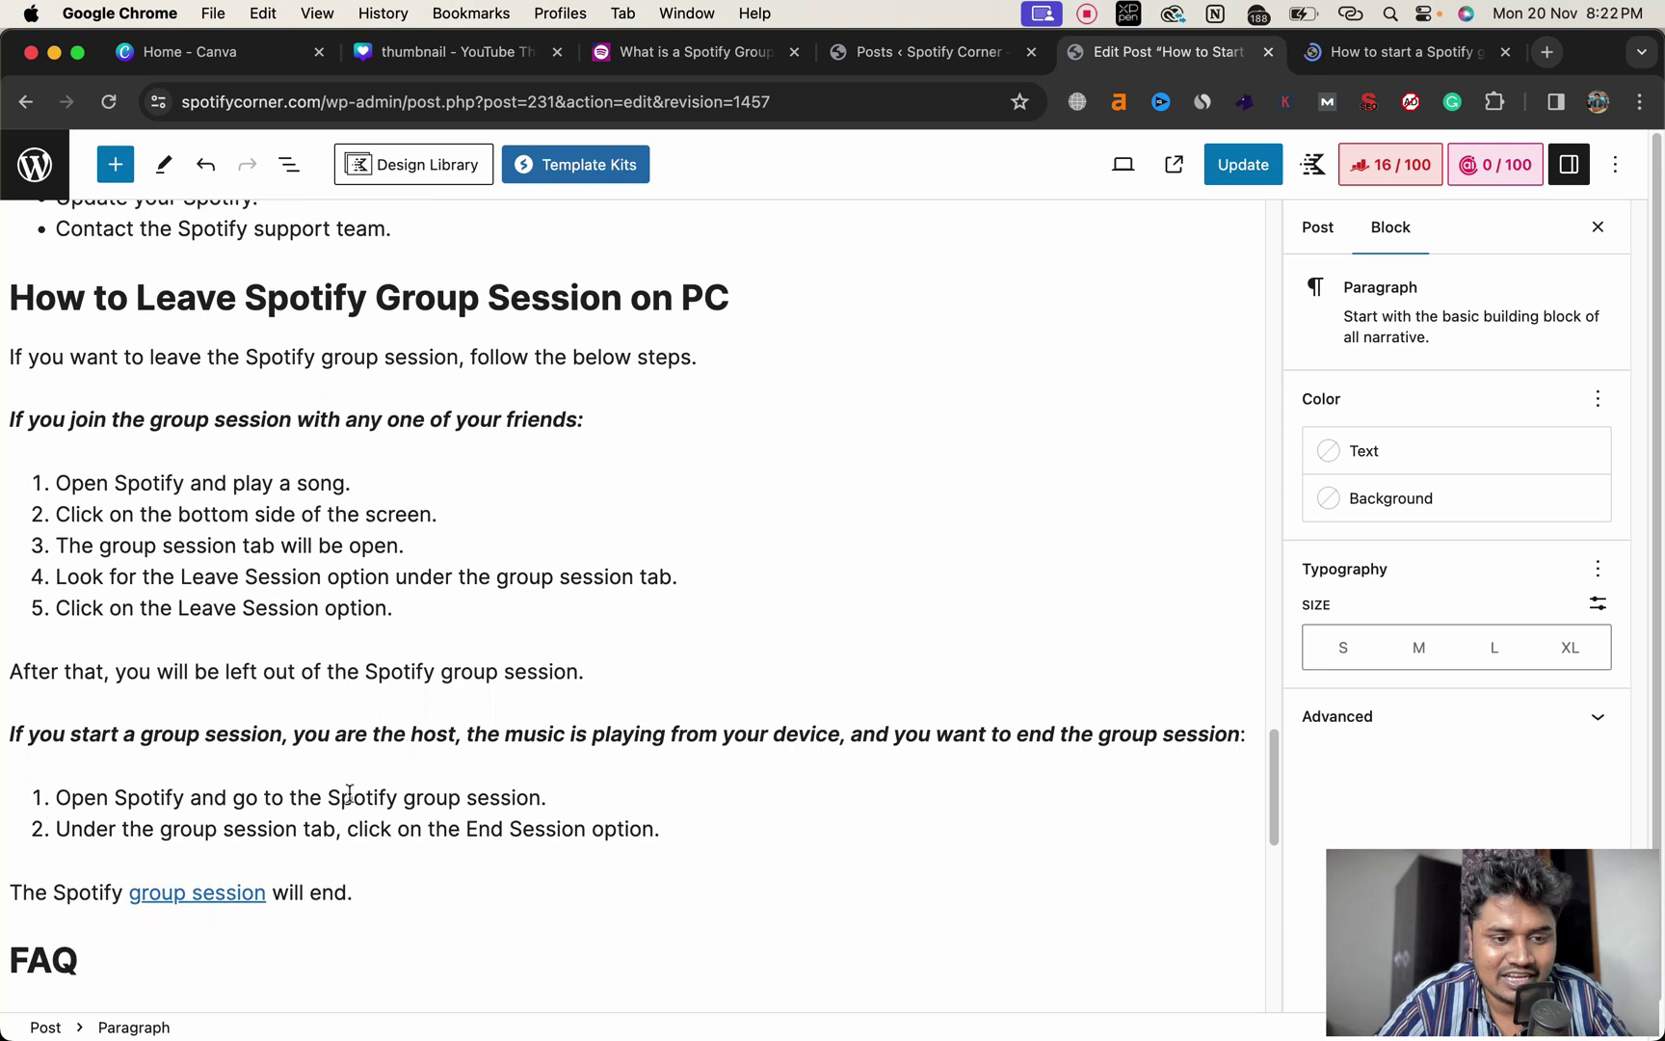
click(224, 897)
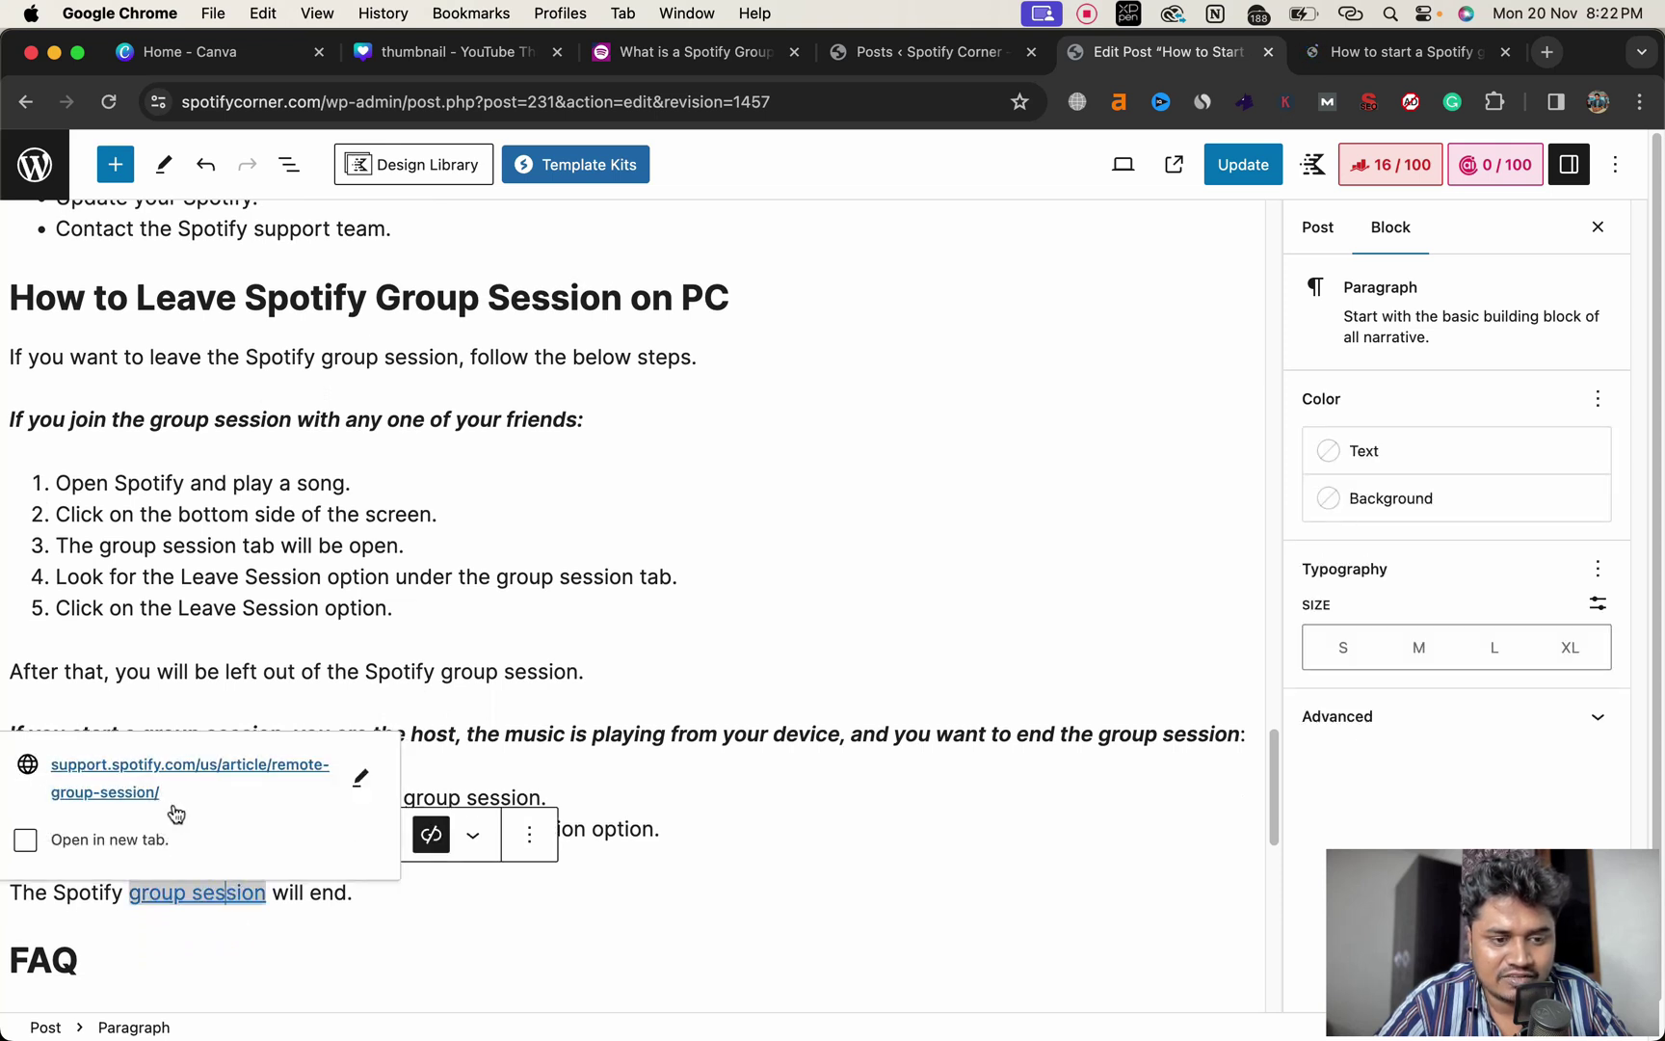
click(362, 782)
click(430, 835)
click(554, 899)
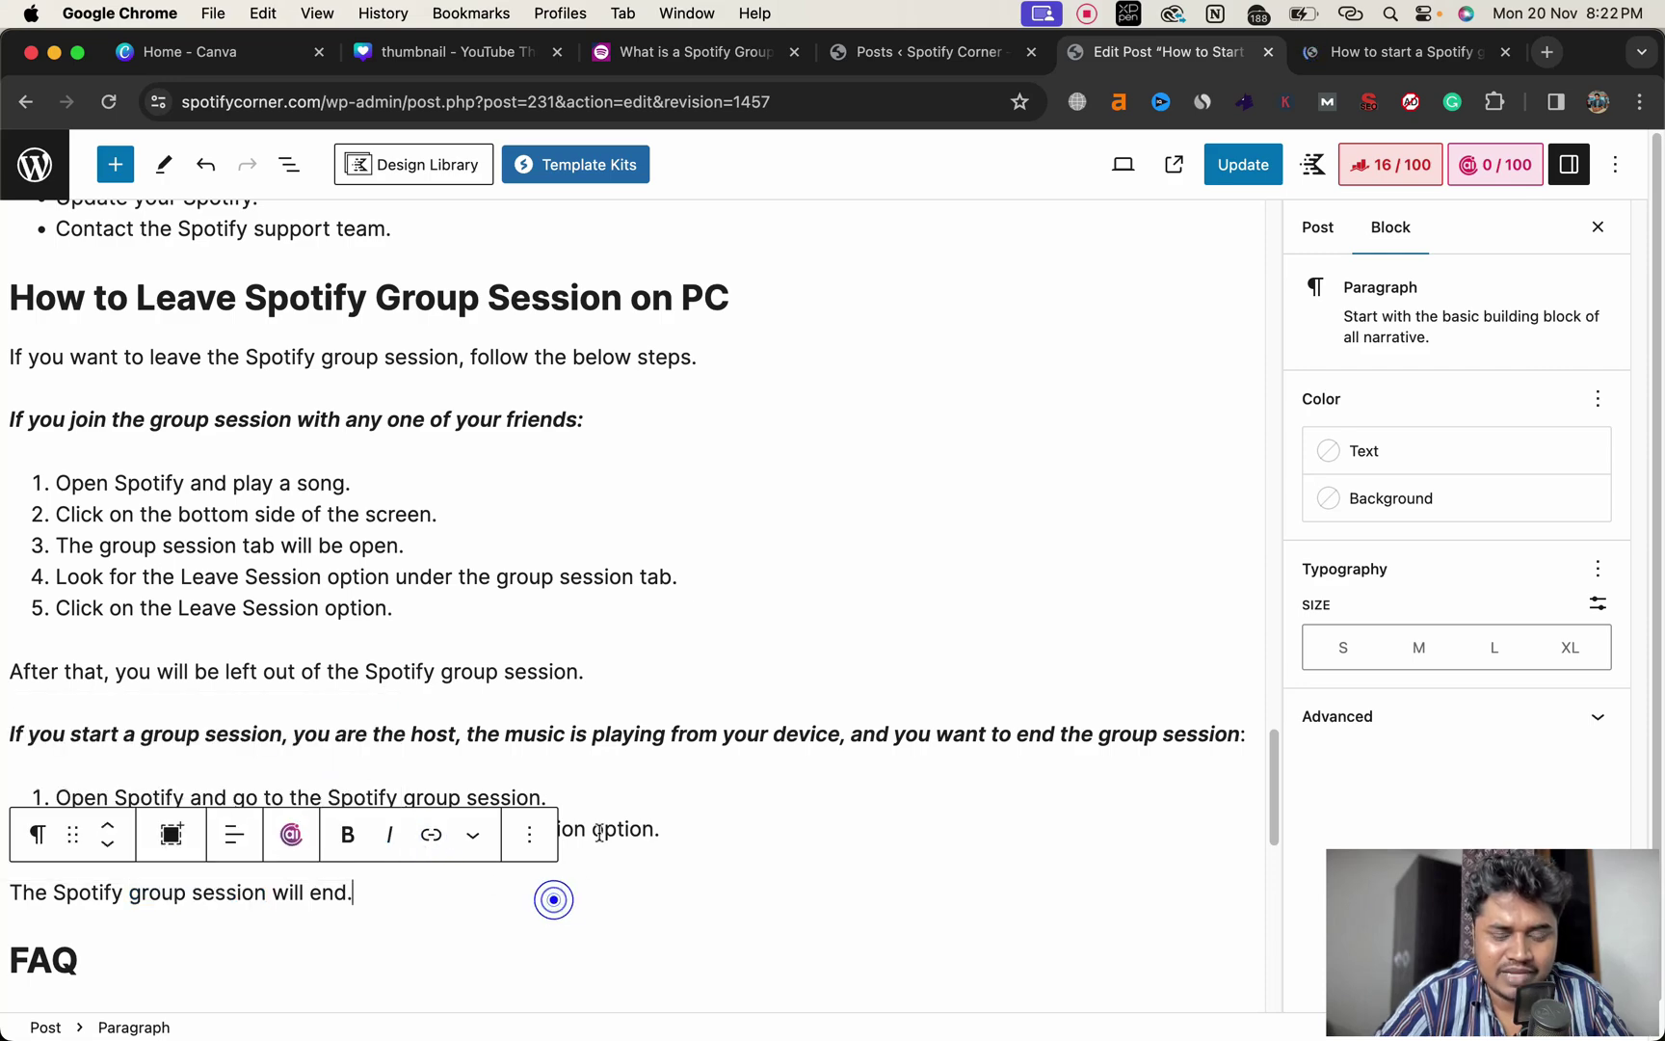
- Look back through the post up to its introduction for text suited to an external link
scroll(616, 800, up, 20)
scroll(636, 781, down, 5)
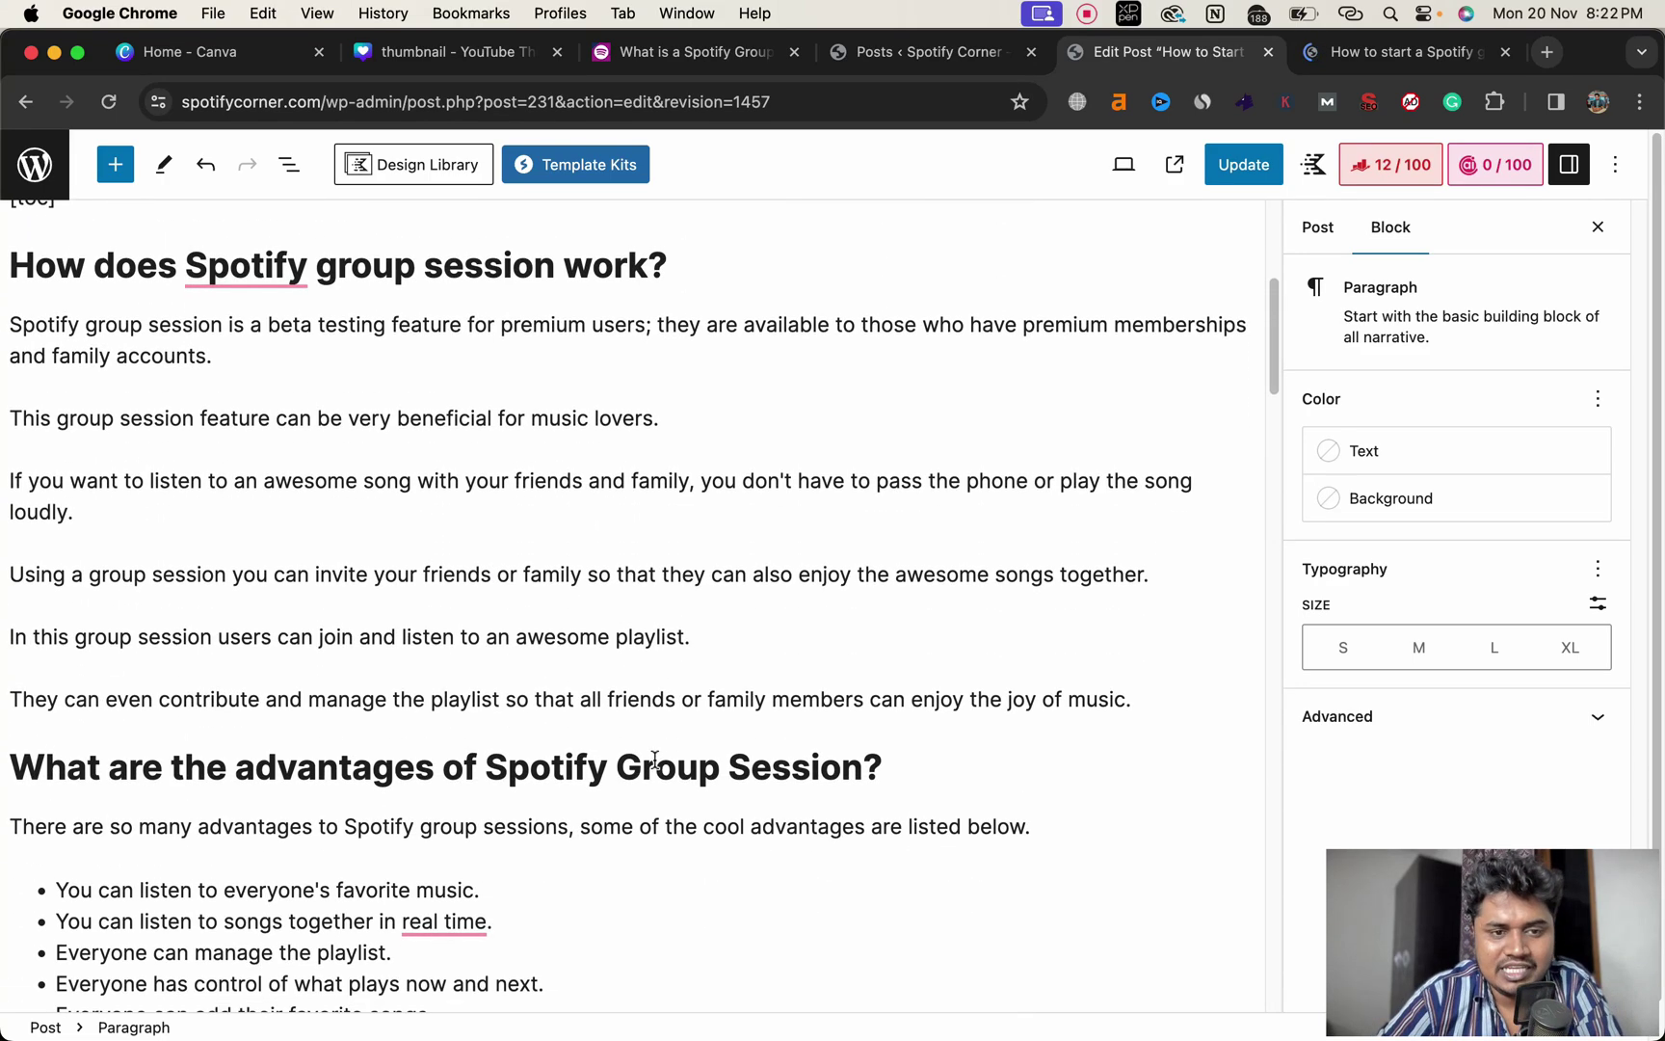
scroll(654, 761, up, 5)
scroll(711, 613, down, 3)
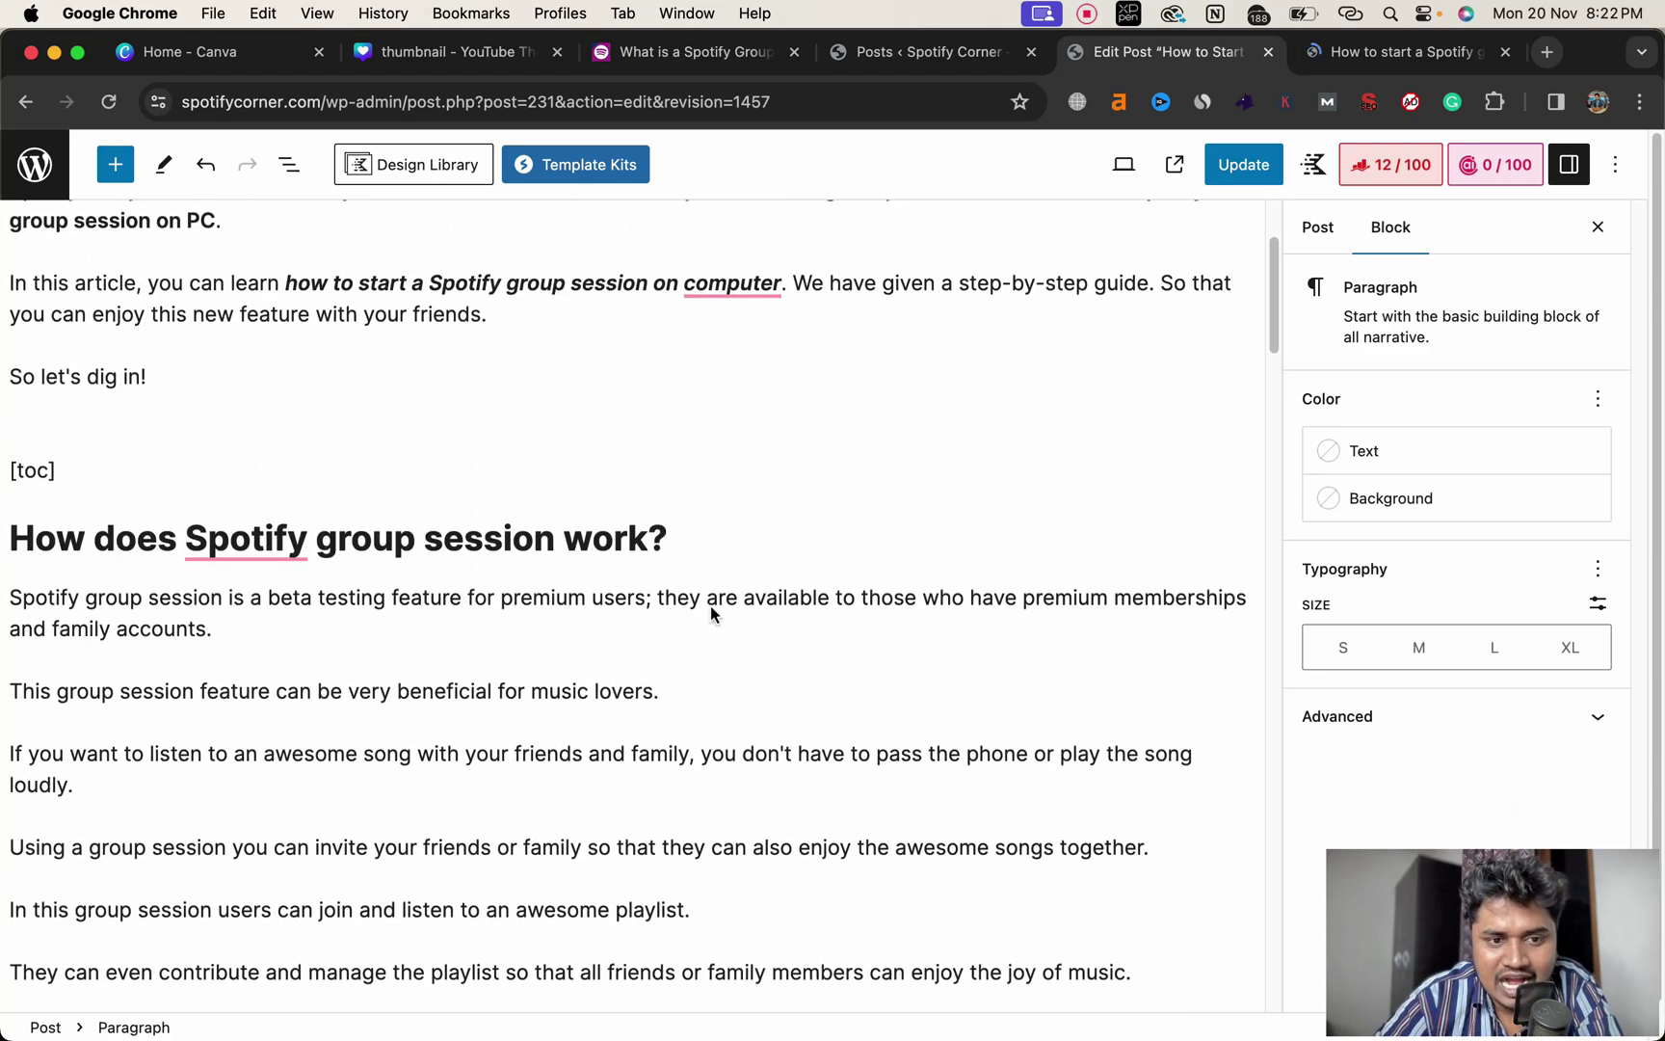
scroll(710, 613, up, 3)
scroll(711, 613, down, 2)
scroll(710, 613, up, 3)
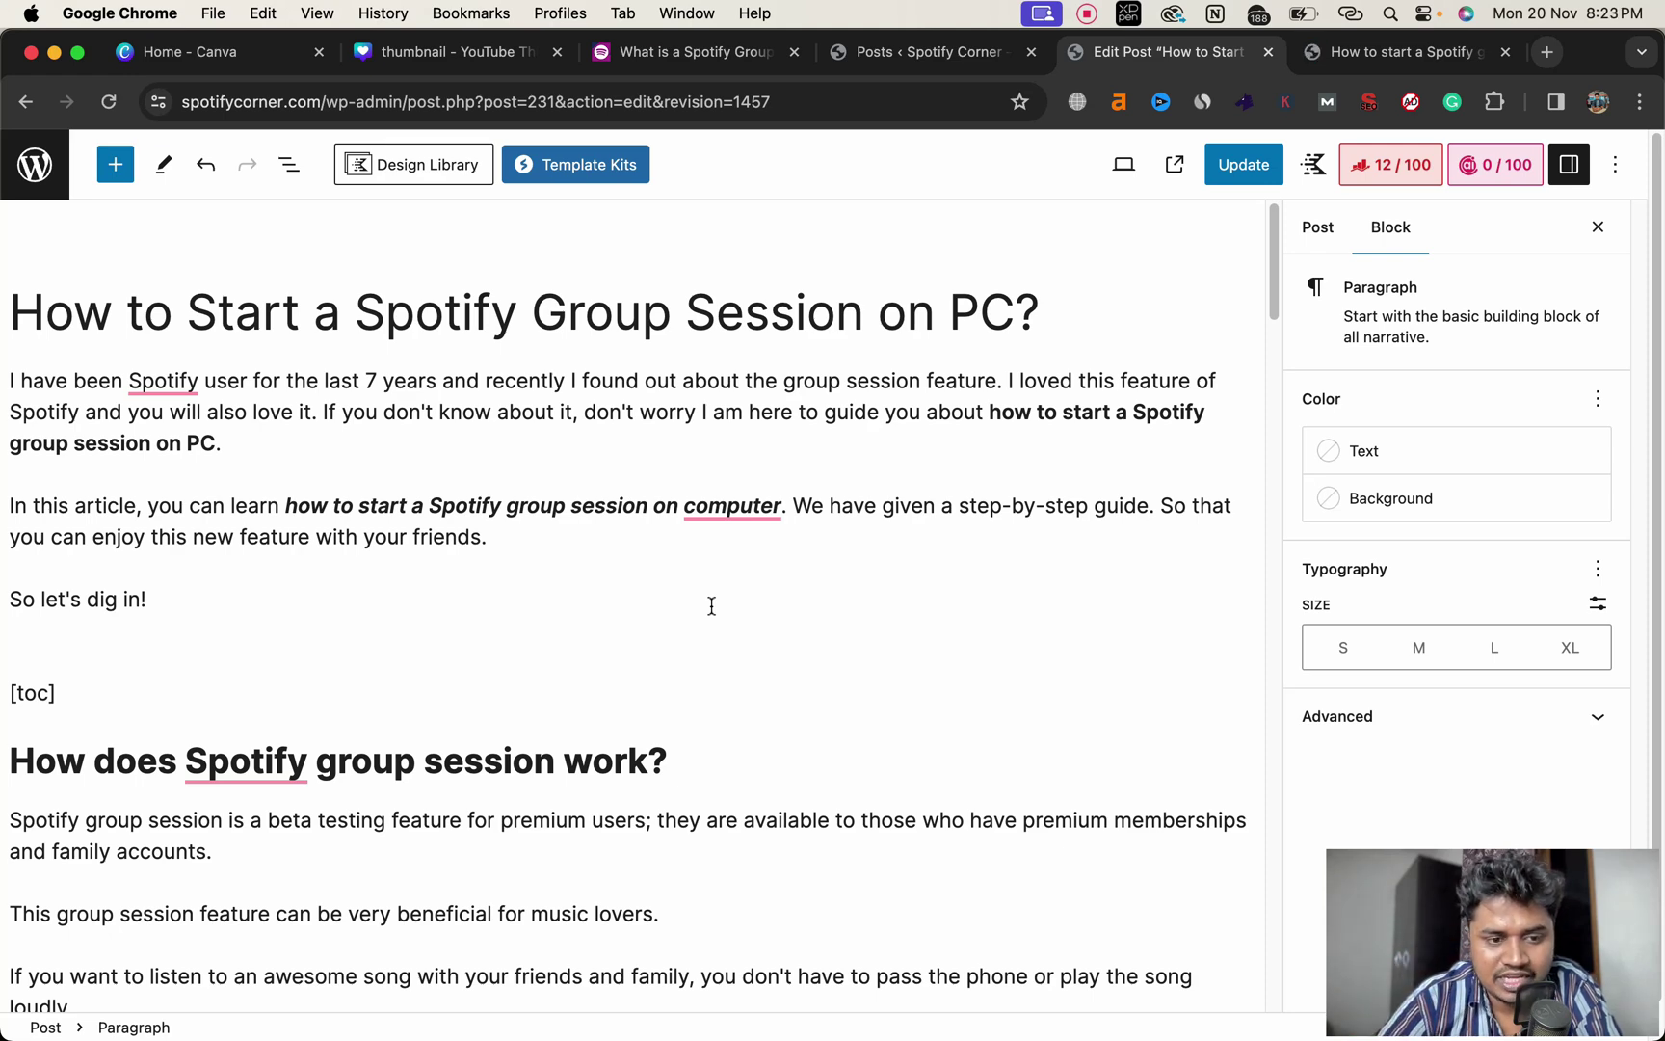
- Correct "real time" to "real-time" in the list of Spotify group session advantages
scroll(708, 605, down, 3)
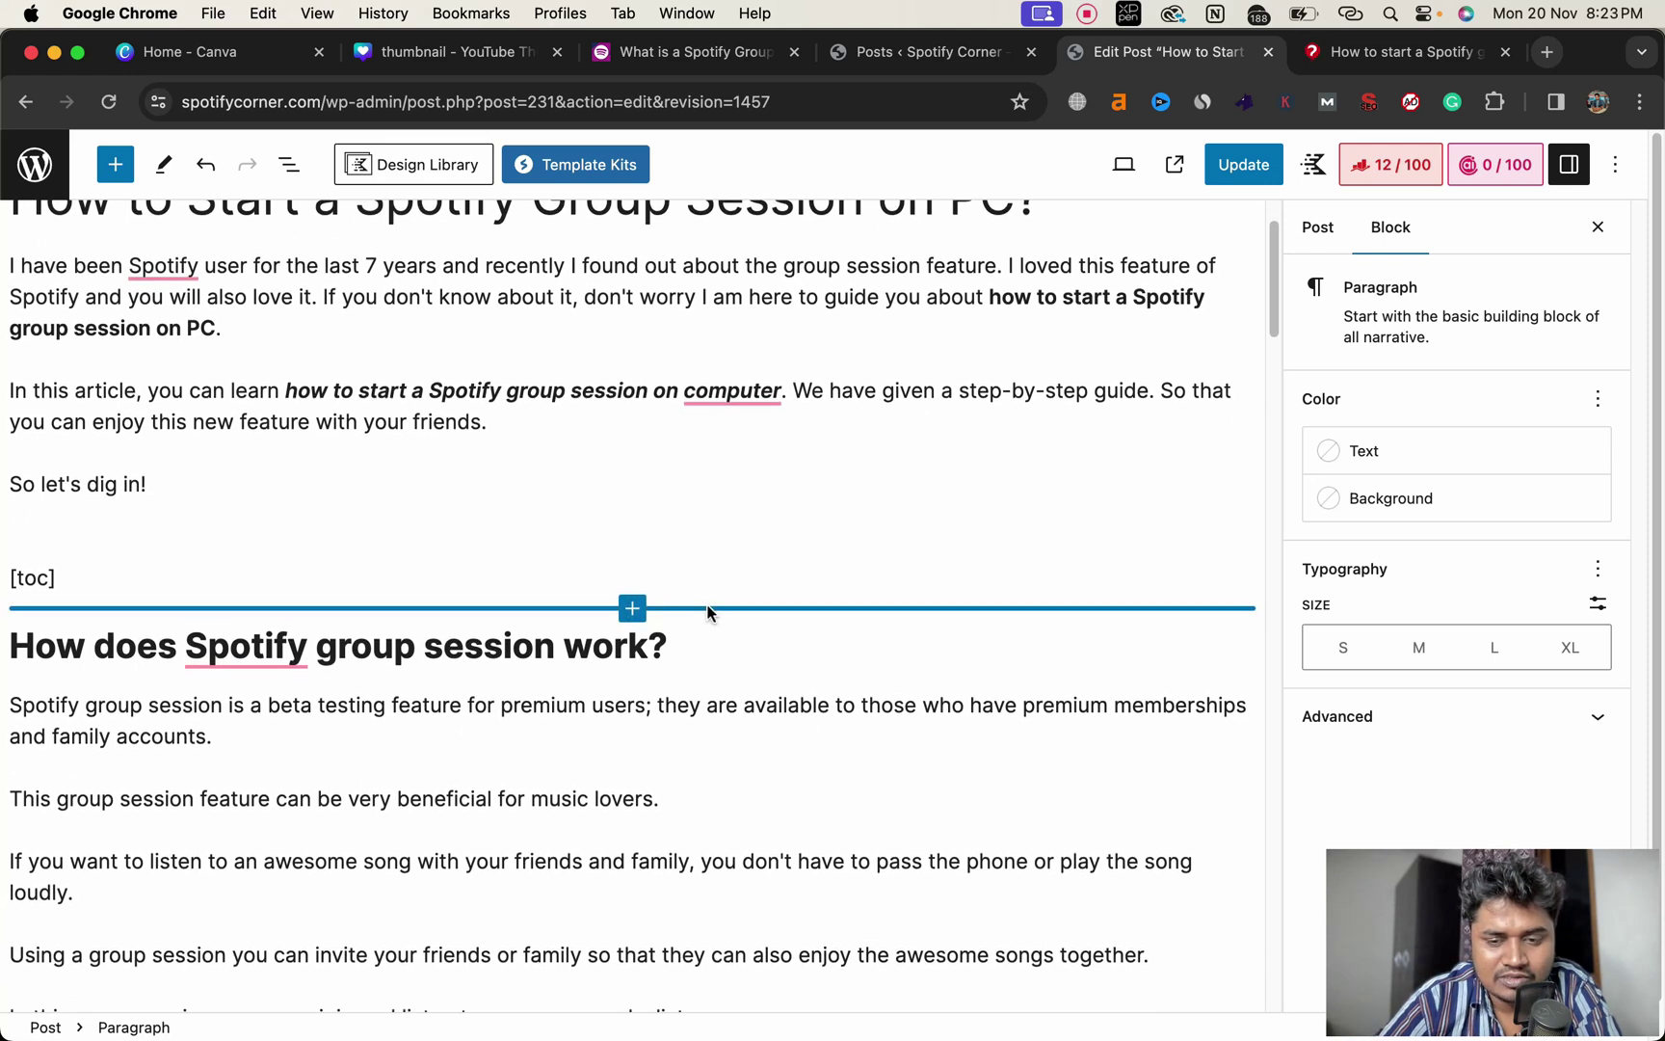
scroll(708, 613, down, 3)
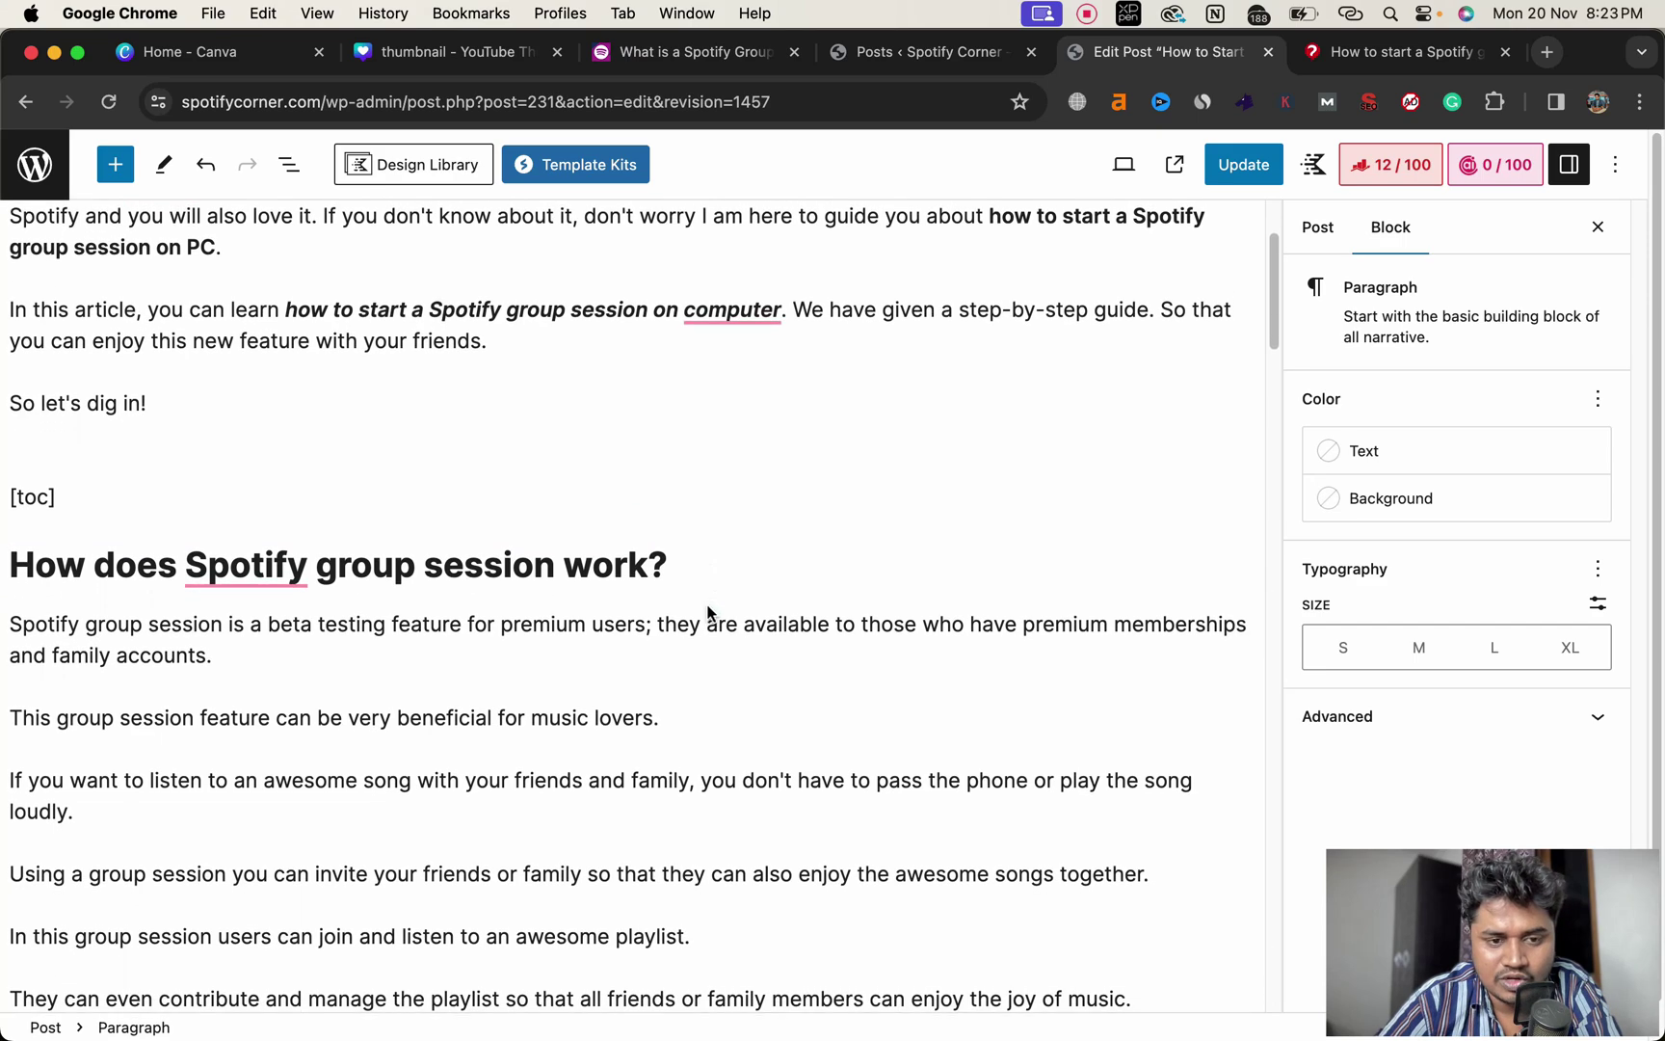
scroll(711, 609, down, 10)
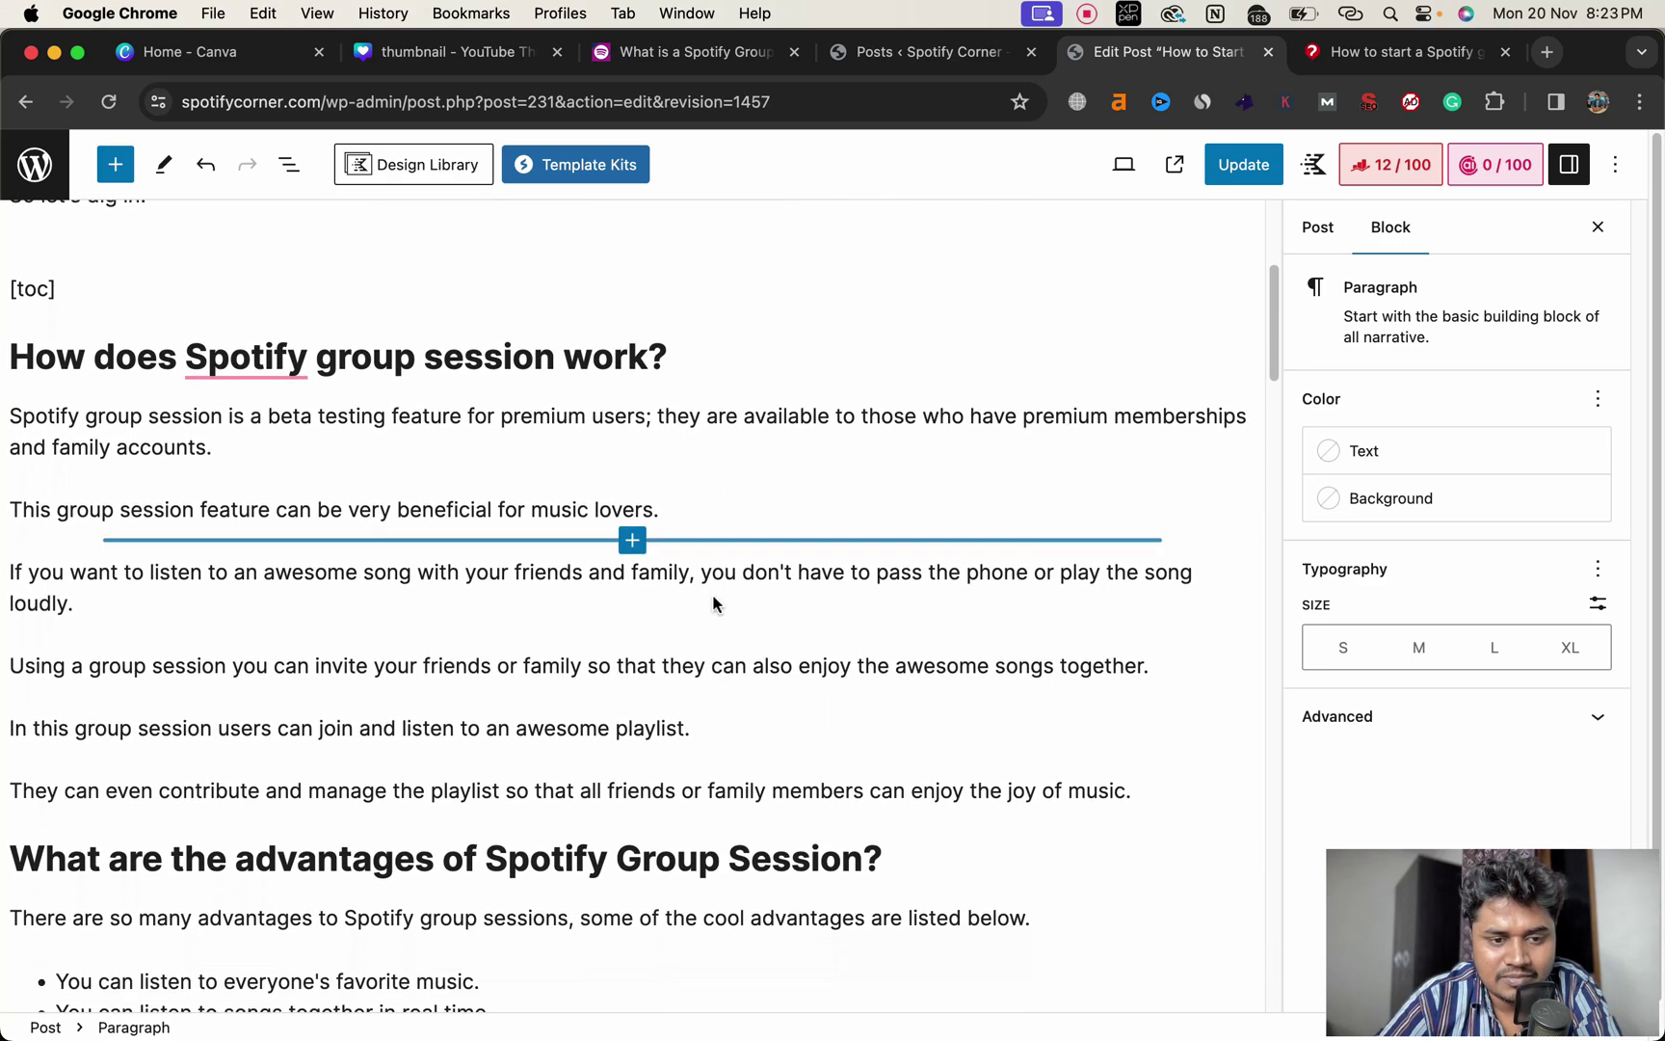
scroll(714, 599, down, 3)
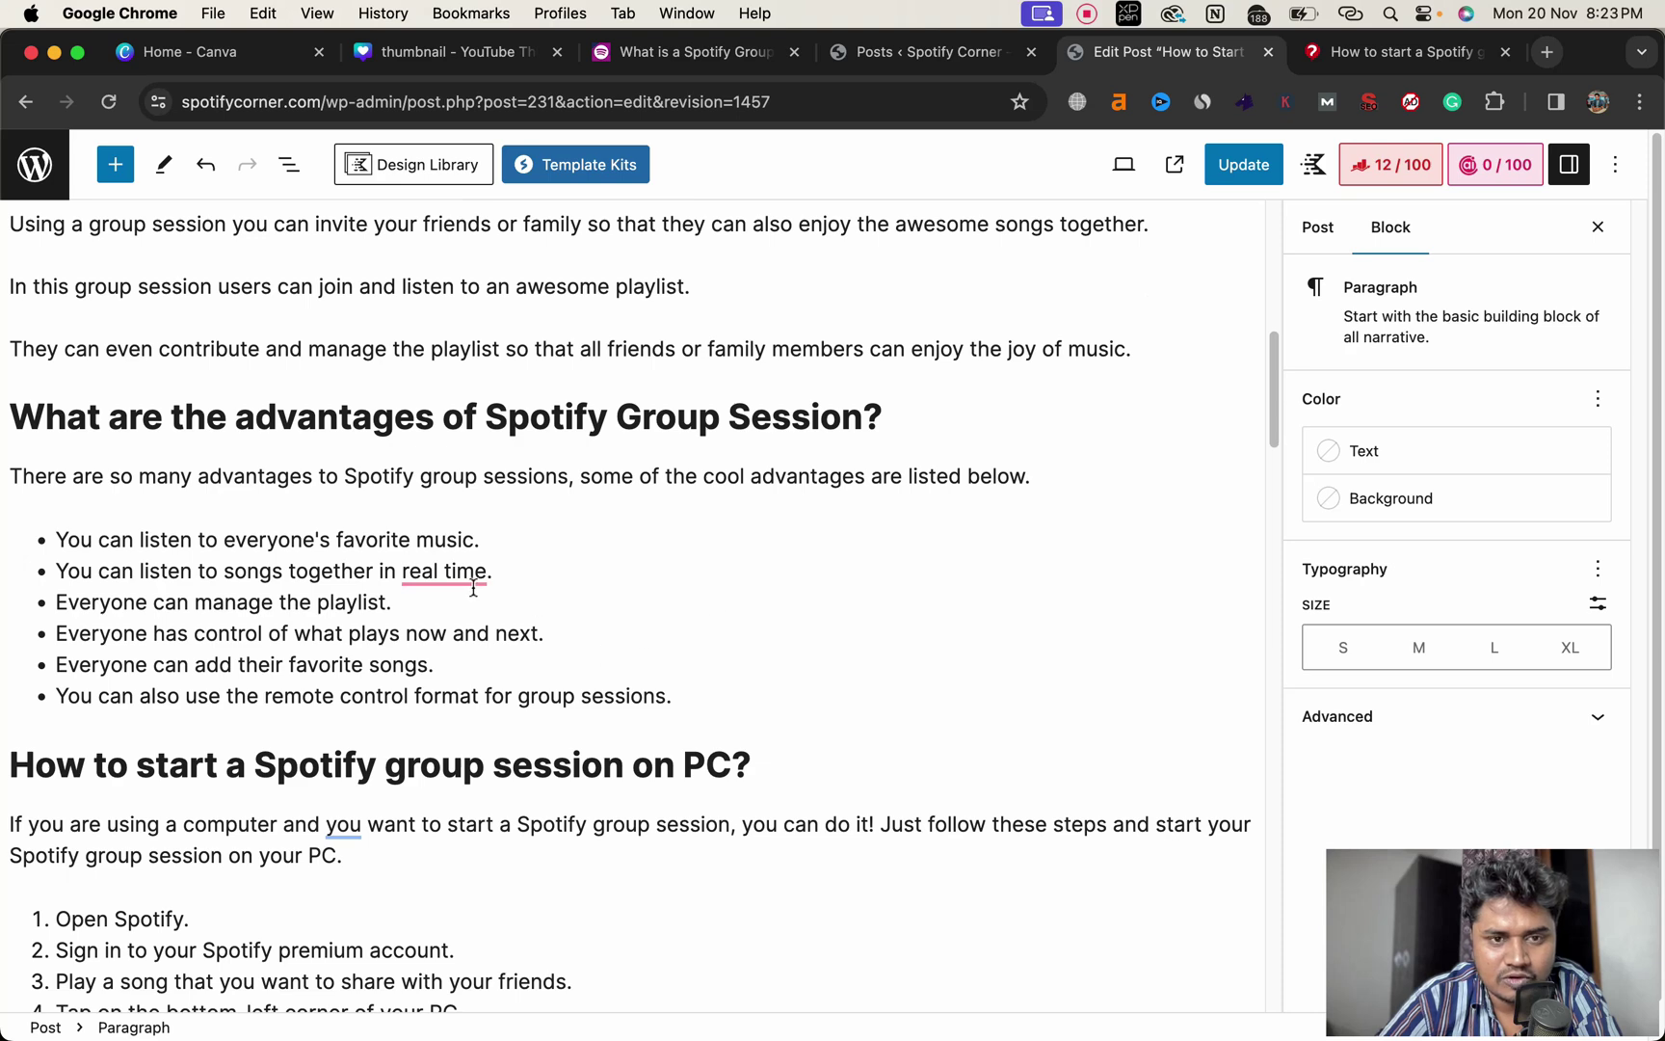
click(473, 589)
- Copy "Spotify allows 2–5 people" from the without-premium section and search Google for "Spotify allows 2–5 people for group session" in a new tab
scroll(622, 540, down, 13)
scroll(623, 539, down, 8)
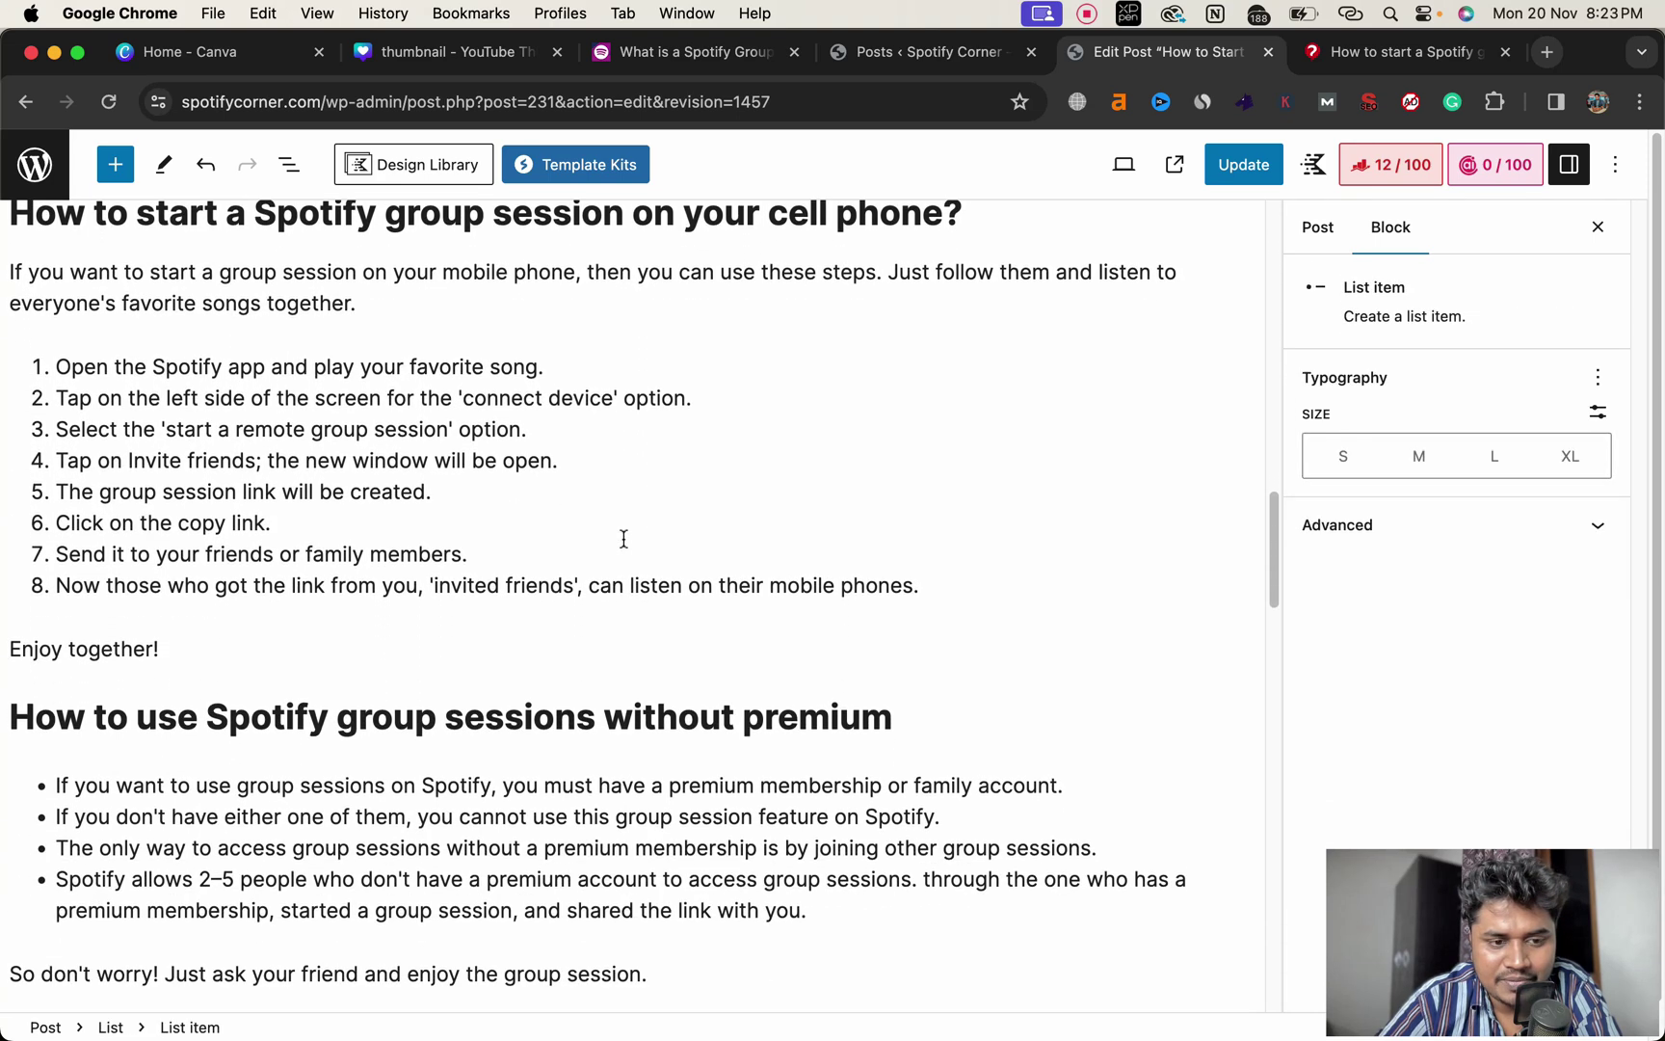
scroll(624, 539, down, 4)
drag(306, 679, 130, 670)
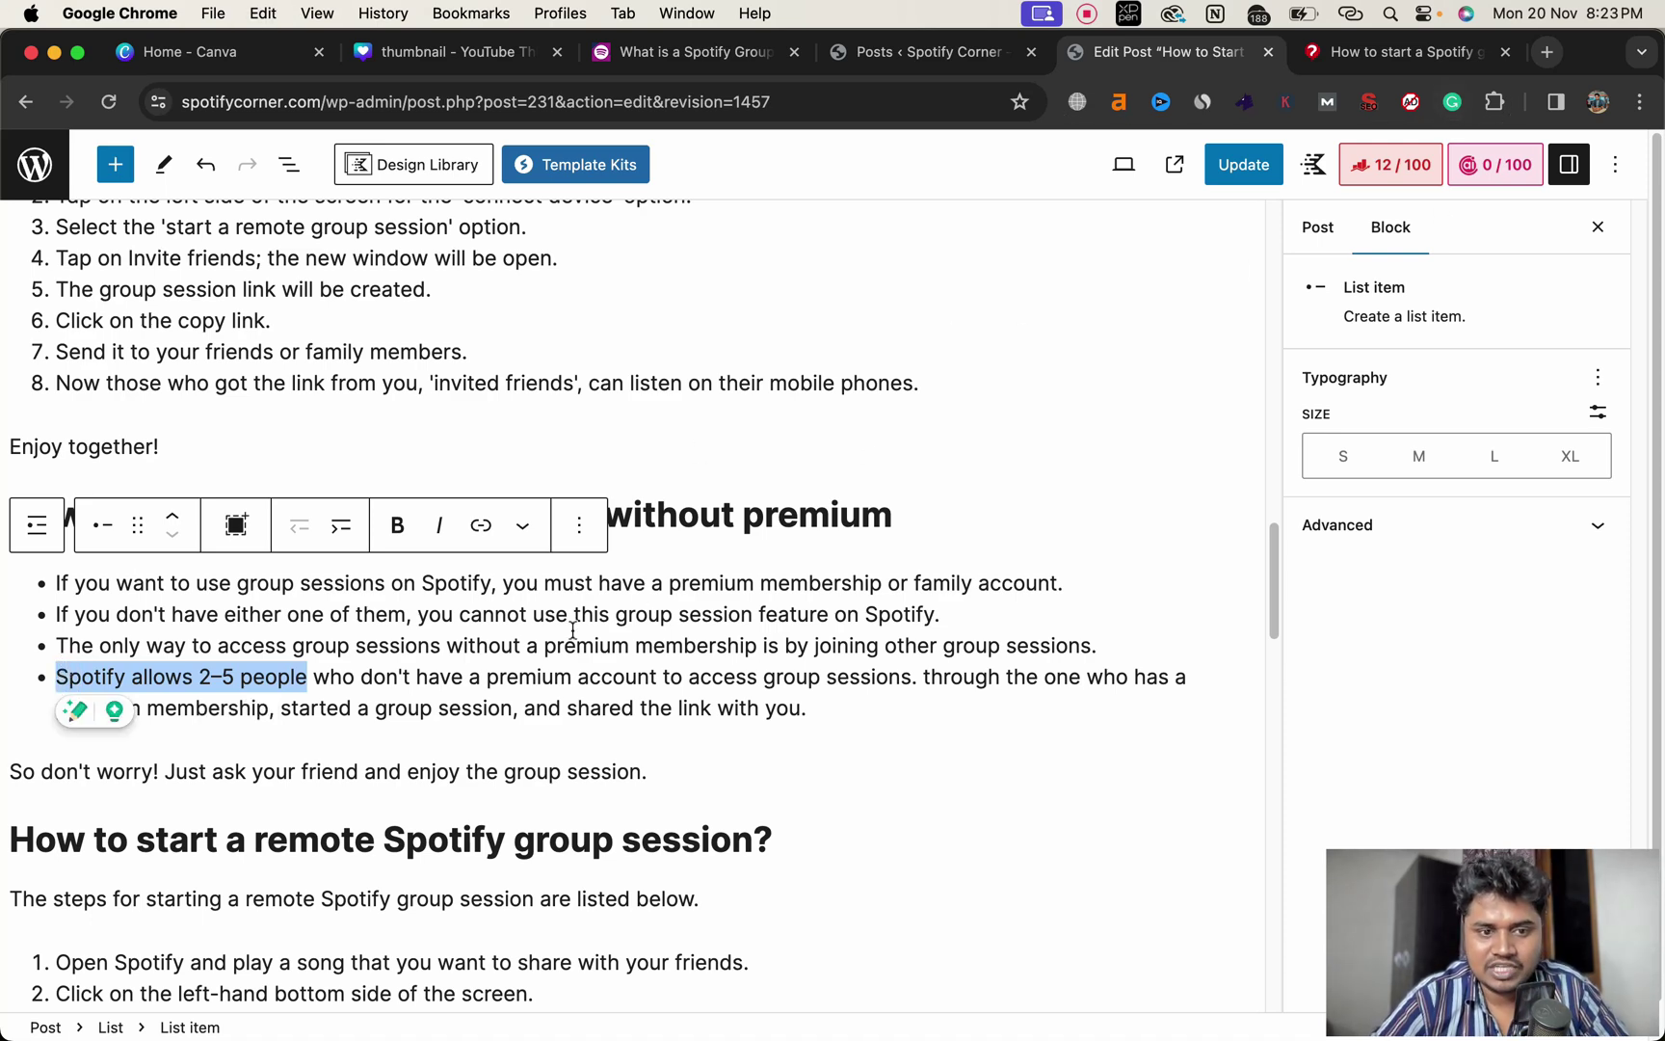
key(super+c)
key(super+t)
key(super+v)
text(for group session)
key(Return)
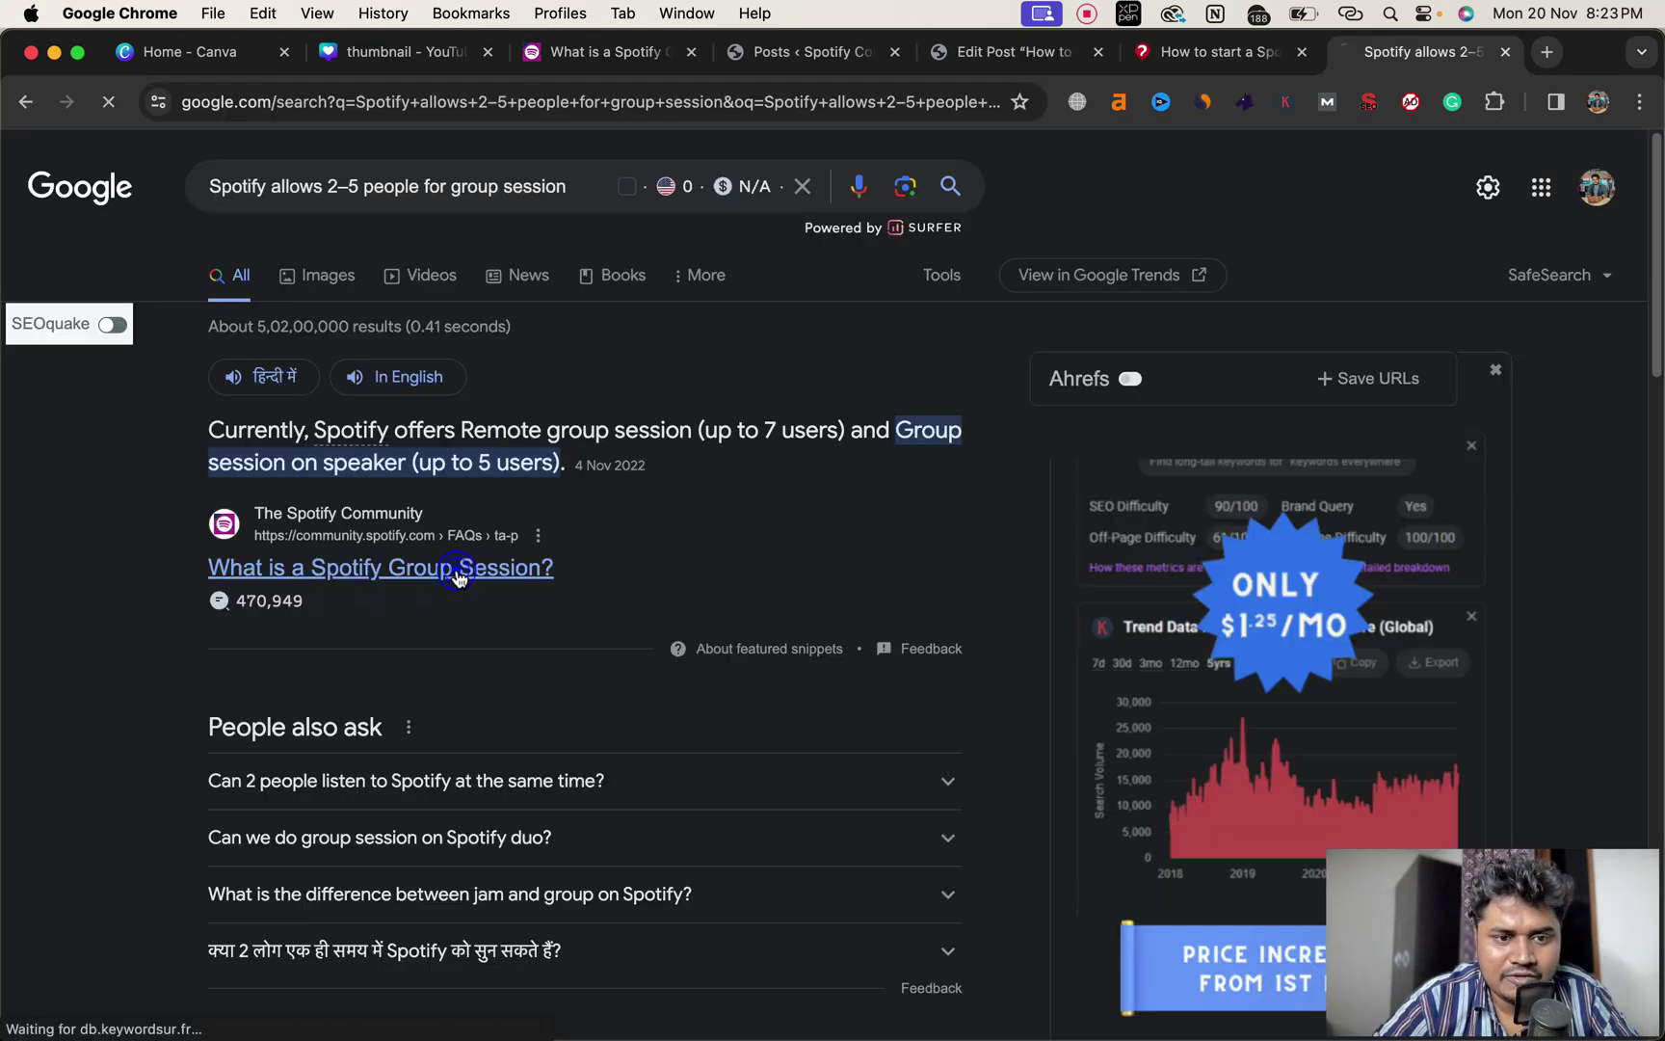
- Open the Spotify Community result "What is a Spotify Group Session?" and read through the group session types
click(466, 576)
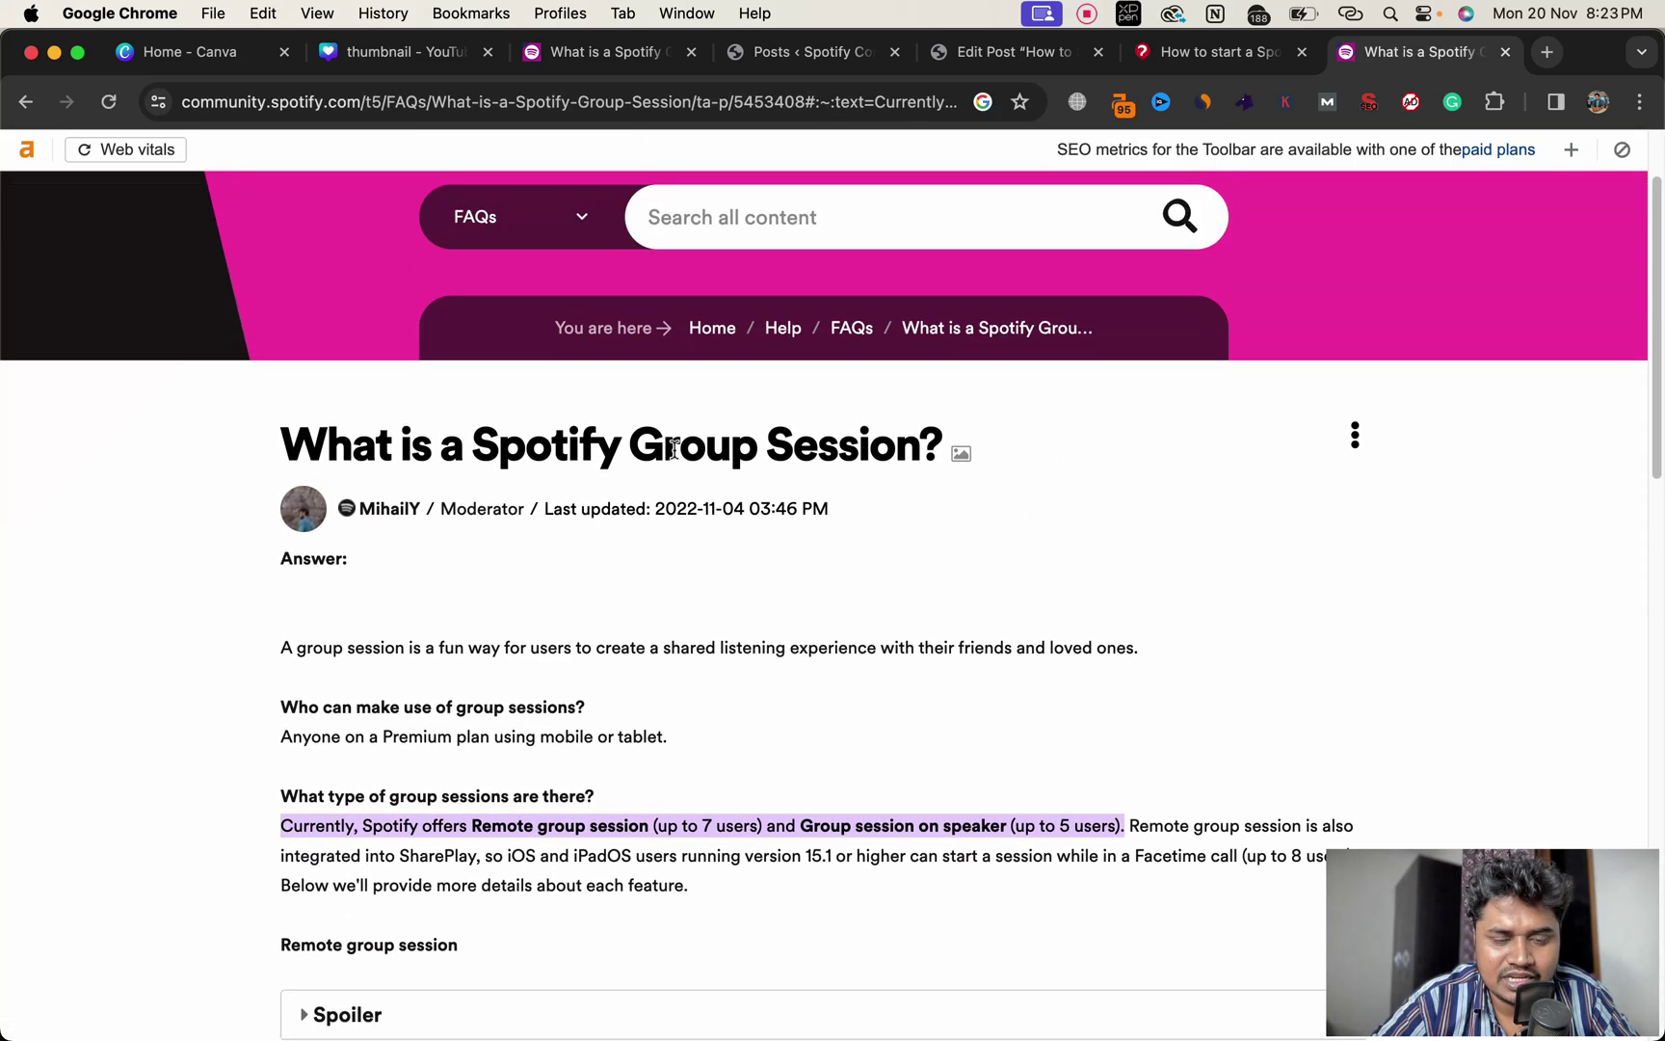
scroll(673, 447, down, 4)
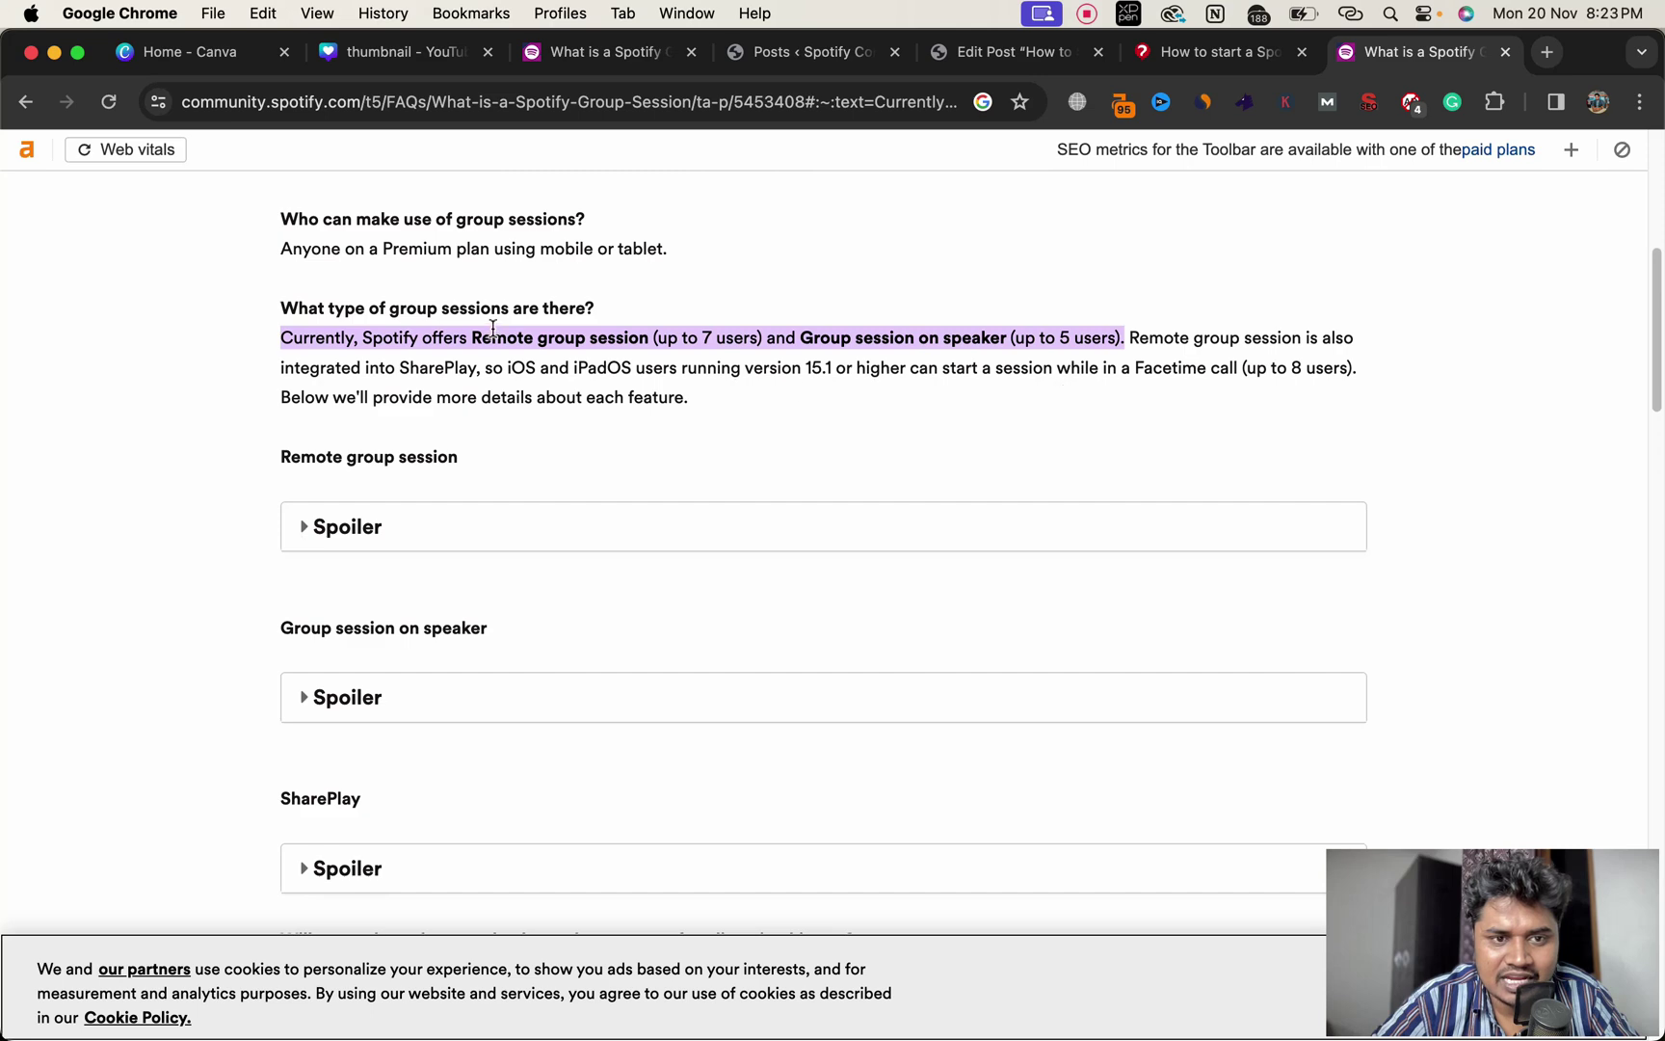
scroll(502, 324, down, 3)
scroll(530, 260, up, 10)
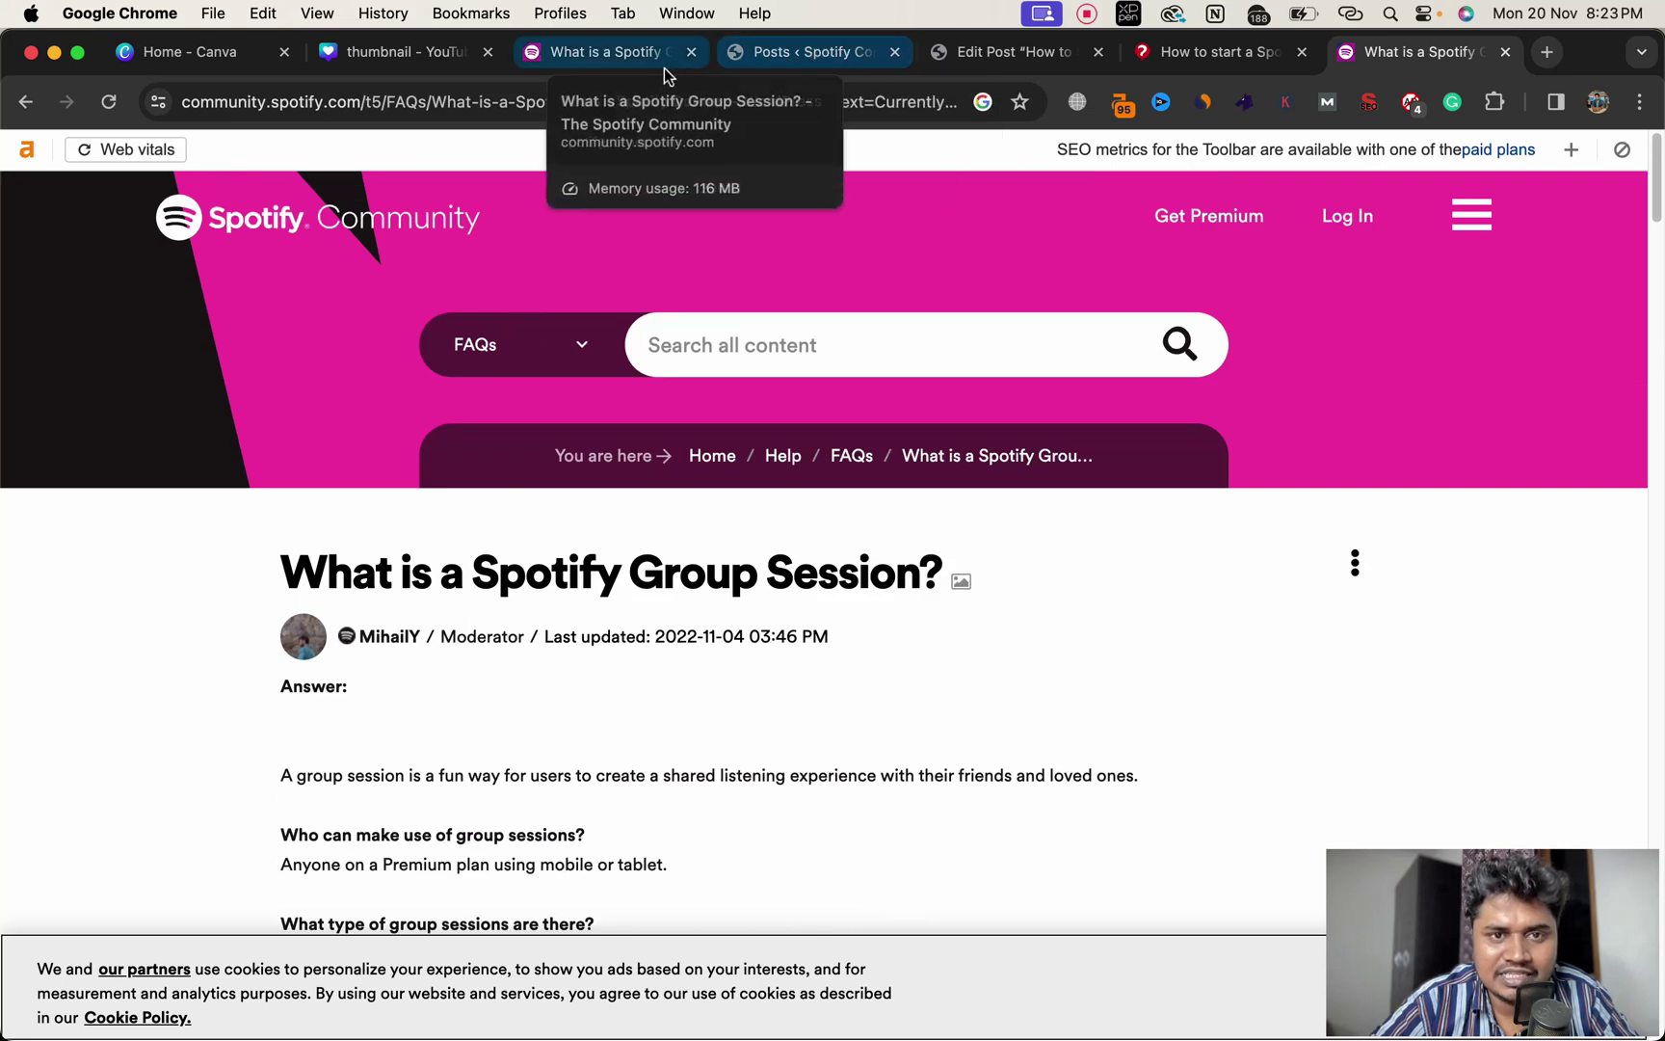
- Copy the URL of the already open Spotify Community page "What is a Spotify Group Session?"
click(611, 60)
click(367, 91)
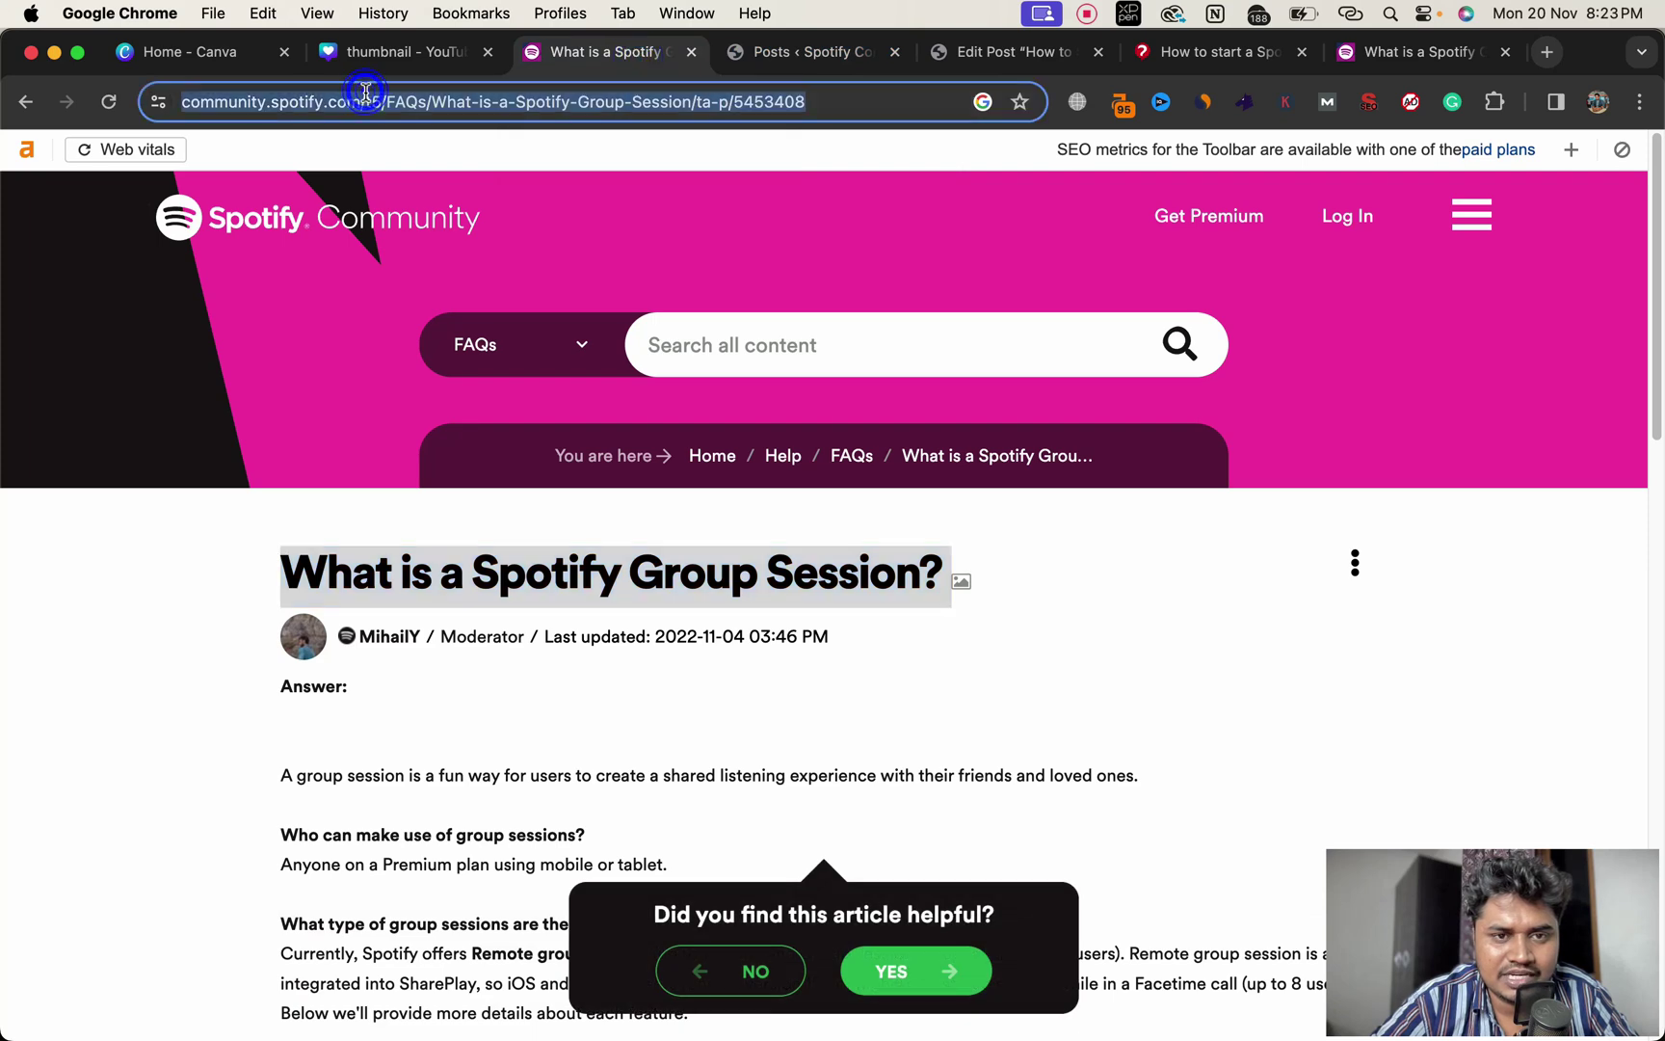
click(828, 102)
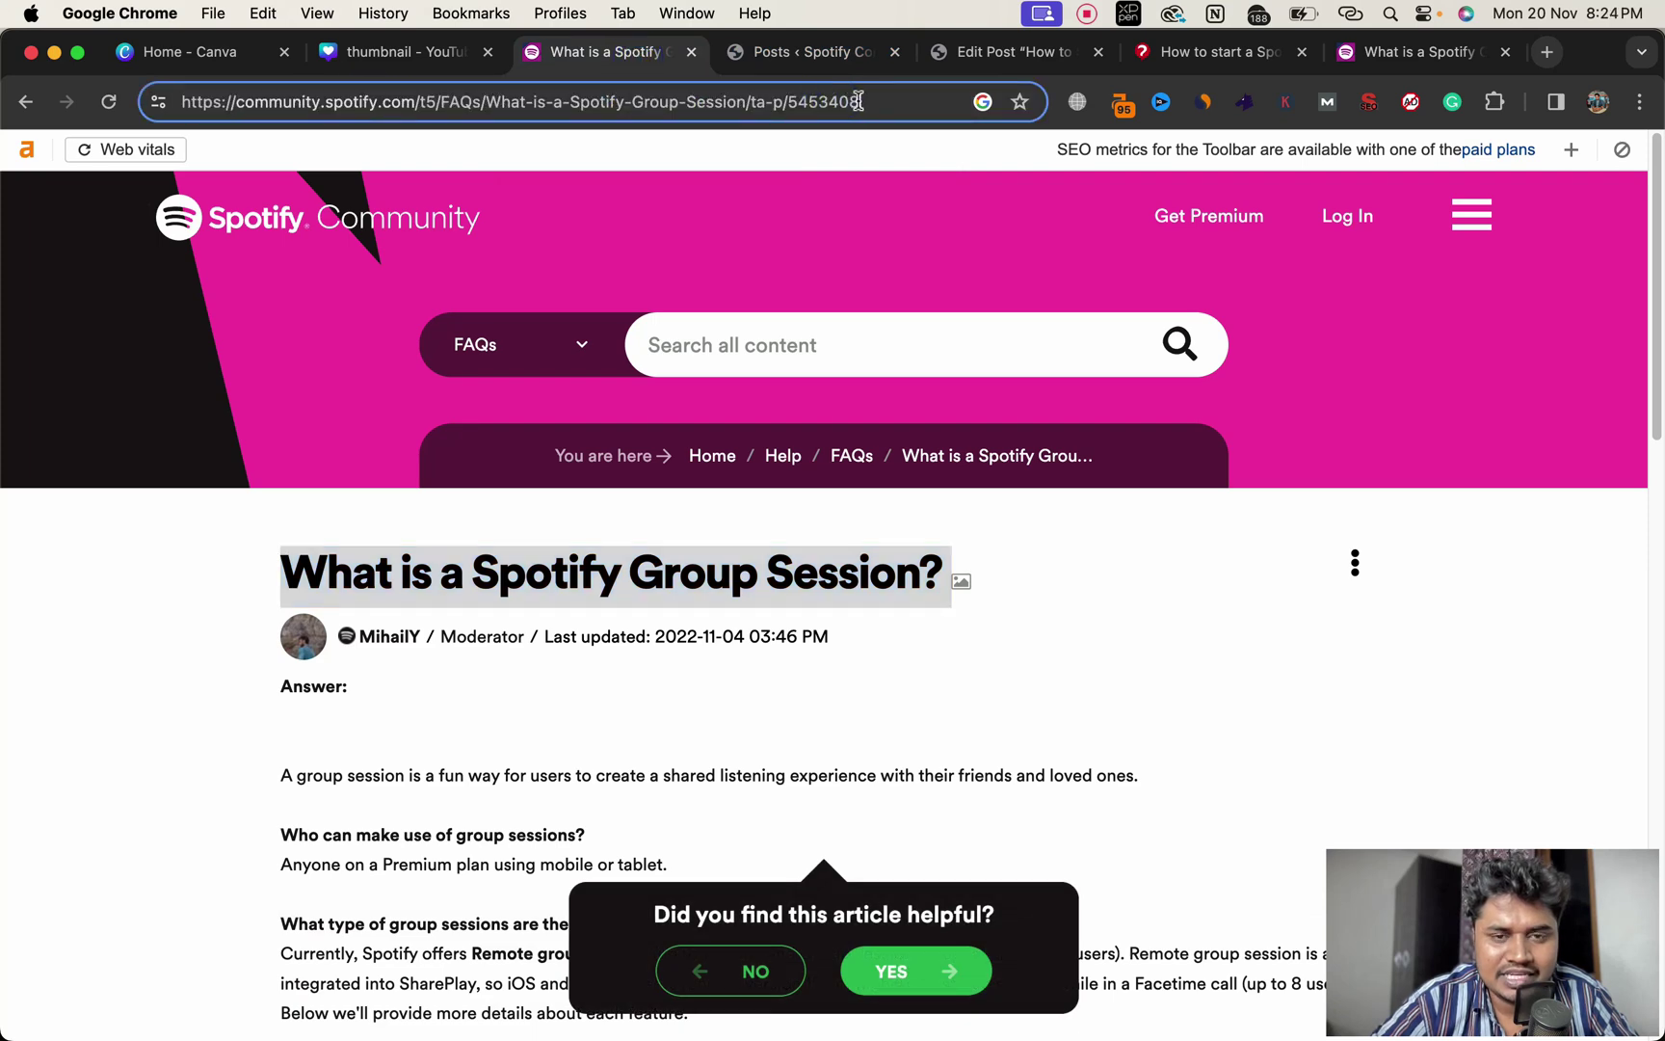
- Link "group session feature" in the post's first paragraph to the copied Spotify Community page URL
key(ctrl+Tab)
key(ctrl+Tab)
scroll(743, 408, up, 3)
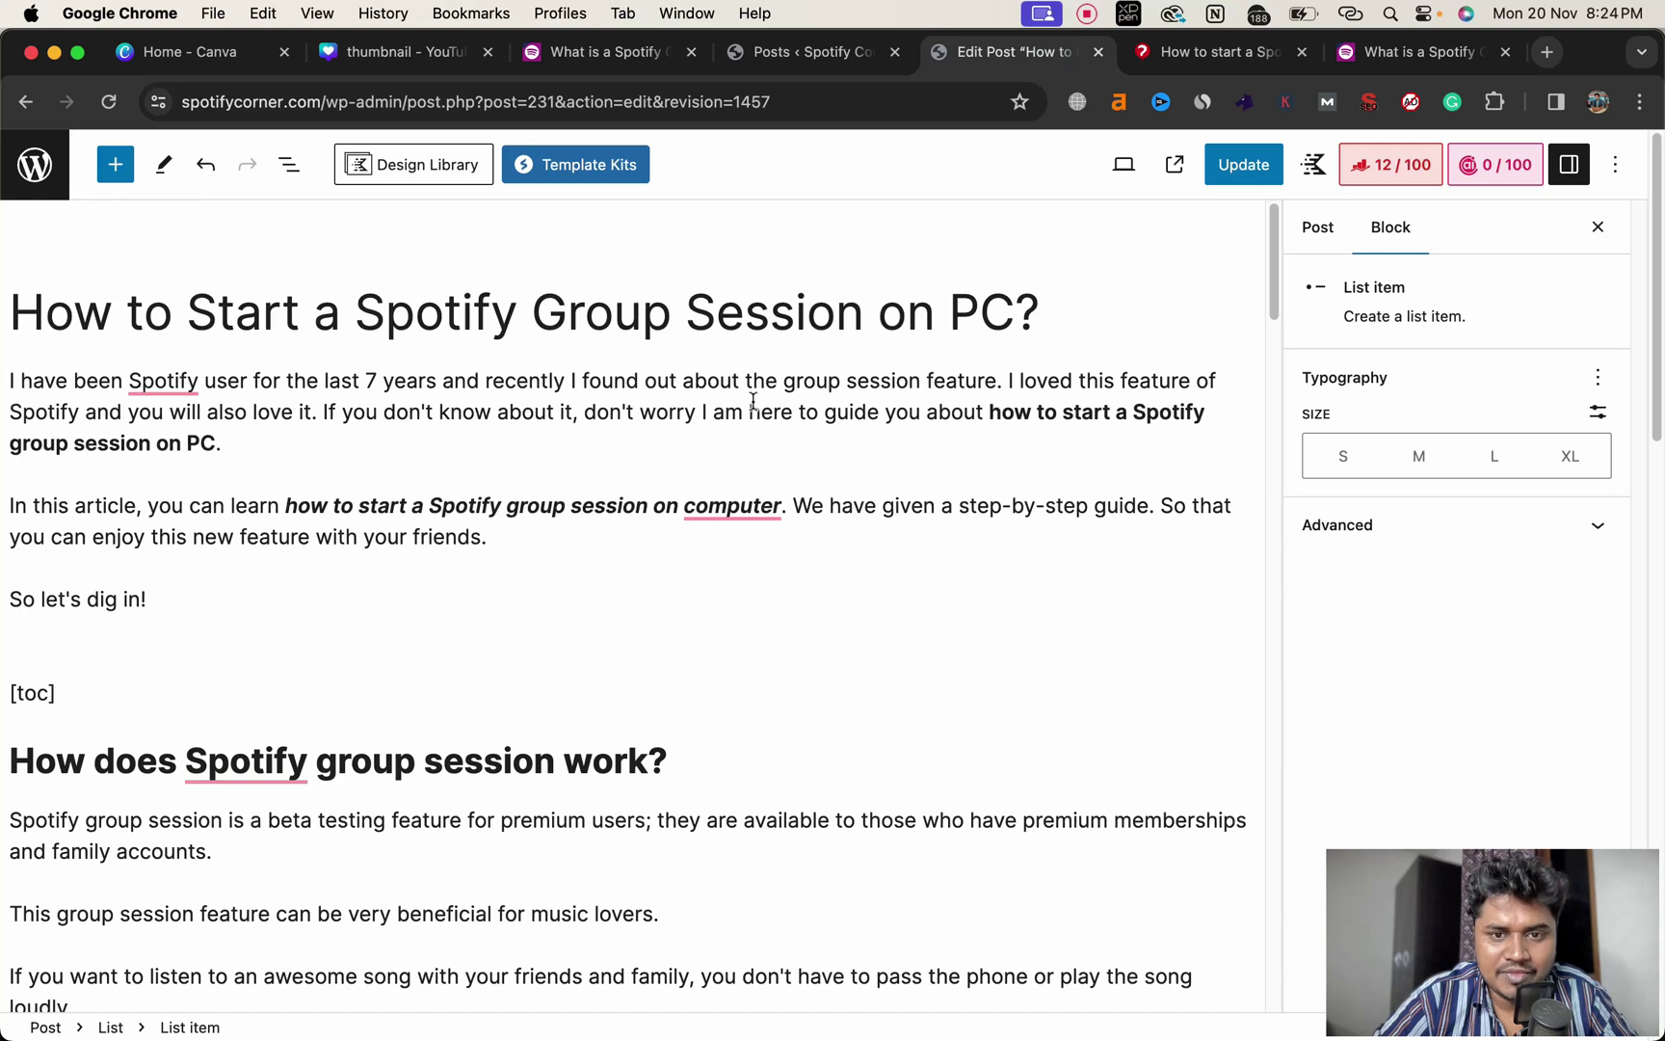
click(754, 401)
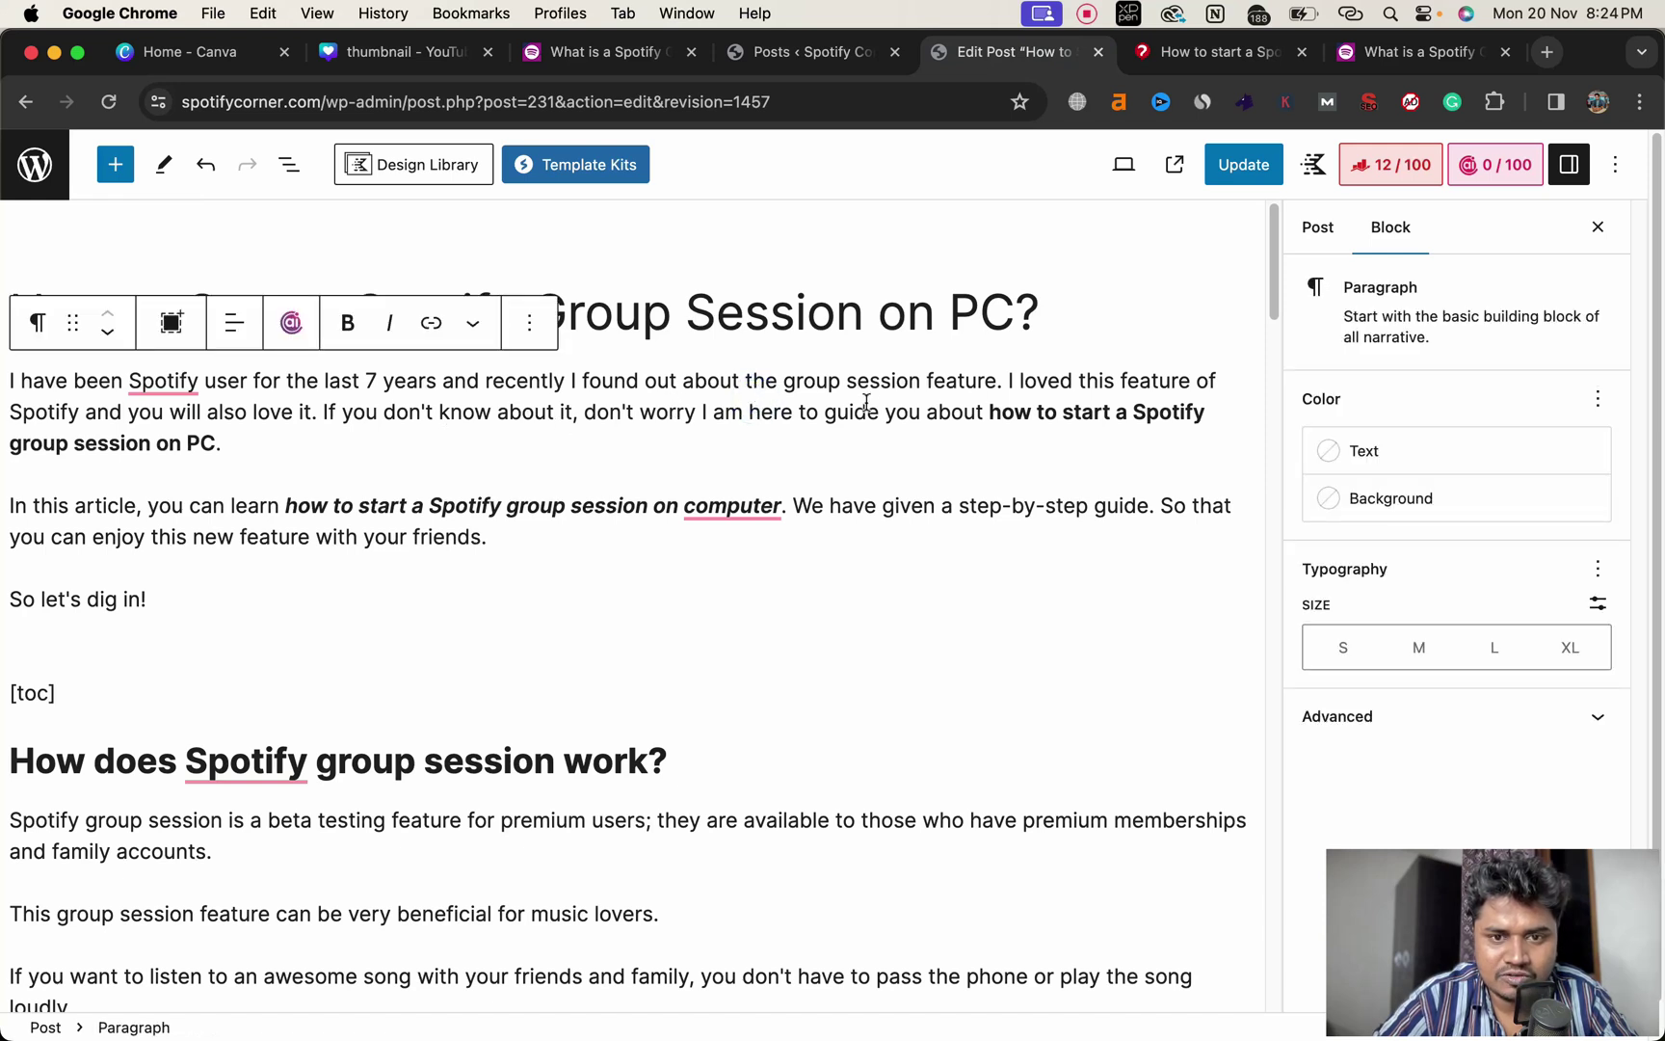
drag(784, 383, 996, 383)
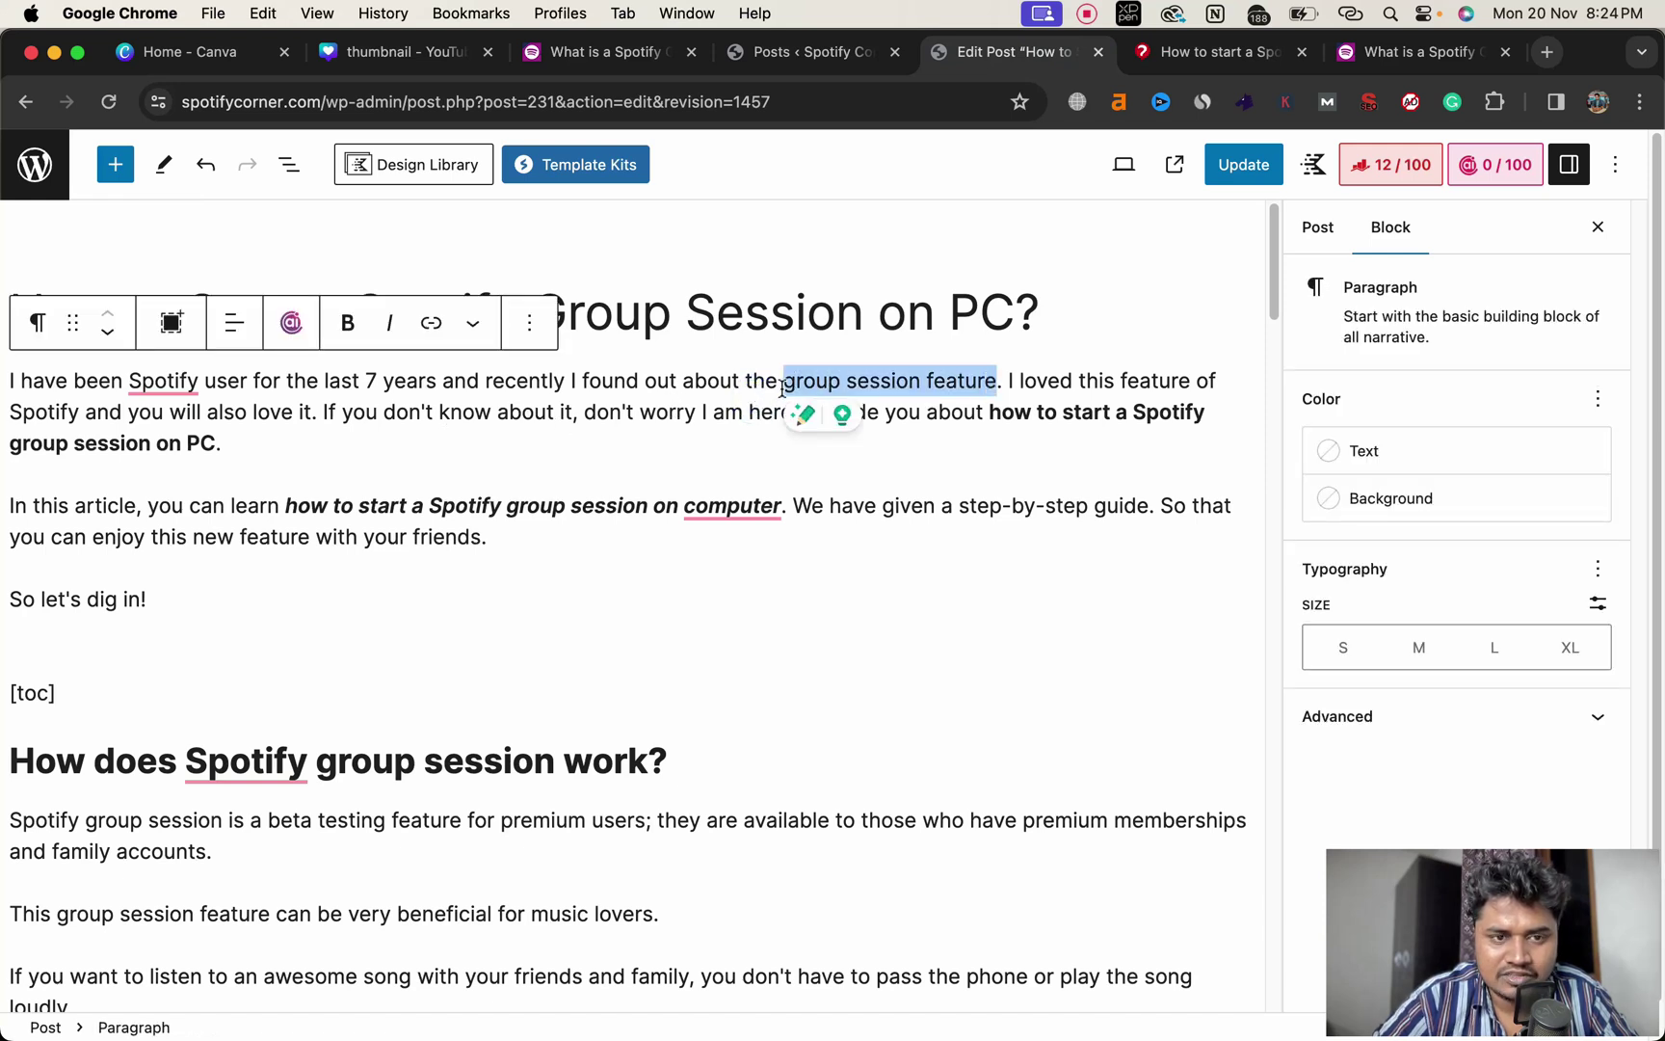
click(432, 324)
key(super+v)
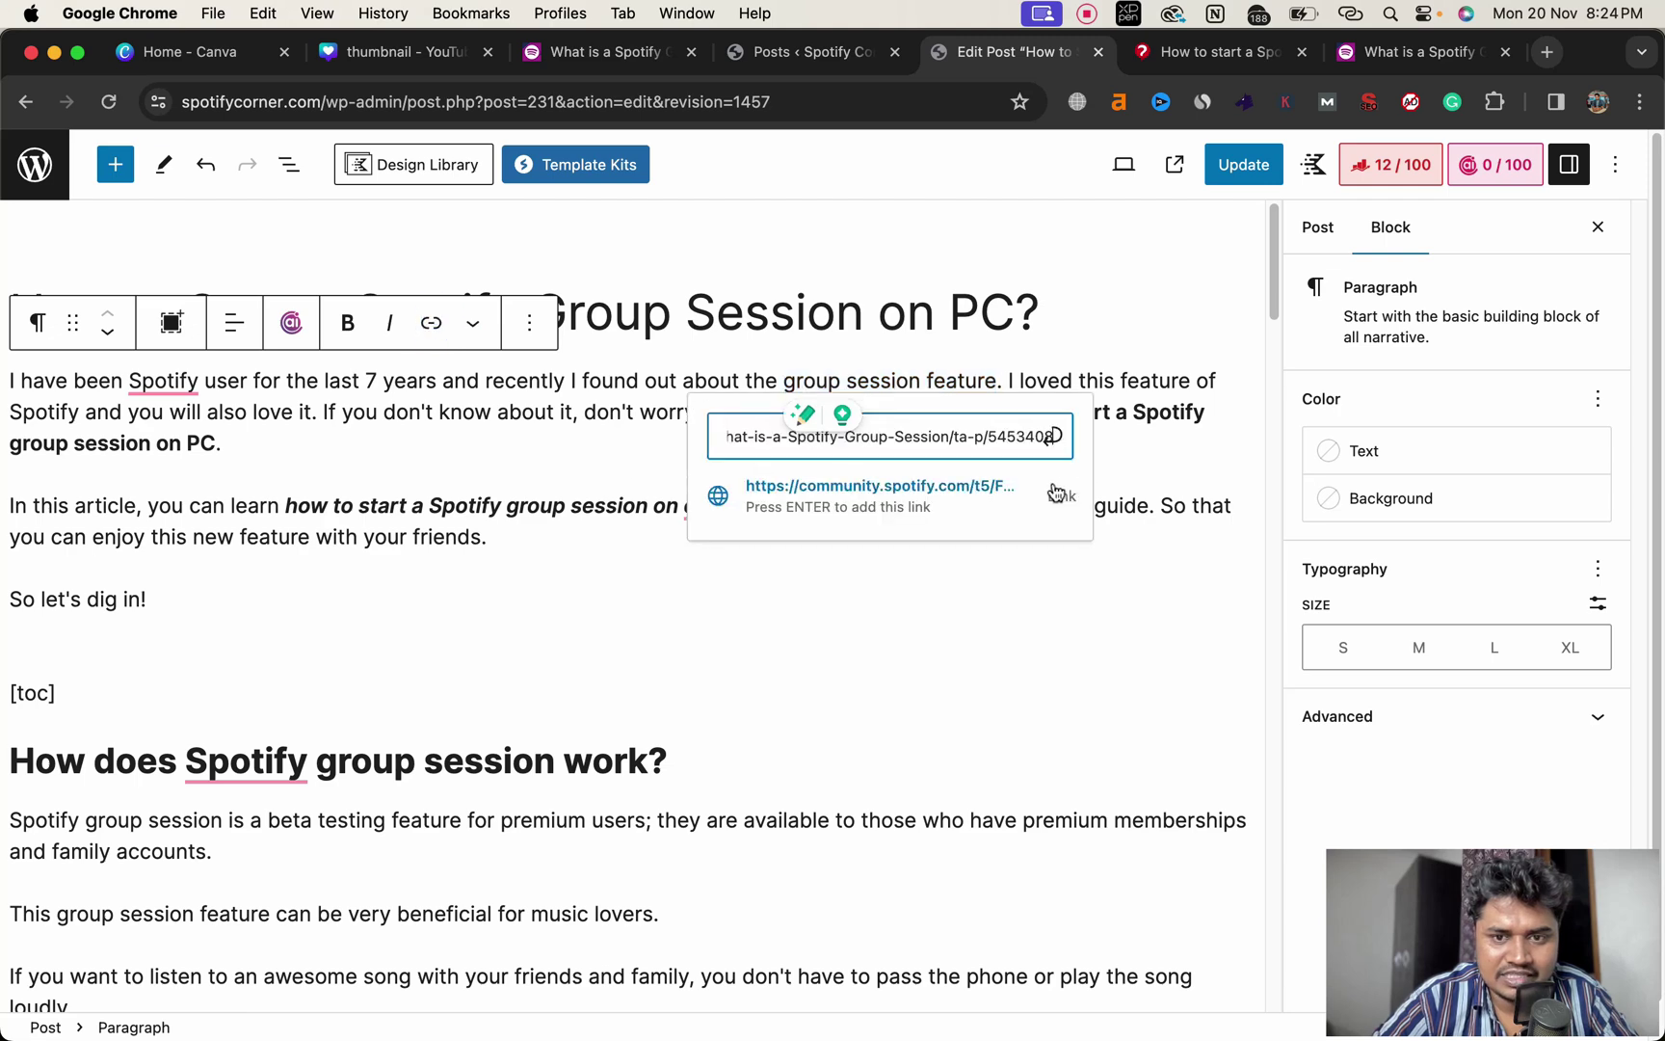
click(913, 499)
click(866, 587)
- Search Google for the post's sentence "Spotify allows 2–5 people who don't have a premium account to access group sessions"
scroll(867, 580, down, 5)
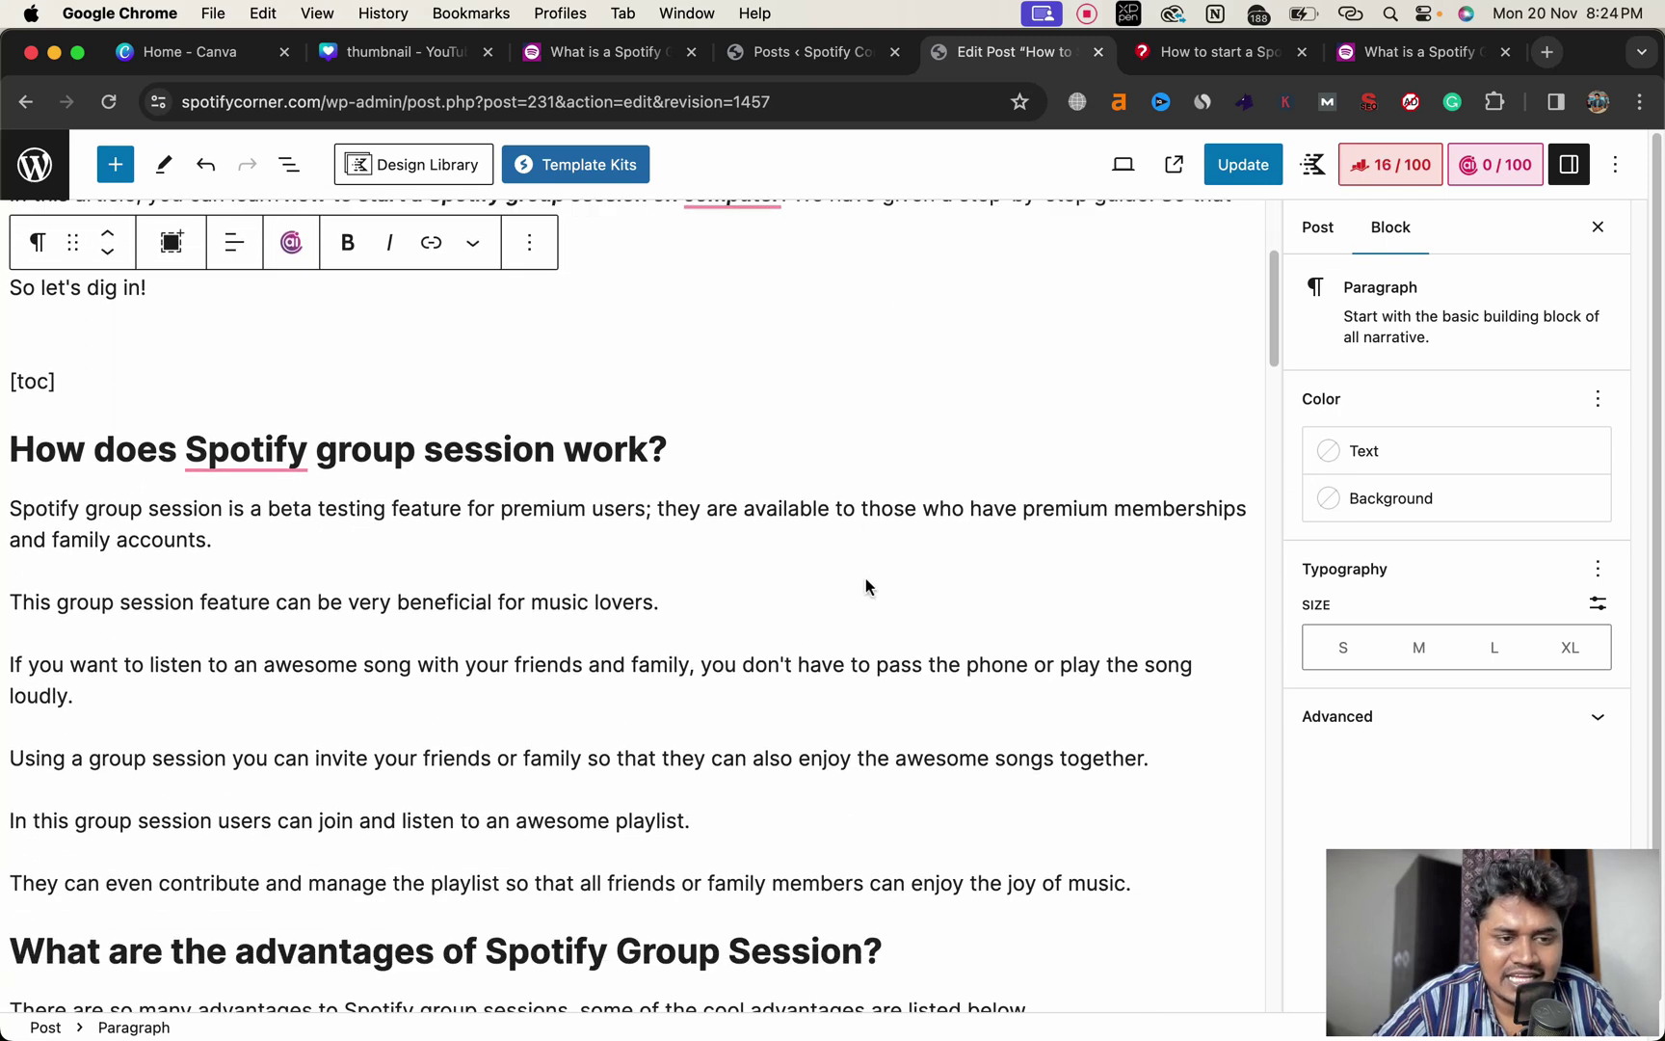
scroll(867, 573, down, 15)
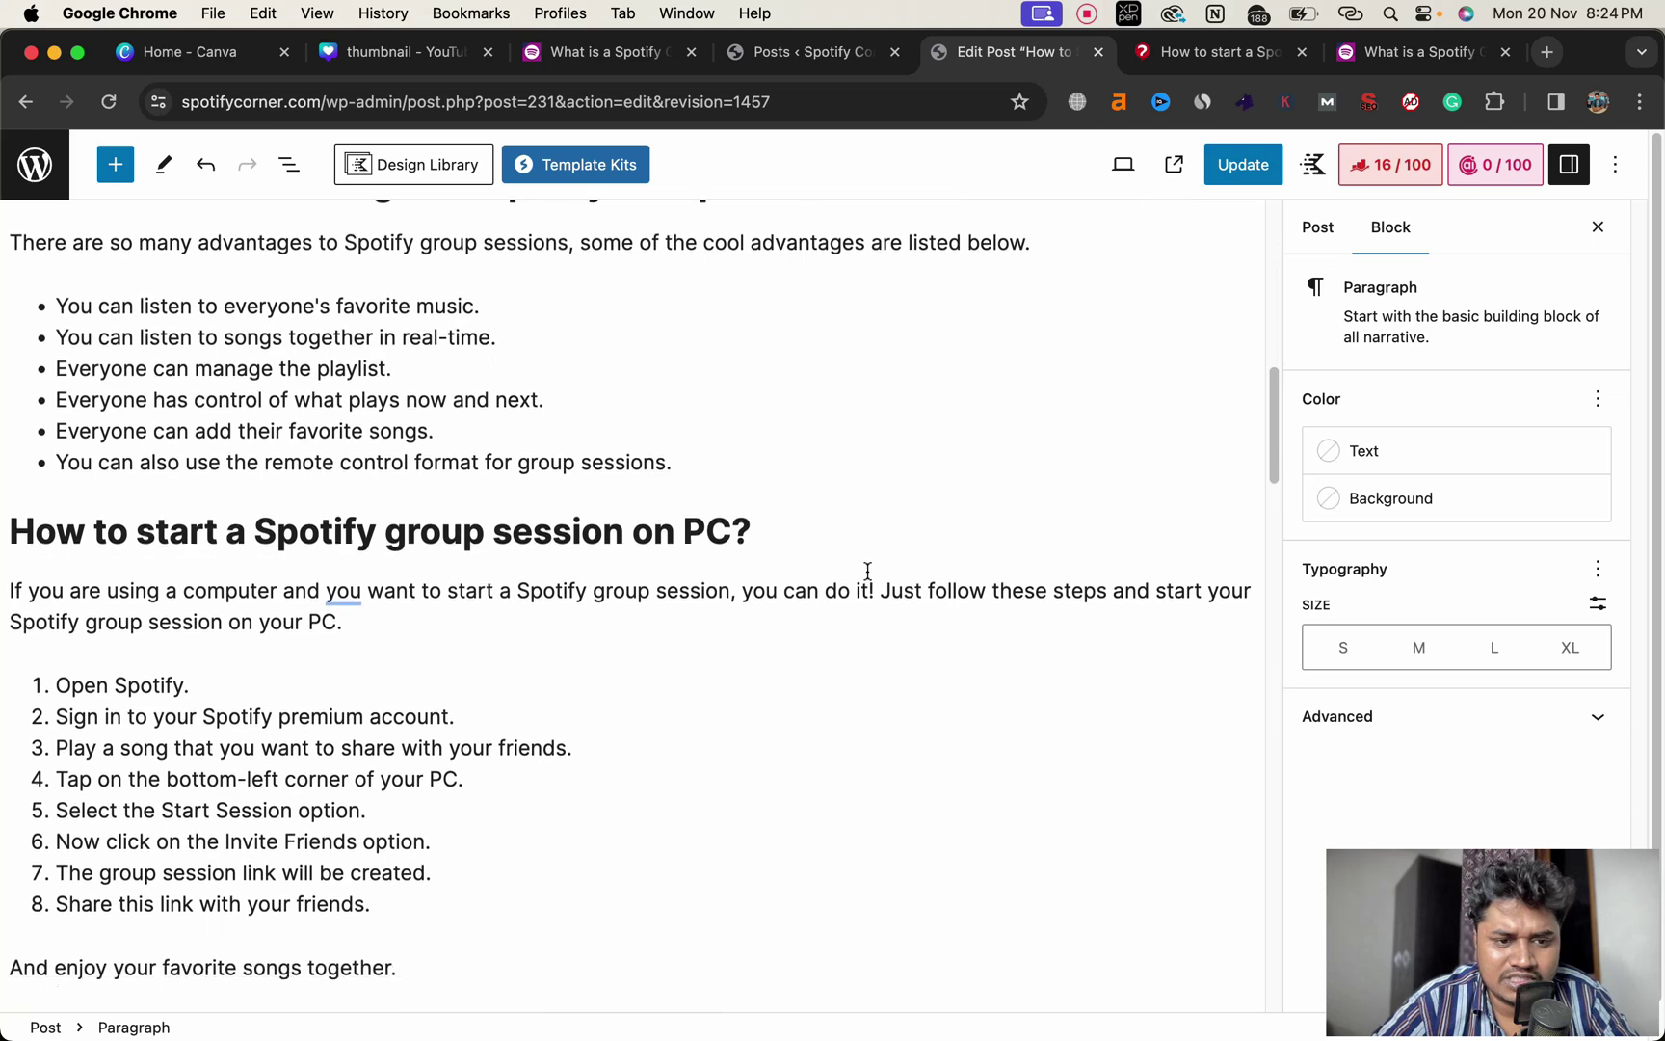
scroll(868, 576, down, 6)
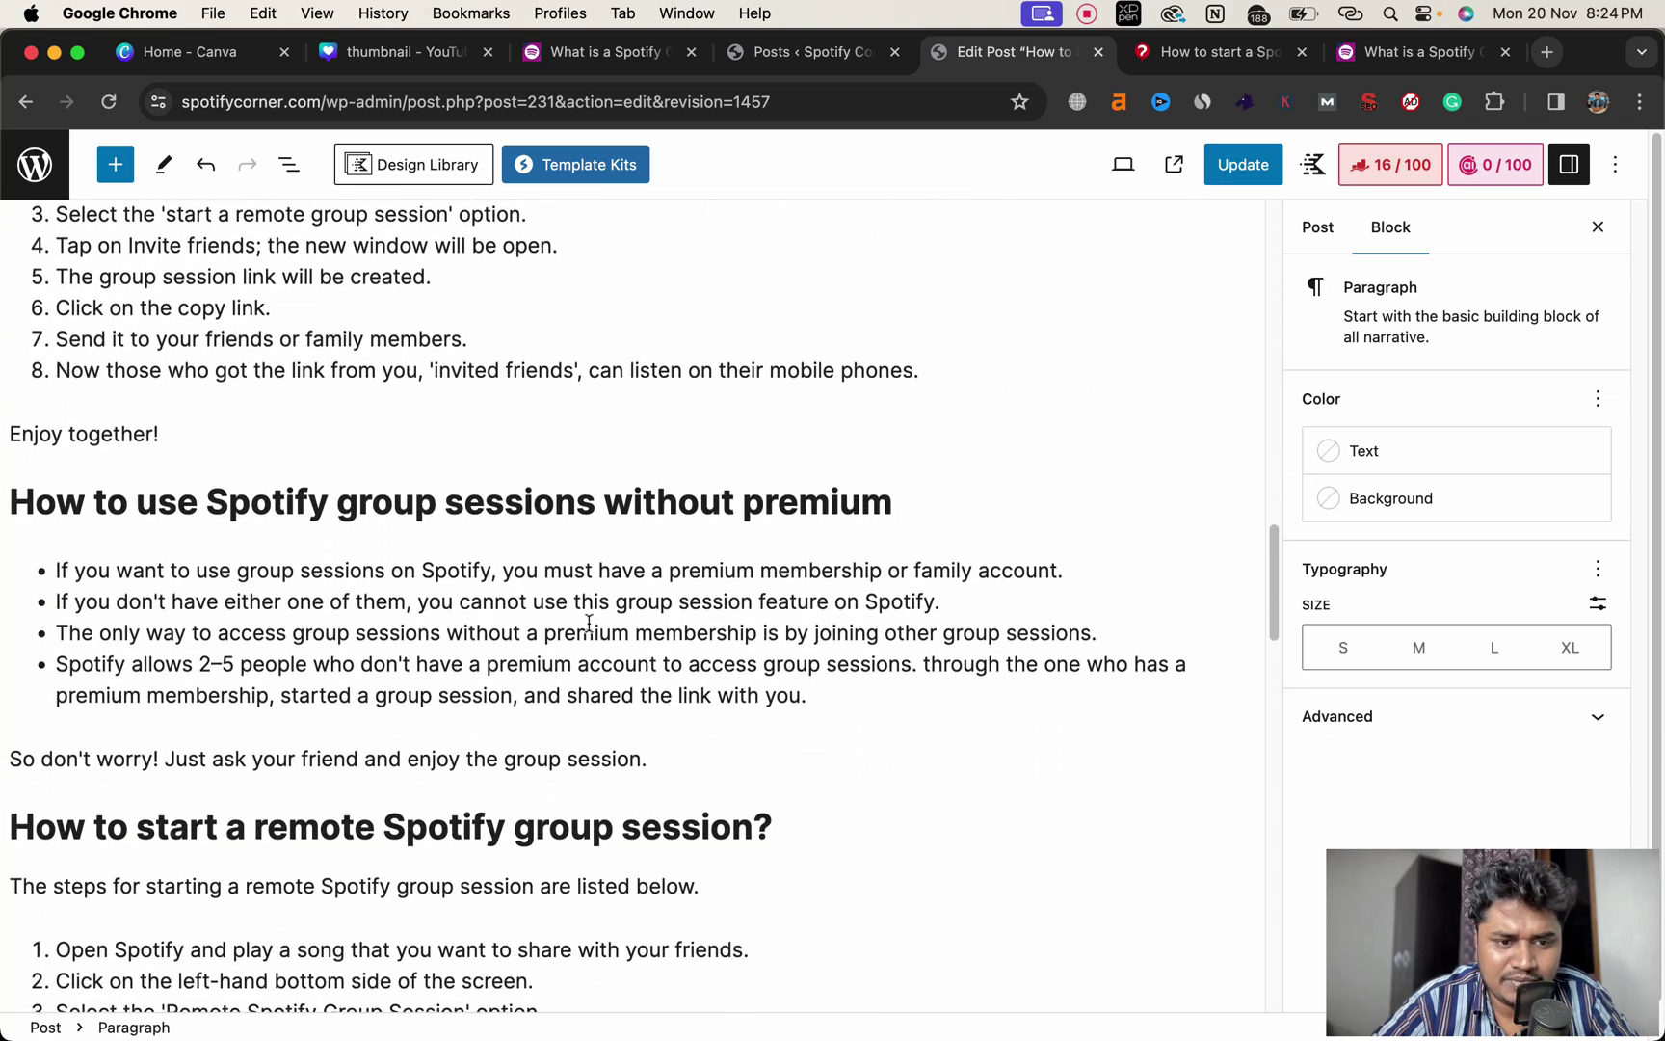
drag(909, 670, 58, 659)
key(super+c)
click(1416, 51)
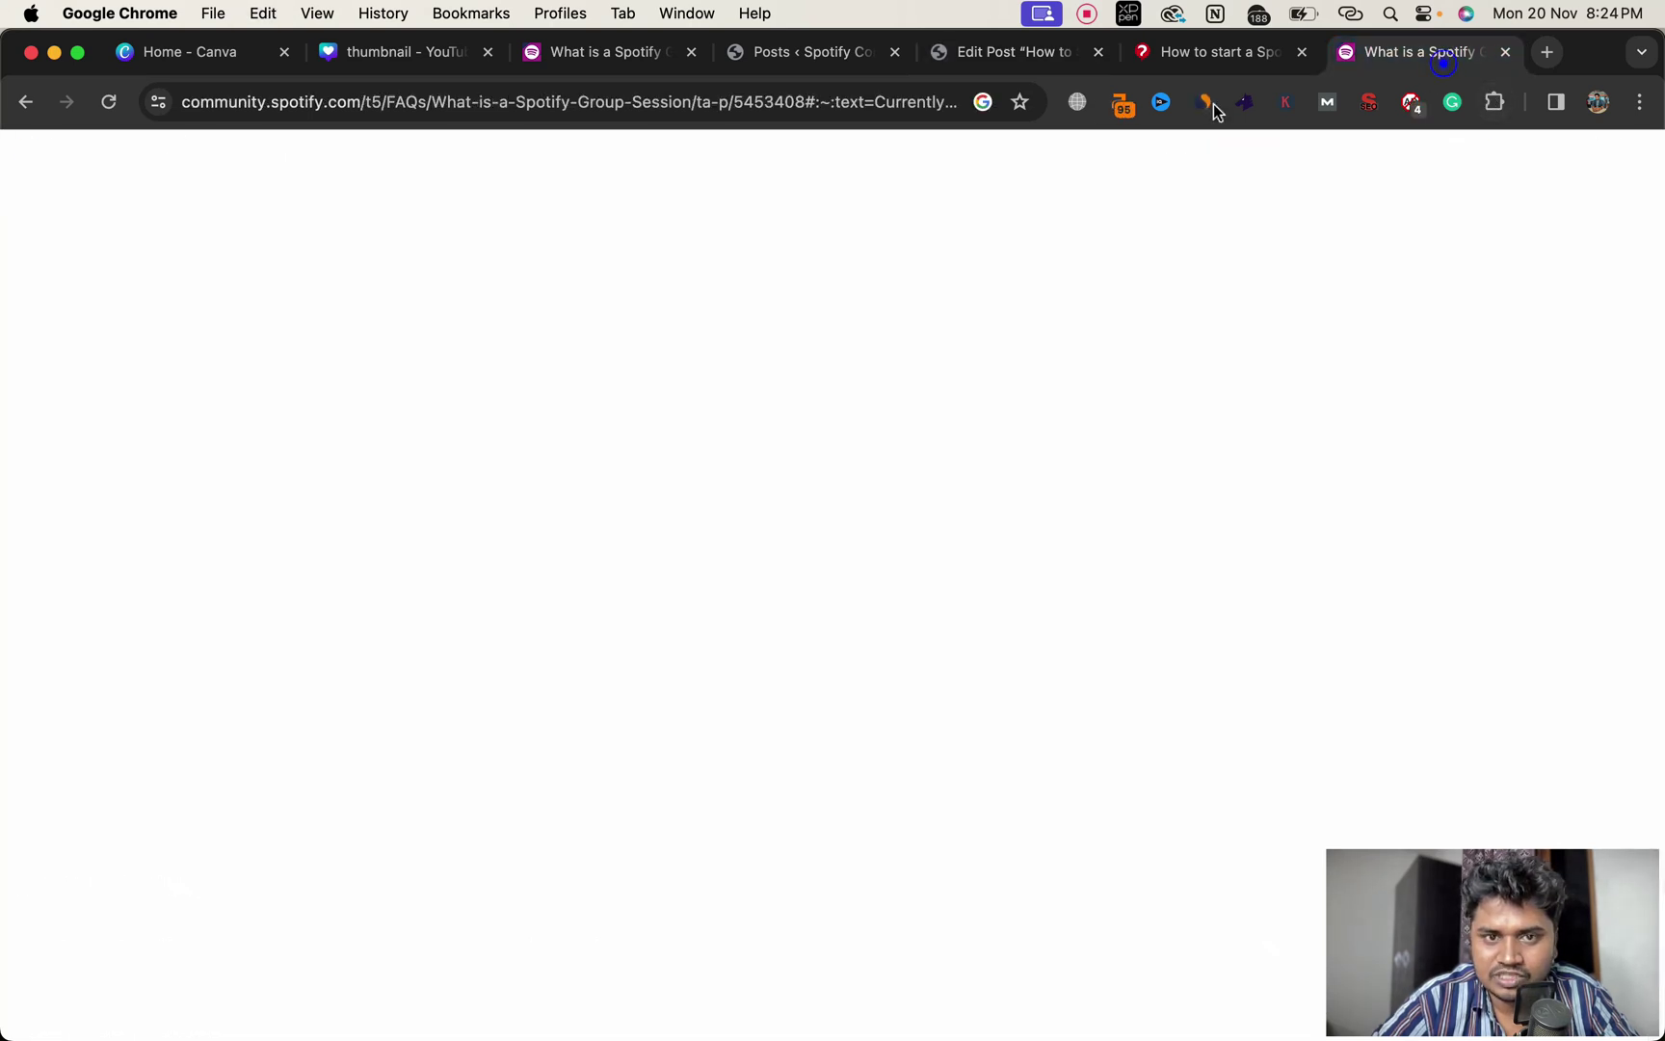
click(771, 101)
key(super+v)
key(Return)
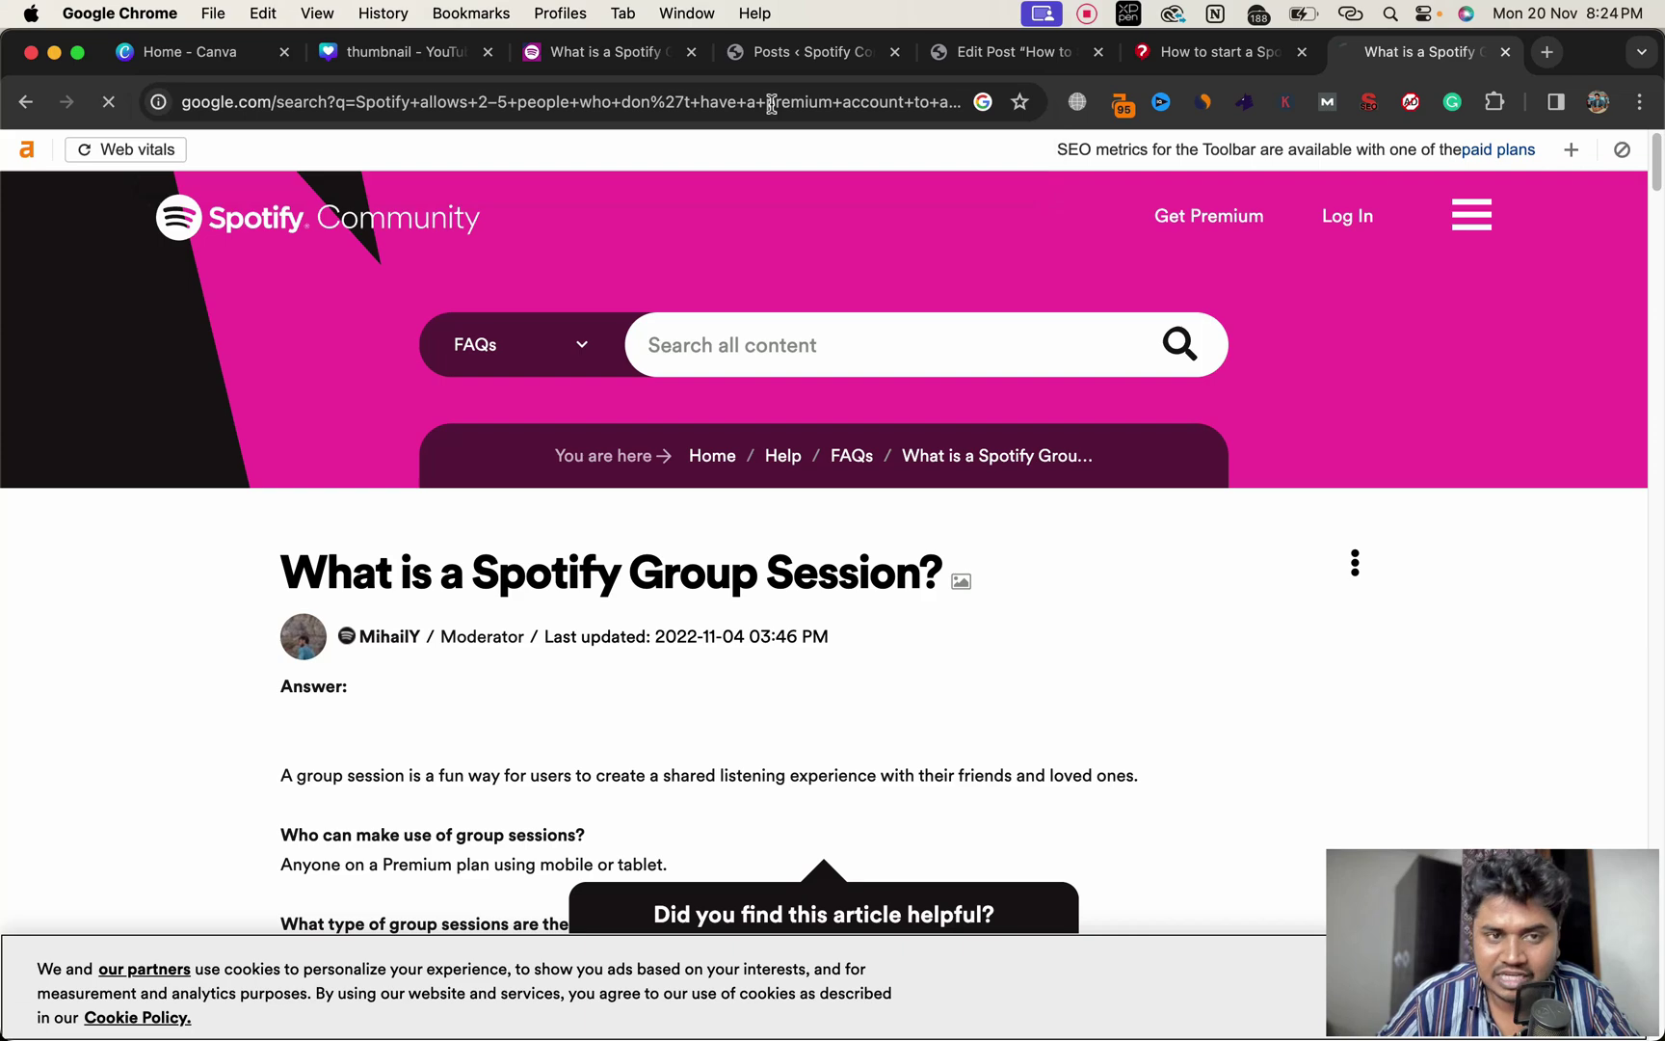
- Look through the search results for a source that supports the non-premium access claim
scroll(700, 492, down, 5)
scroll(700, 491, down, 8)
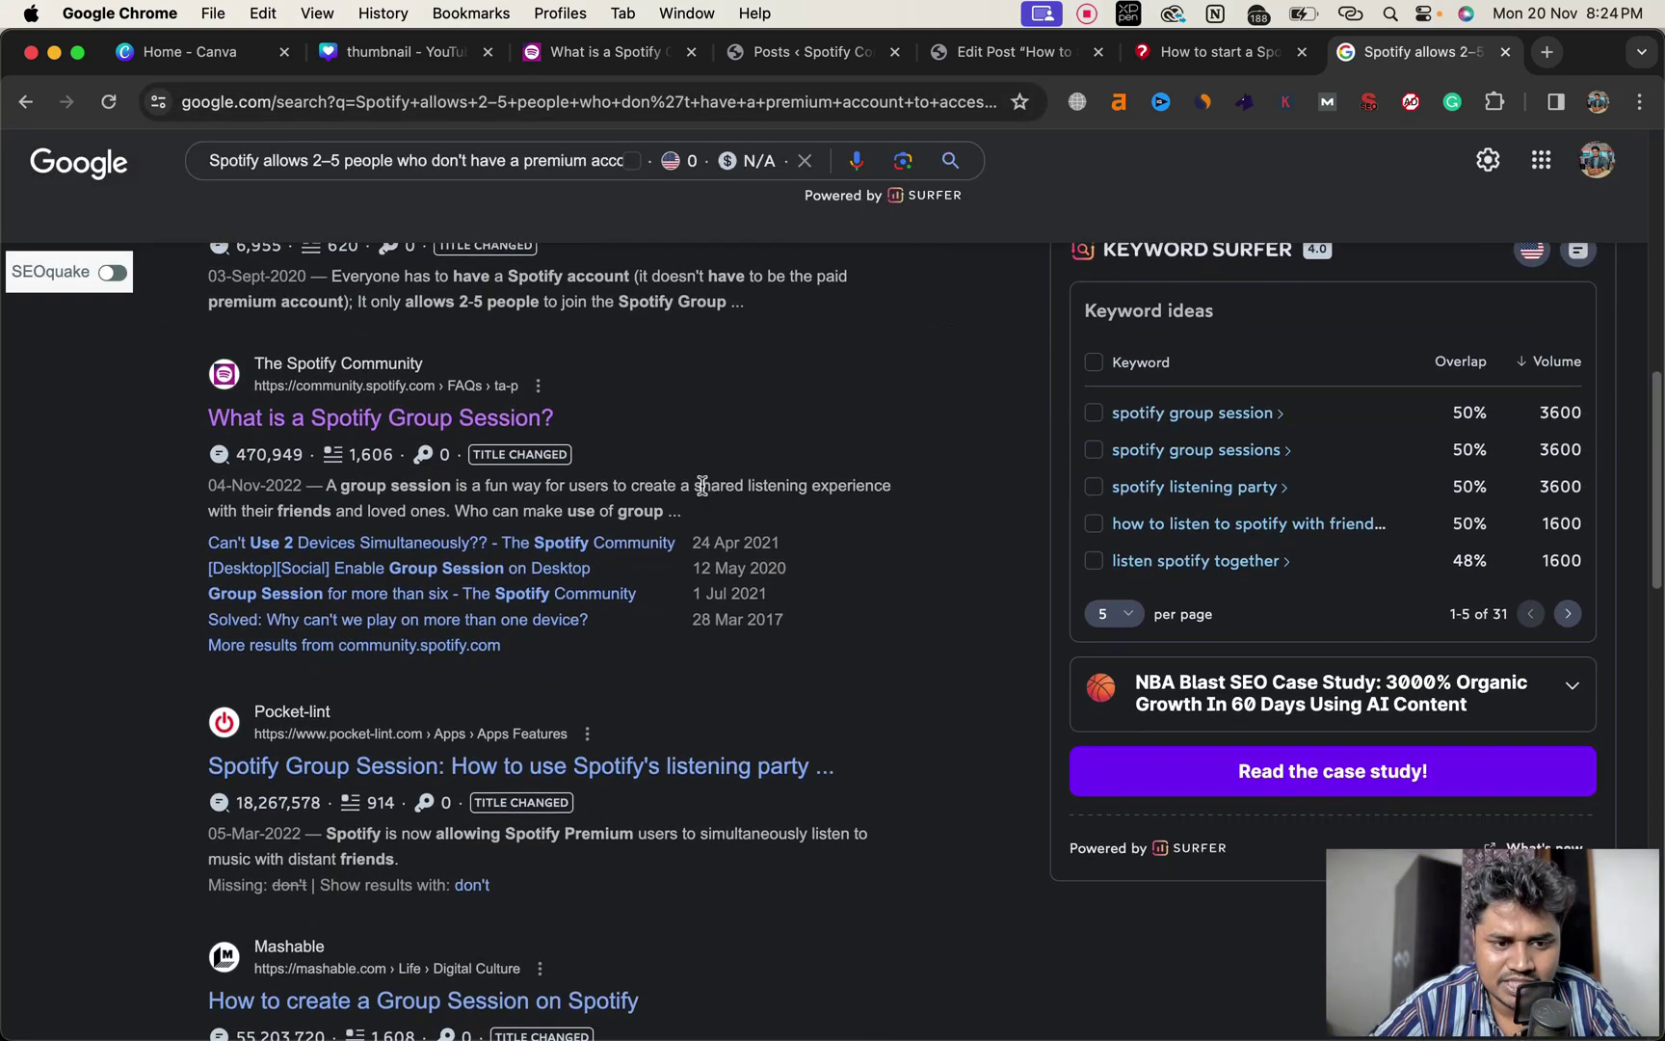
scroll(700, 486, down, 3)
scroll(701, 487, up, 20)
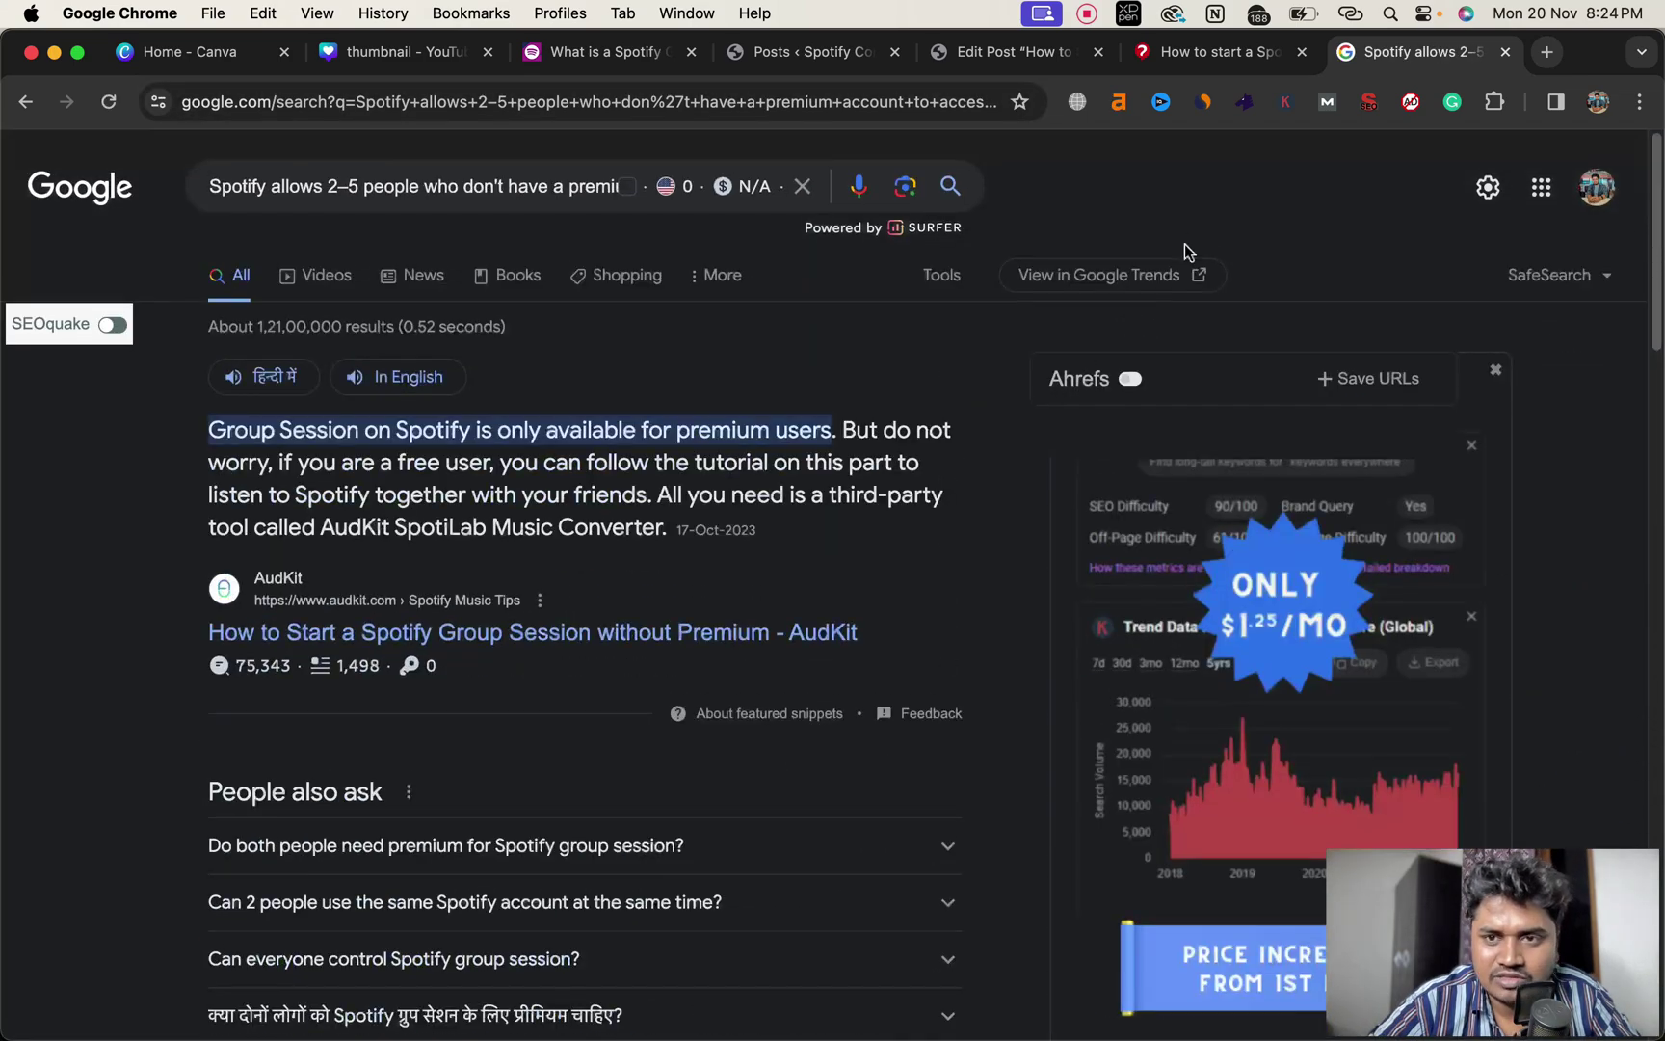
- Return to the post and check the link target of "group session feature" in the introduction
click(1184, 57)
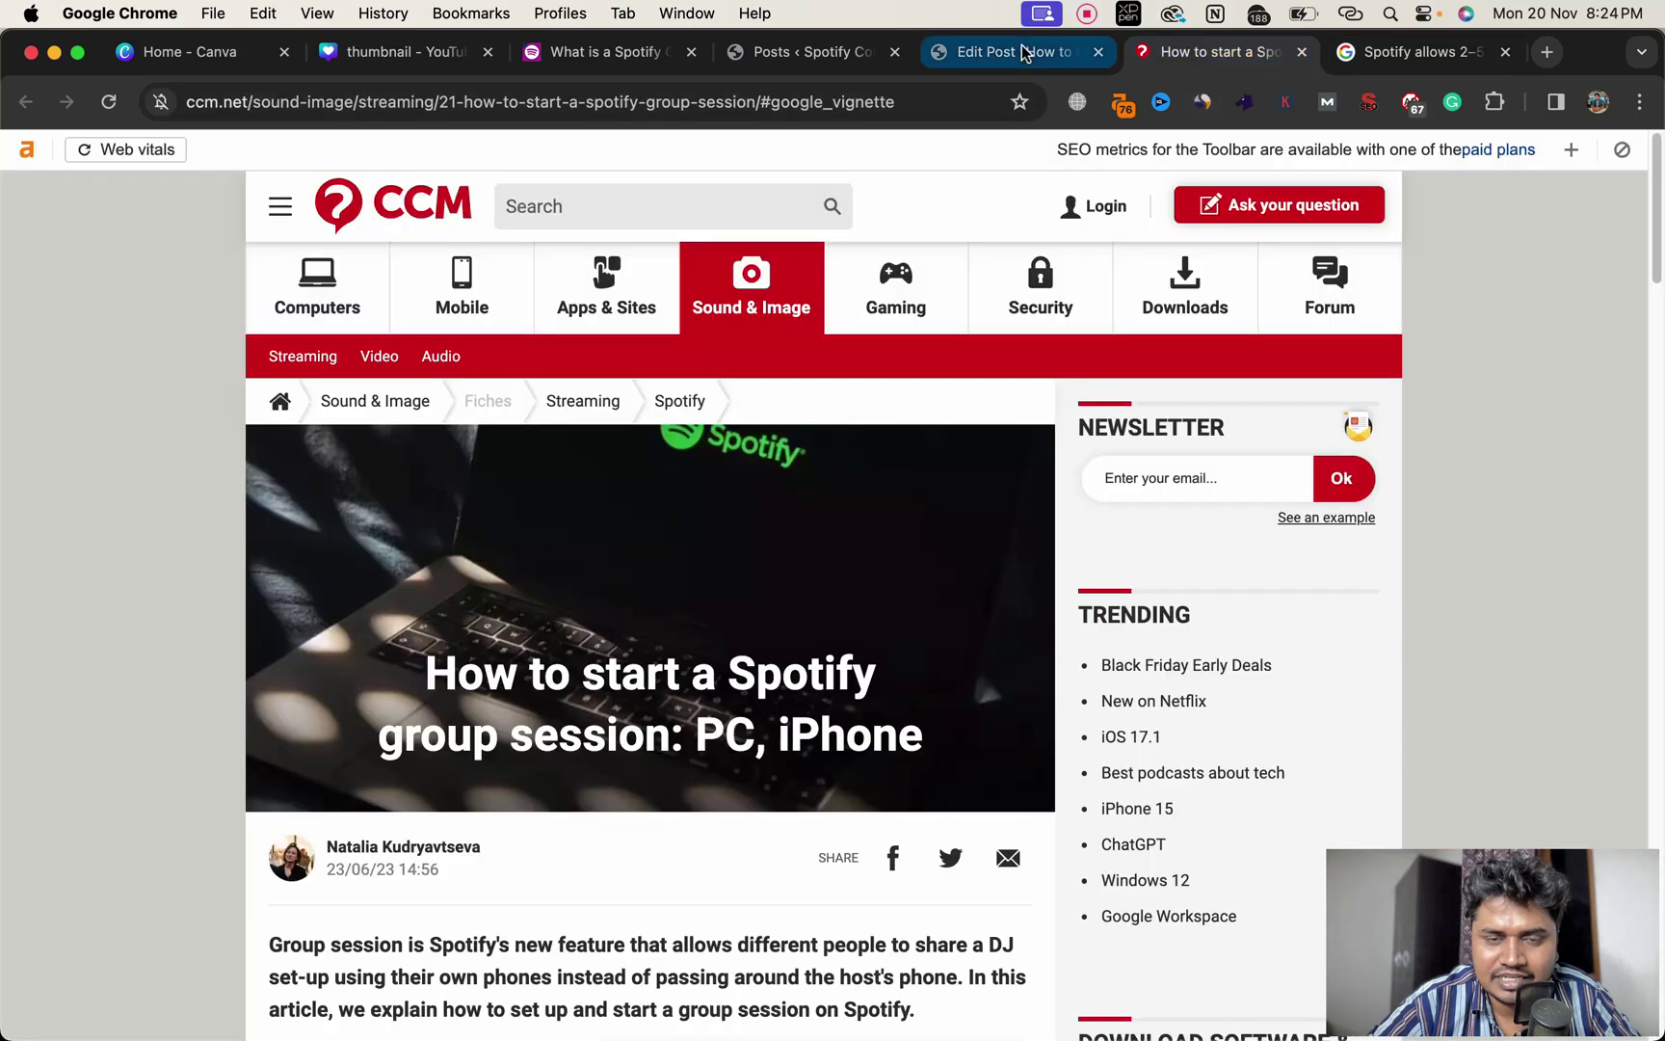
click(1017, 51)
scroll(924, 376, down, 10)
scroll(925, 376, down, 15)
scroll(926, 376, up, 20)
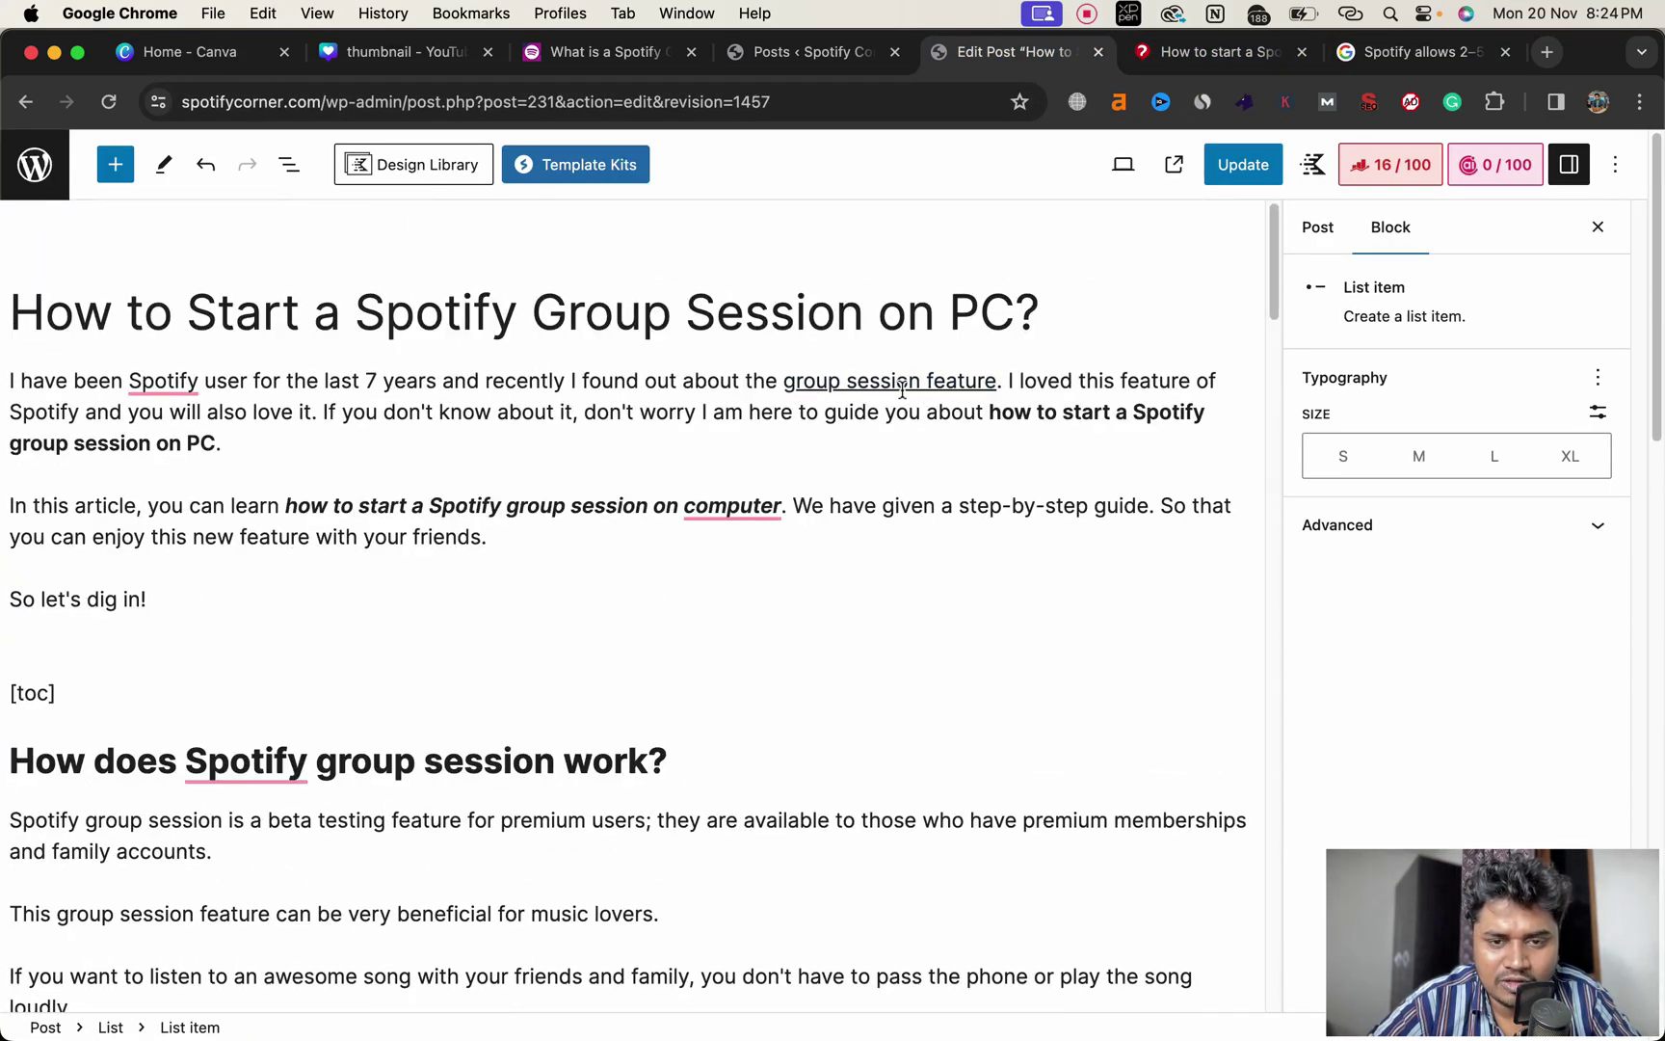
click(898, 386)
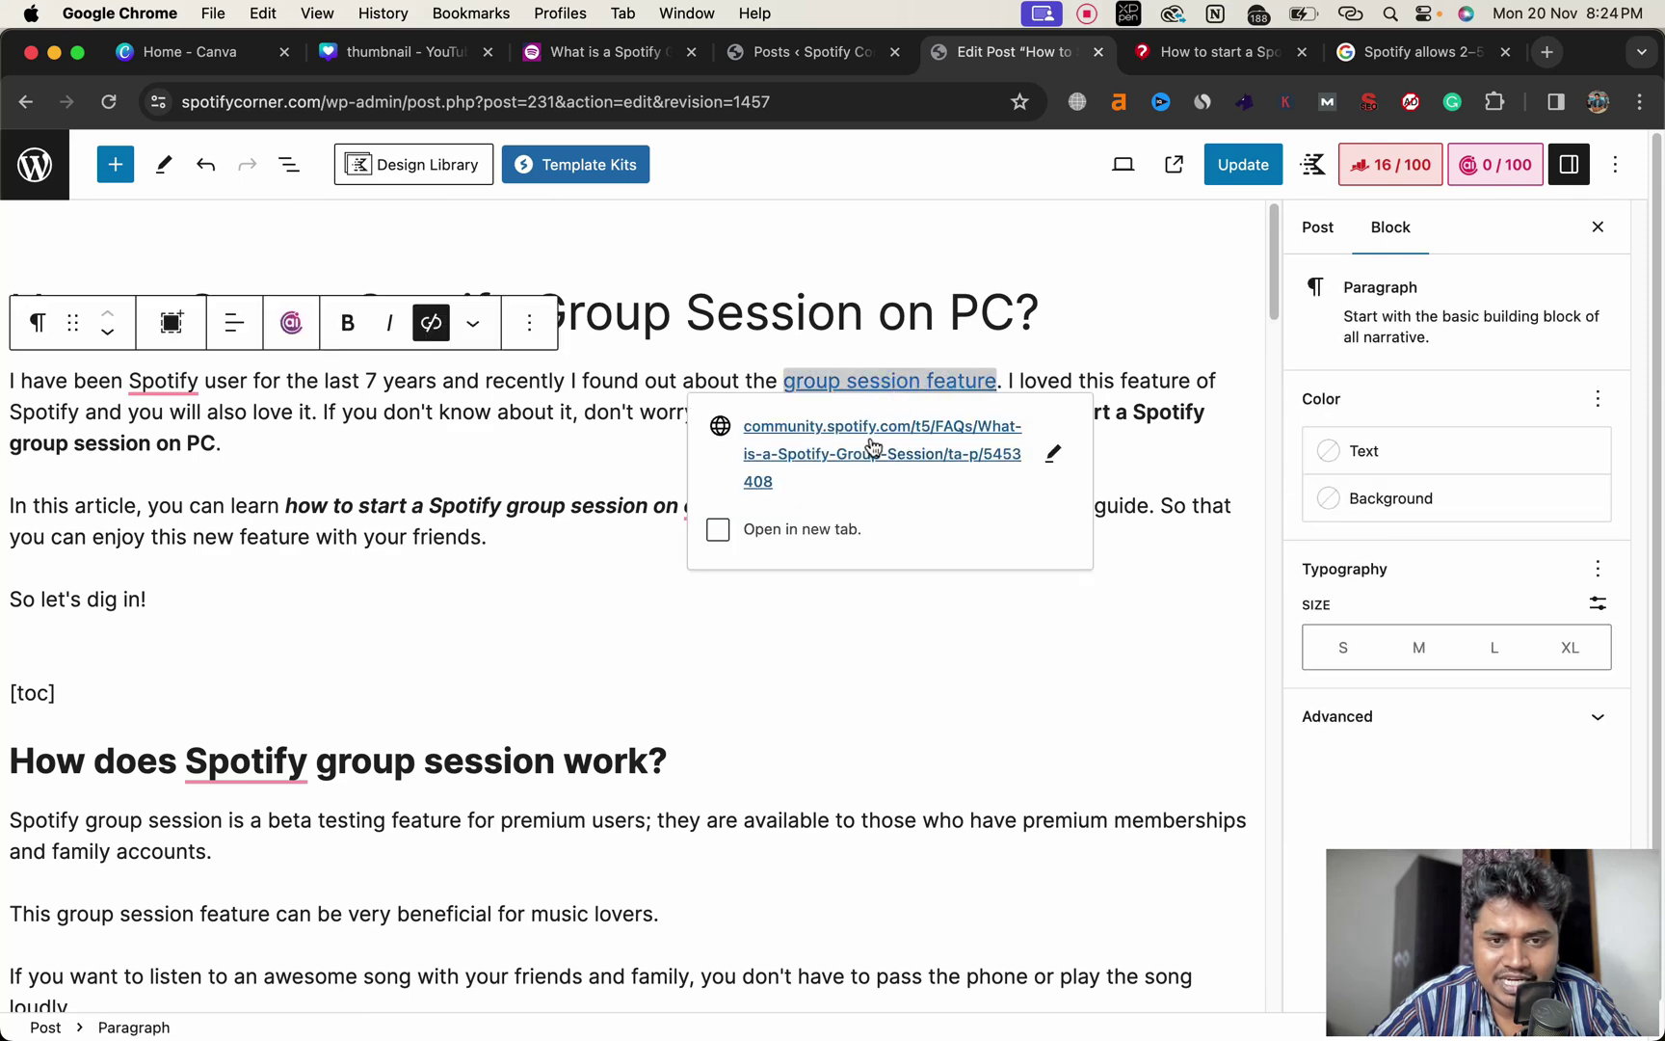
click(601, 416)
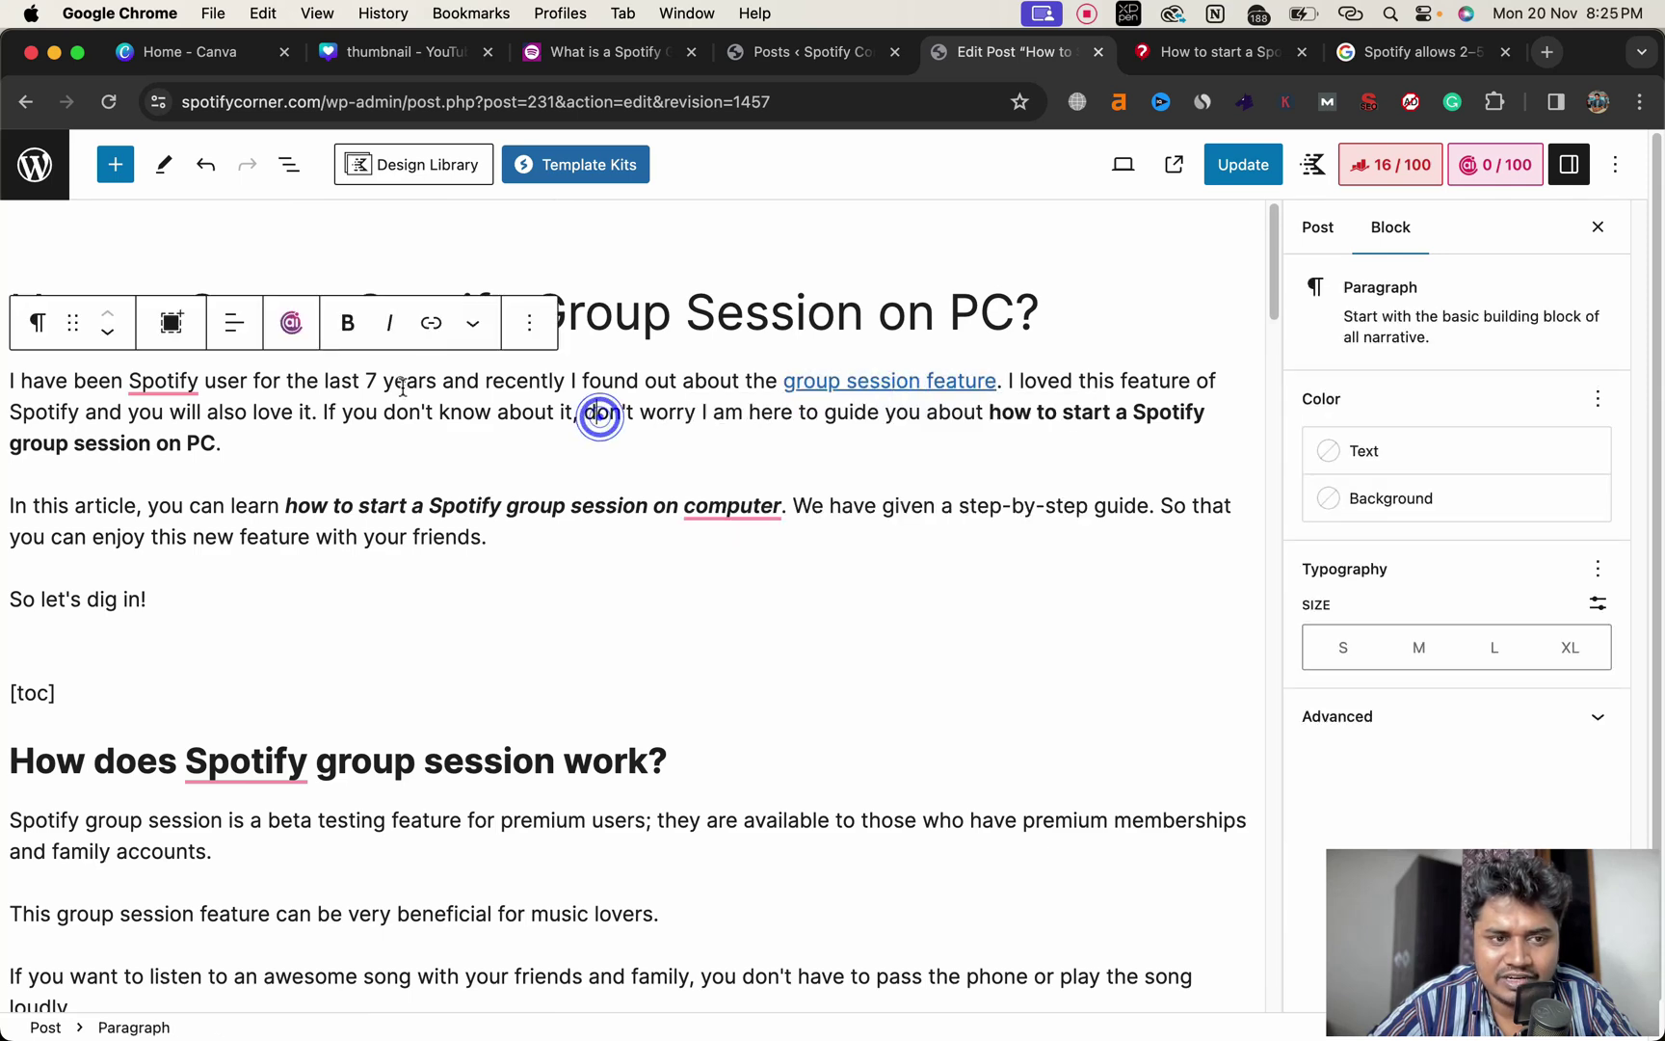
click(583, 278)
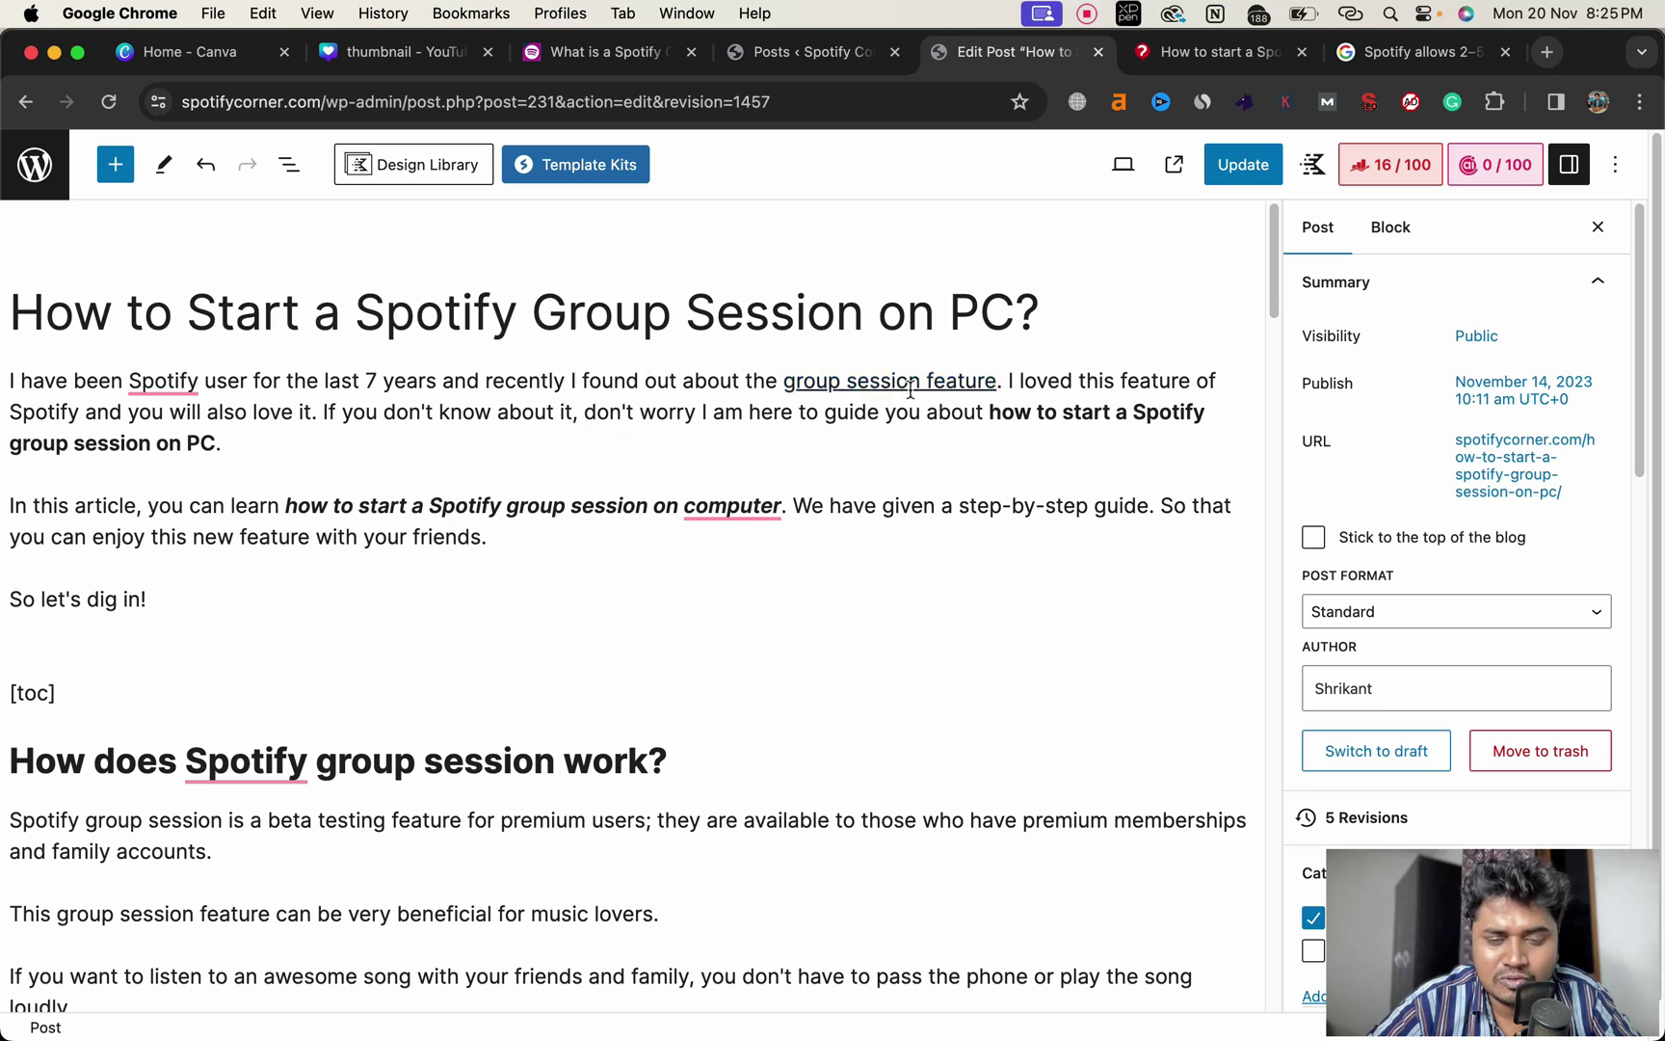
- Update the post "How to Start a Spotify Group Session on PC?" to save its link changes
click(607, 55)
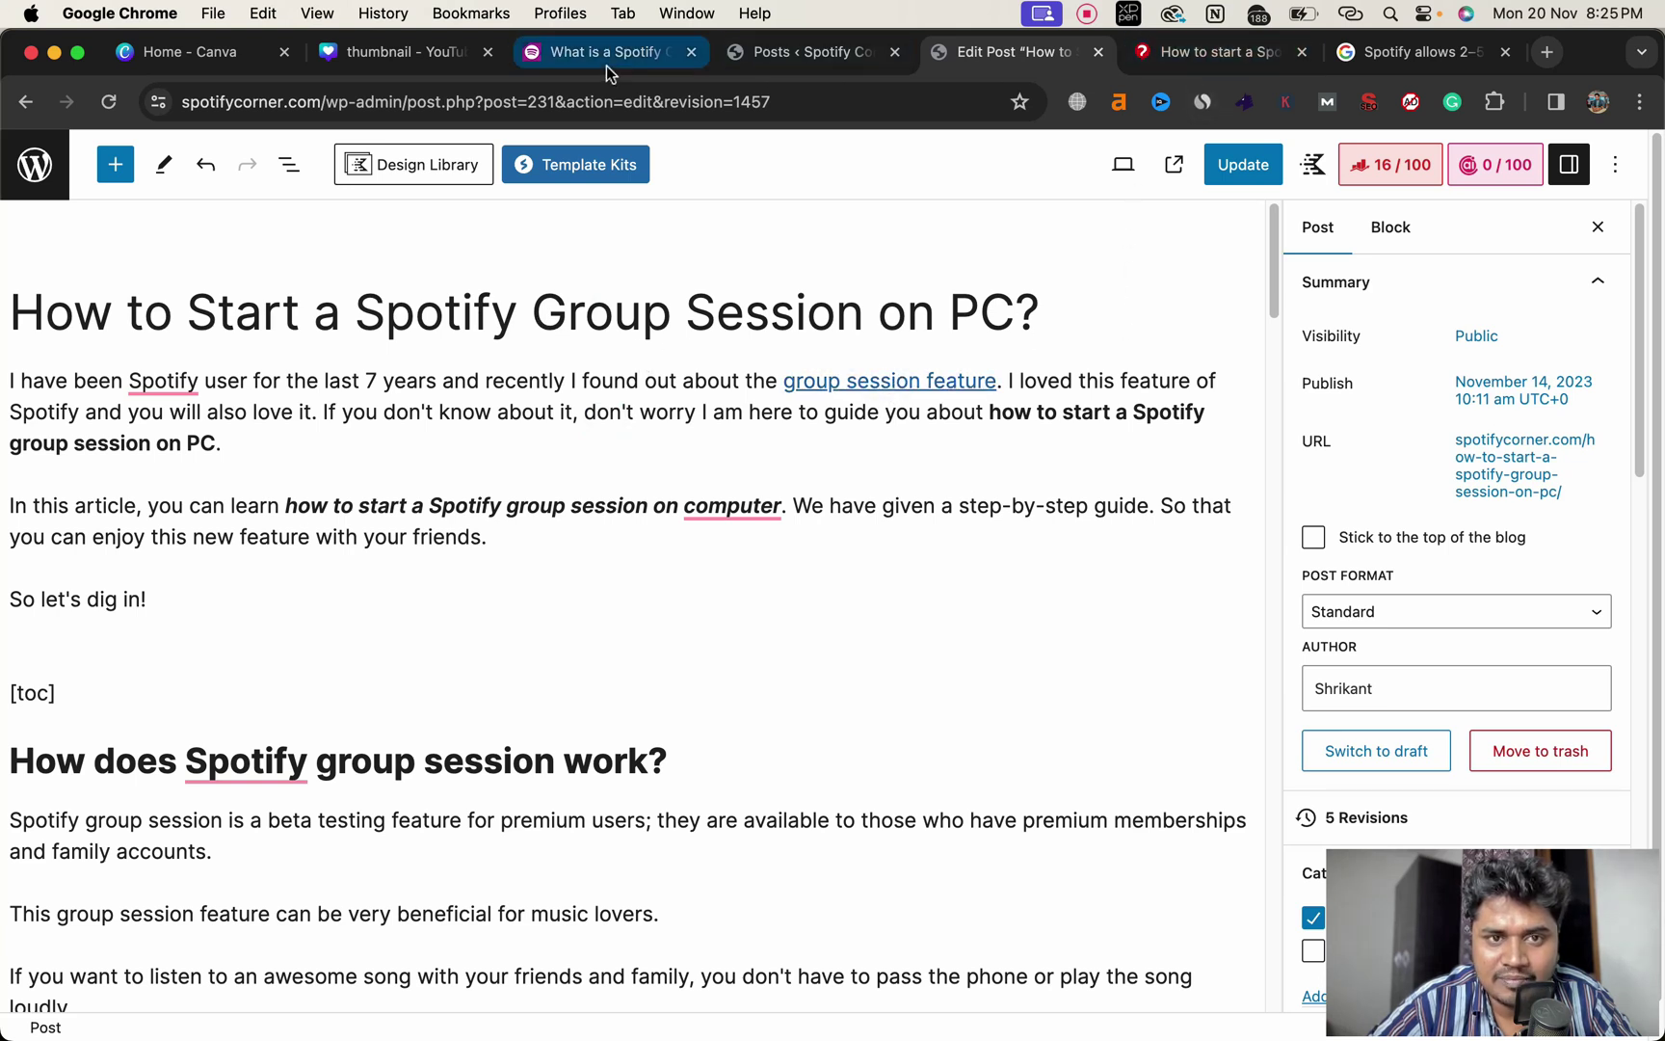
click(1012, 53)
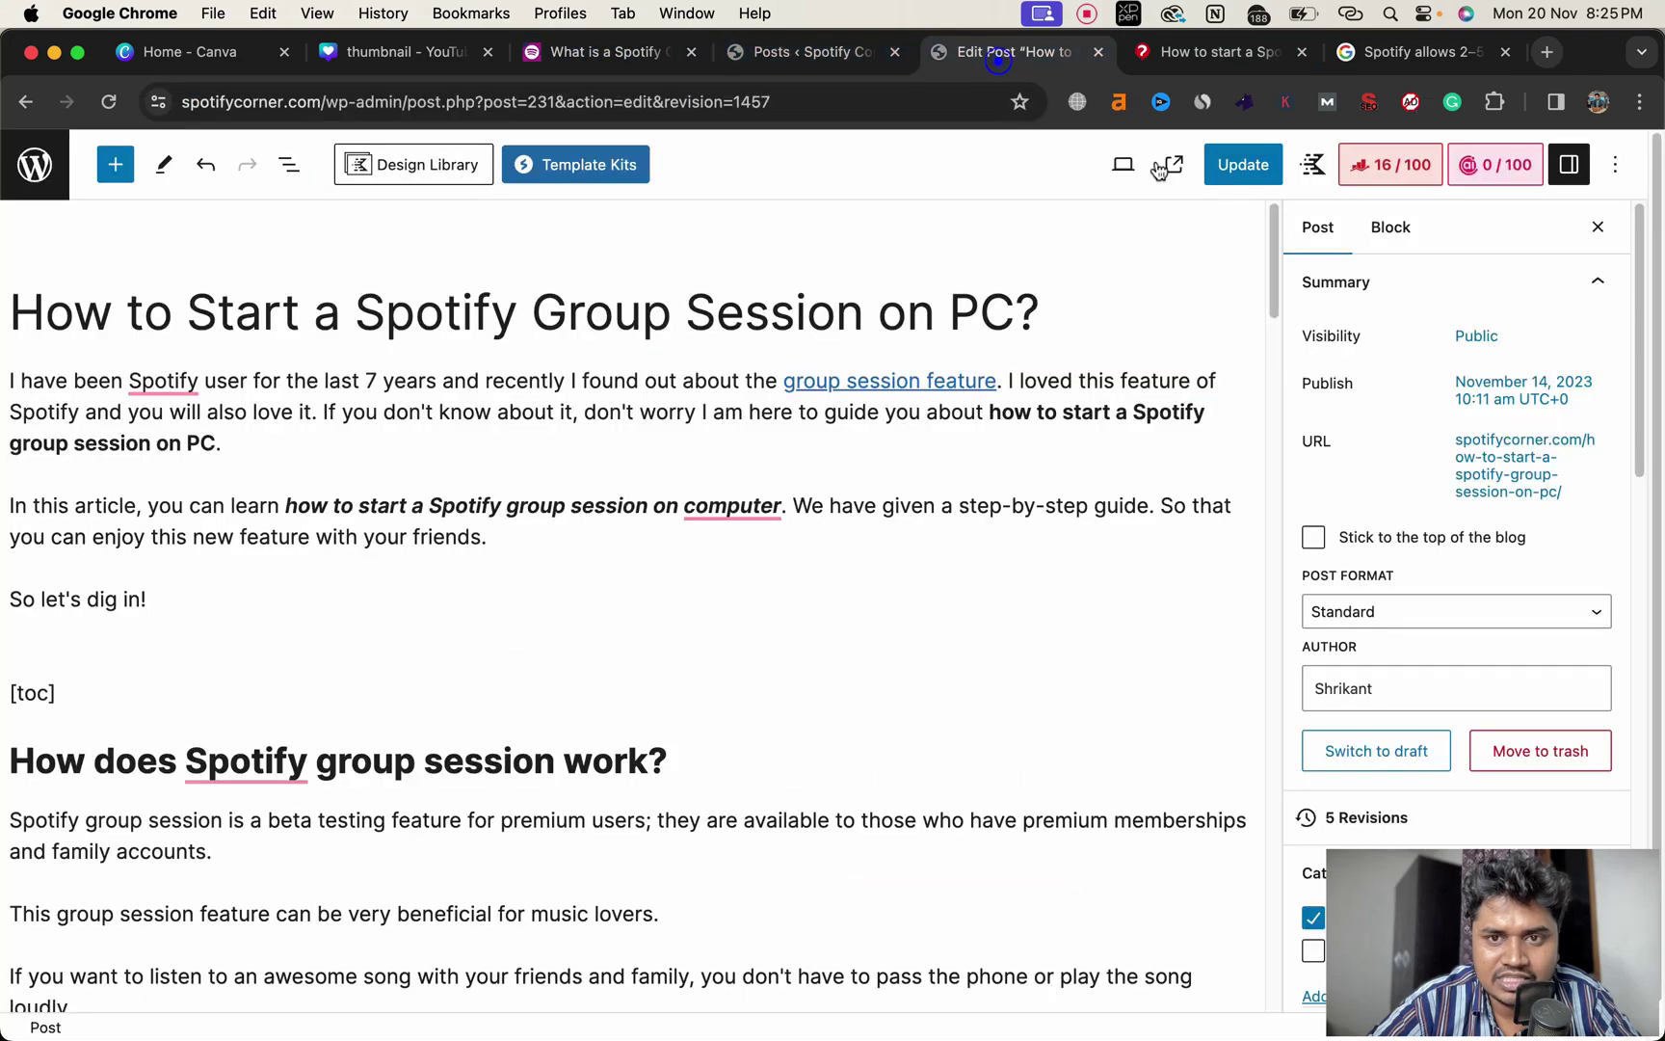
click(1229, 166)
- Find the post "How To Login To Hulu With Spotify" in the posts list and open it for editing in a new tab
key(ctrl+shift+Tab)
scroll(715, 419, down, 2)
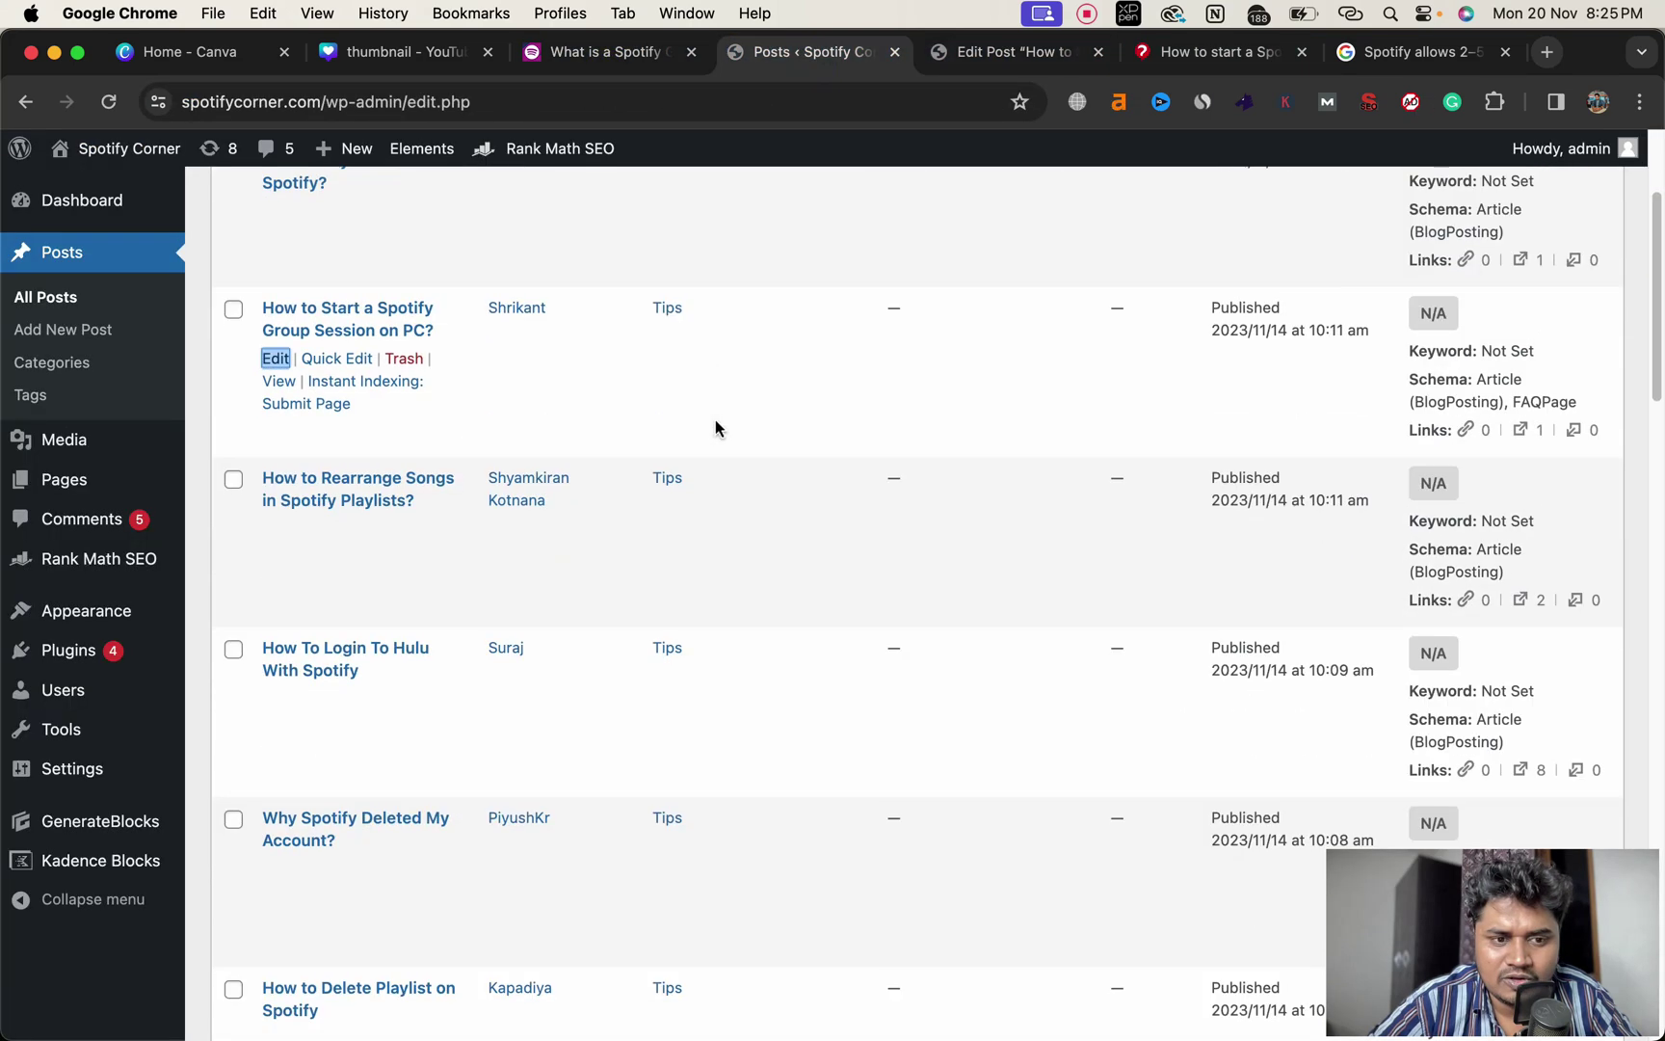
scroll(717, 418, down, 3)
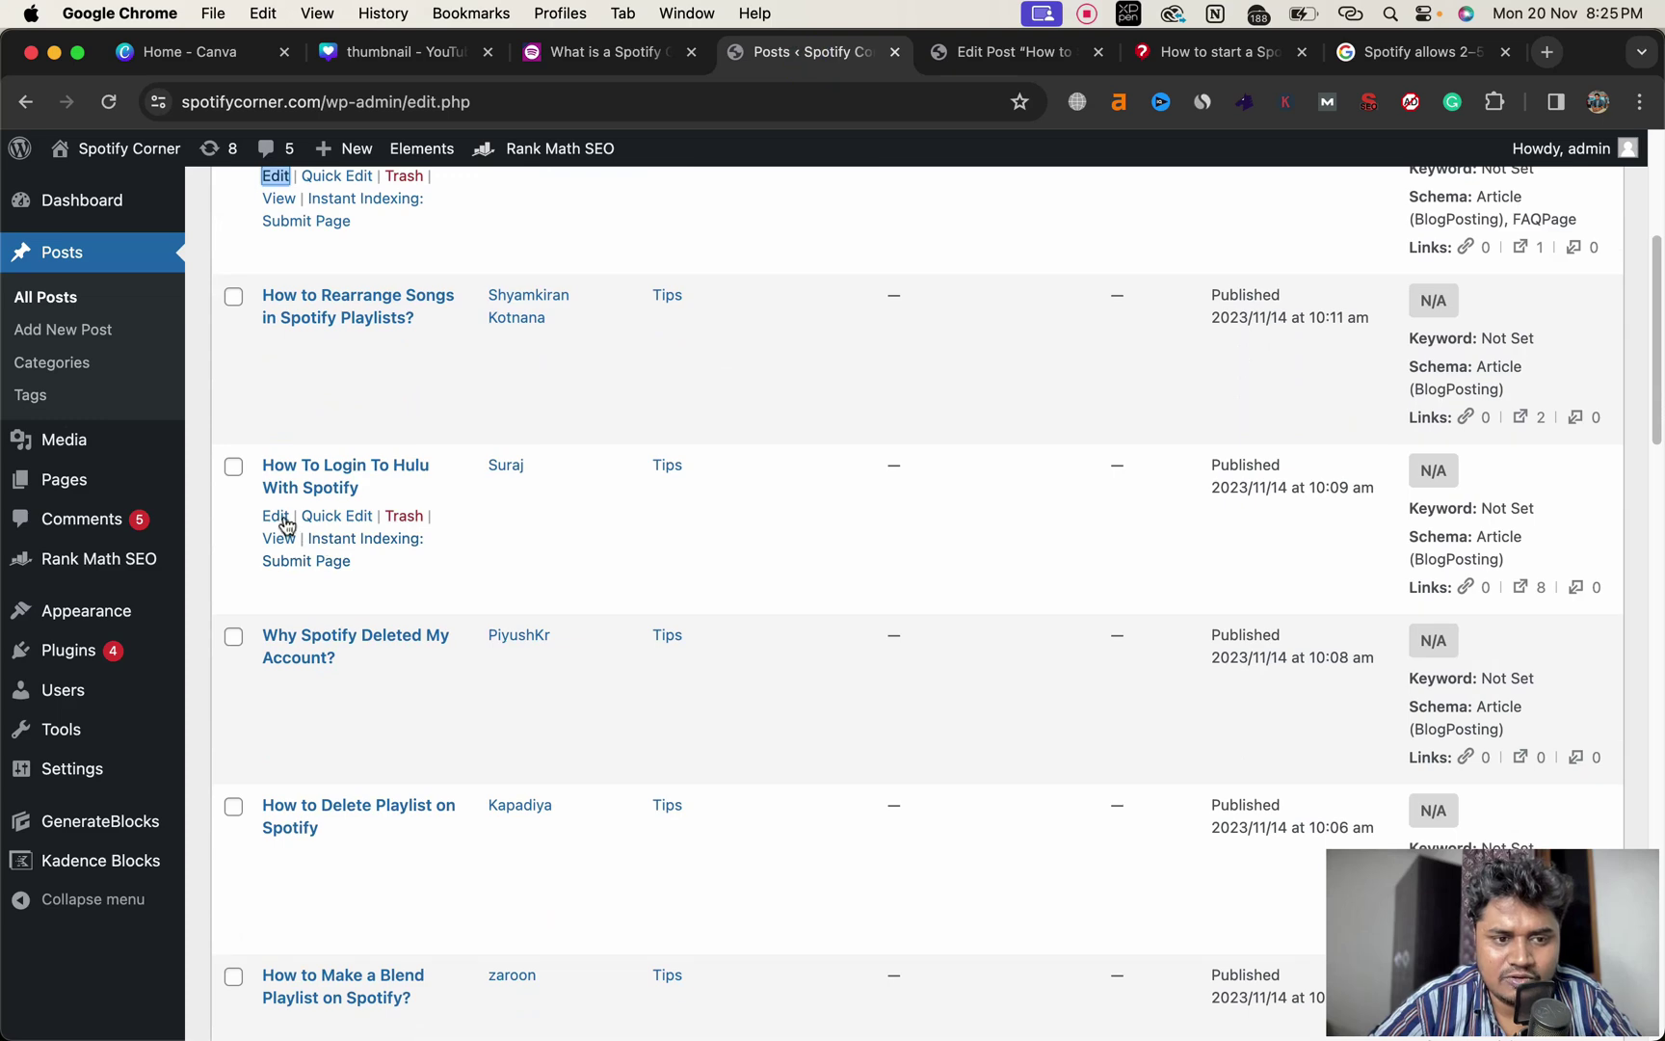
right_click(286, 525)
click(323, 525)
key(ctrl+Tab)
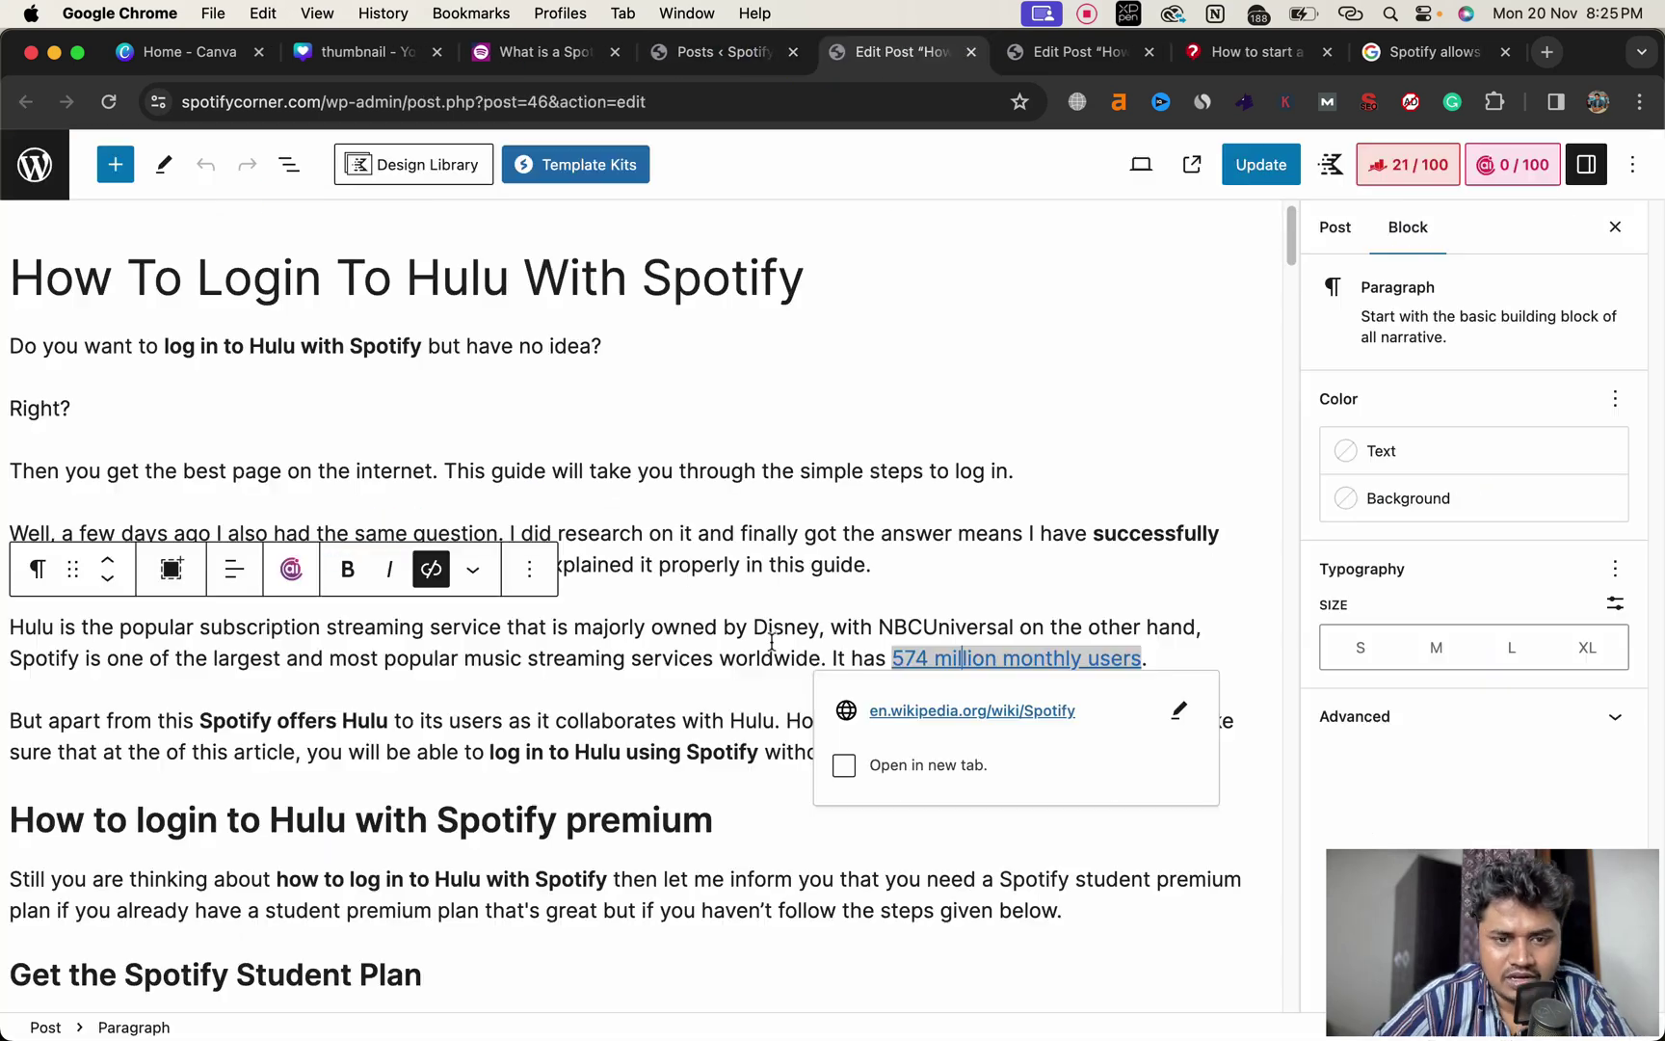
click(772, 643)
scroll(162, 662, up, 1)
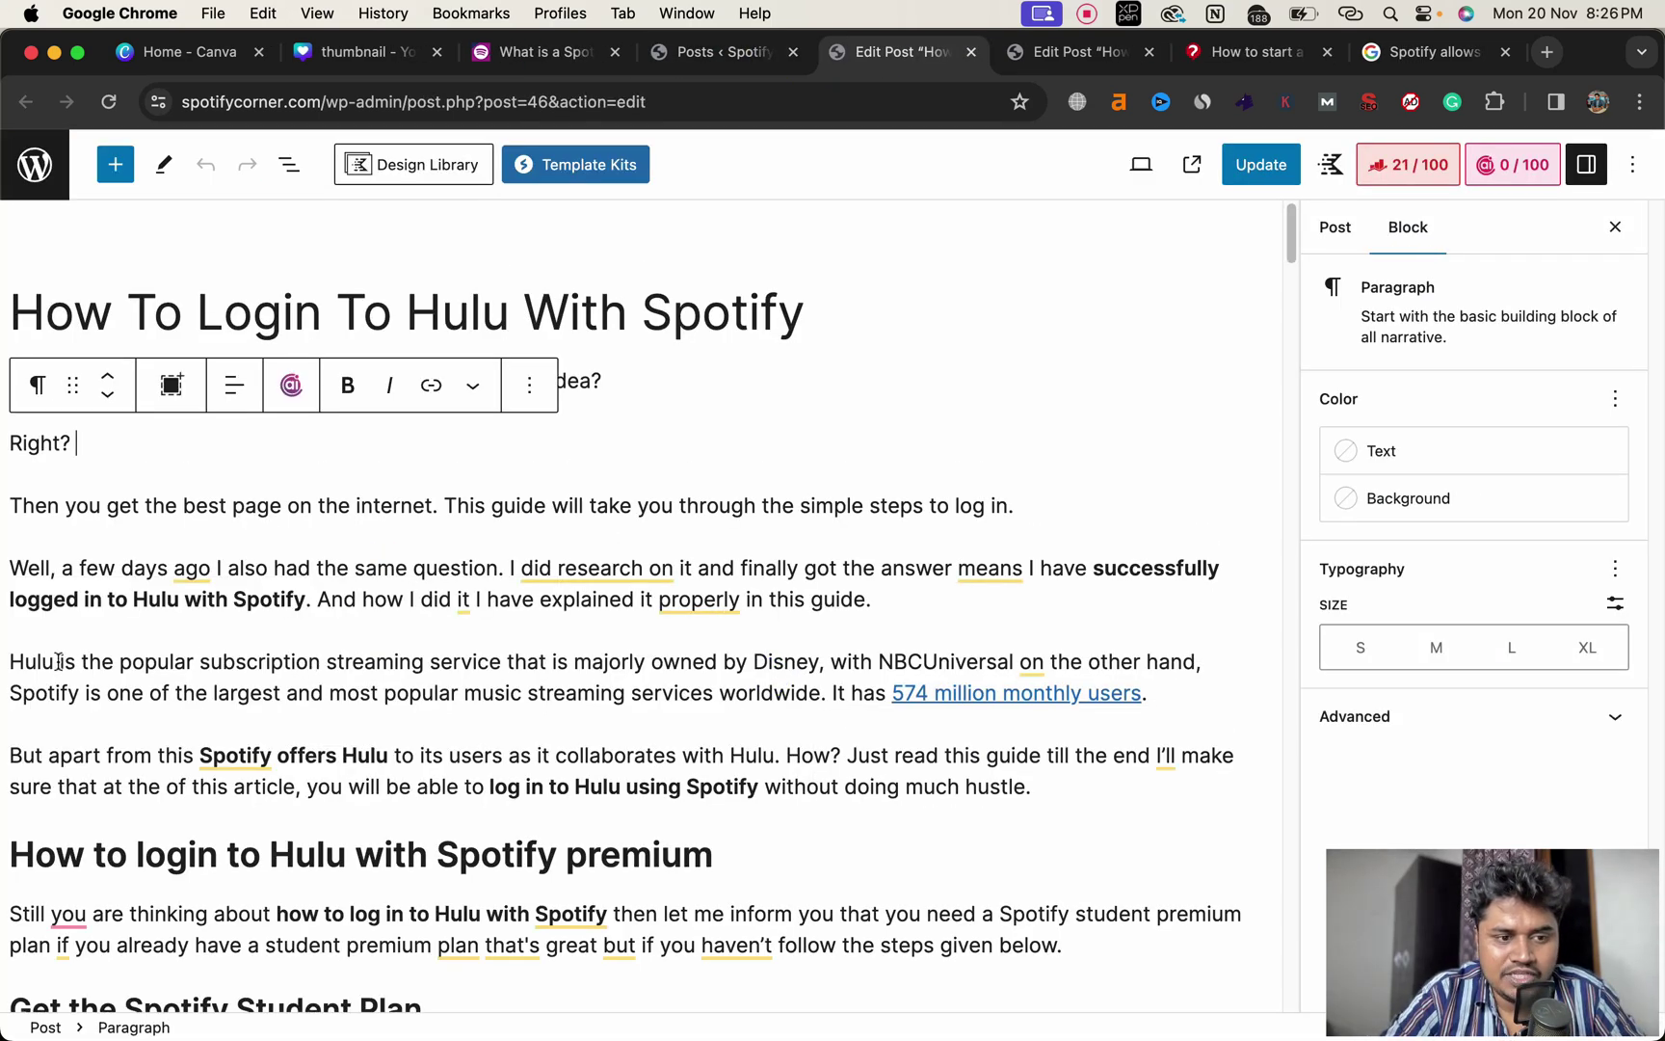
drag(53, 661, 17, 659)
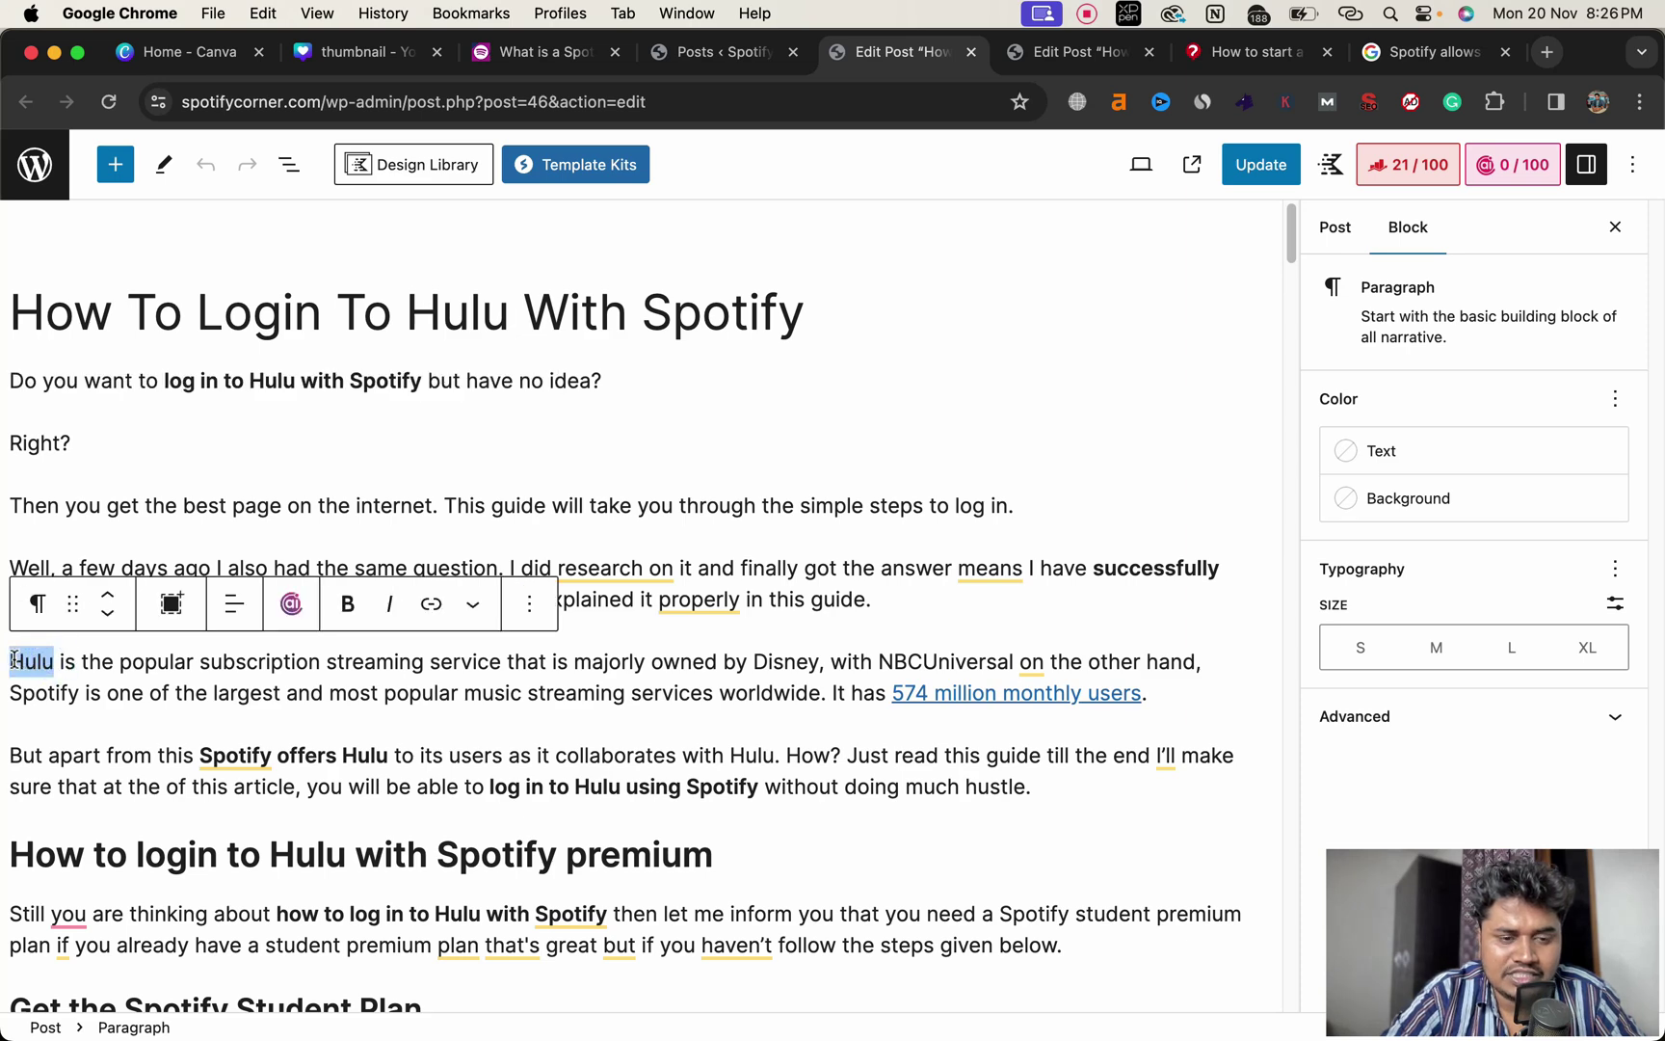
click(1409, 56)
click(763, 104)
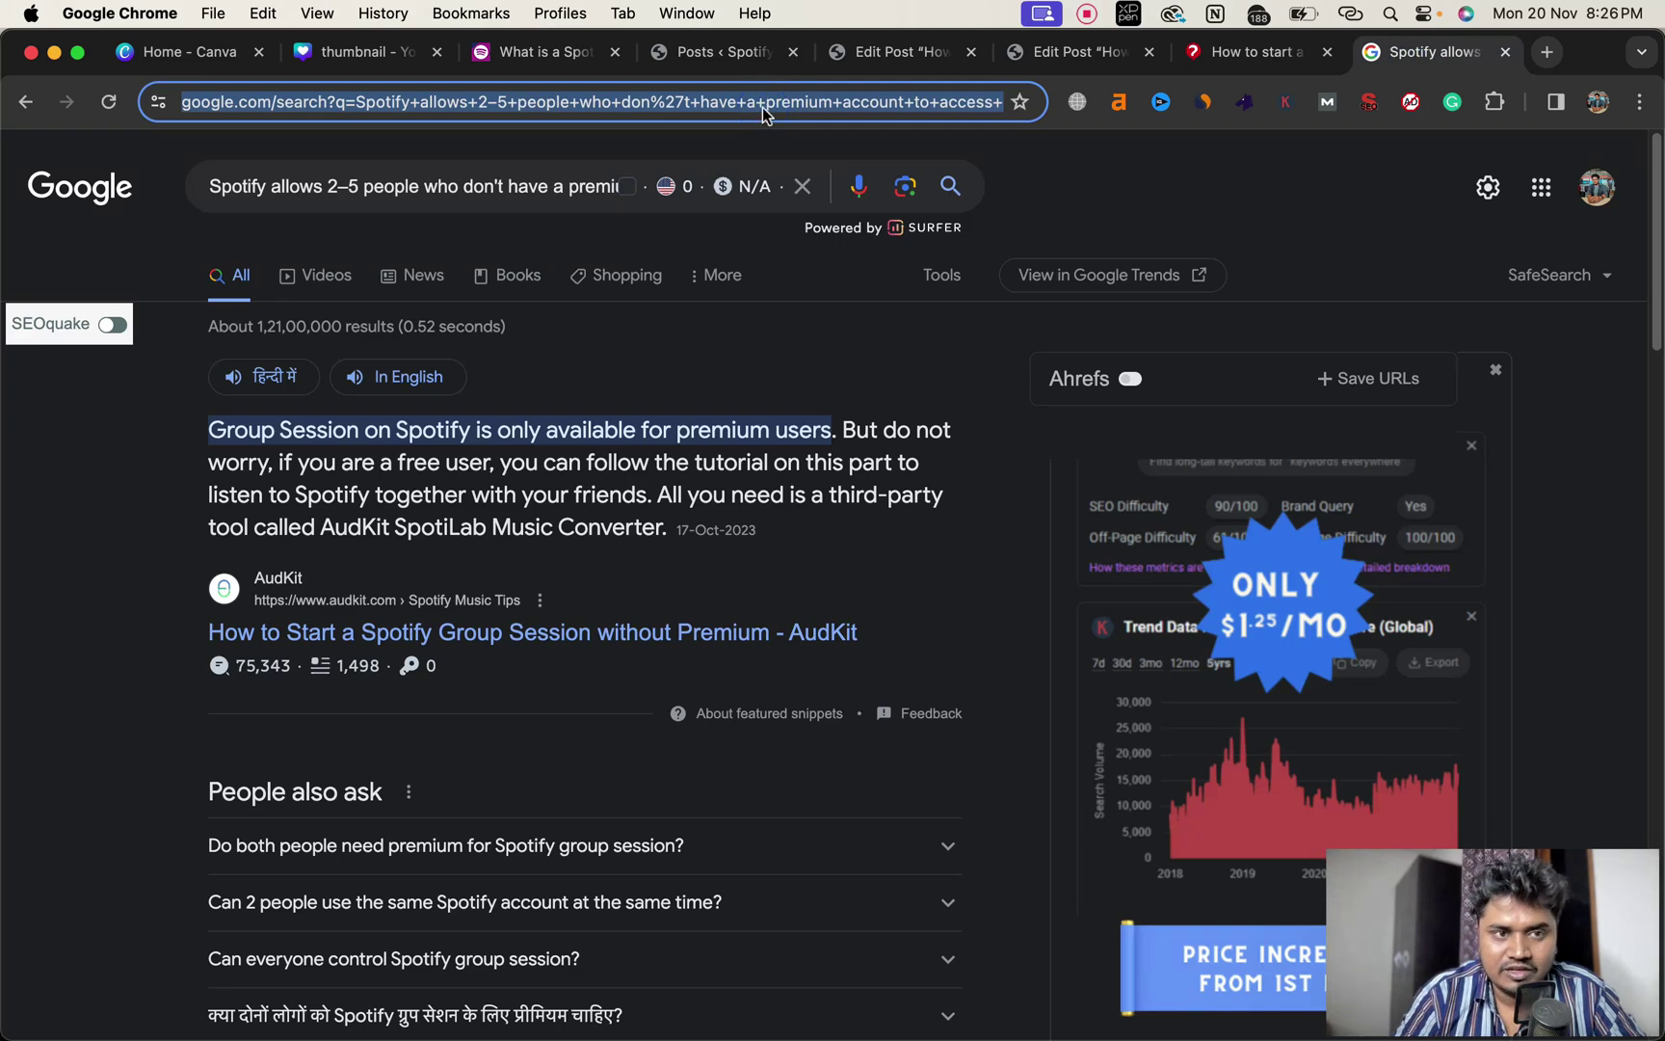
text(hulu)
key(Return)
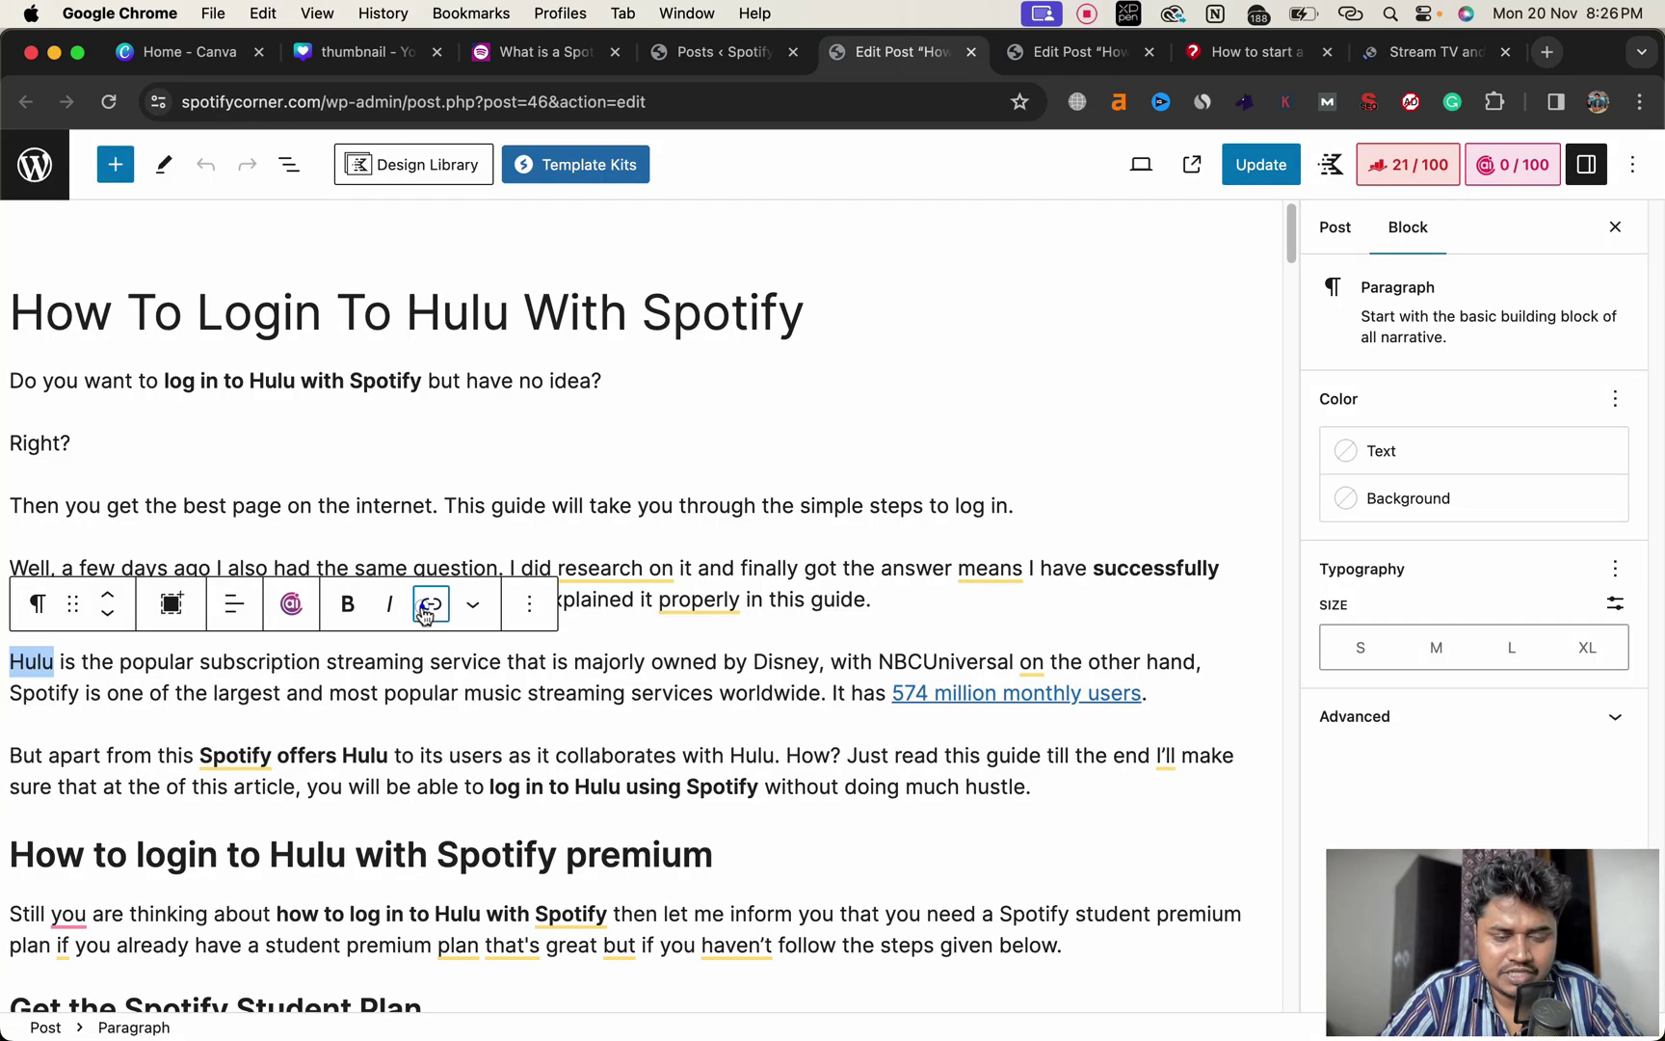
click(425, 607)
text(https://www.hulu.com/welcome)
click(157, 779)
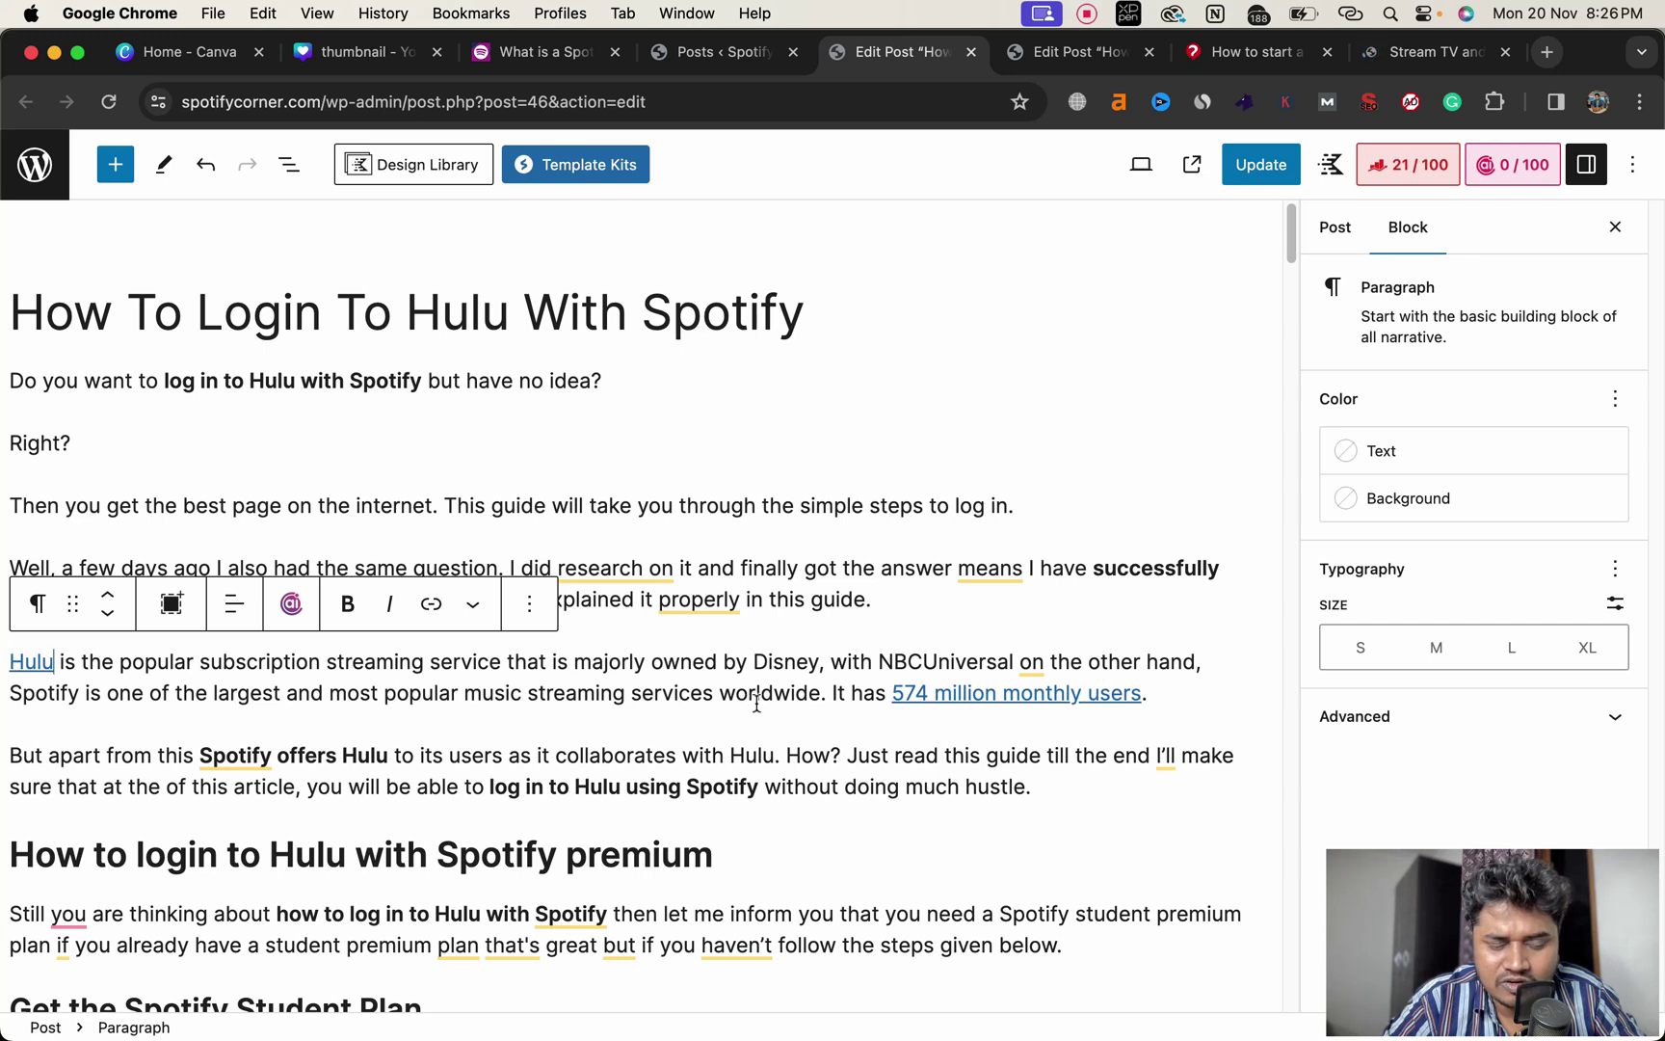
- Open the Wikipedia page linked from "574 million monthly users" and compare its user figure with the post's wording
click(983, 694)
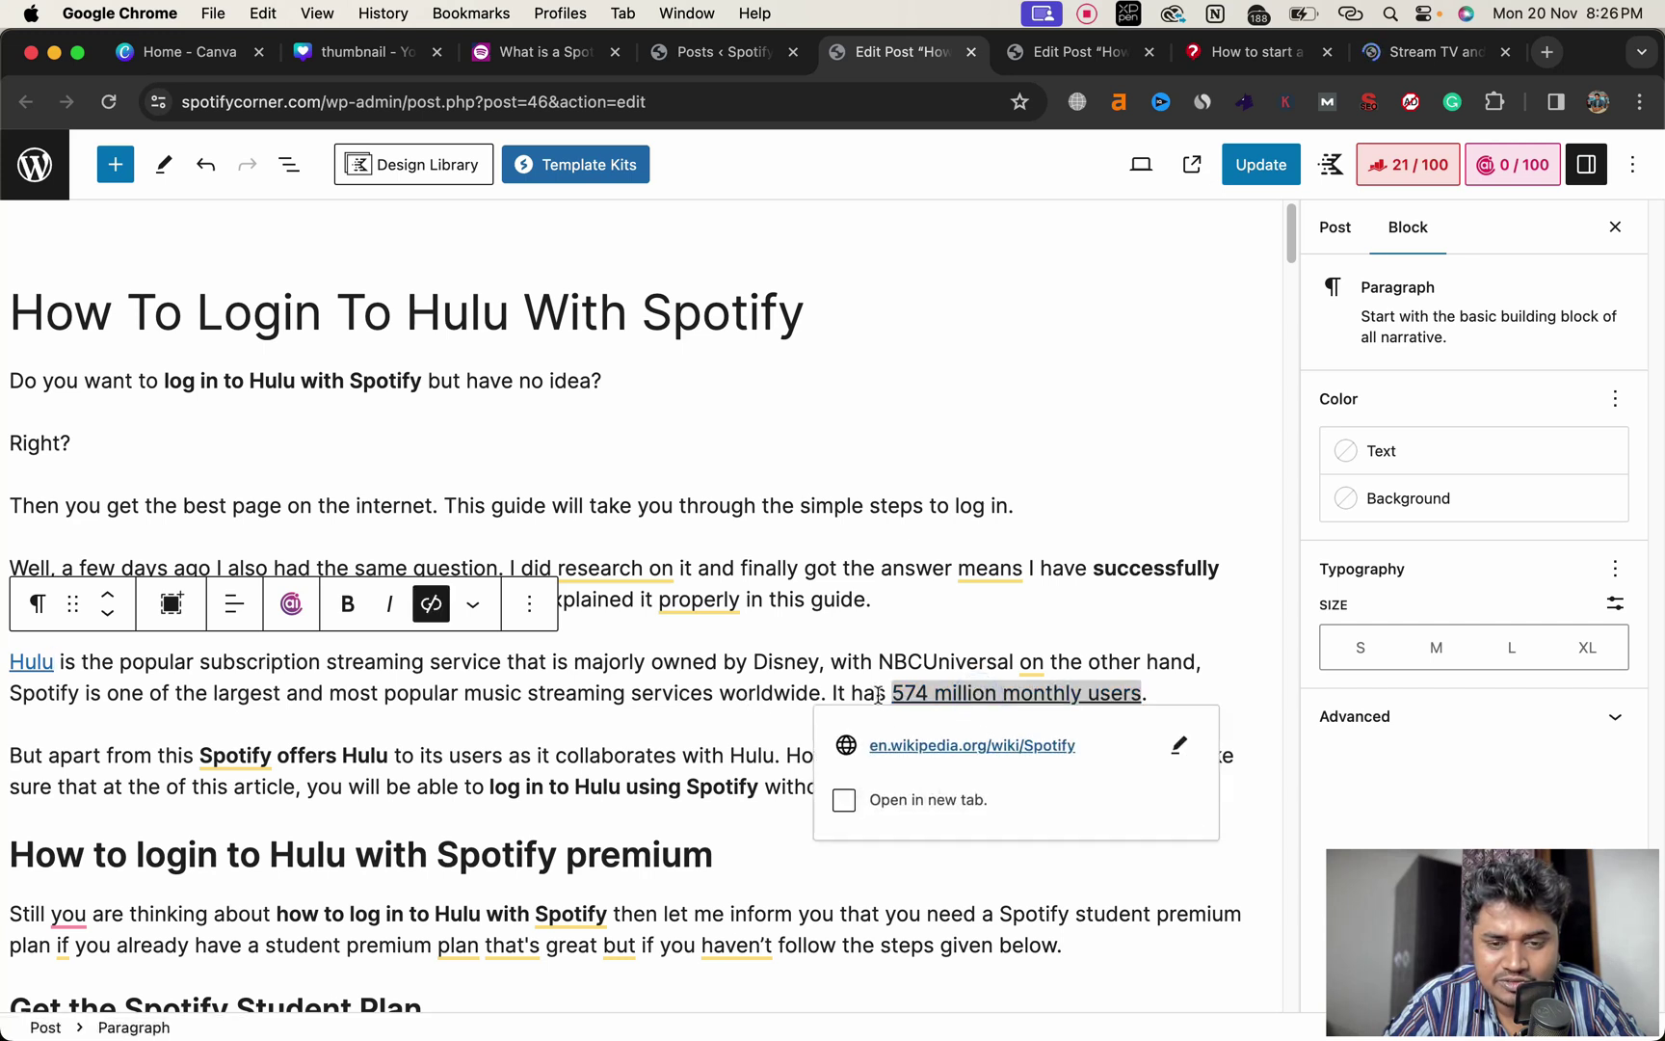
click(928, 747)
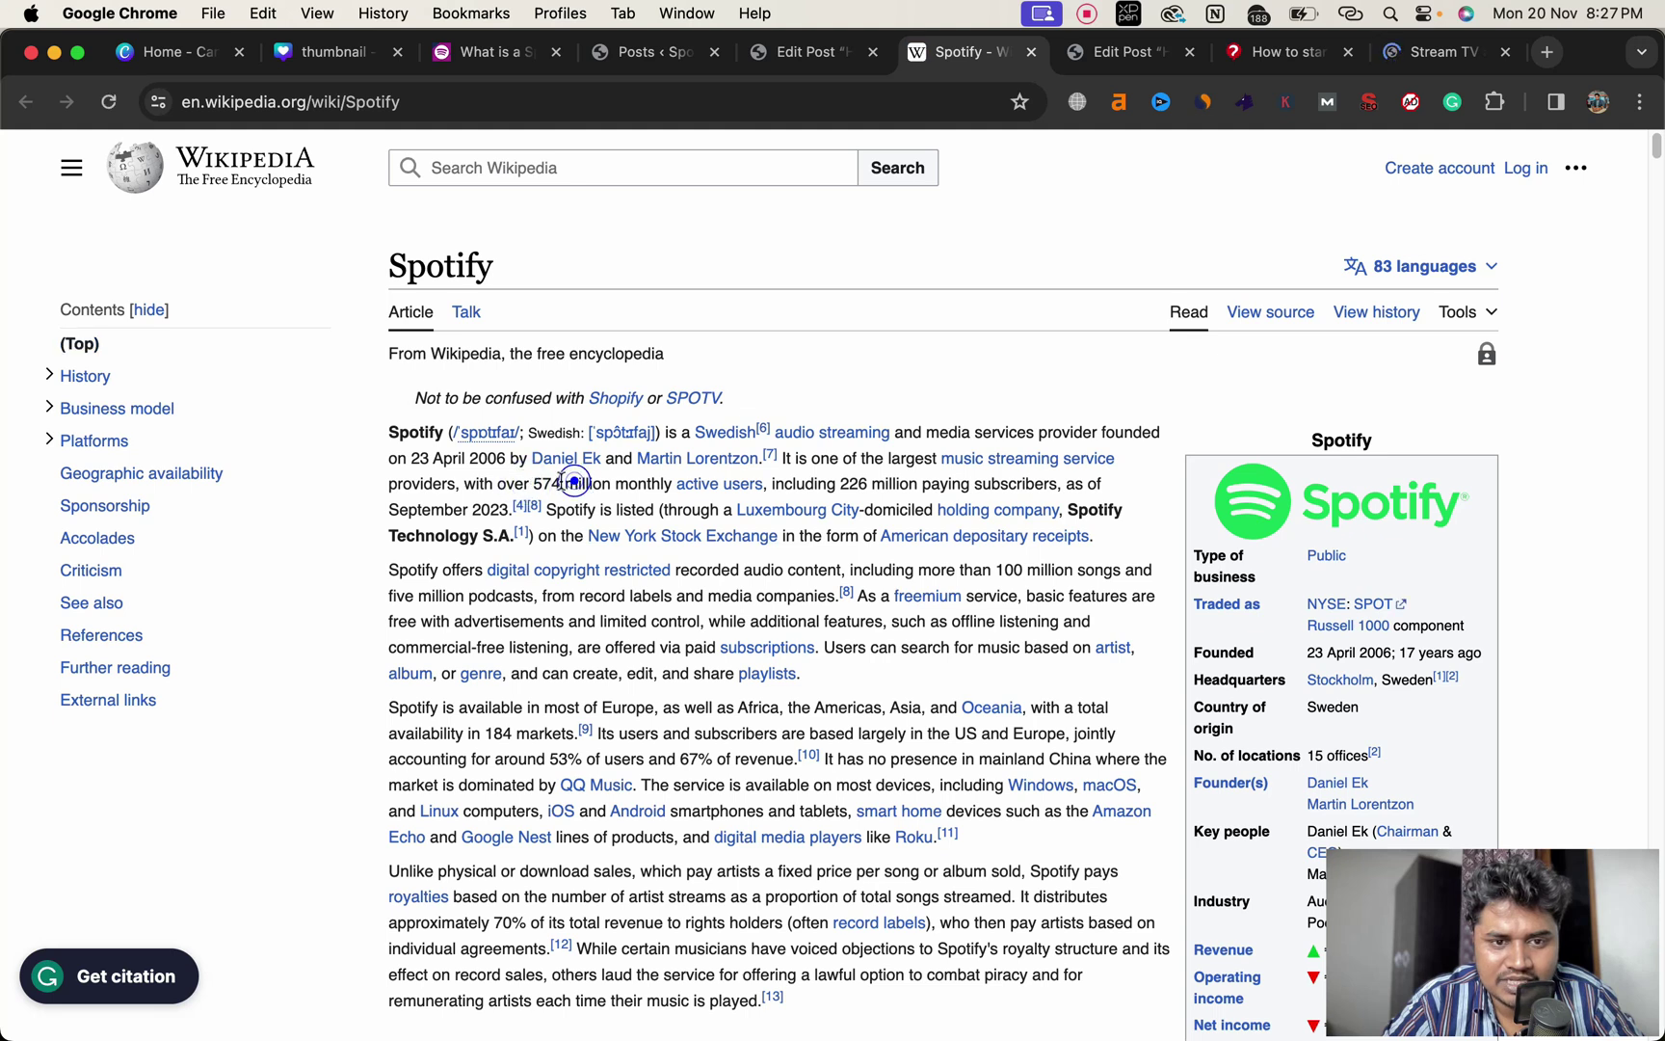
triple_click(549, 482)
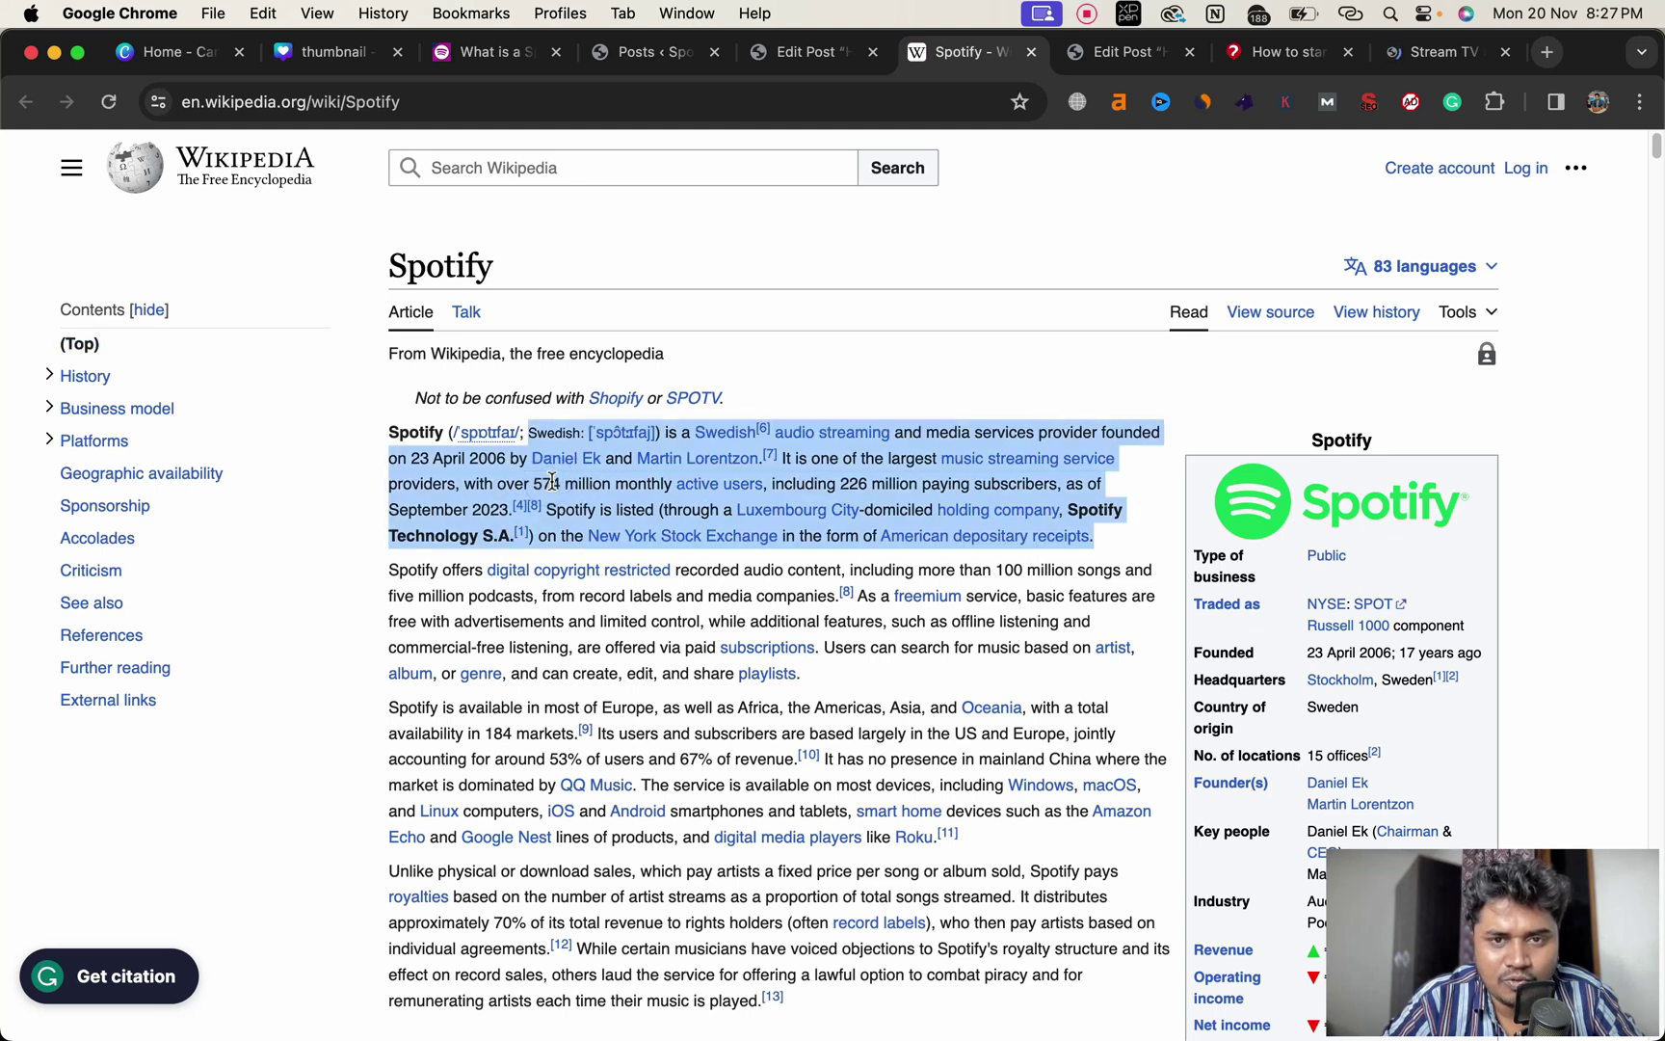
click(817, 61)
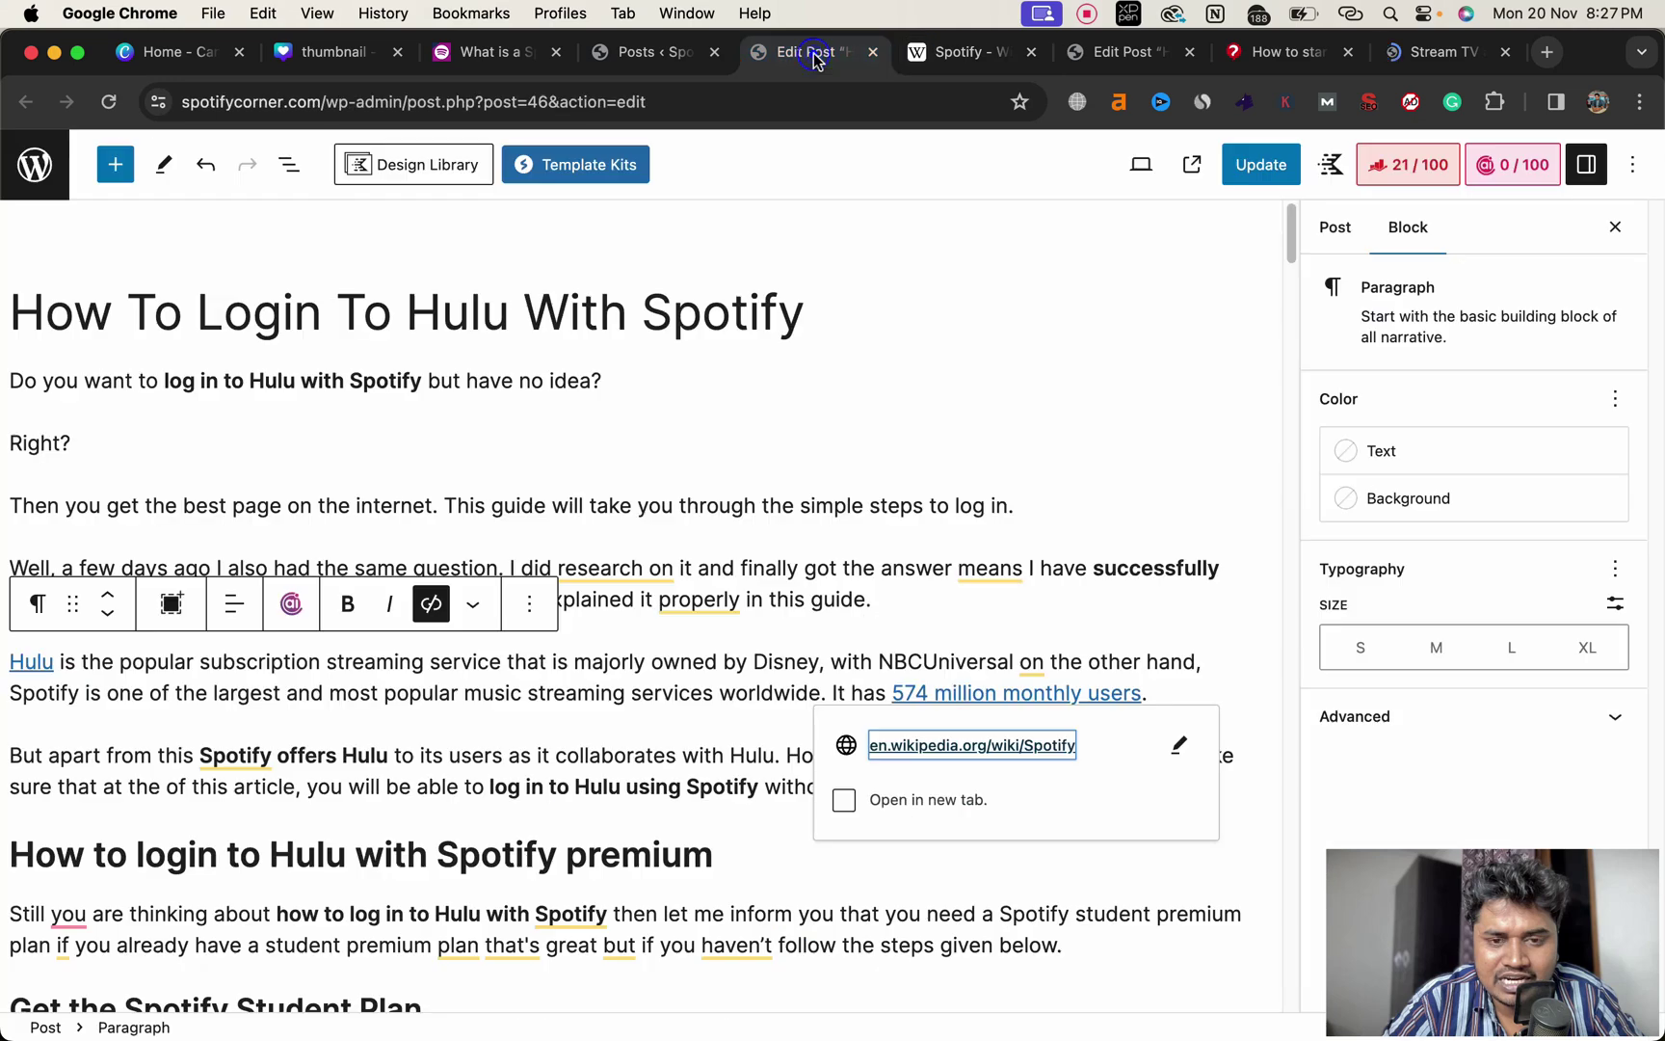
key(ctrl+Tab)
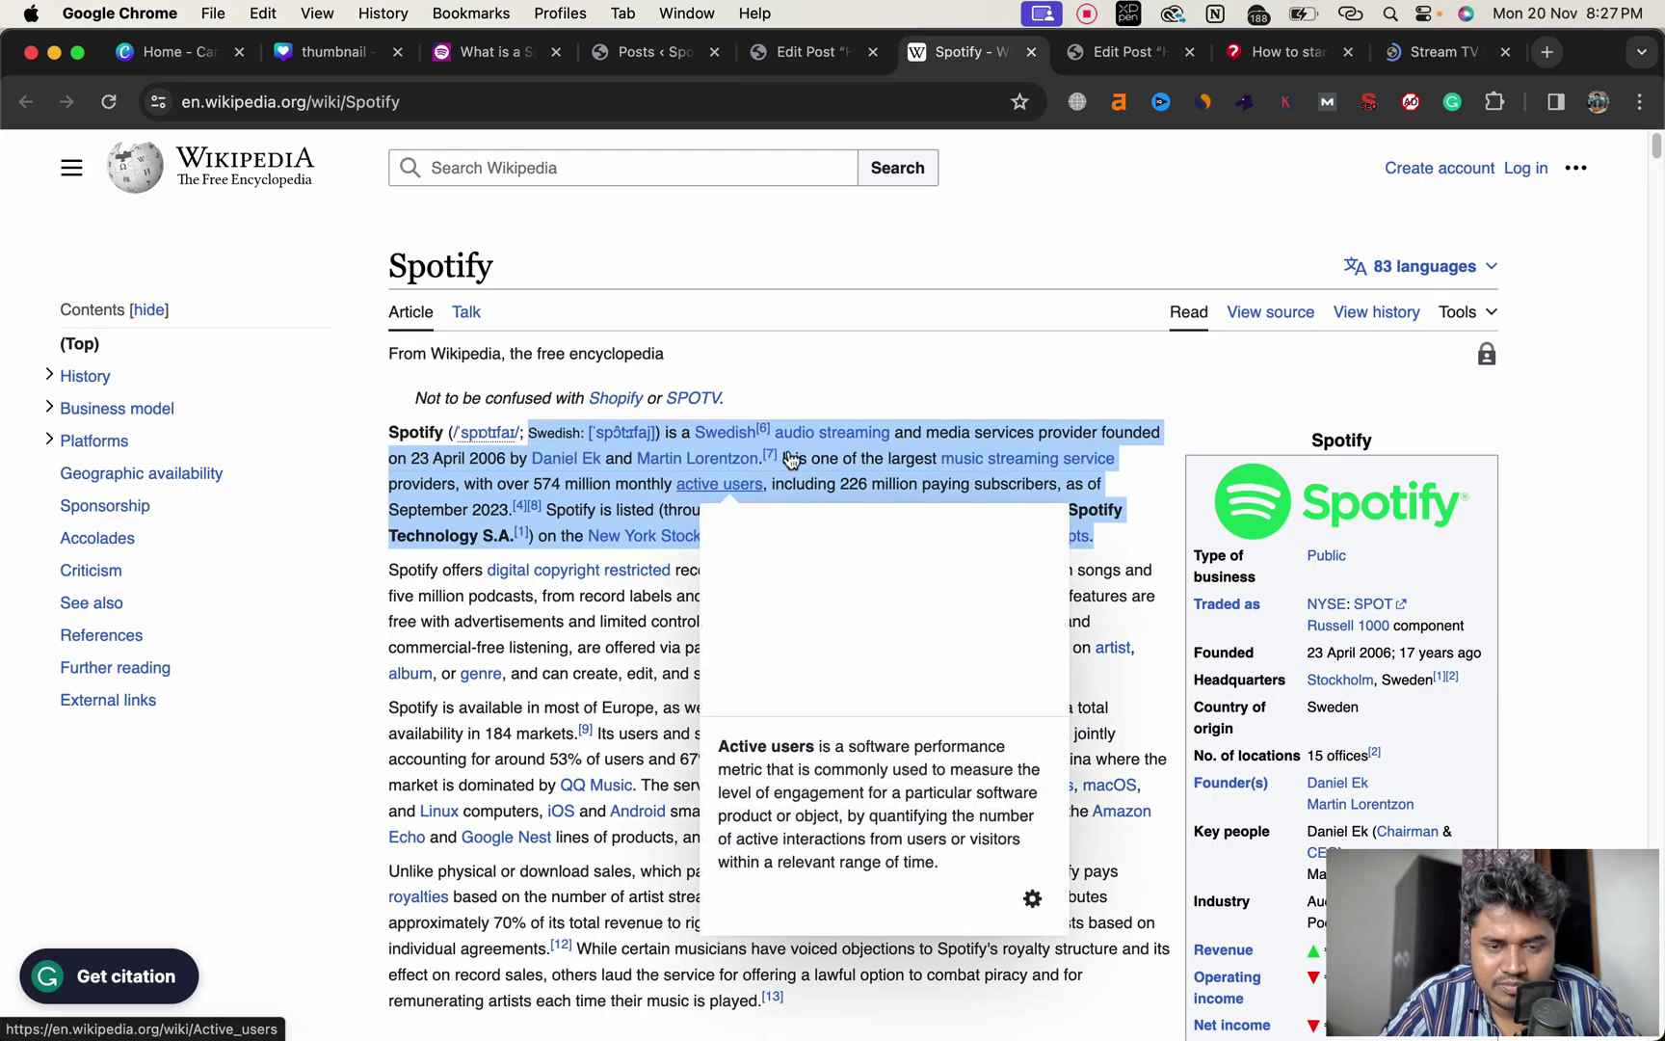
- Insert "active" into the linked text so that it reads "574 million monthly active users"
click(818, 58)
click(1085, 694)
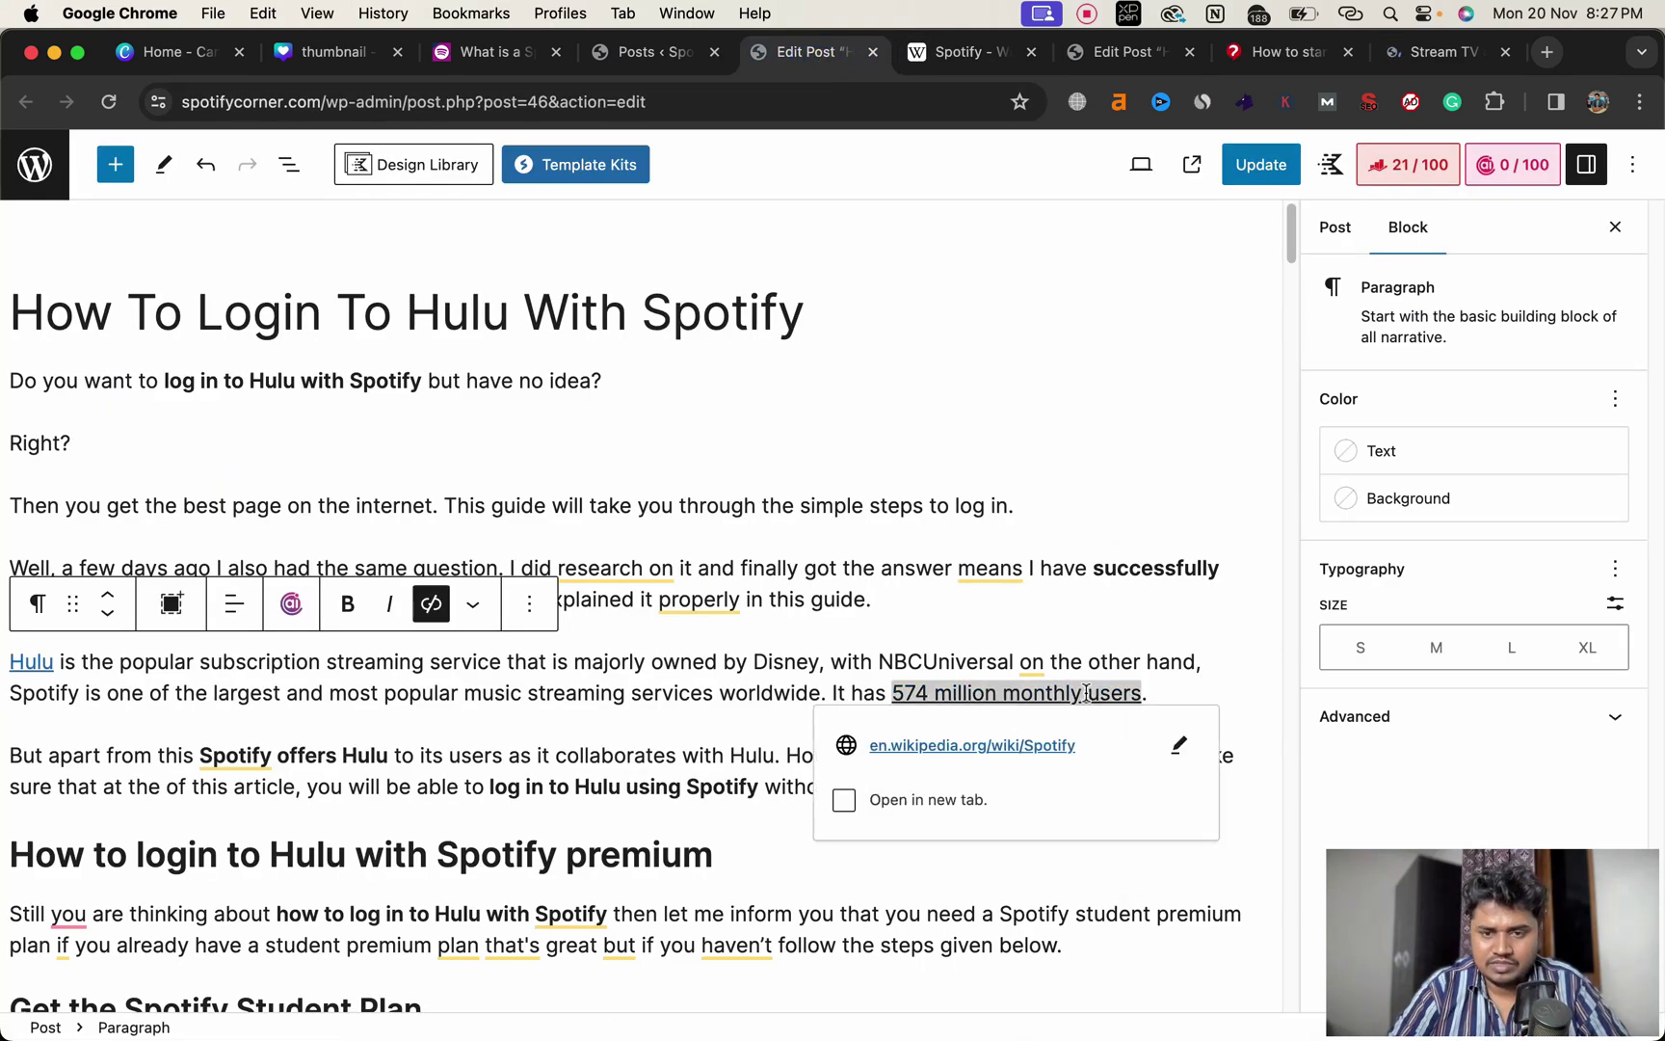
text(active)
click(1172, 569)
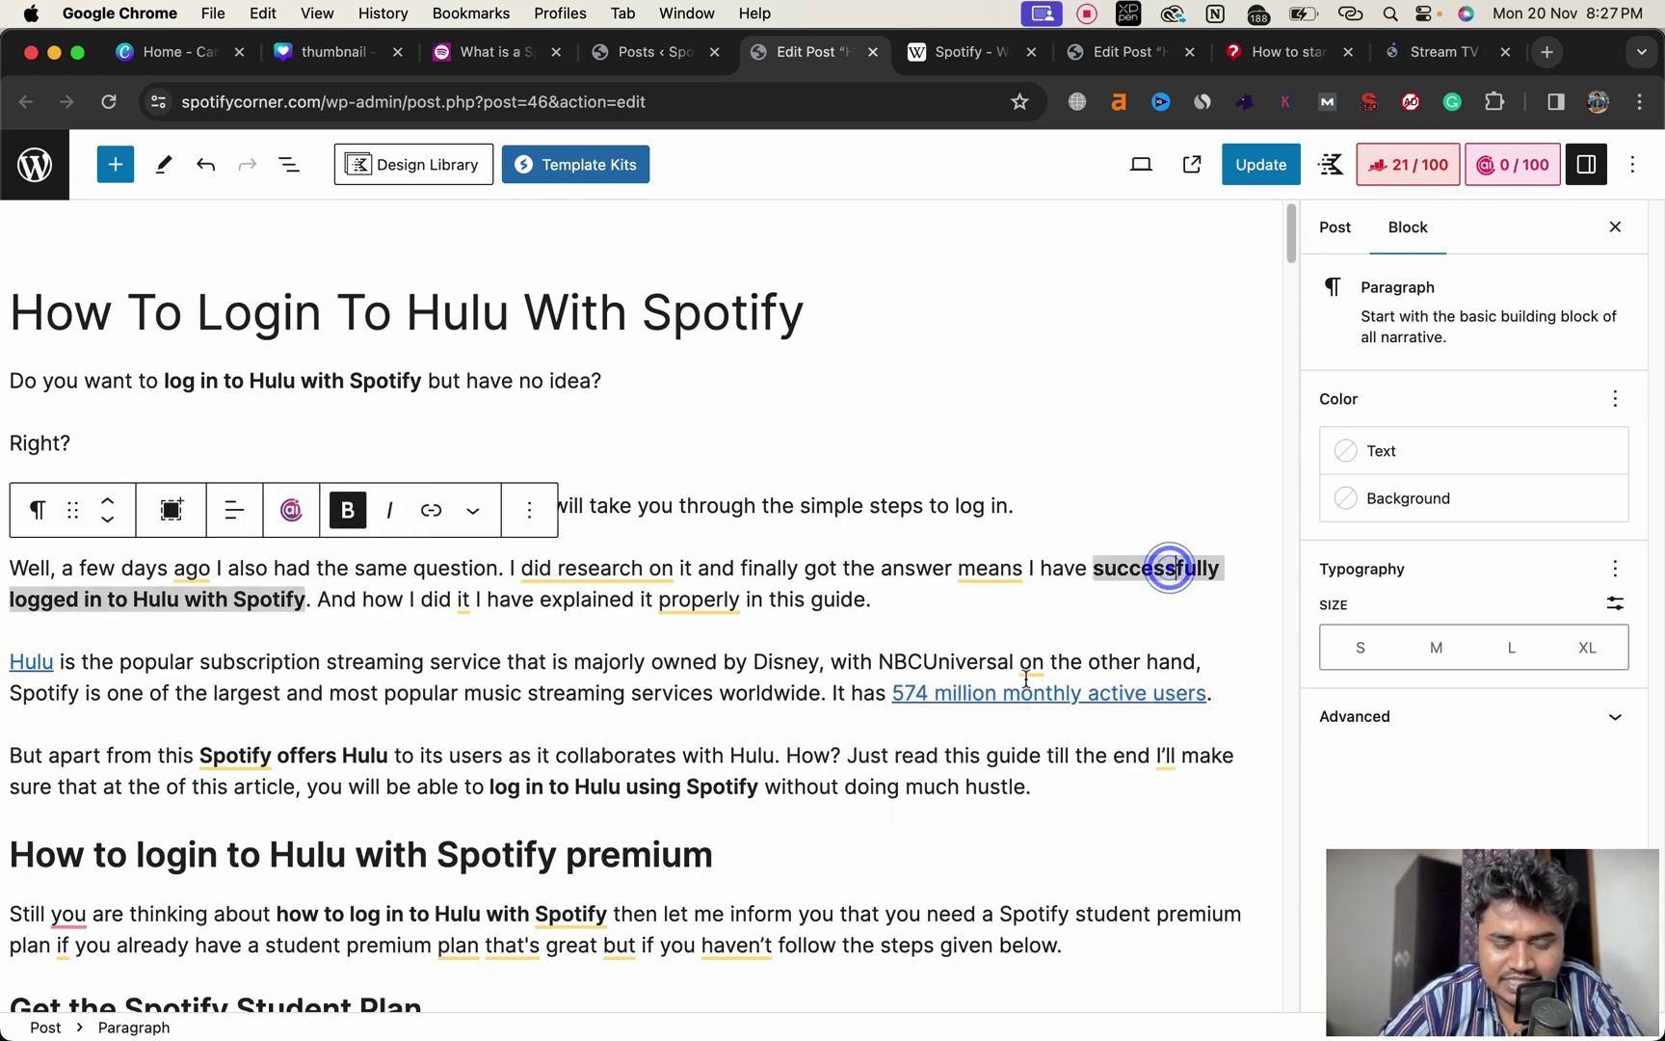
- Copy the linked text and search Google in a new tab for "574 million monthly active users spotify"
click(975, 690)
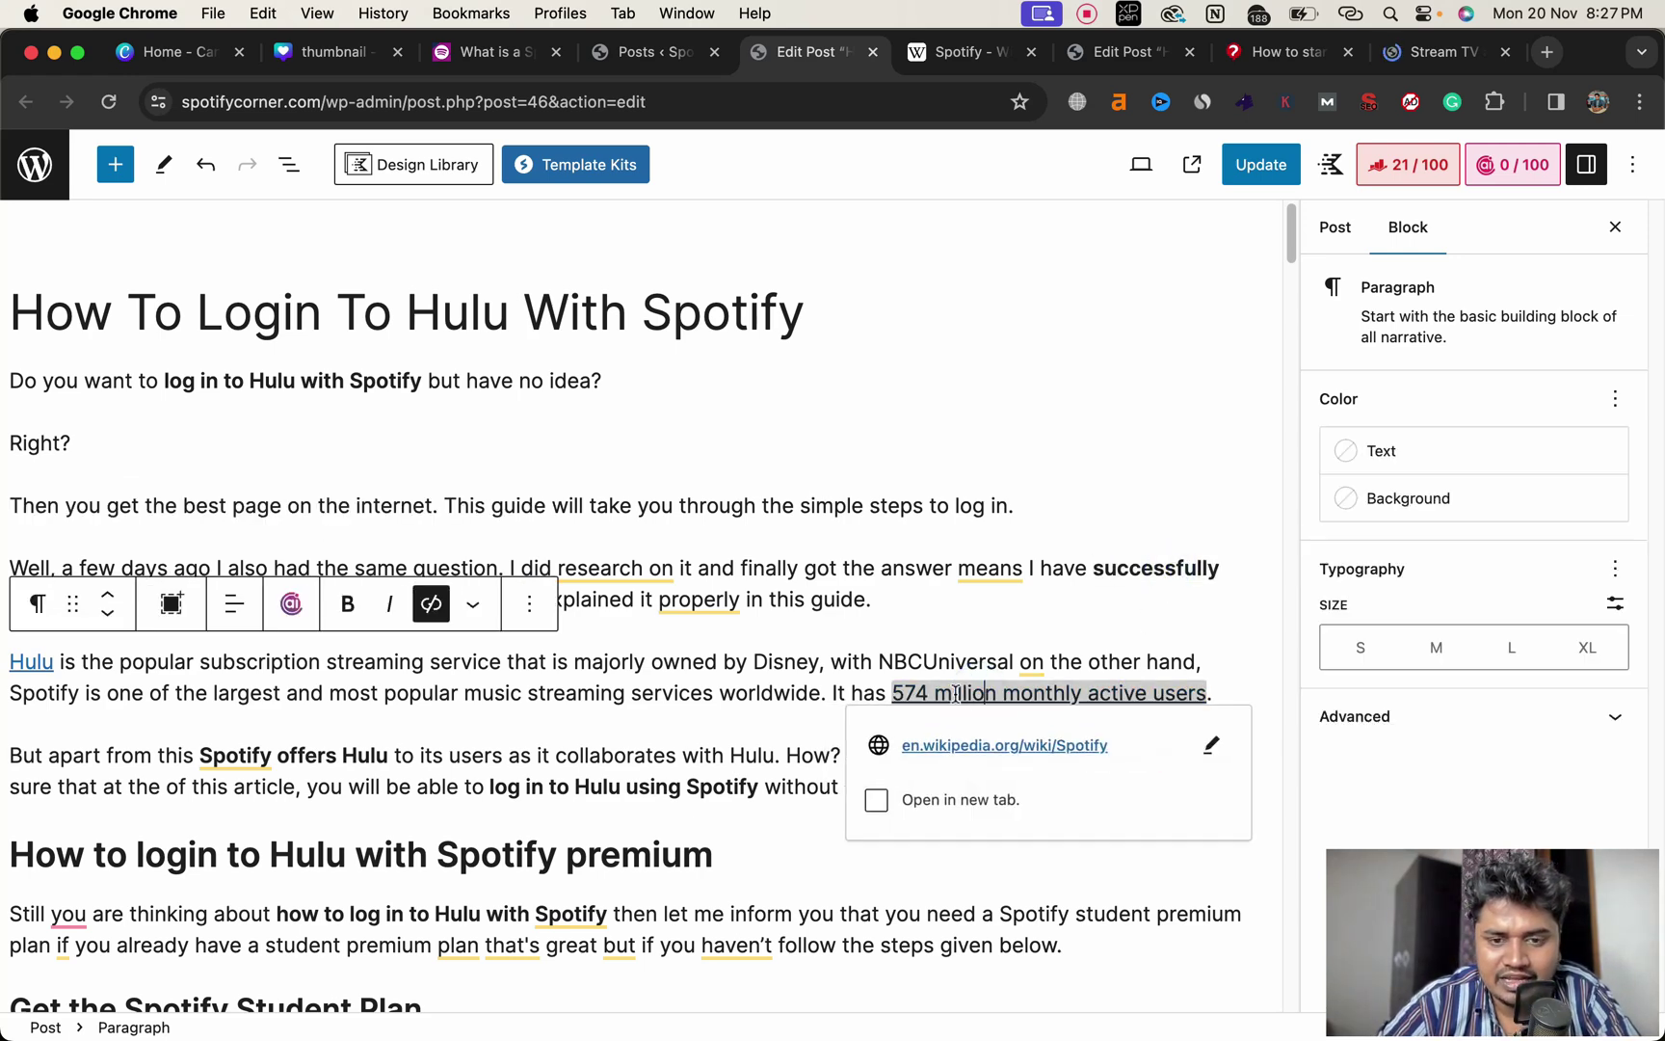
drag(894, 693, 1170, 696)
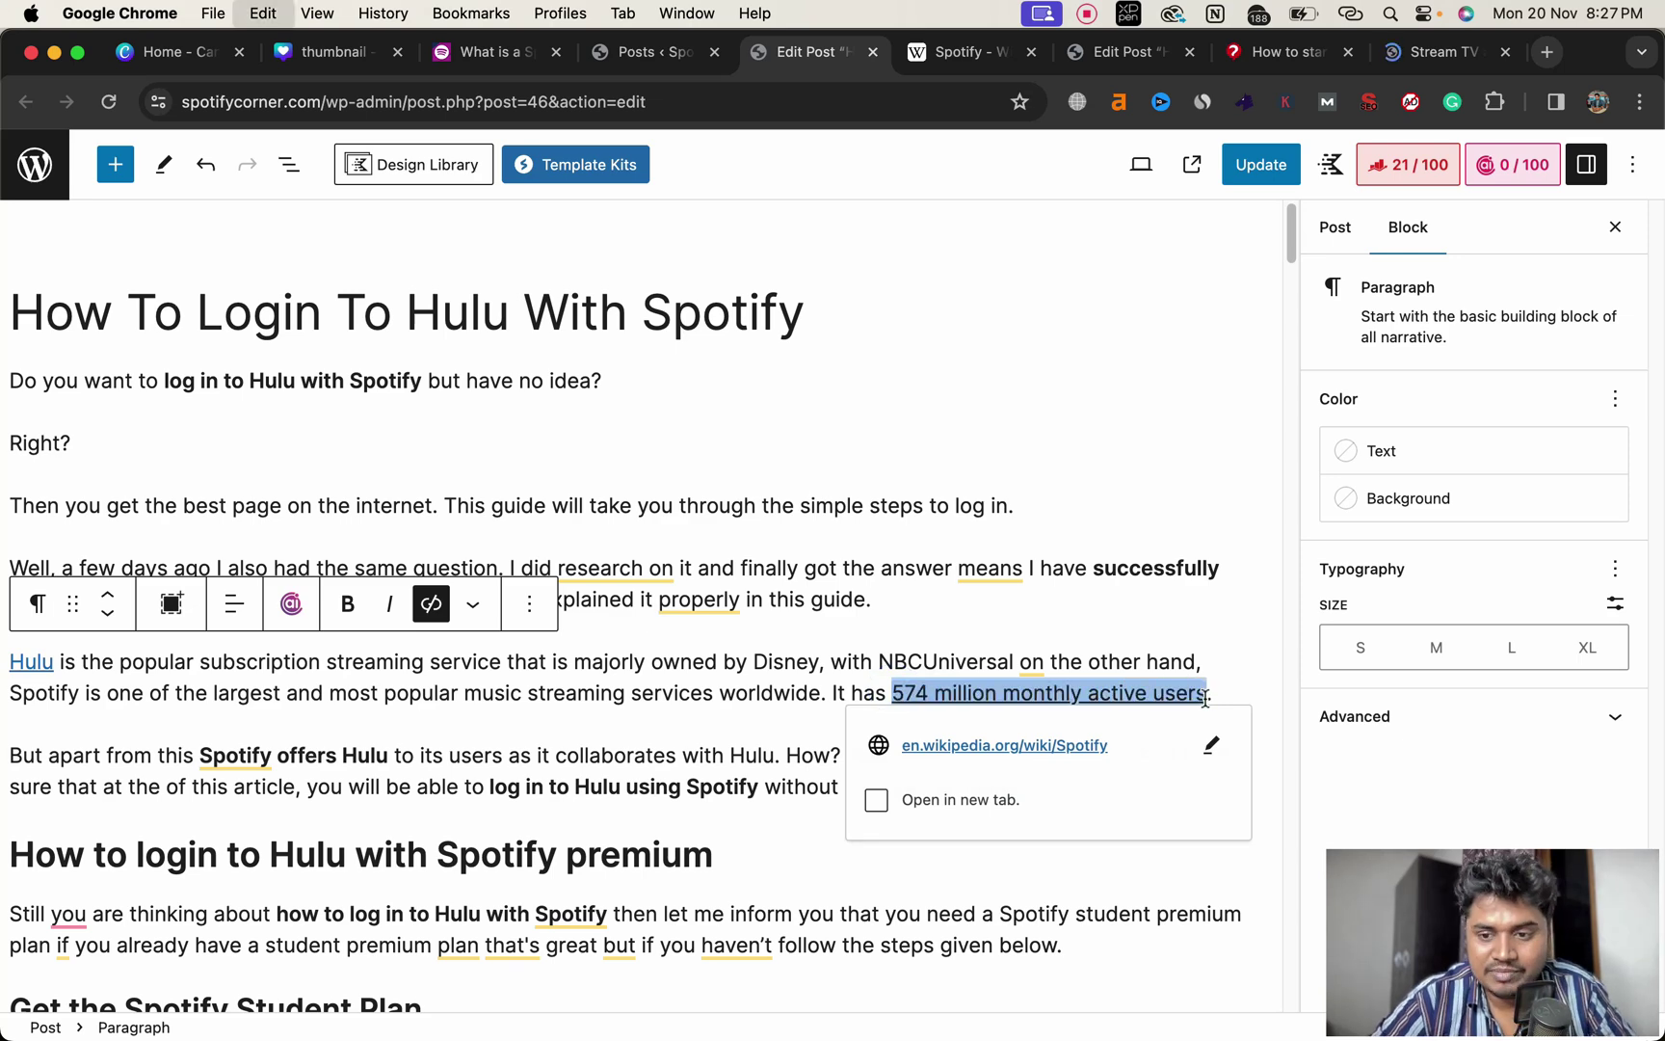
key(super+c)
key(super+t)
key(super+v)
text(spo)
text(r)
key(BackSpace)
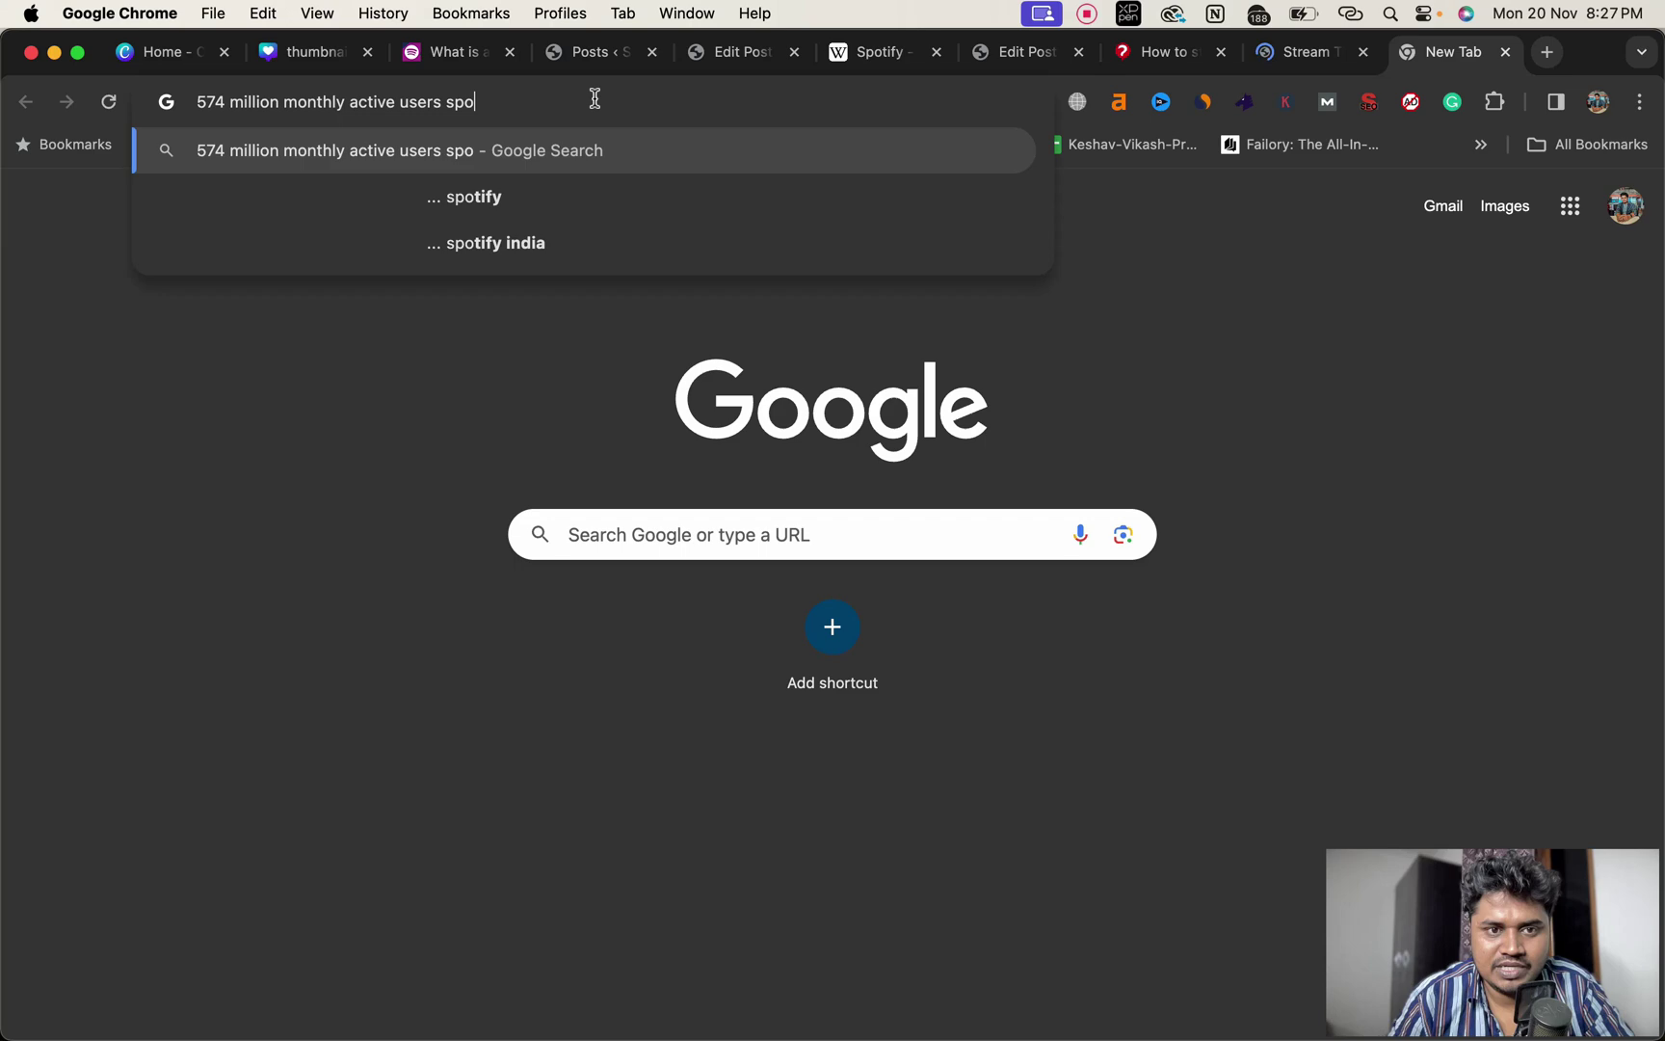
click(552, 191)
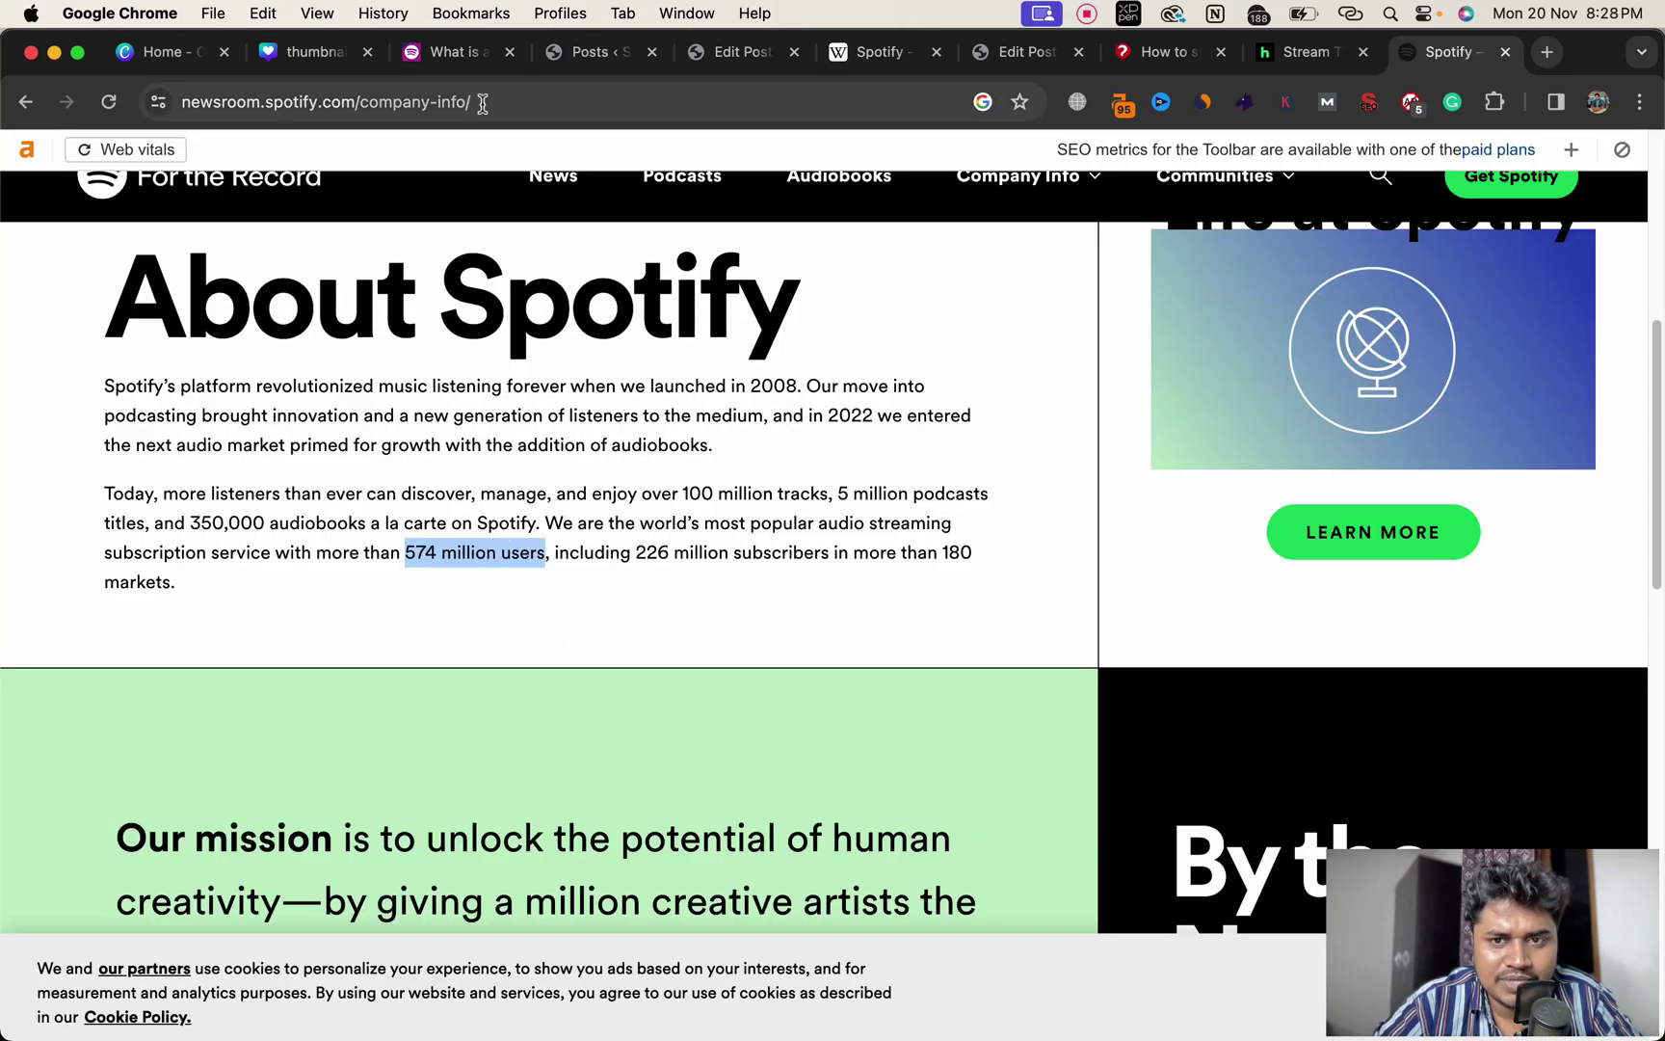
- Close the editor tab of the group session post and the competing "How to start" article tab beside it
click(1015, 52)
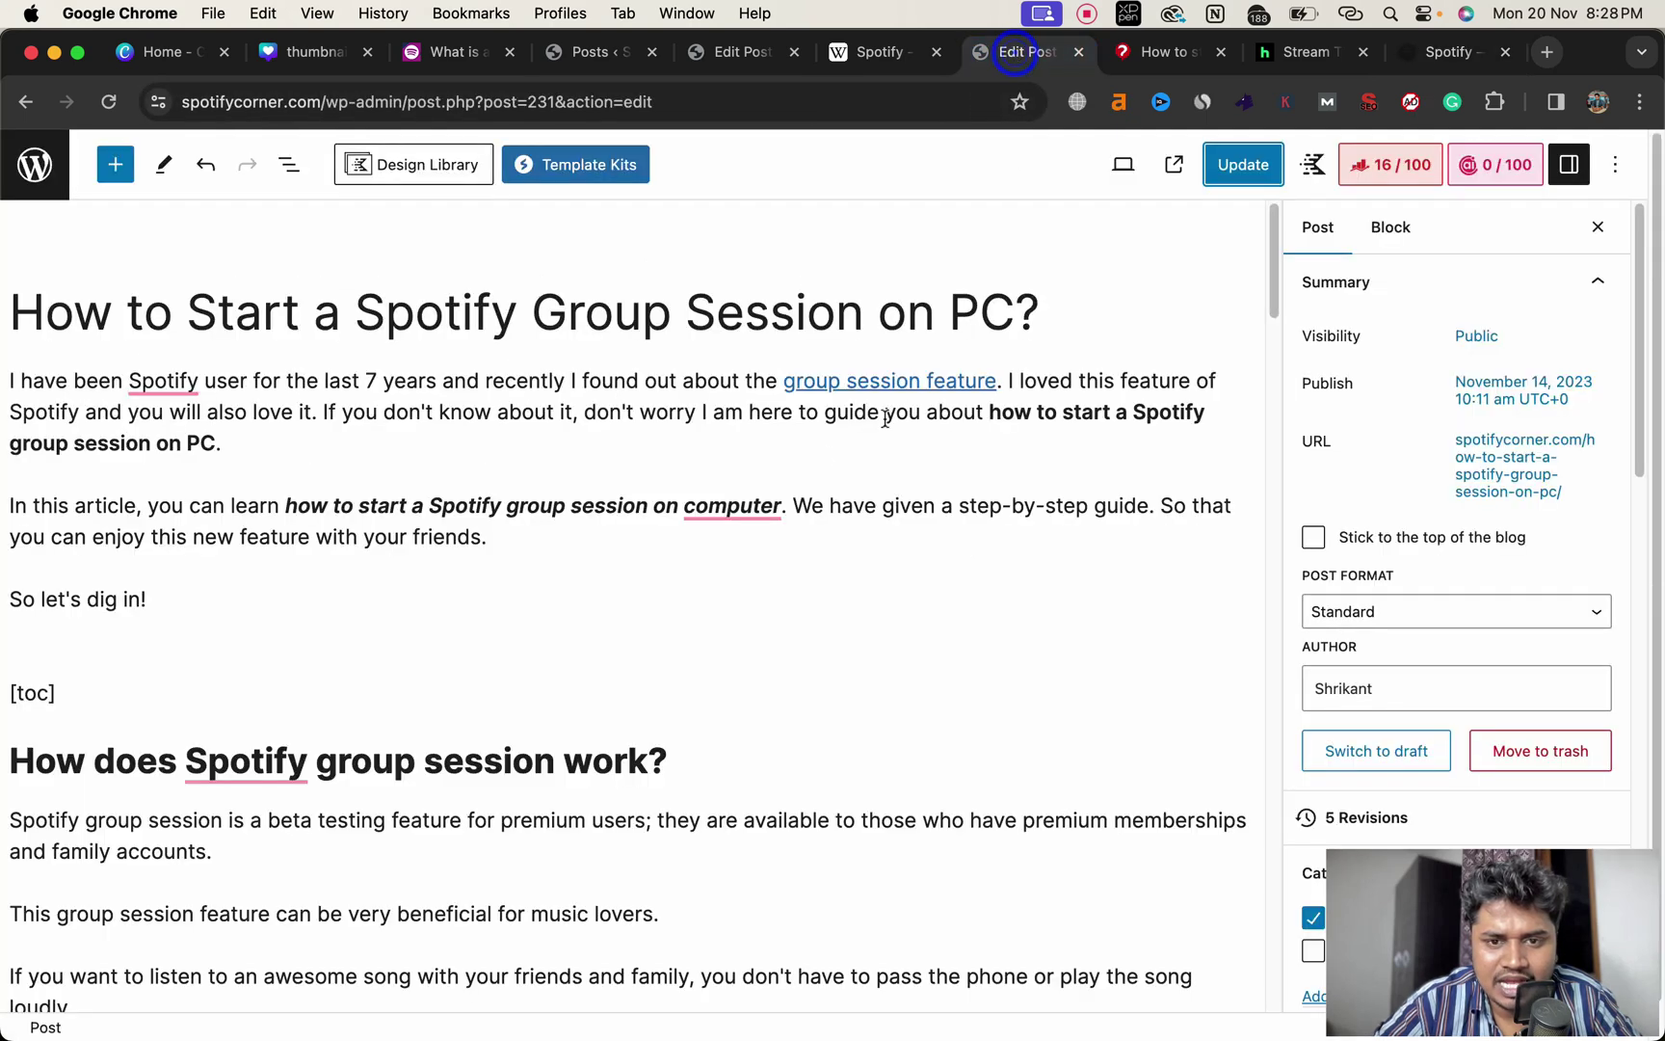
click(1079, 52)
click(1079, 52)
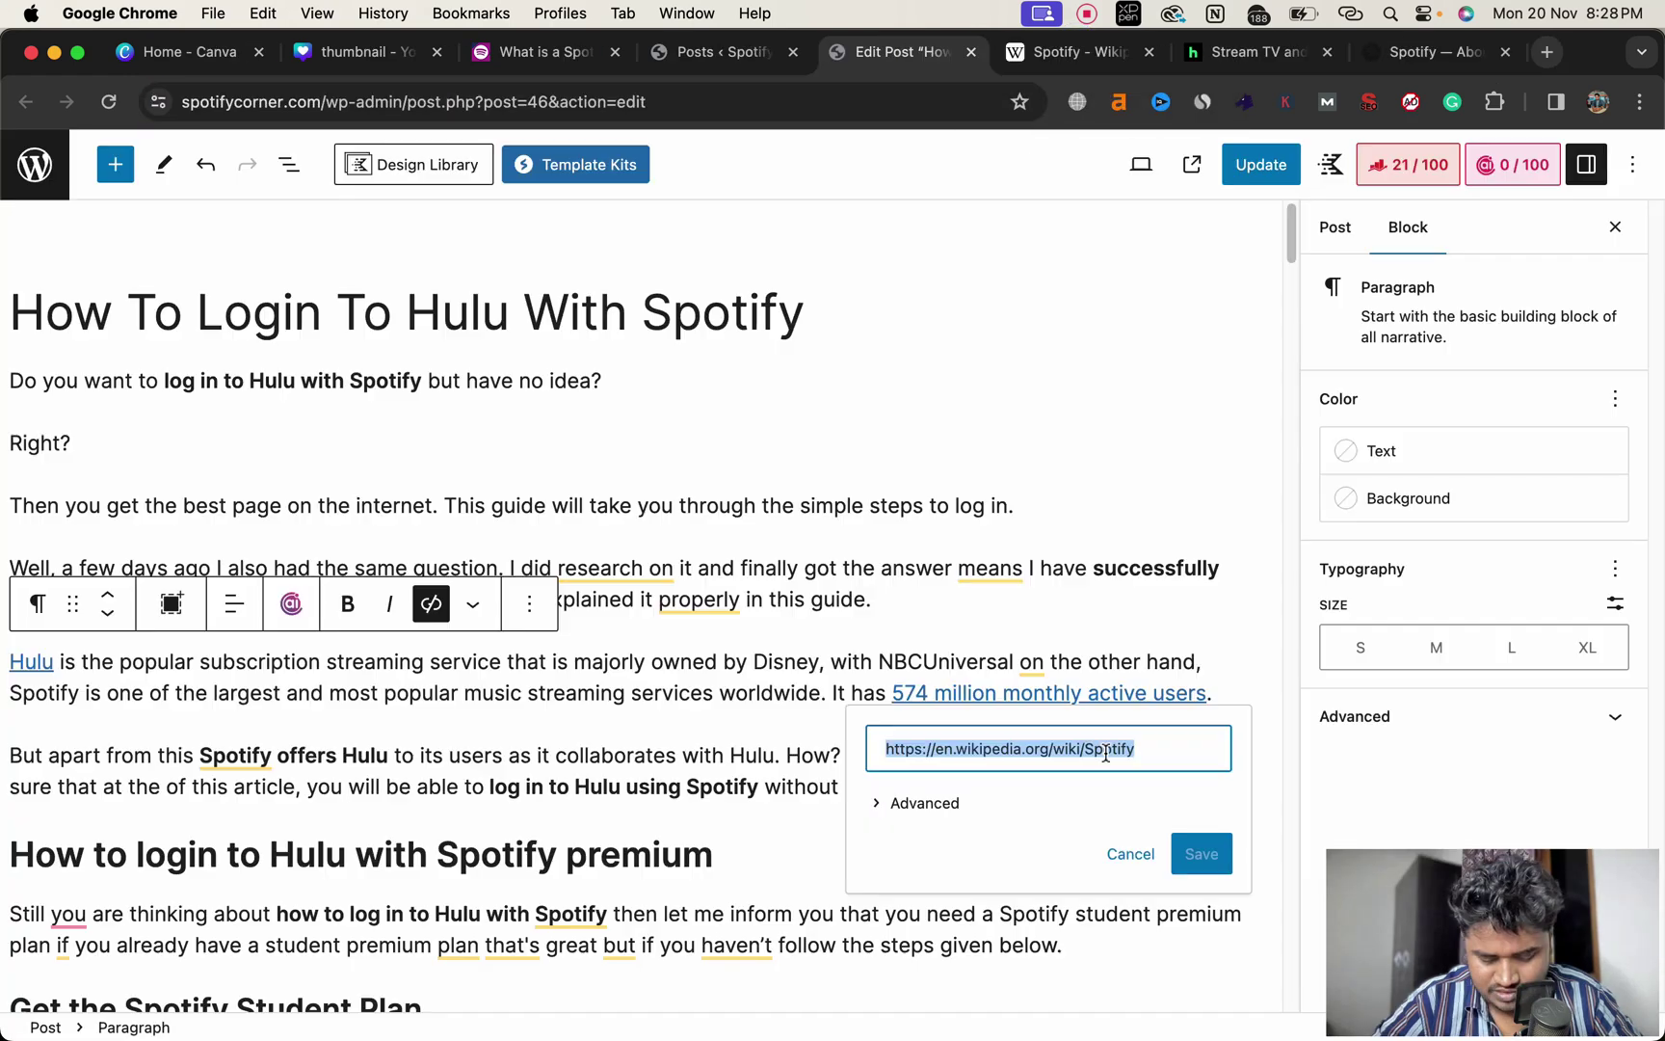
- Replace the Wikipedia target of "574 million monthly active users" with the copied Spotify newsroom company-info link and save the post
key(super+v)
key(Return)
key(super+s)
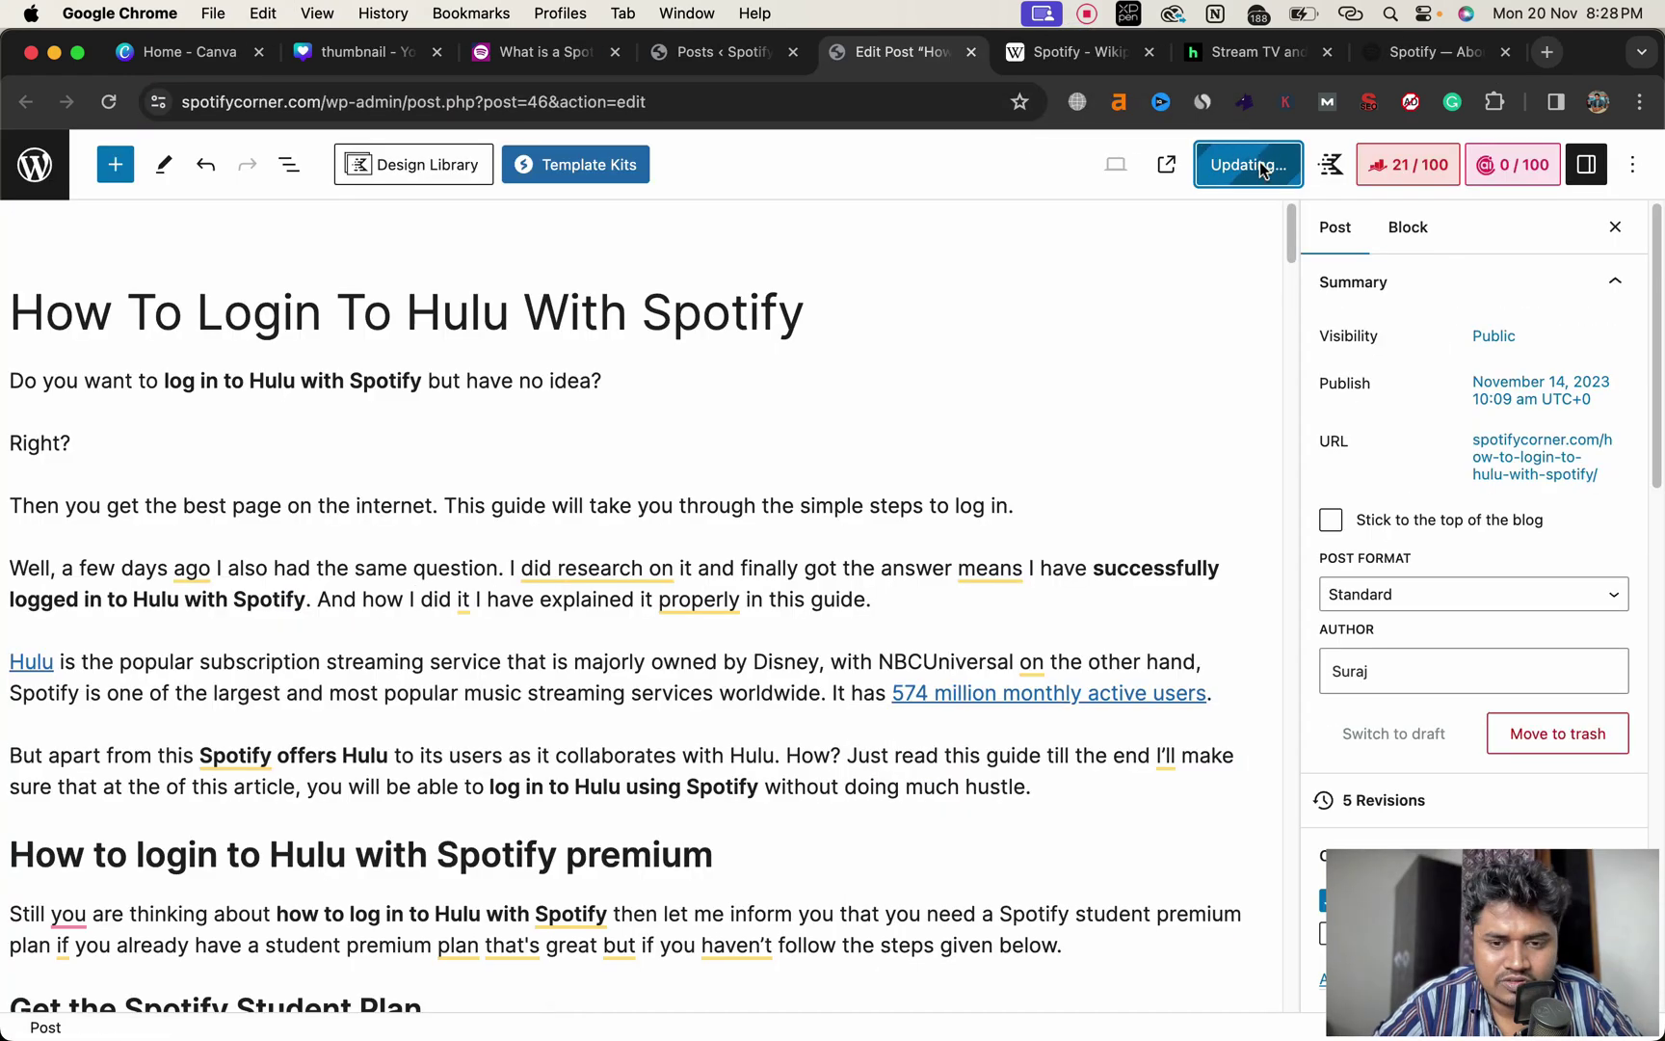
- Select "574 million users" on Spotify's newsroom company-info page and copy a link to that highlighted text
click(1402, 56)
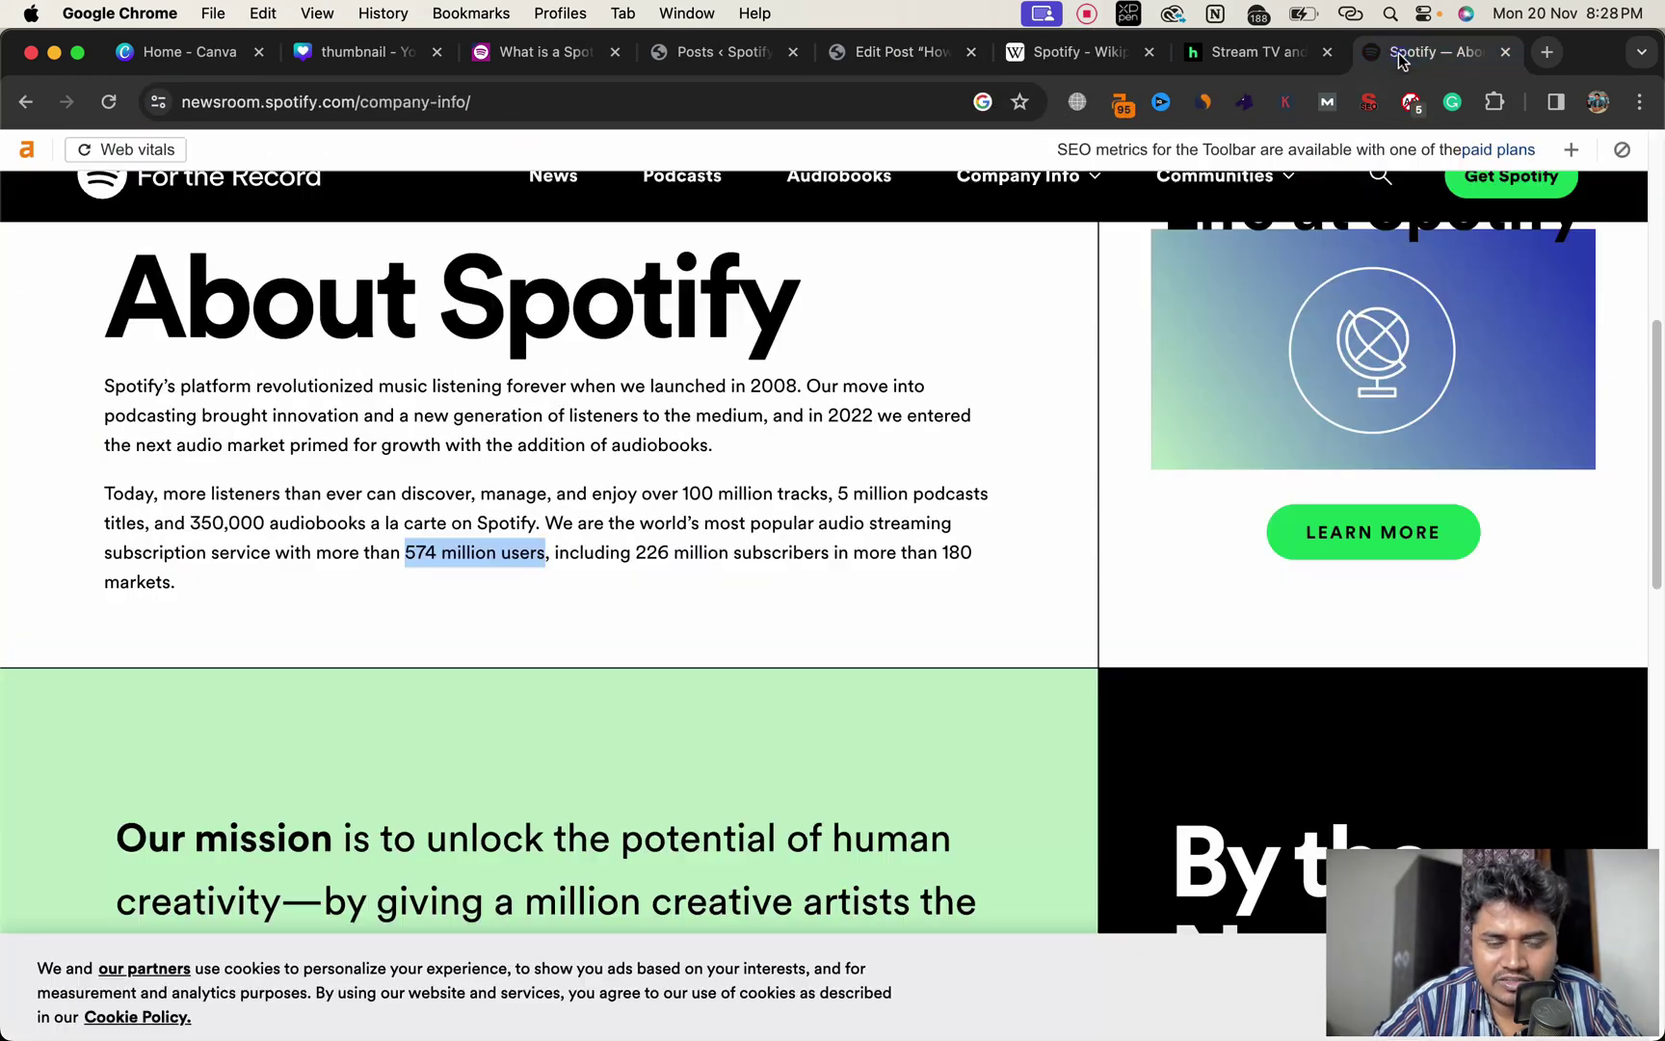
click(636, 602)
drag(545, 556, 412, 557)
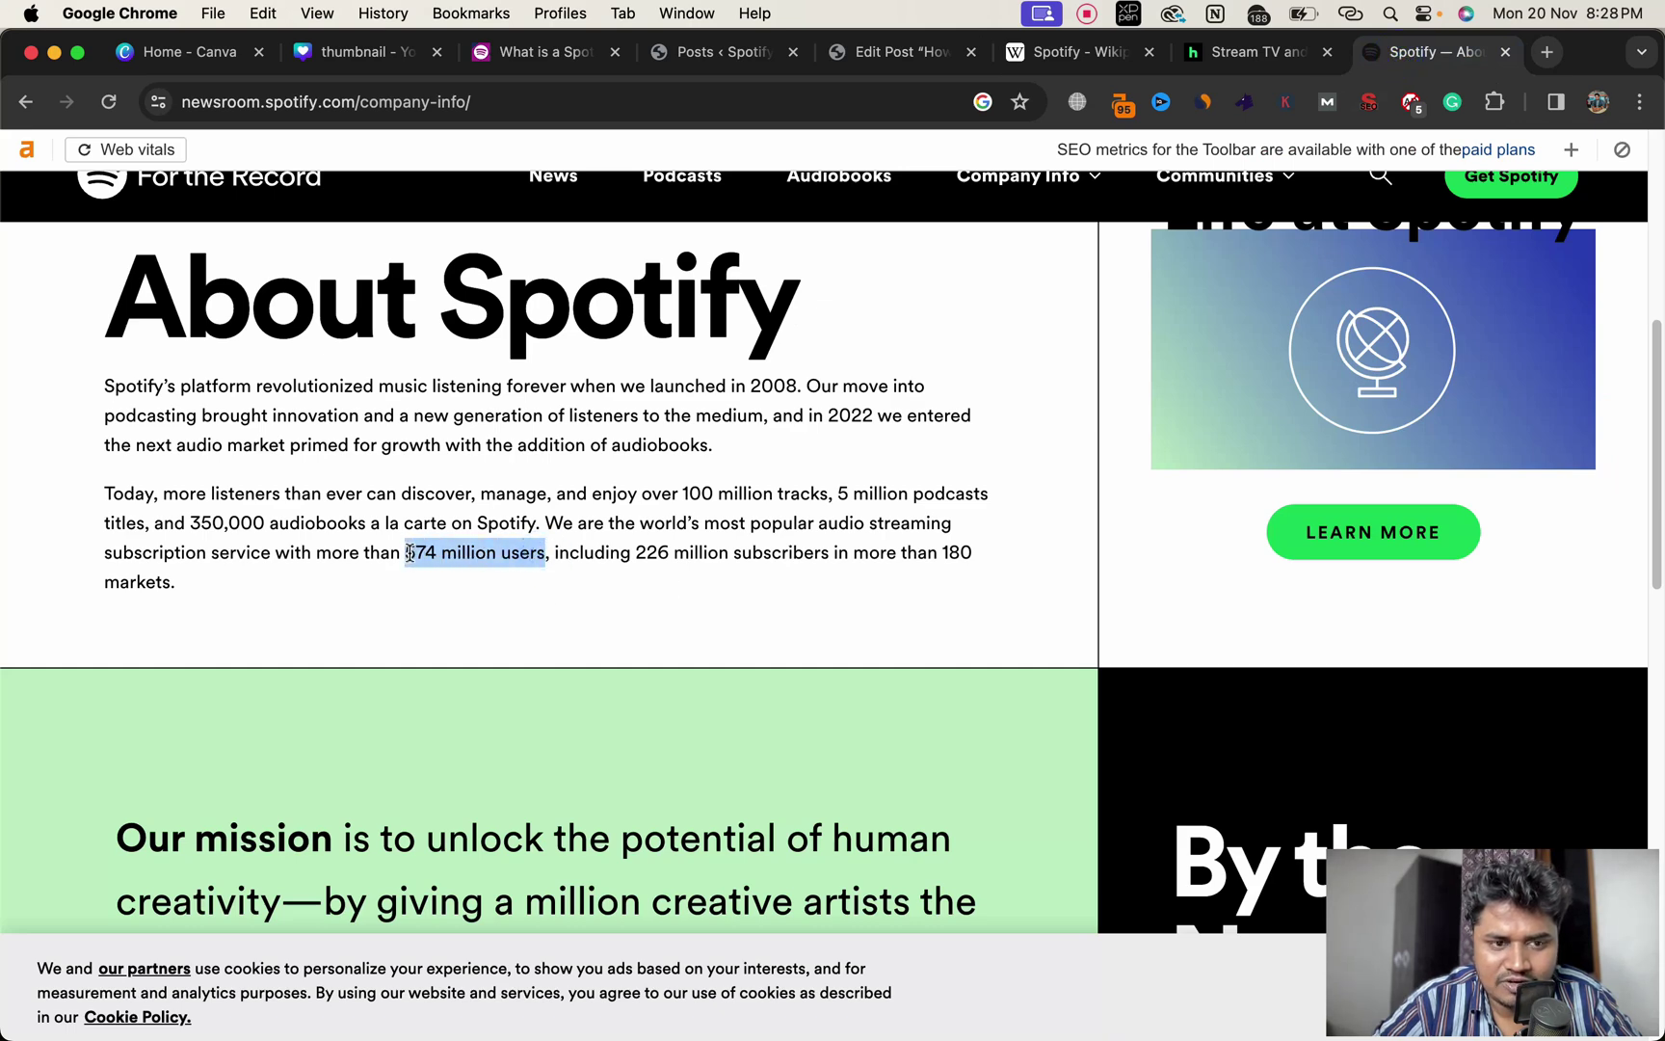
right_click(409, 554)
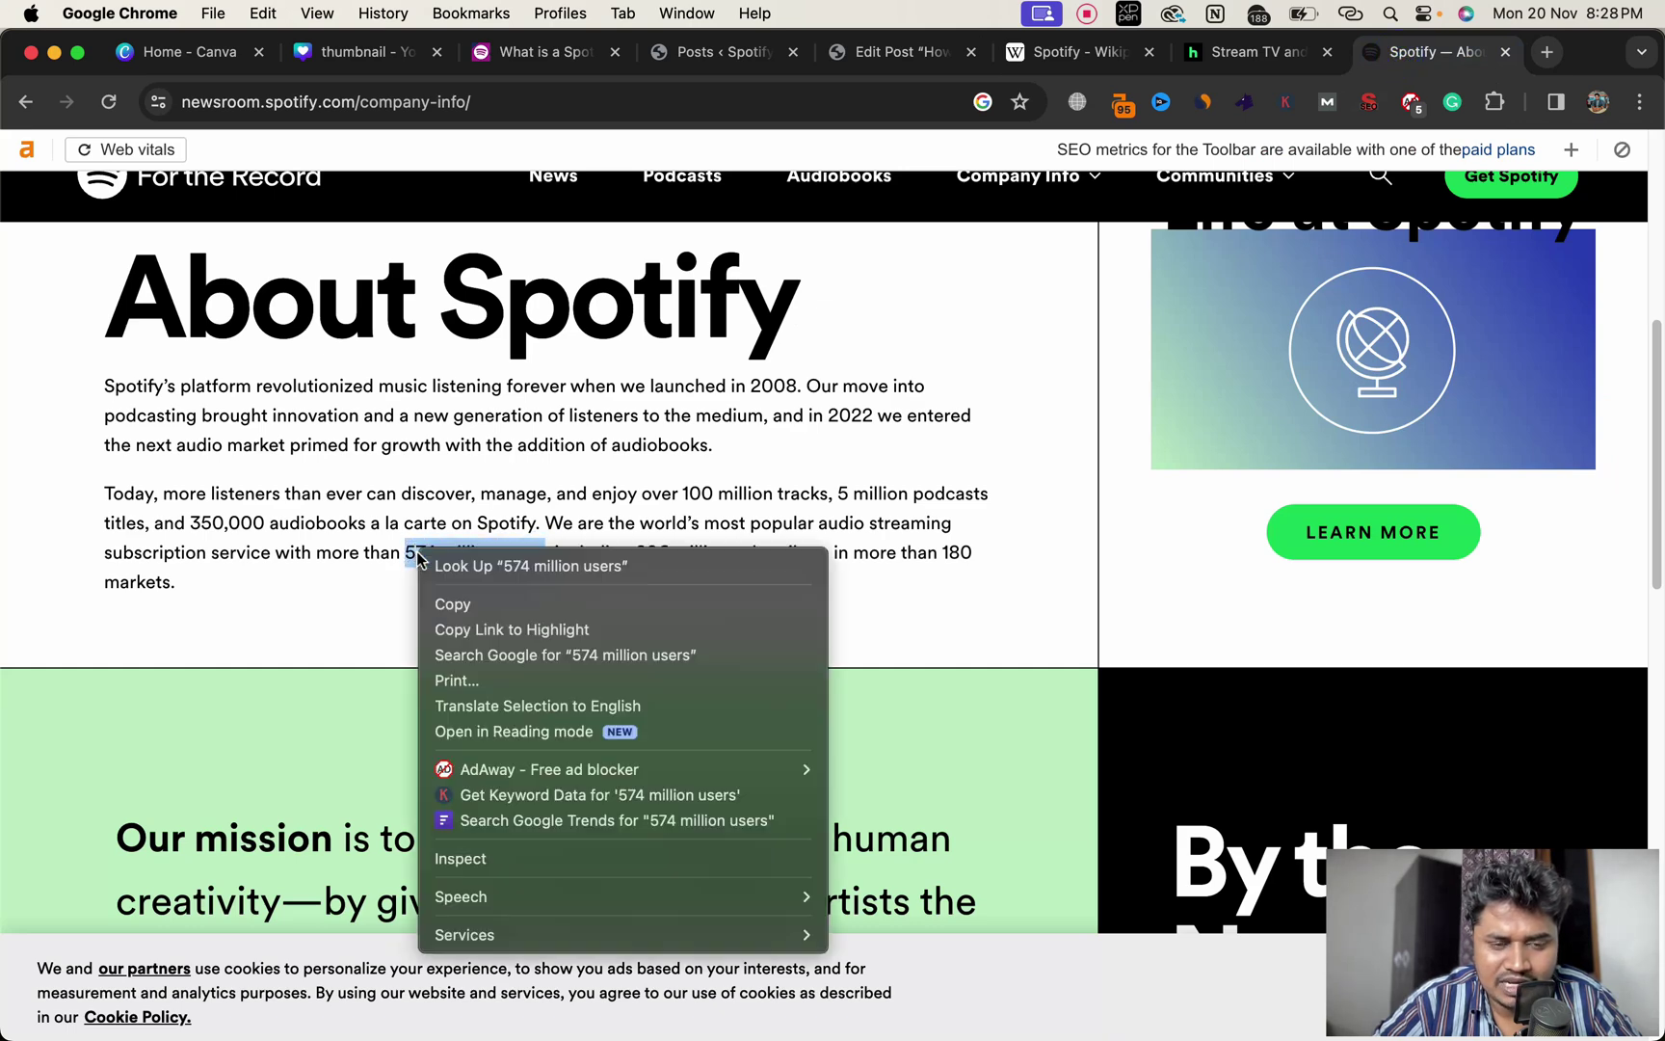
click(480, 631)
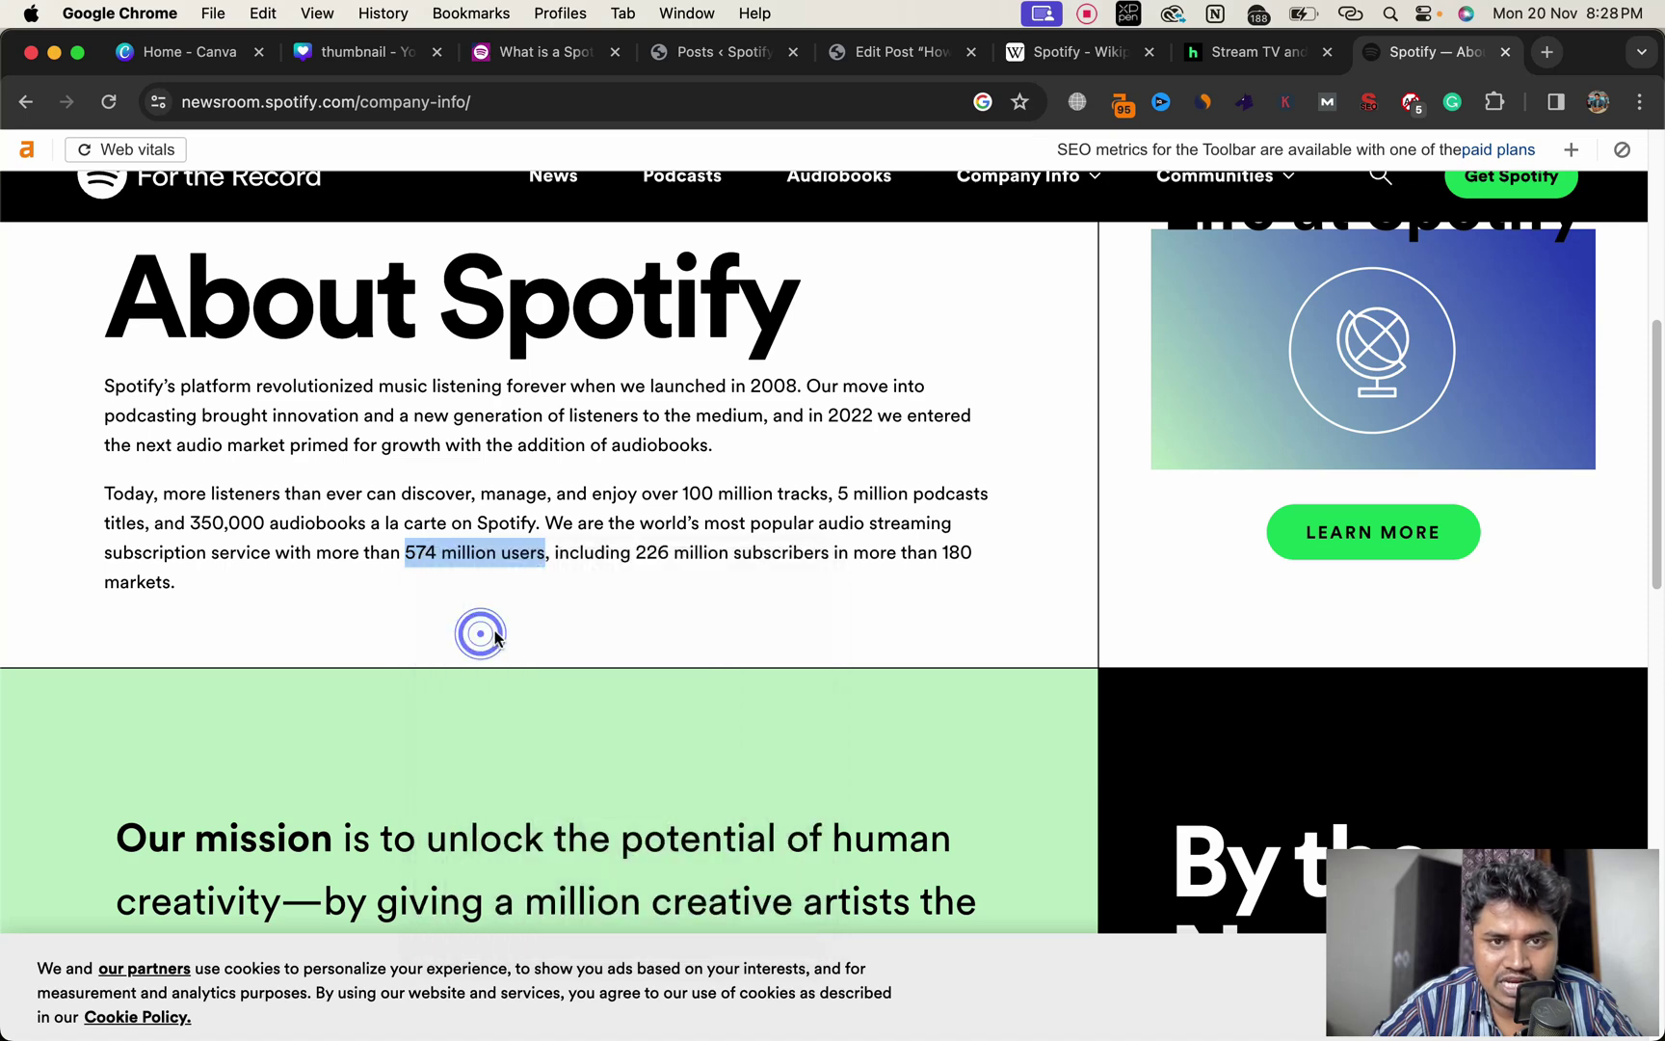
- Return to the Hulu login post, update it and view the published version
click(887, 64)
click(1243, 164)
scroll(1032, 447, down, 20)
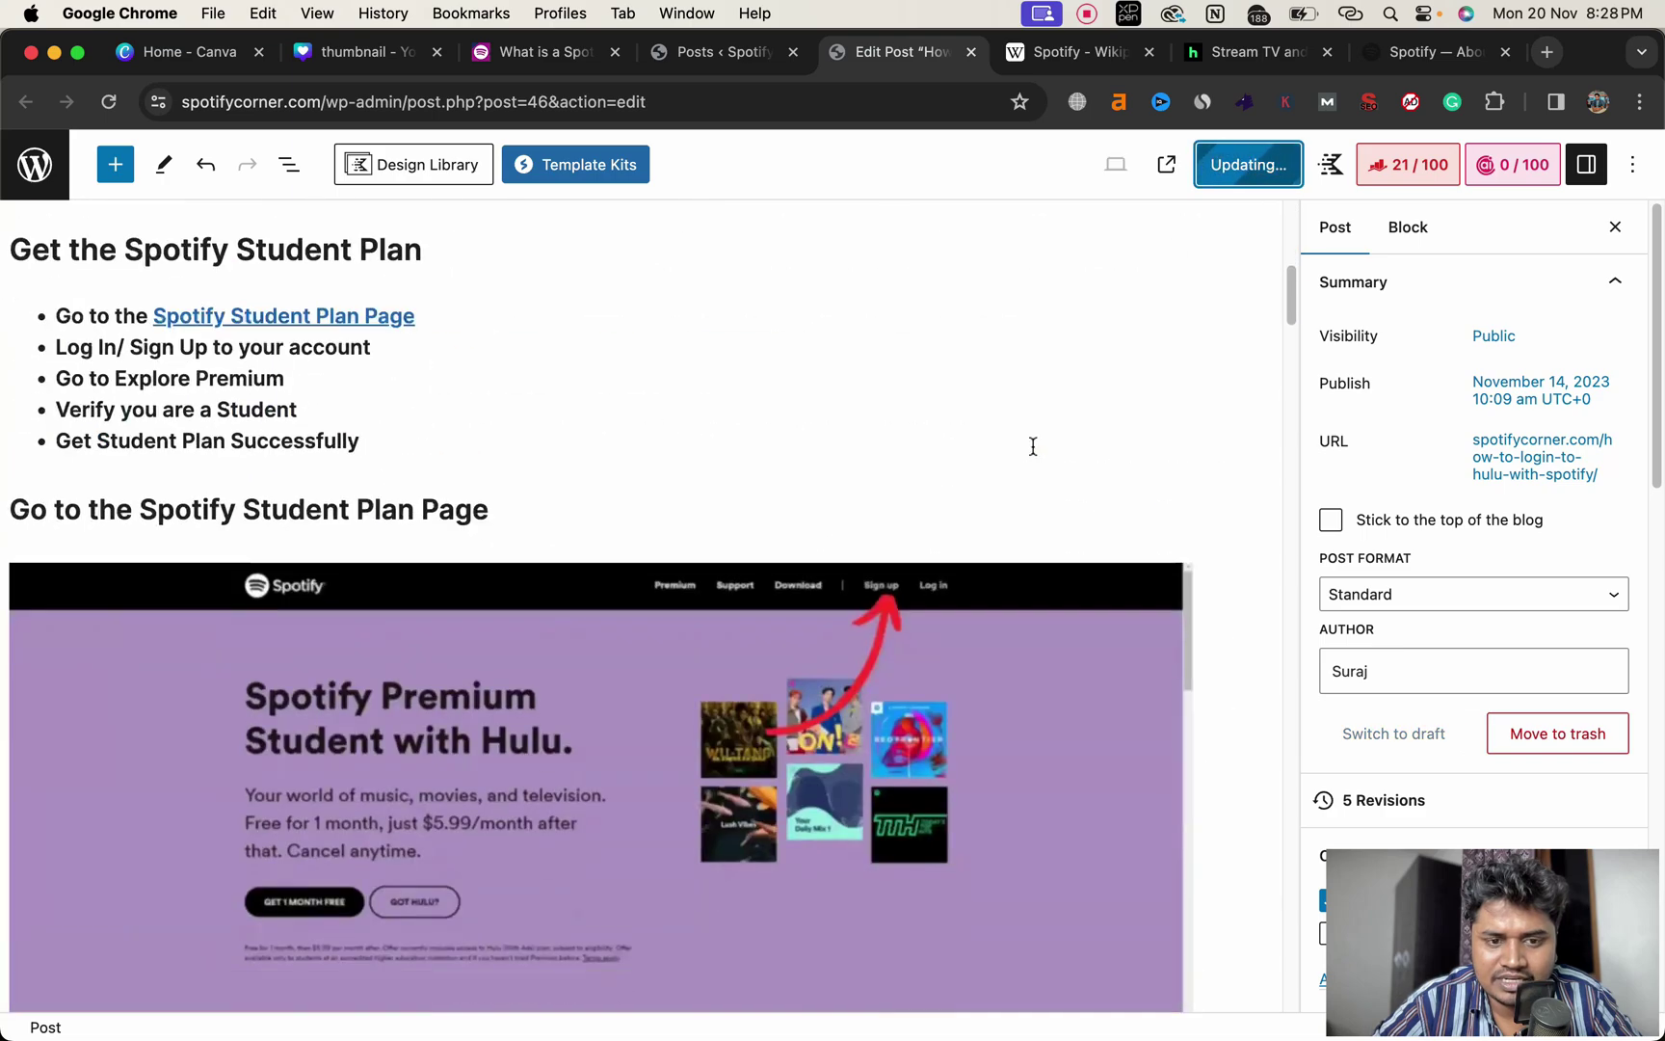
scroll(1032, 445, down, 20)
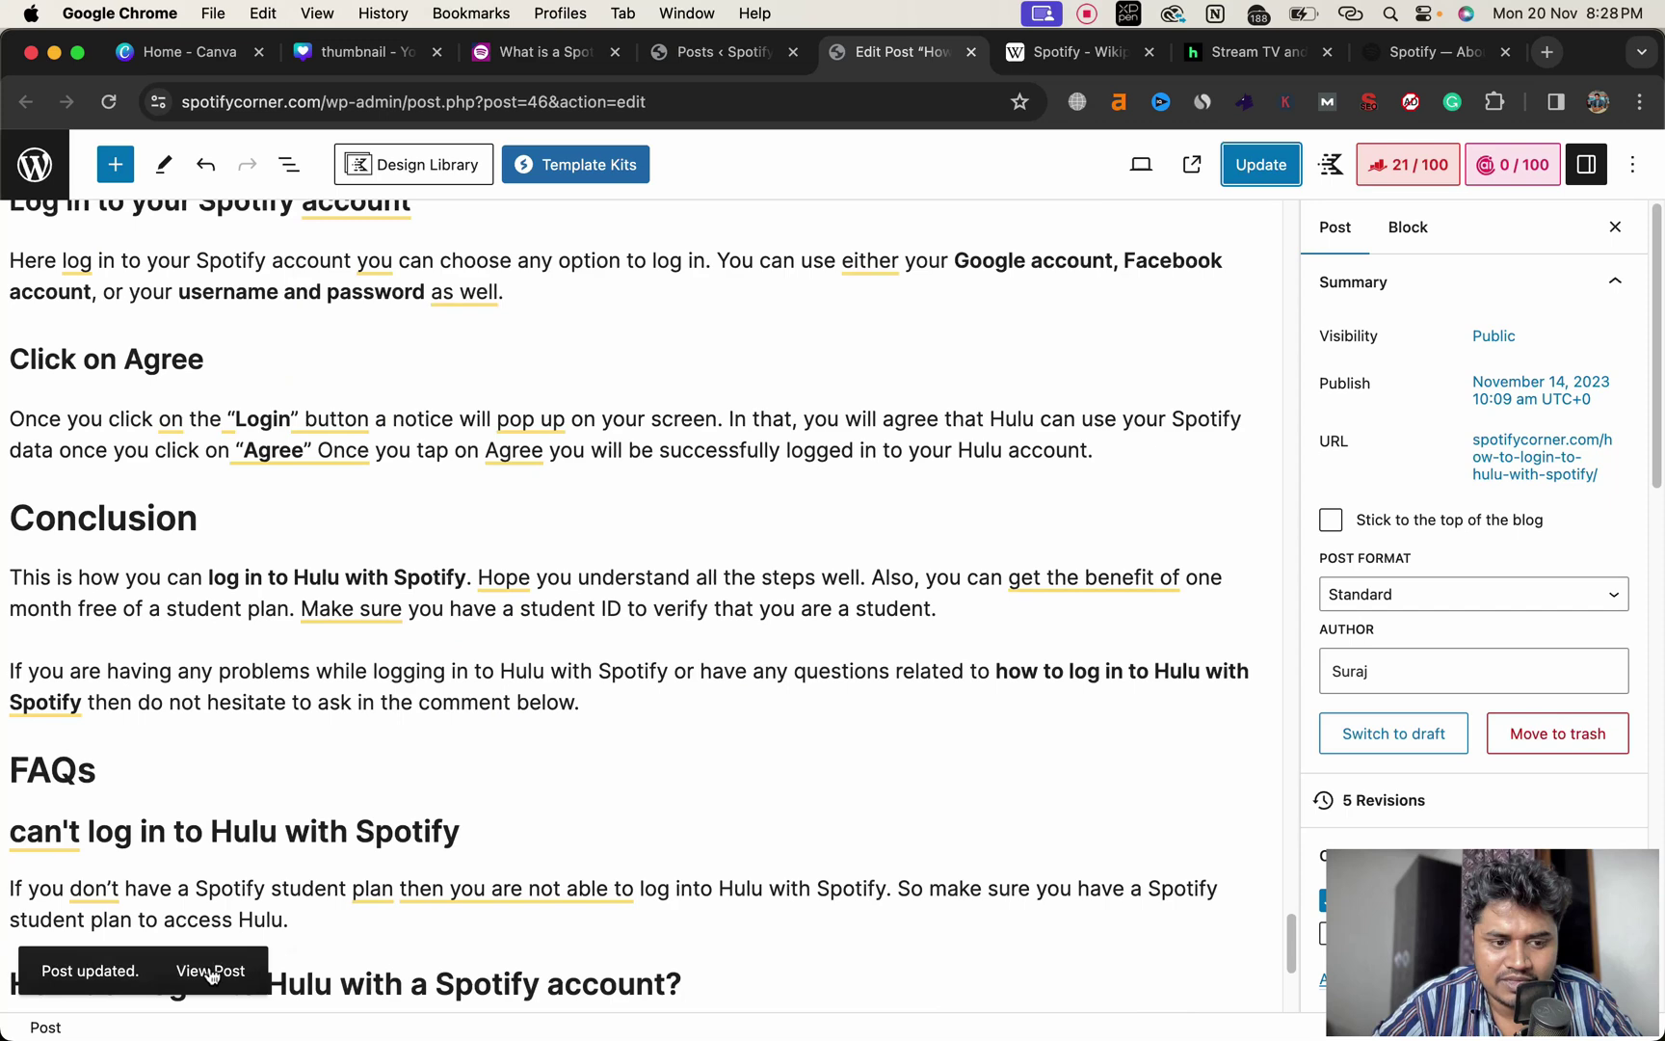
click(210, 971)
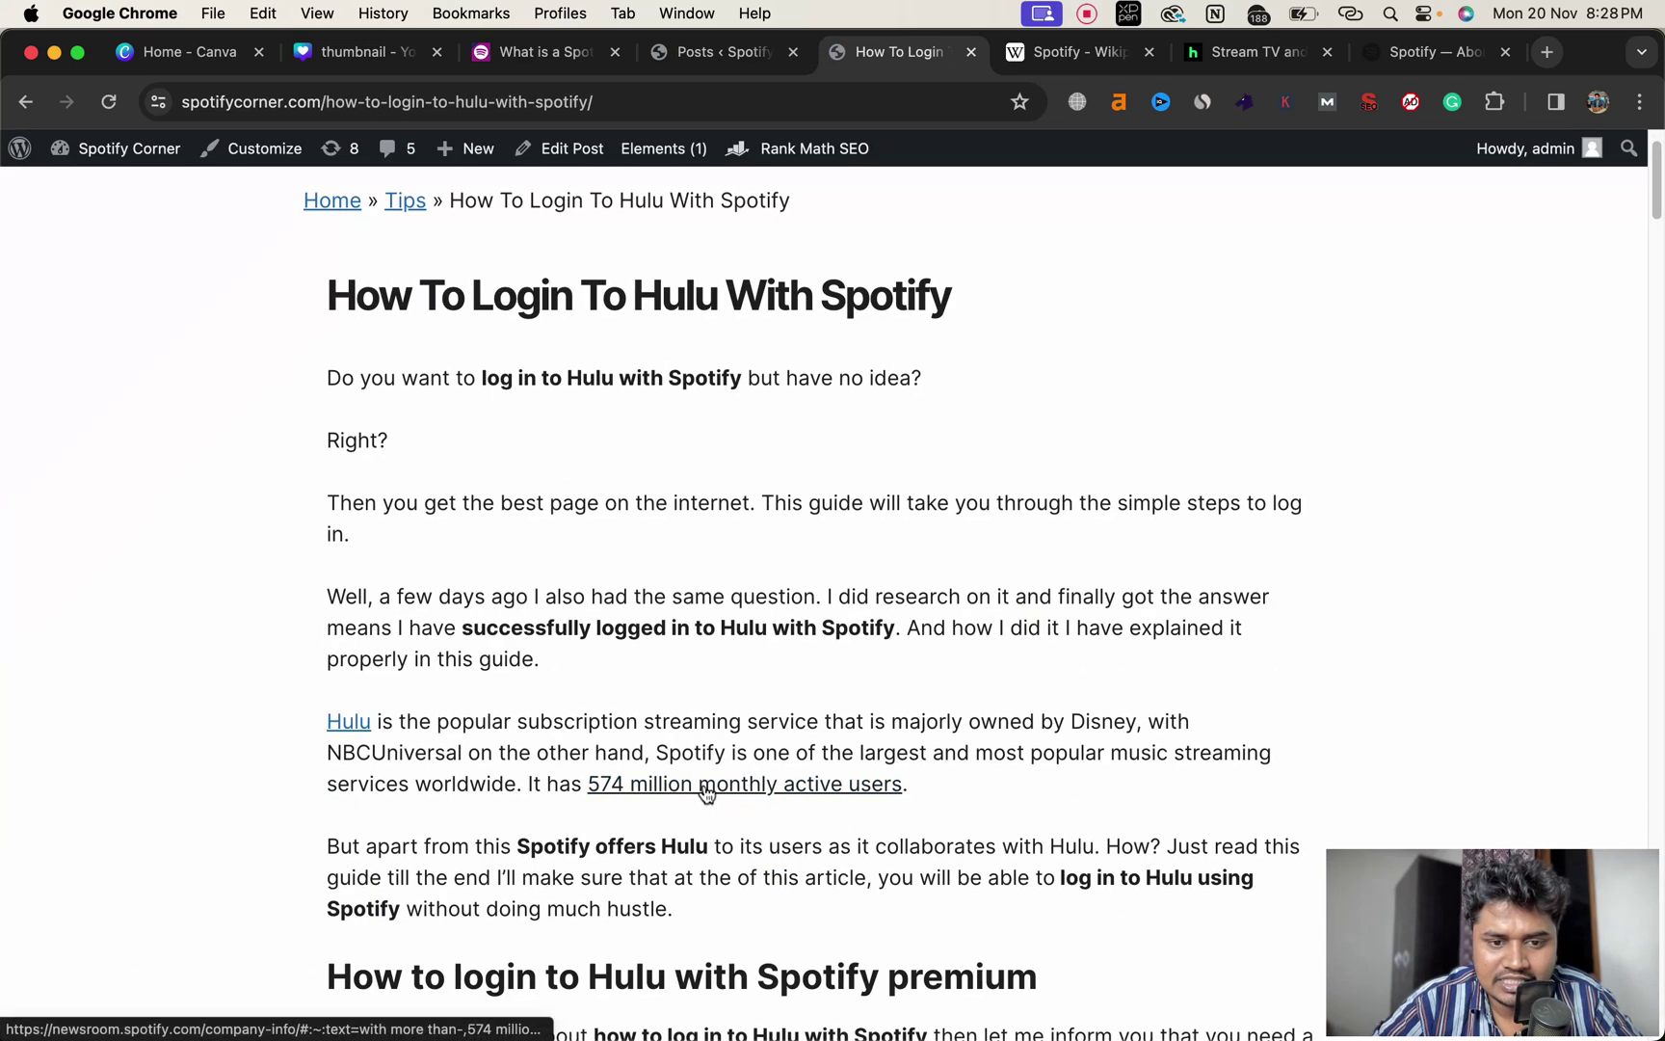
- Test the "574 million monthly active users" link on the published page, return to the article and open the site's dashboard
click(706, 787)
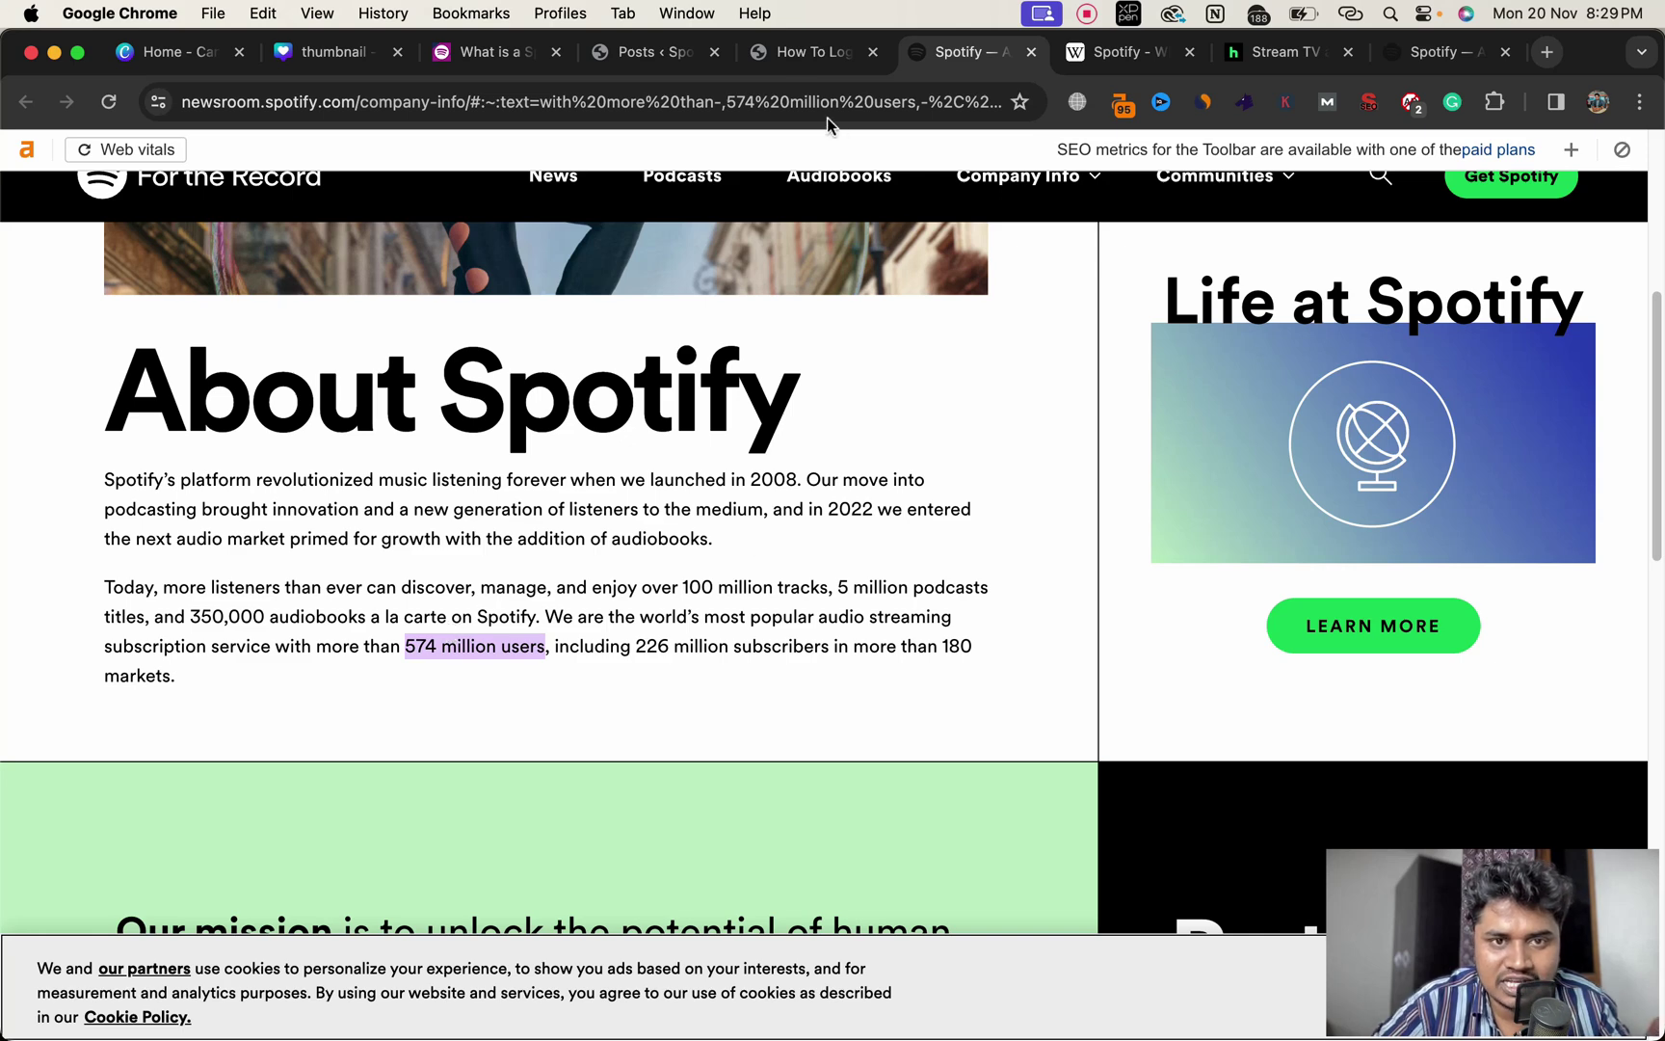
click(803, 49)
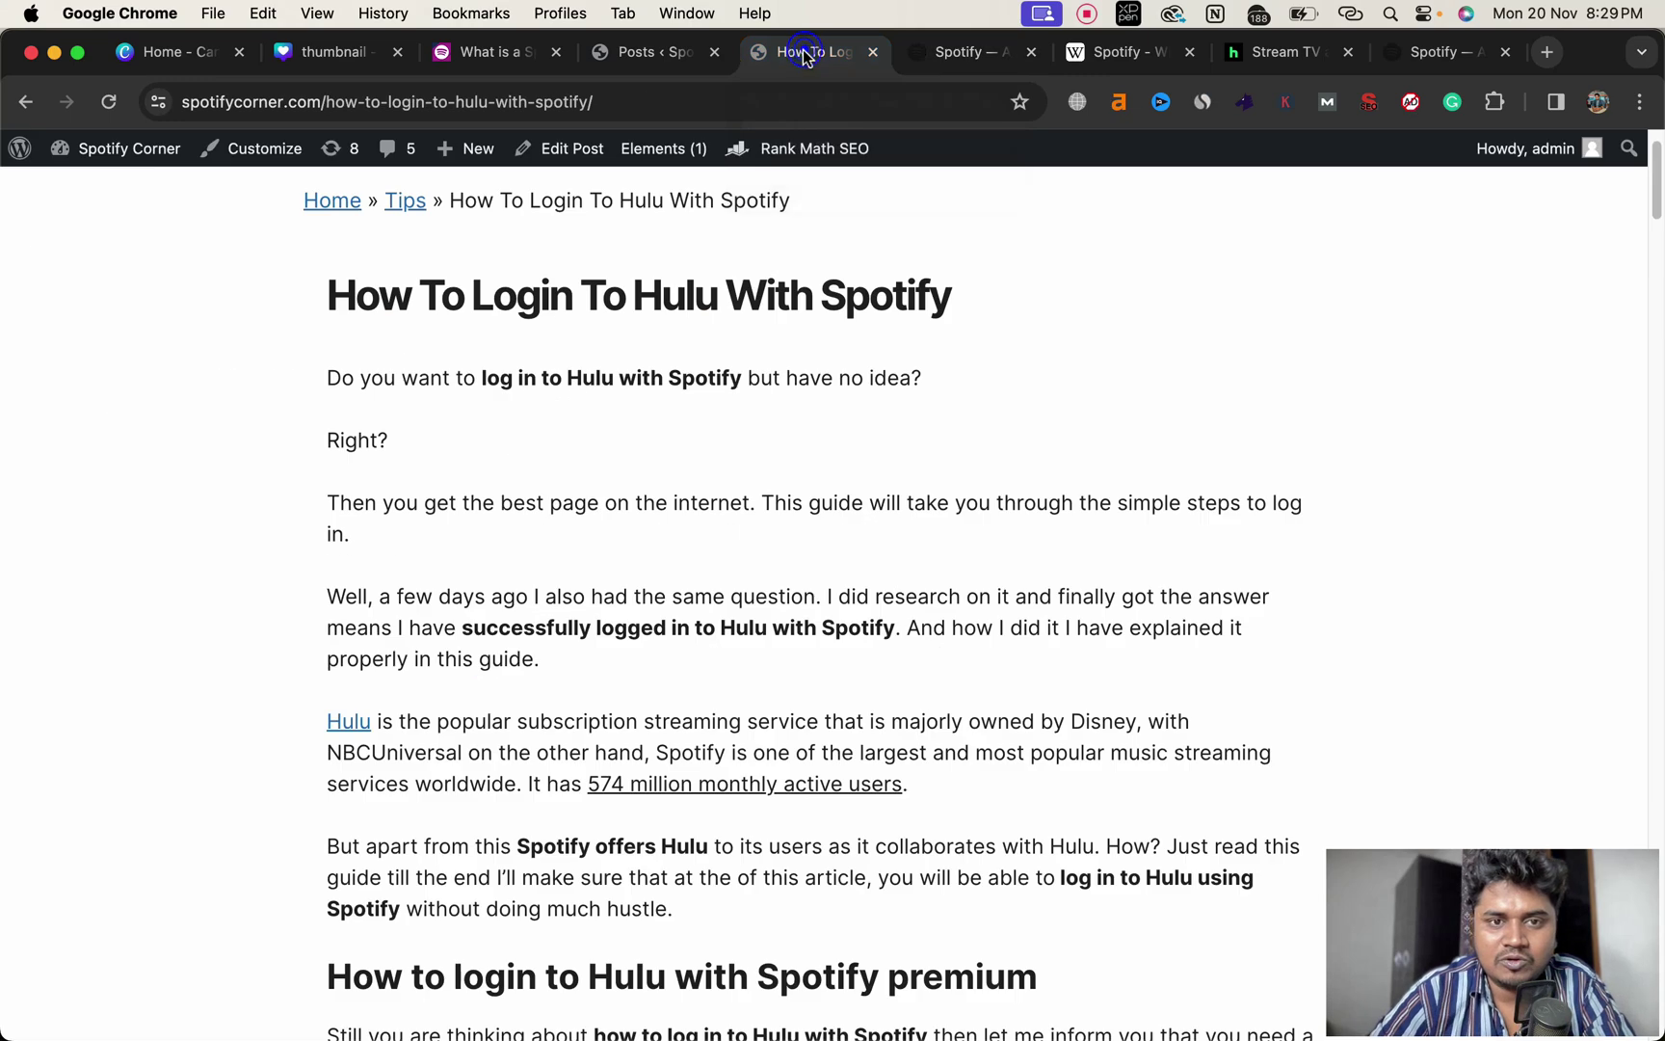
scroll(776, 318, down, 4)
scroll(776, 318, down, 2)
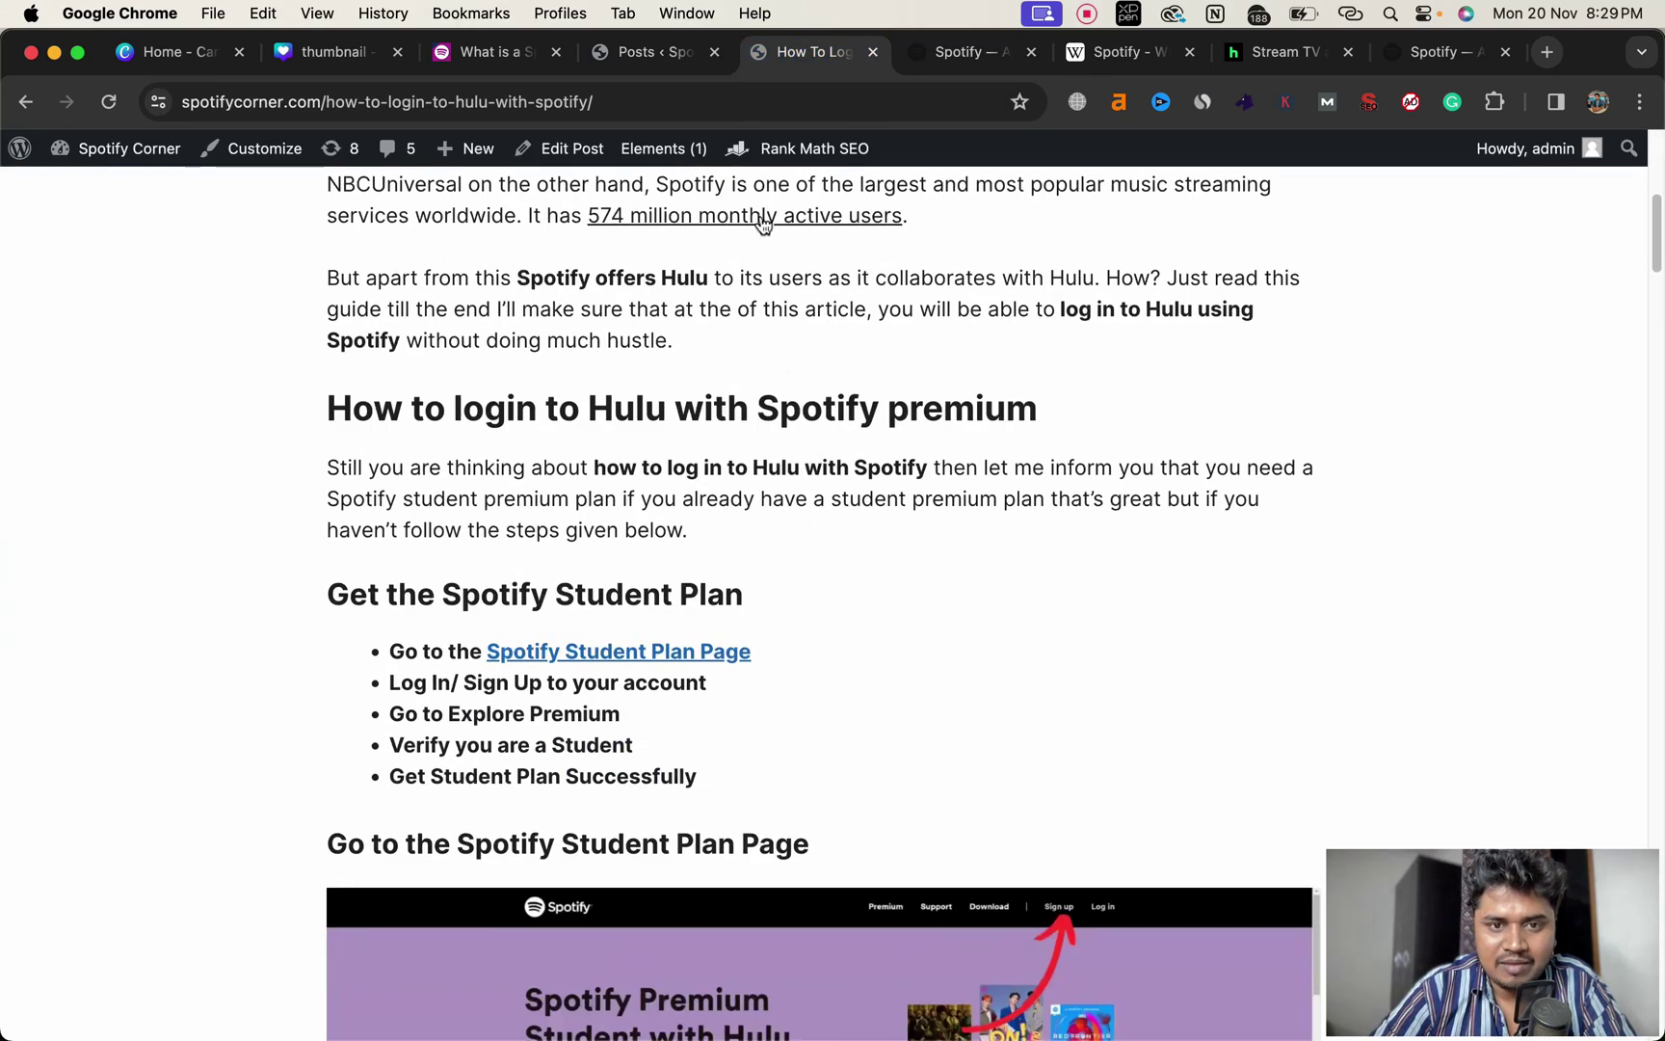
mouse_move(166, 154)
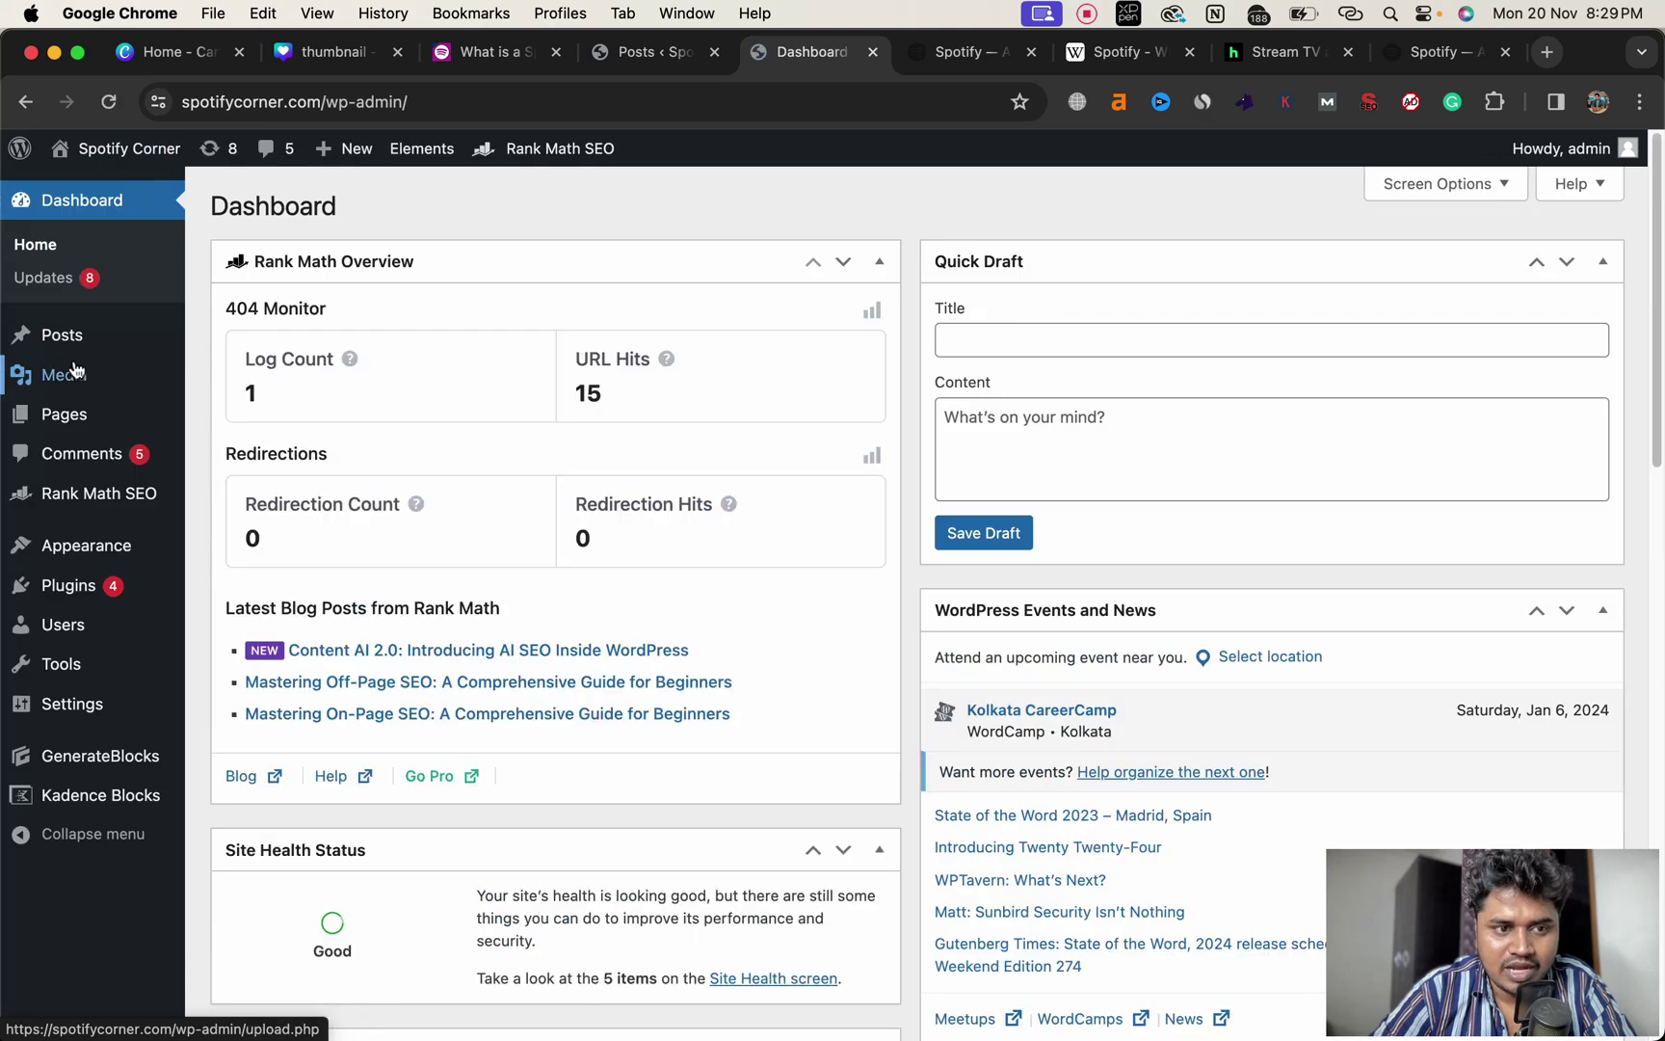
- Open the "How to Delete Playlist on Spotify" post for editing and go to its section on recovering a deleted playlist
mouse_move(77, 344)
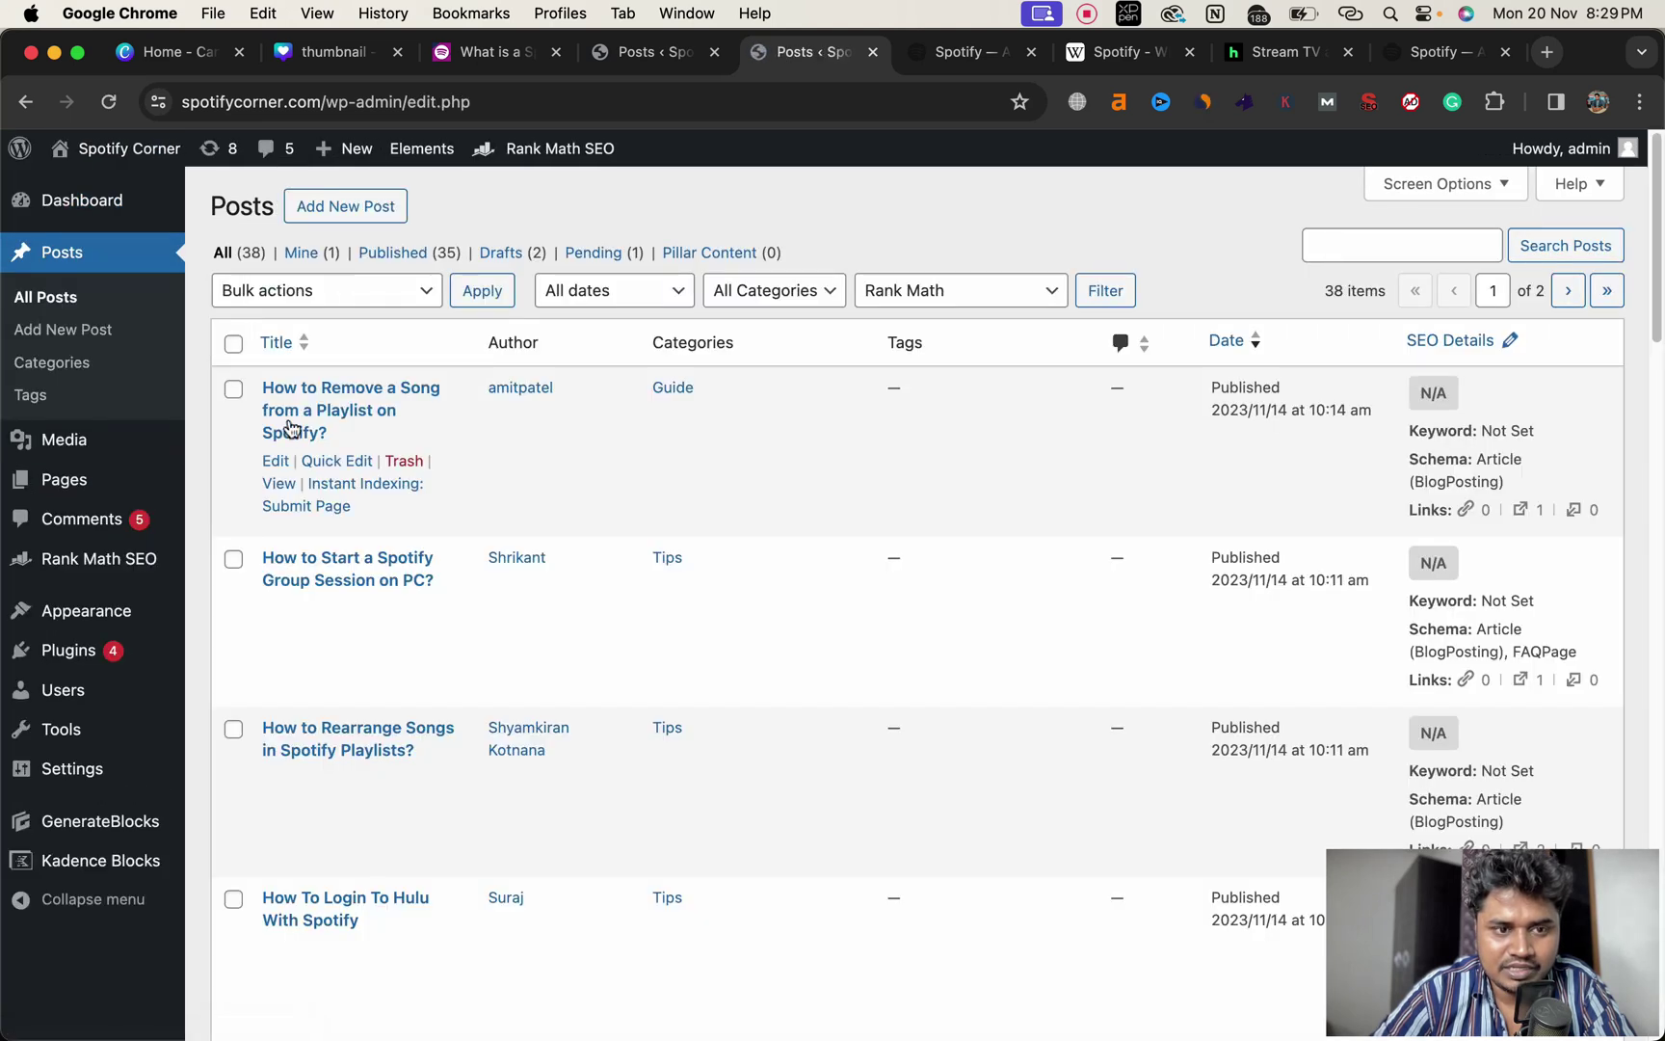
scroll(545, 461, down, 4)
scroll(546, 454, down, 2)
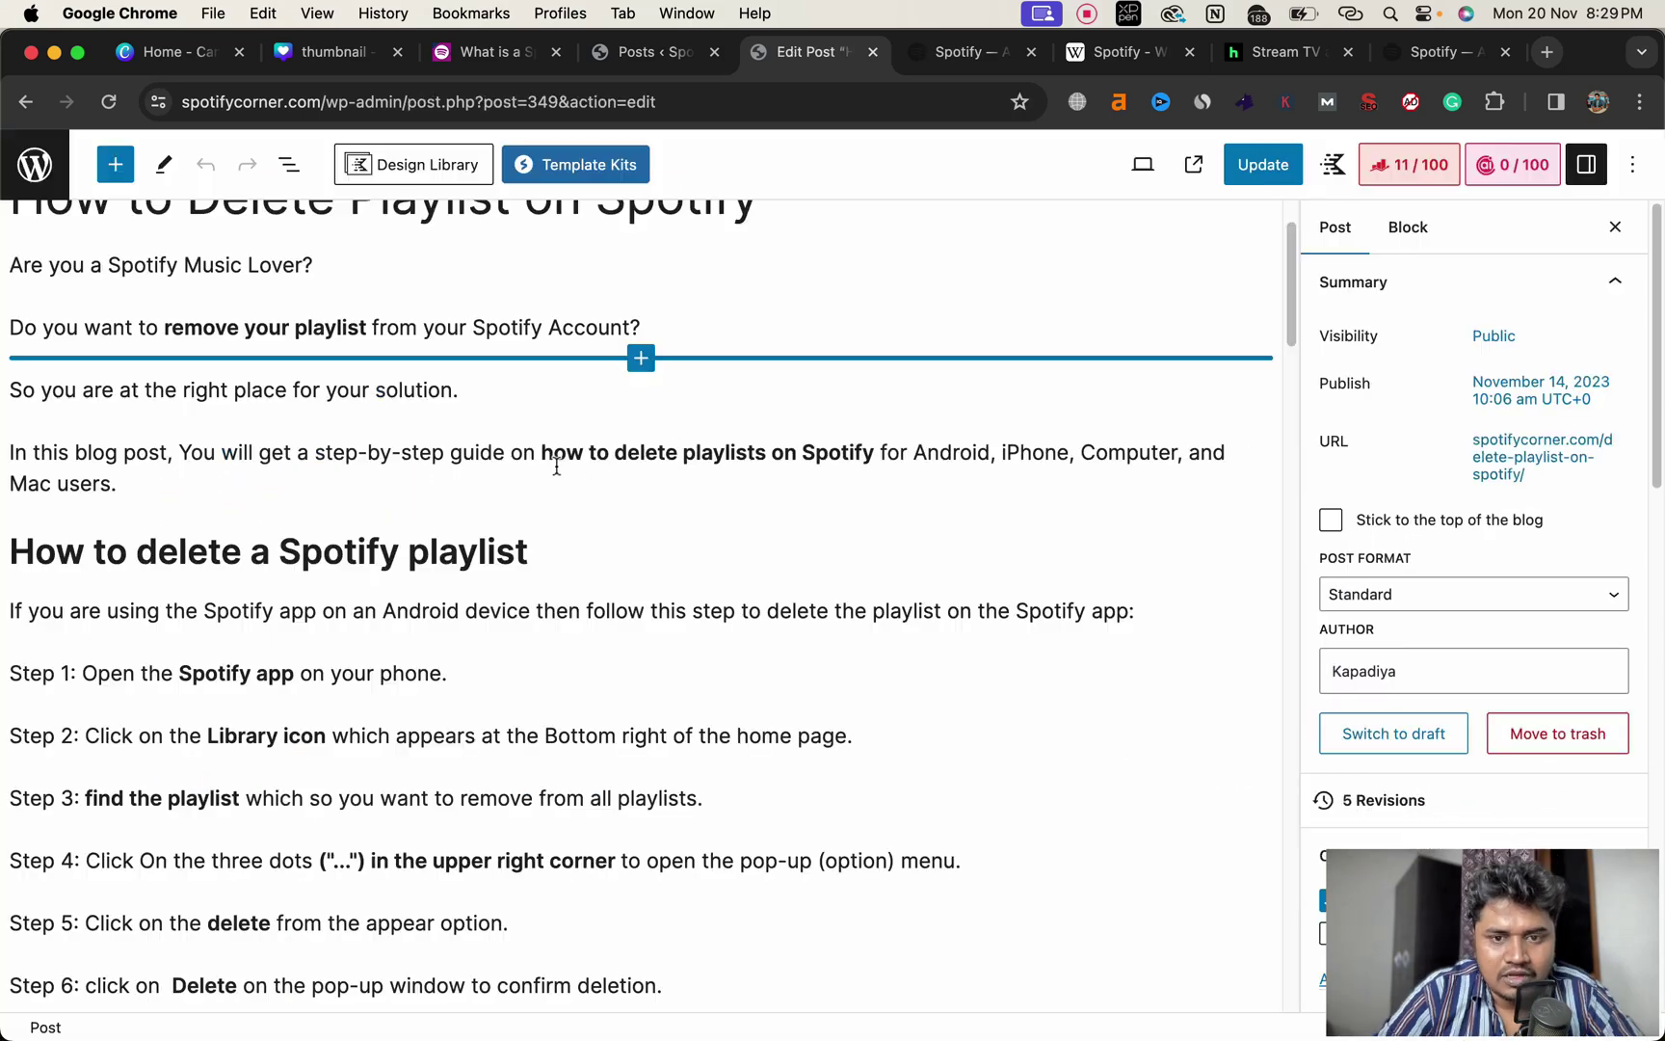
scroll(634, 506, down, 3)
scroll(636, 501, down, 10)
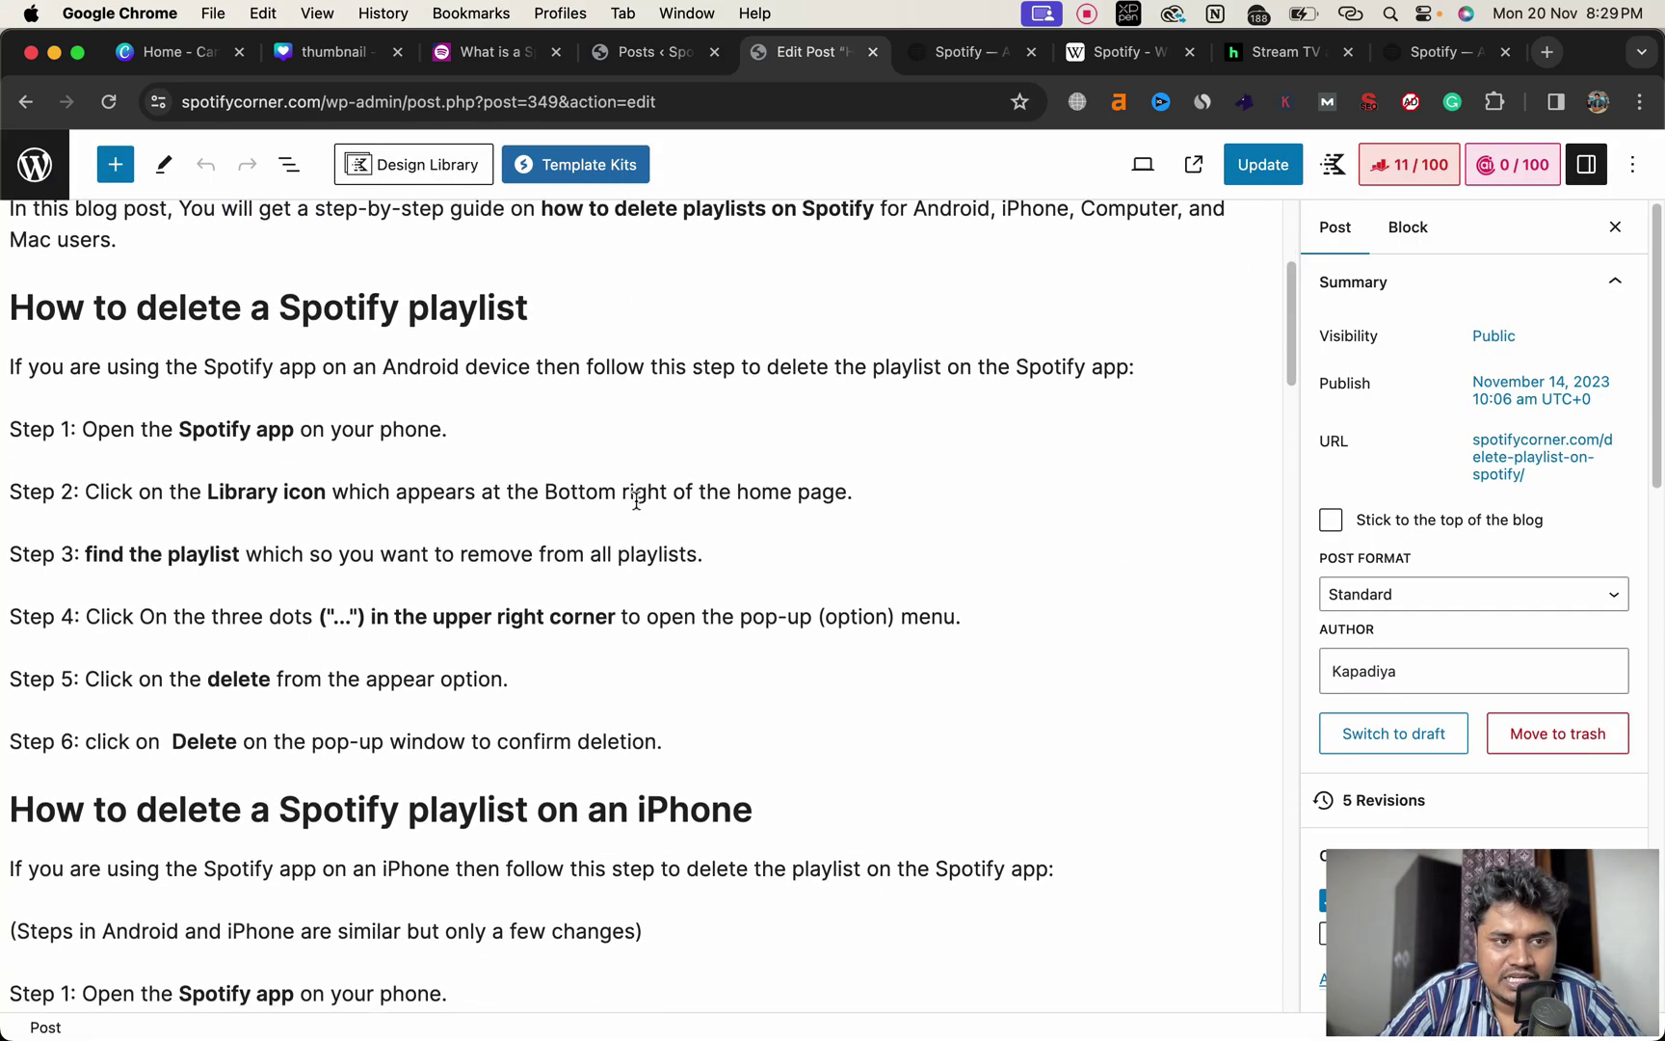
scroll(636, 507, down, 12)
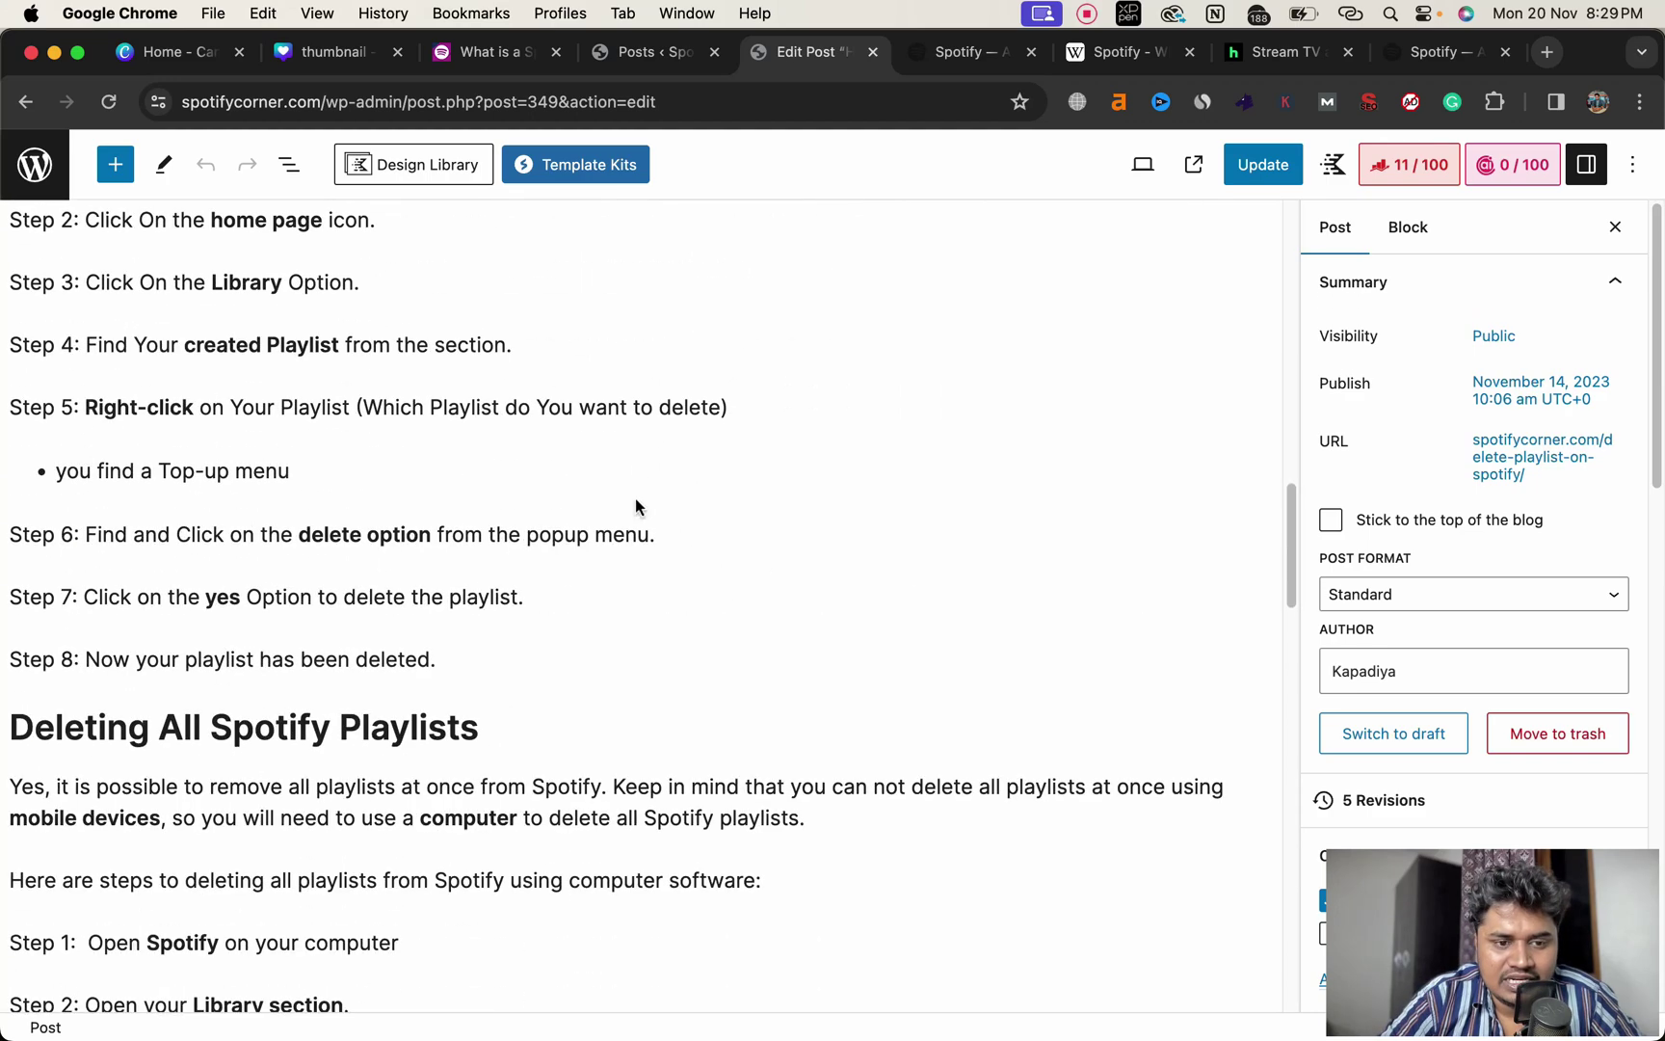
scroll(636, 506, down, 5)
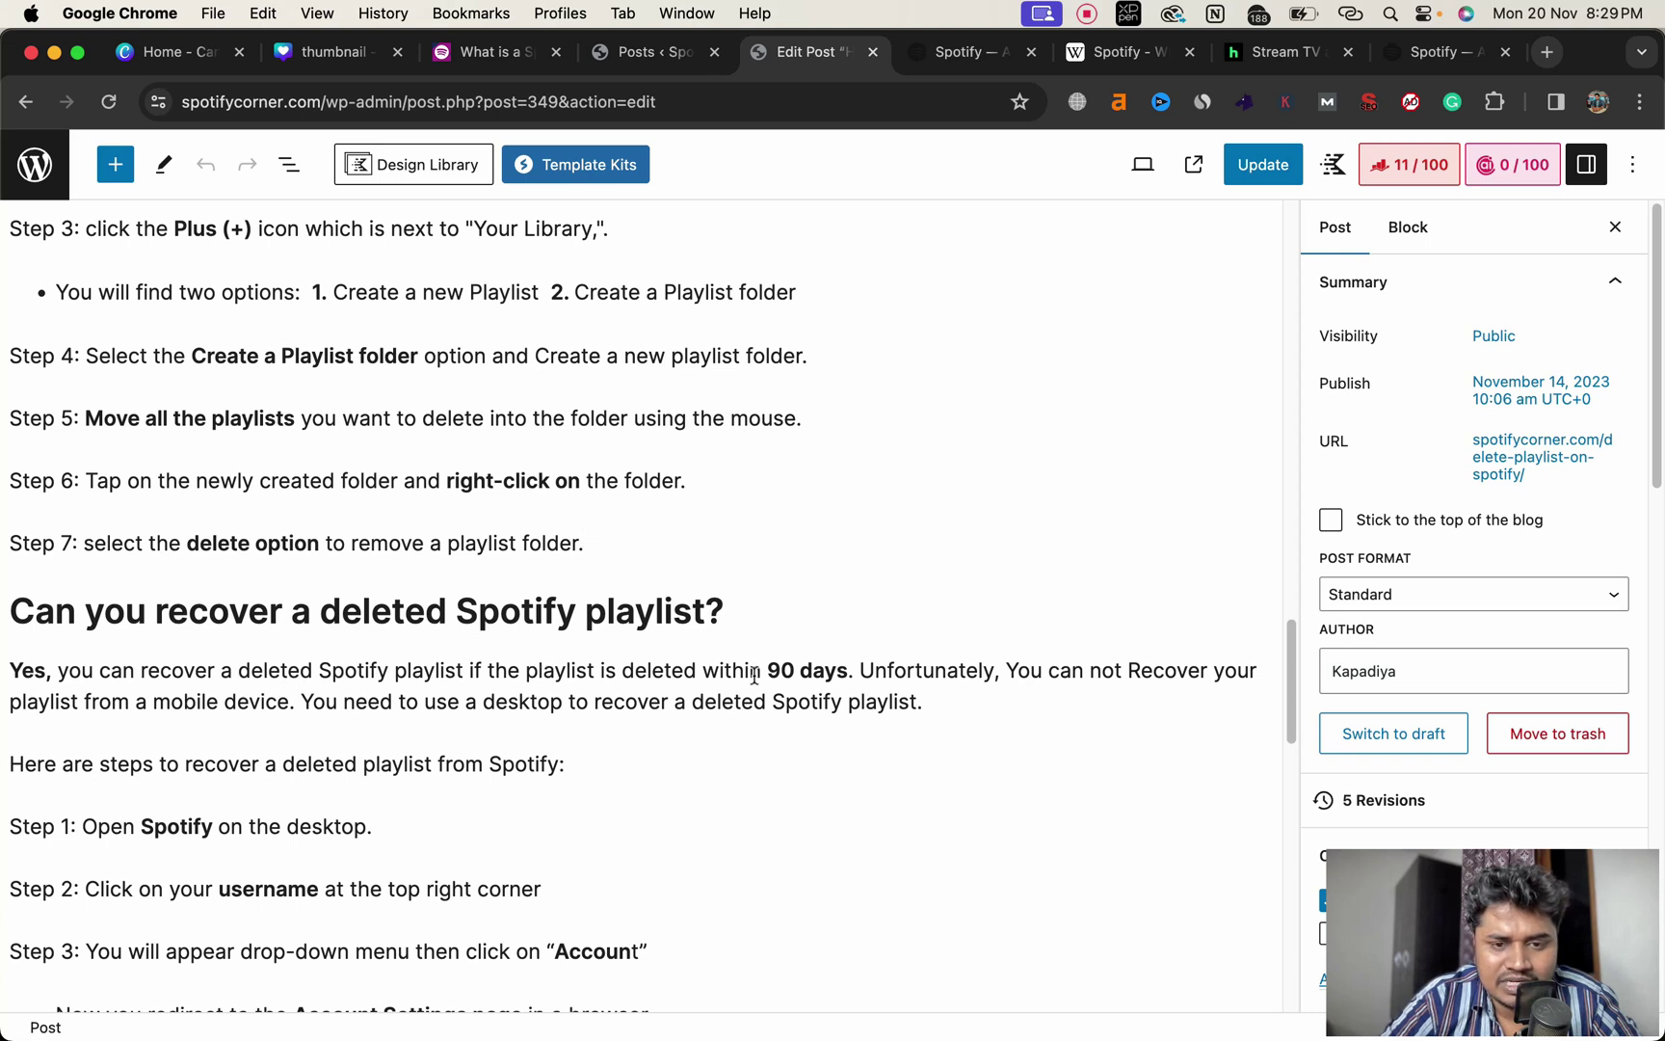
- Copy the post's claim "you can recover a deleted Spotify playlist if the playlist is deleted within 90 days" and search Google for it
click(848, 672)
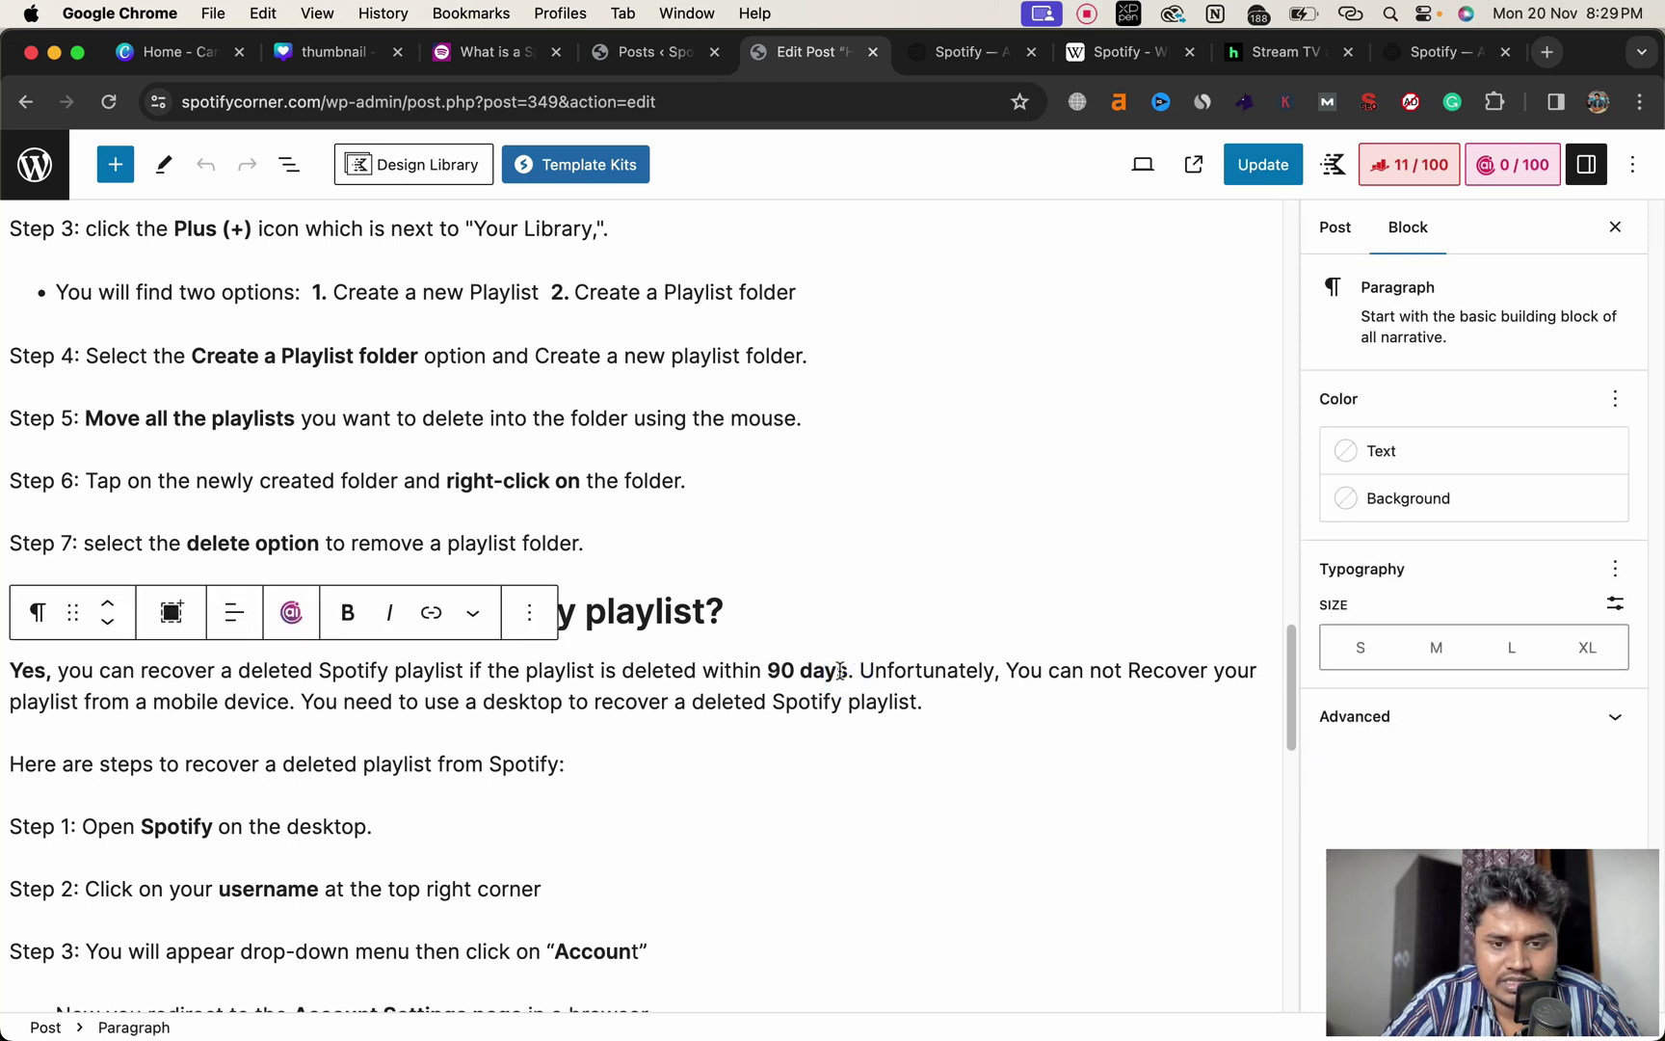
drag(687, 667, 60, 665)
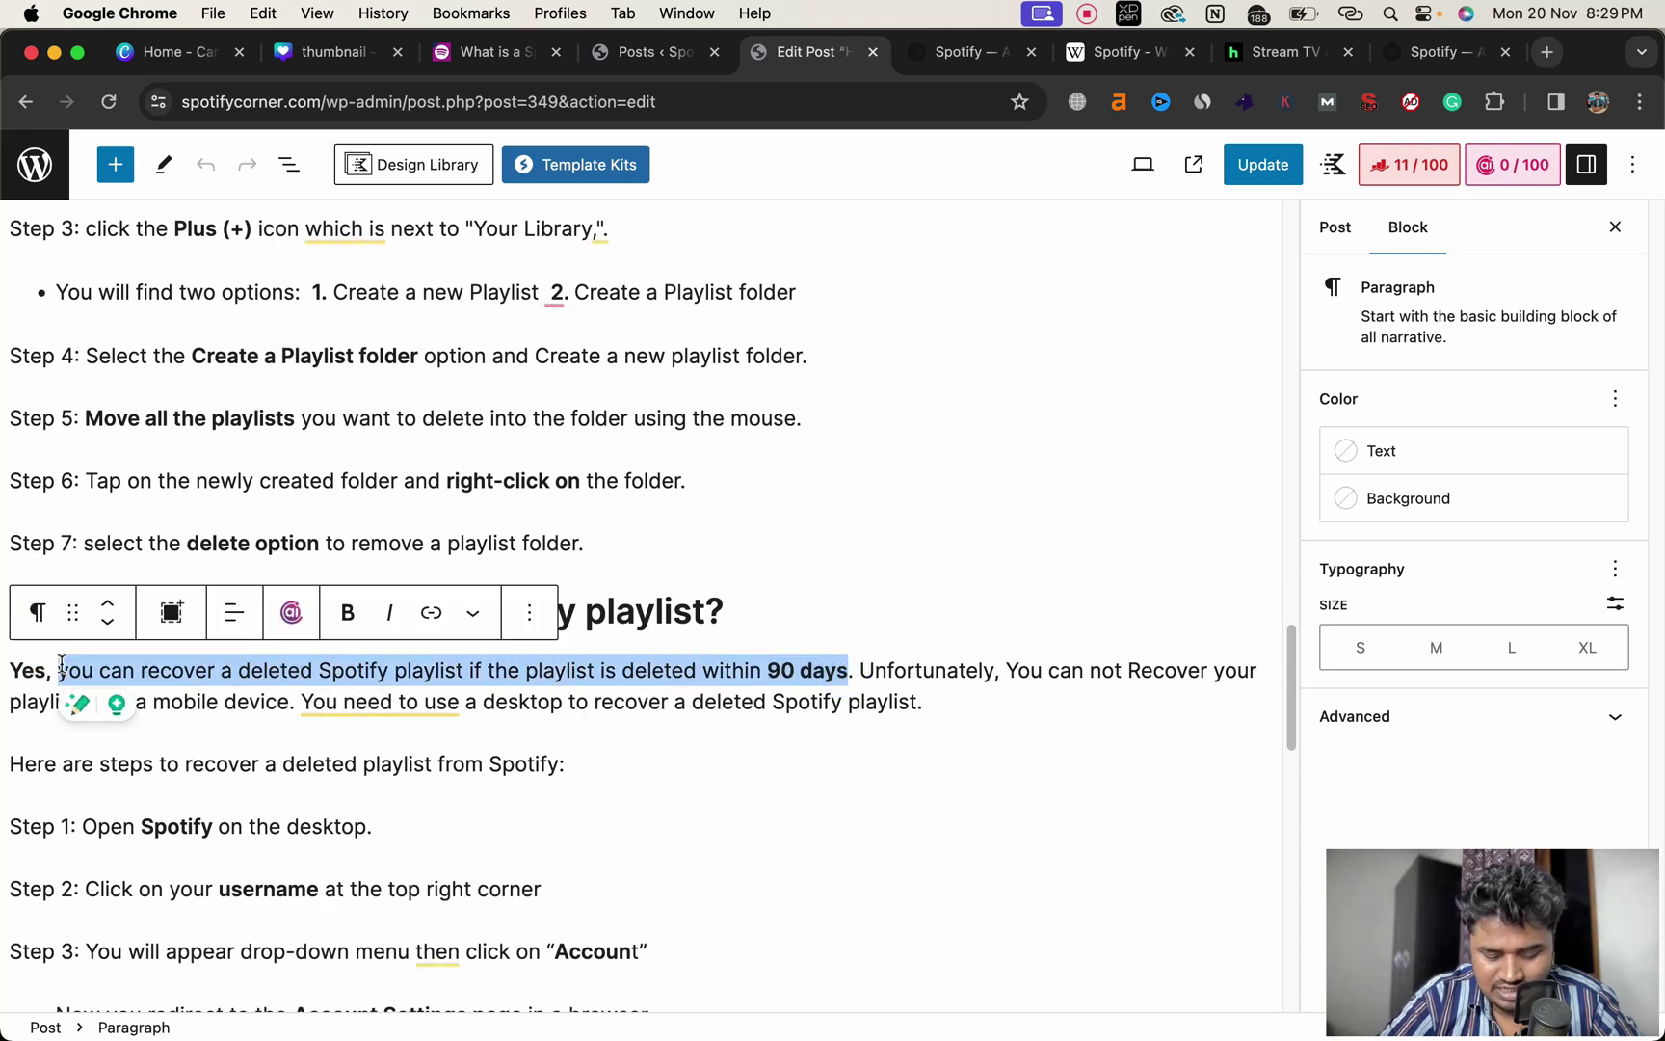
key(super+c)
click(1432, 61)
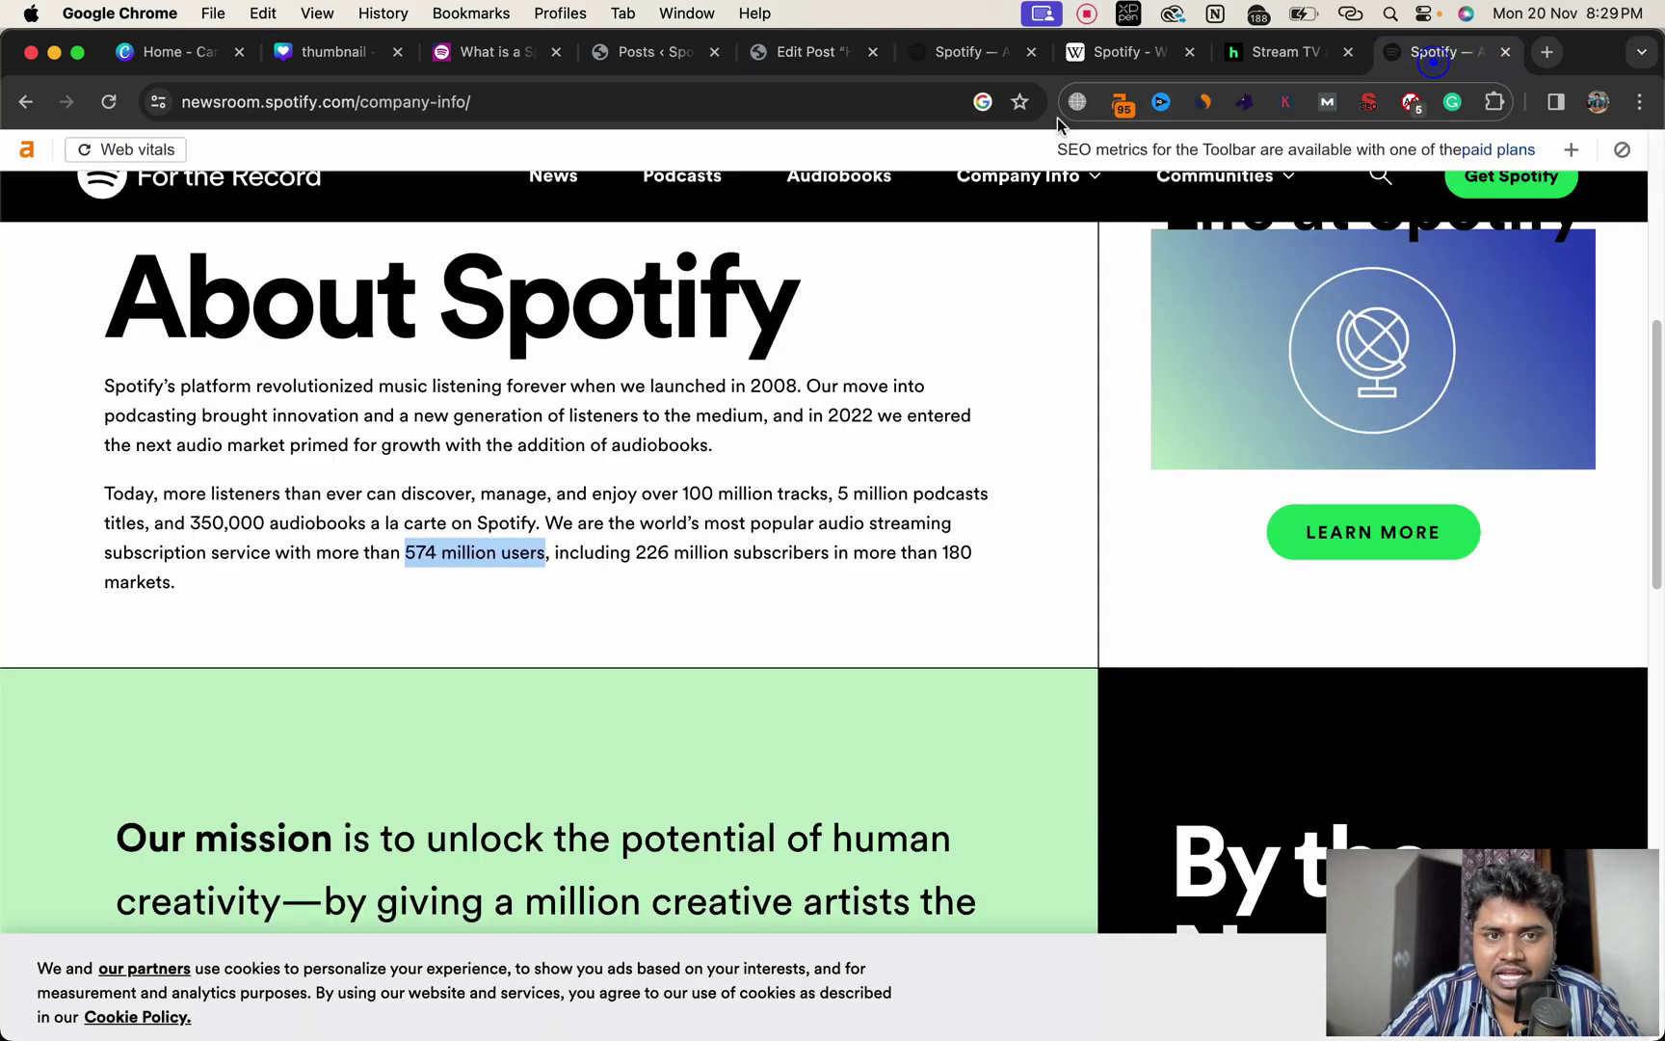
click(842, 111)
key(super+v)
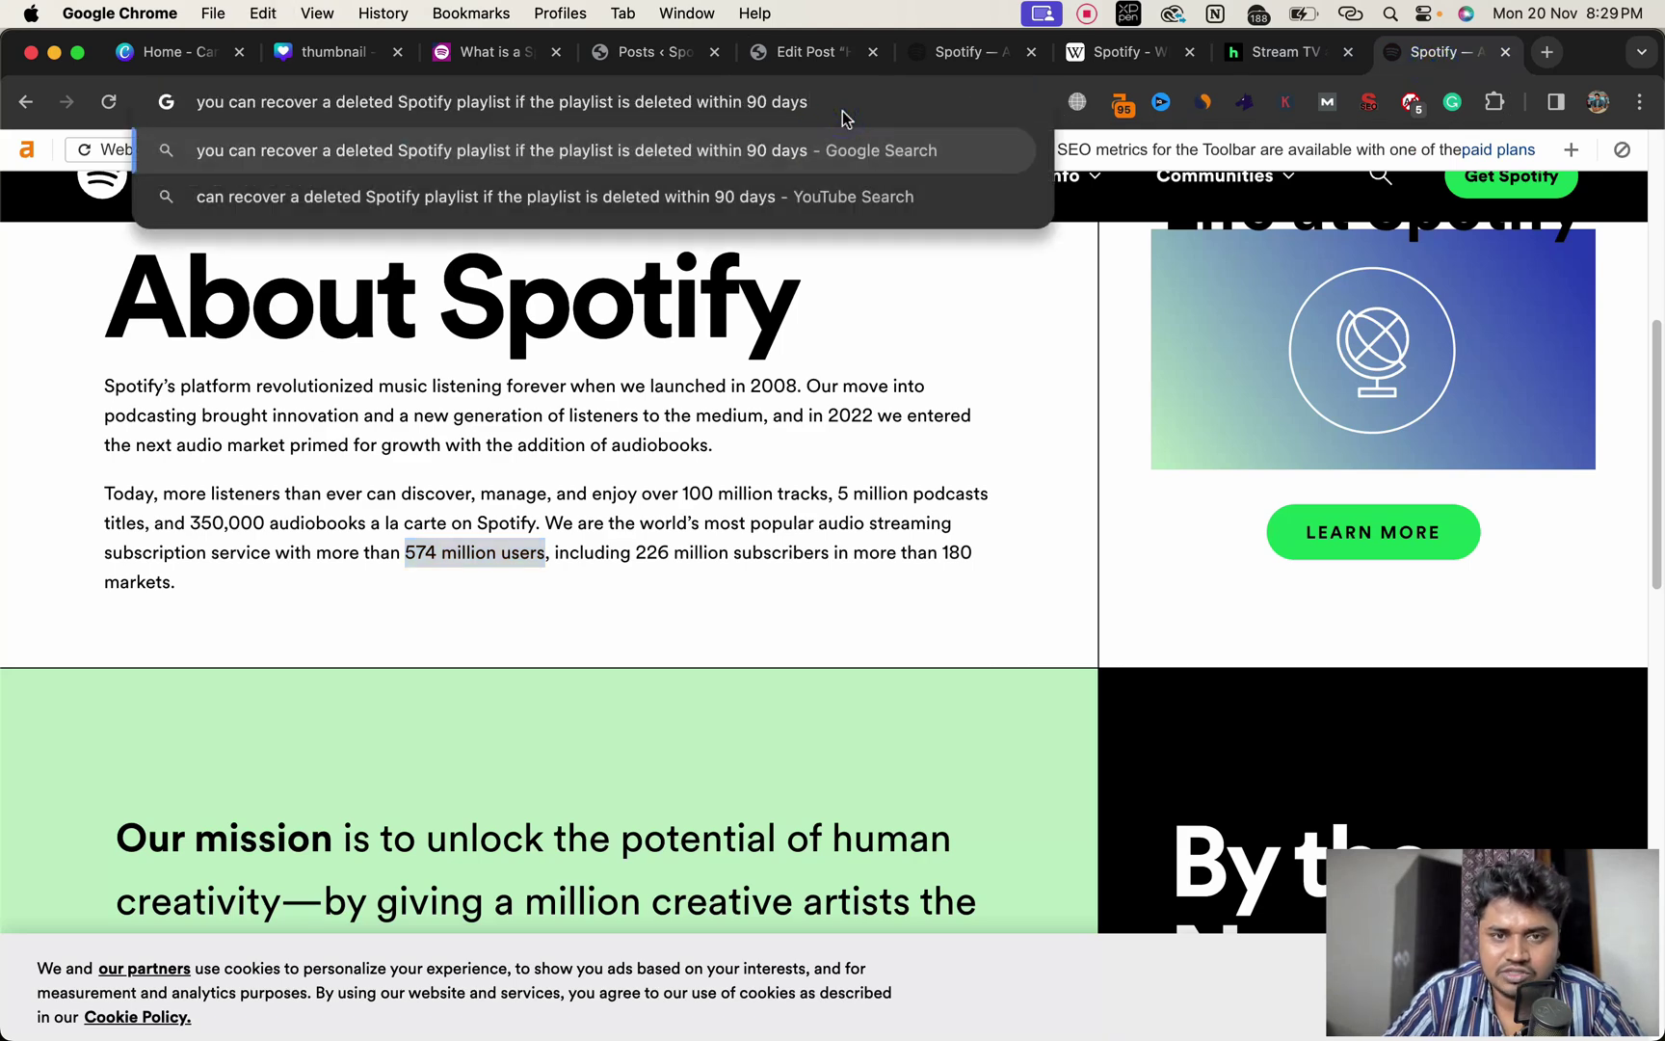
key(Return)
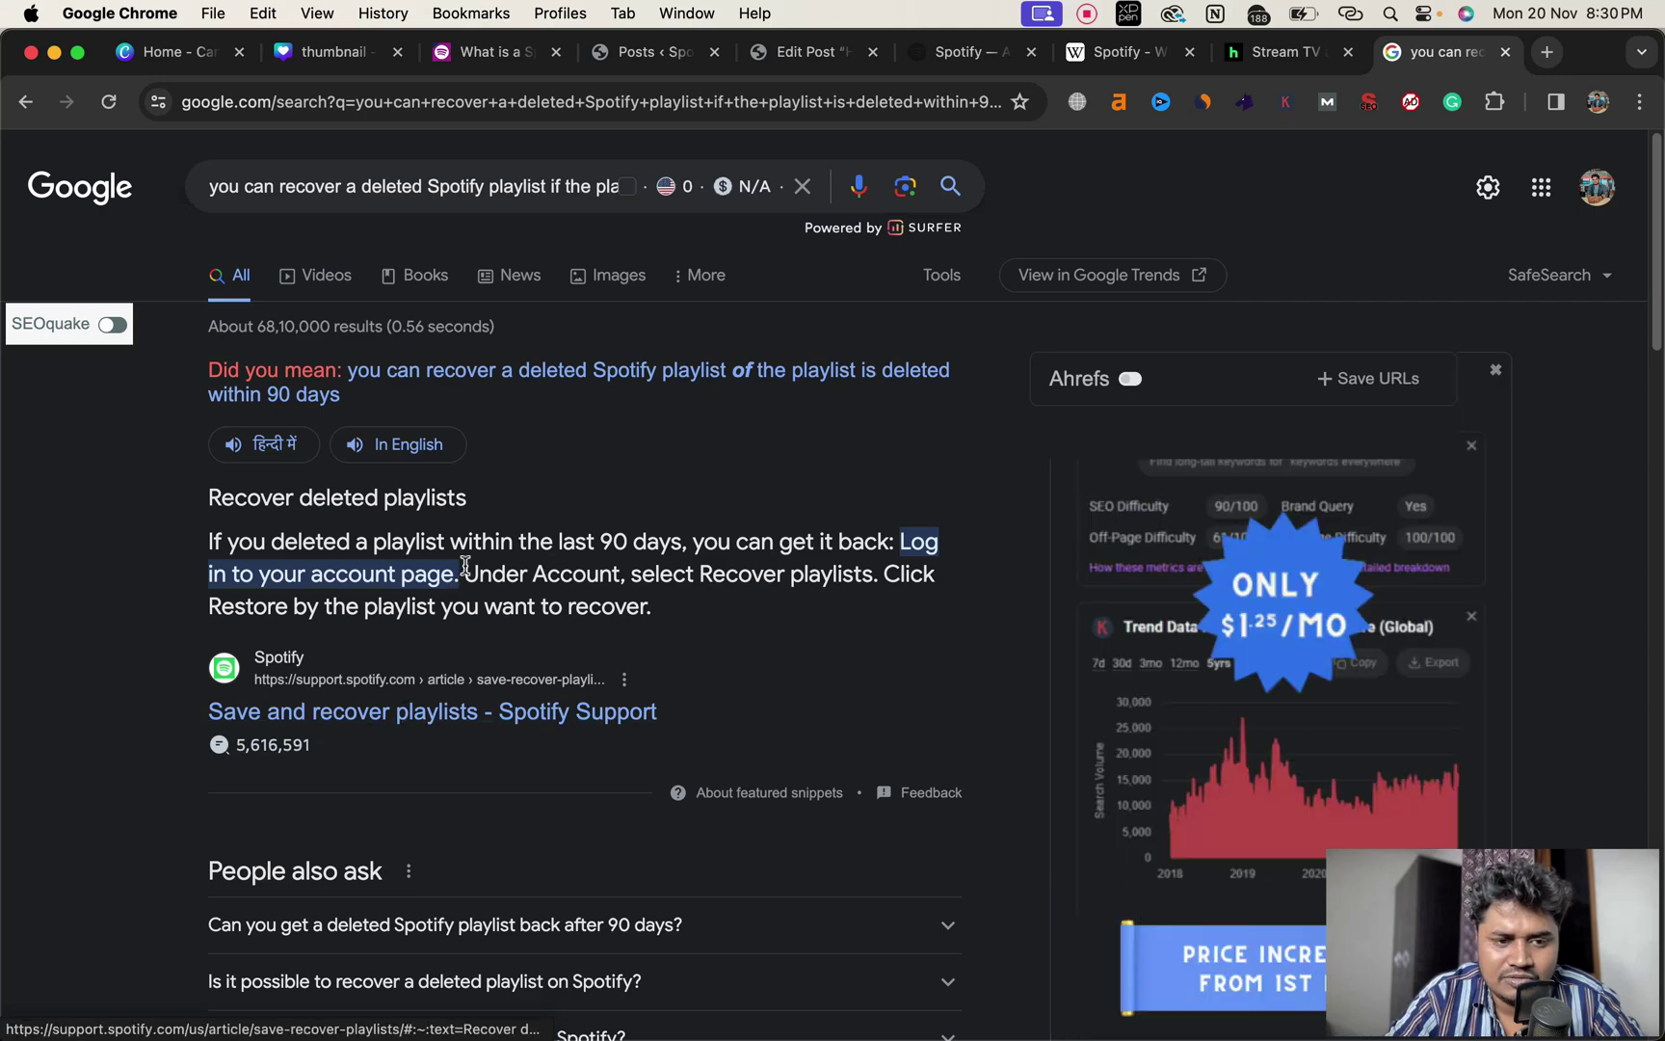
- Open Spotify Support's "Save and recover playlists" article and copy a link to the highlighted phrase "deleted a playlist within the last 90 days"
click(479, 721)
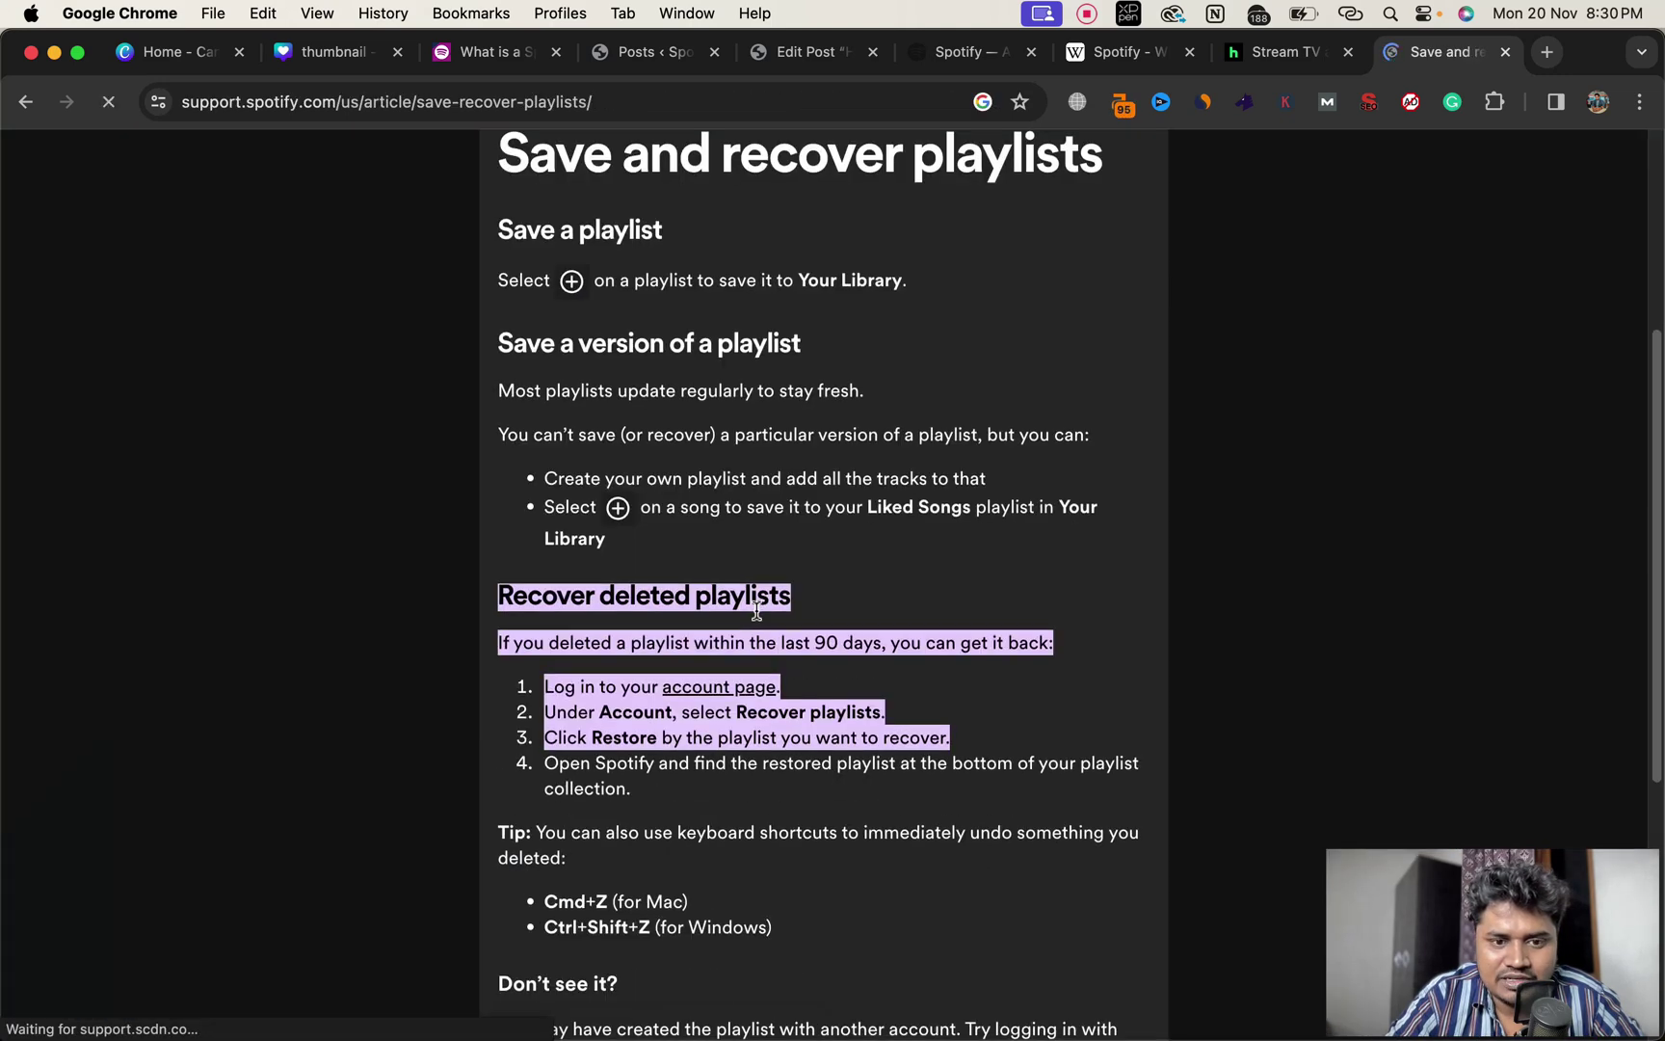
scroll(756, 617, down, 3)
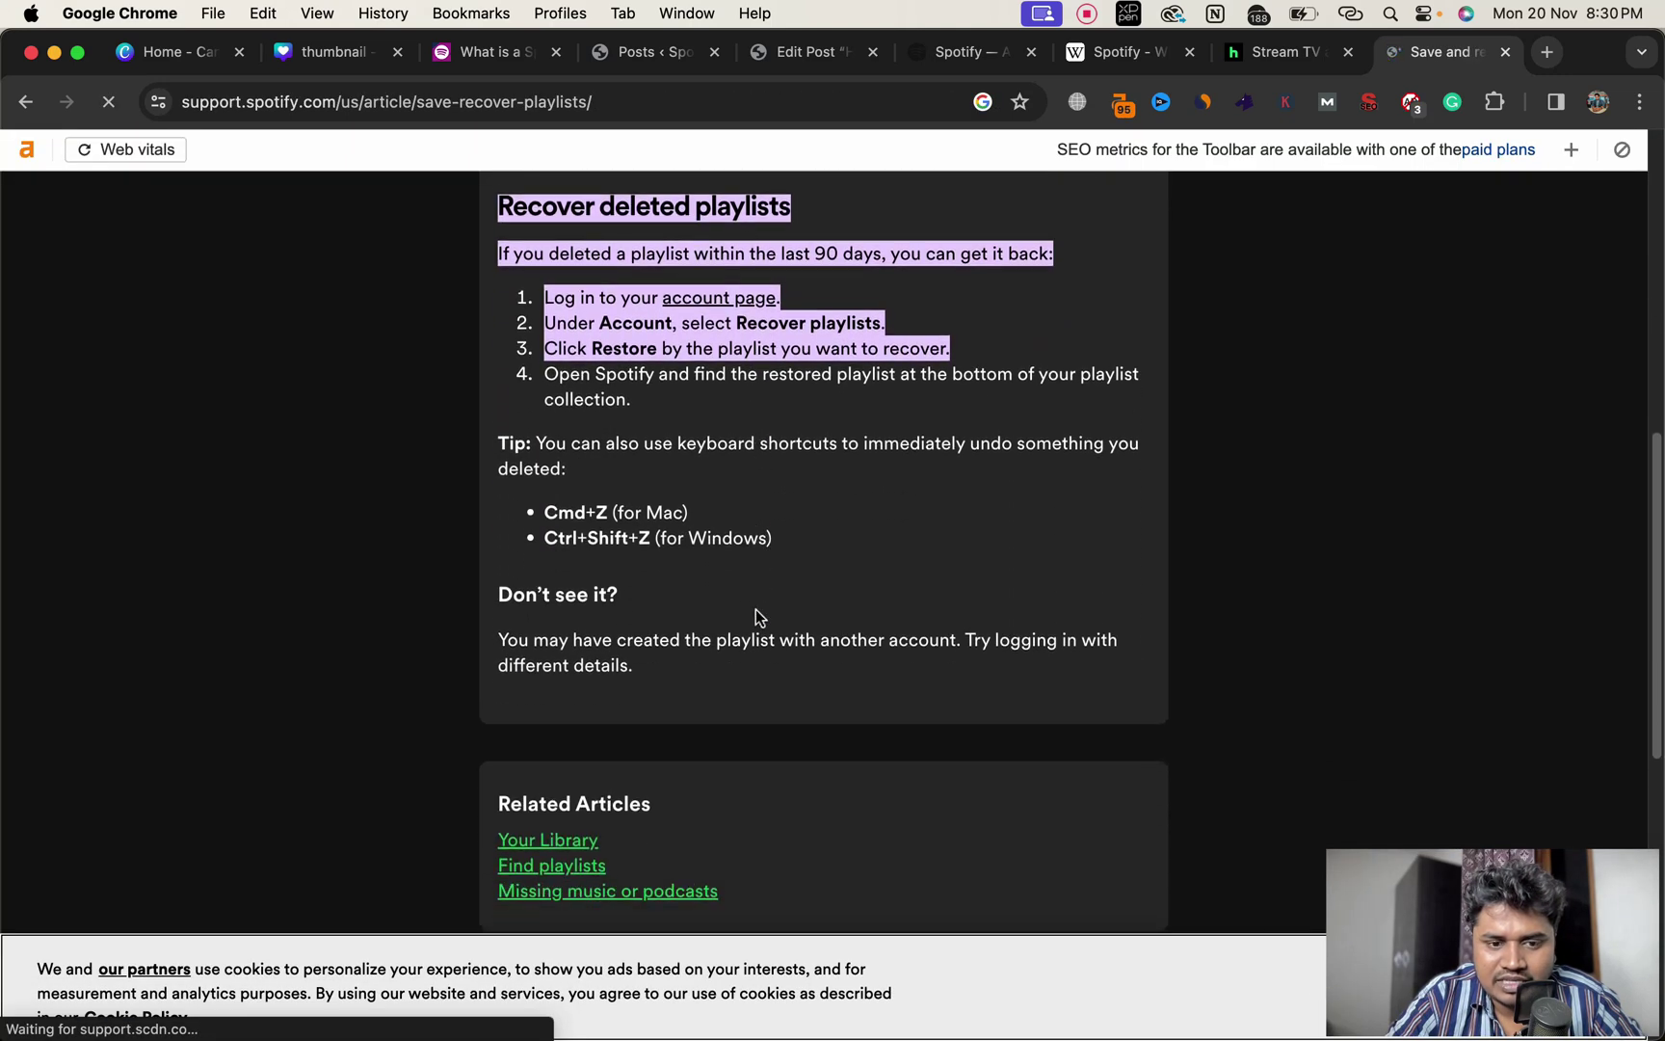
drag(881, 501, 551, 499)
right_click(571, 505)
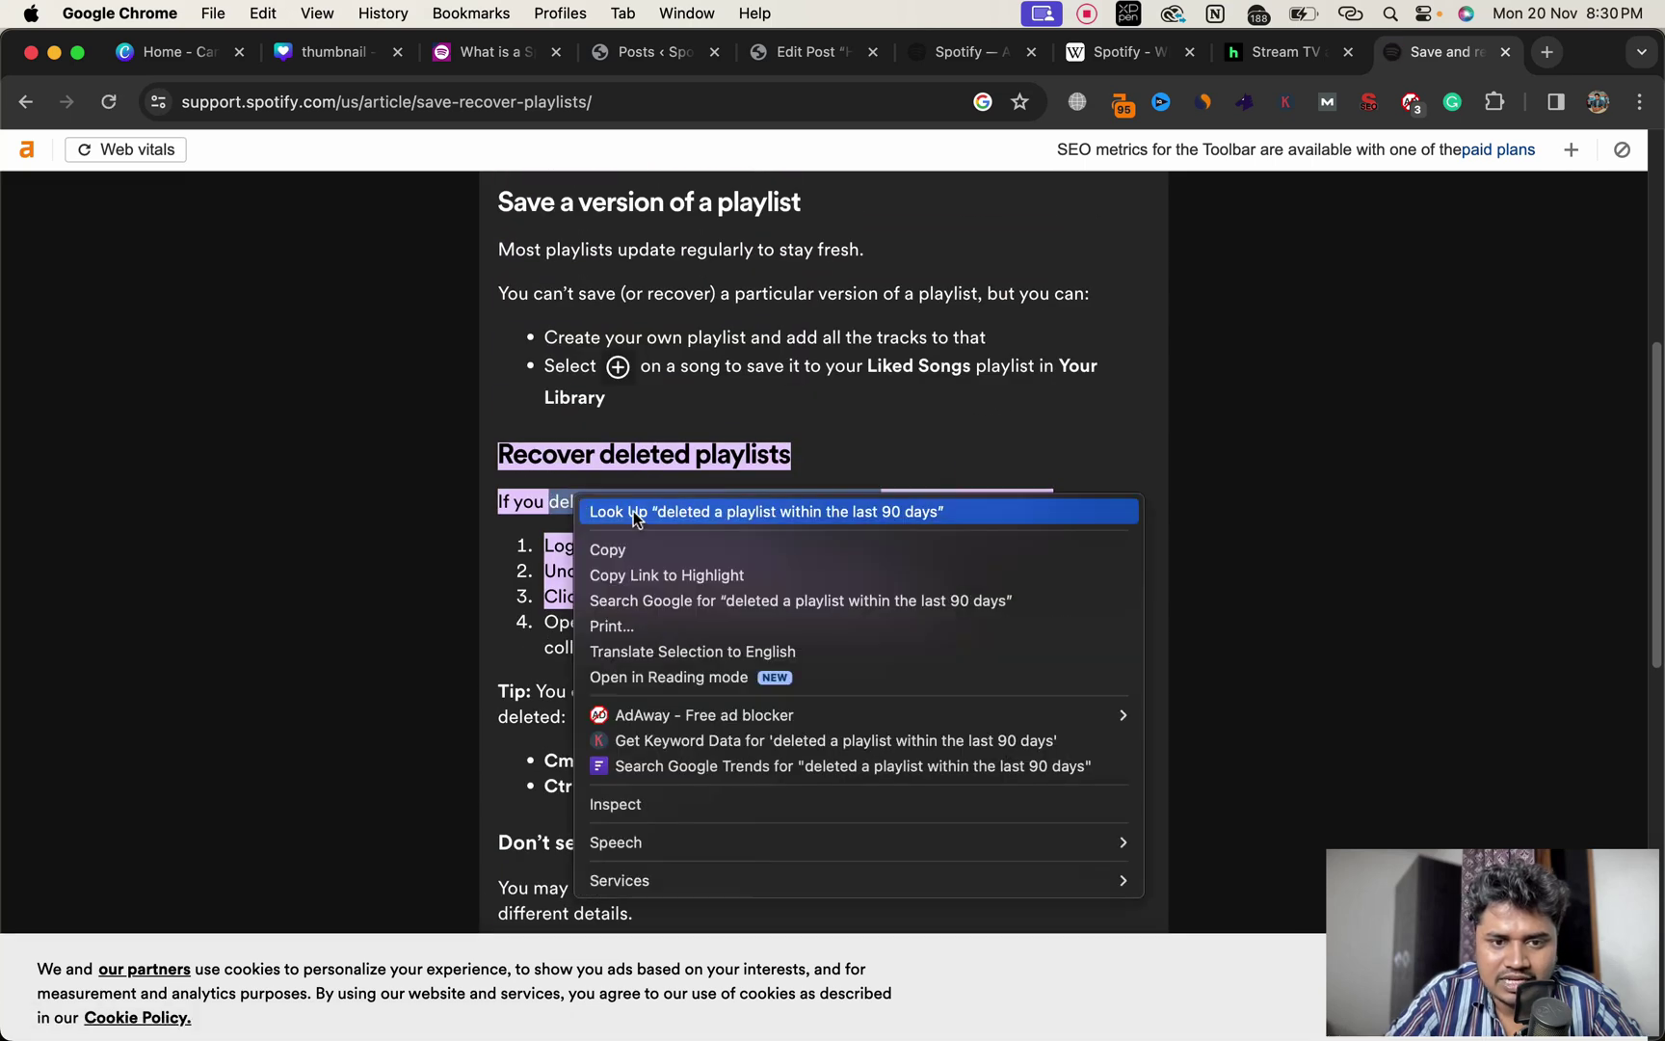
click(711, 576)
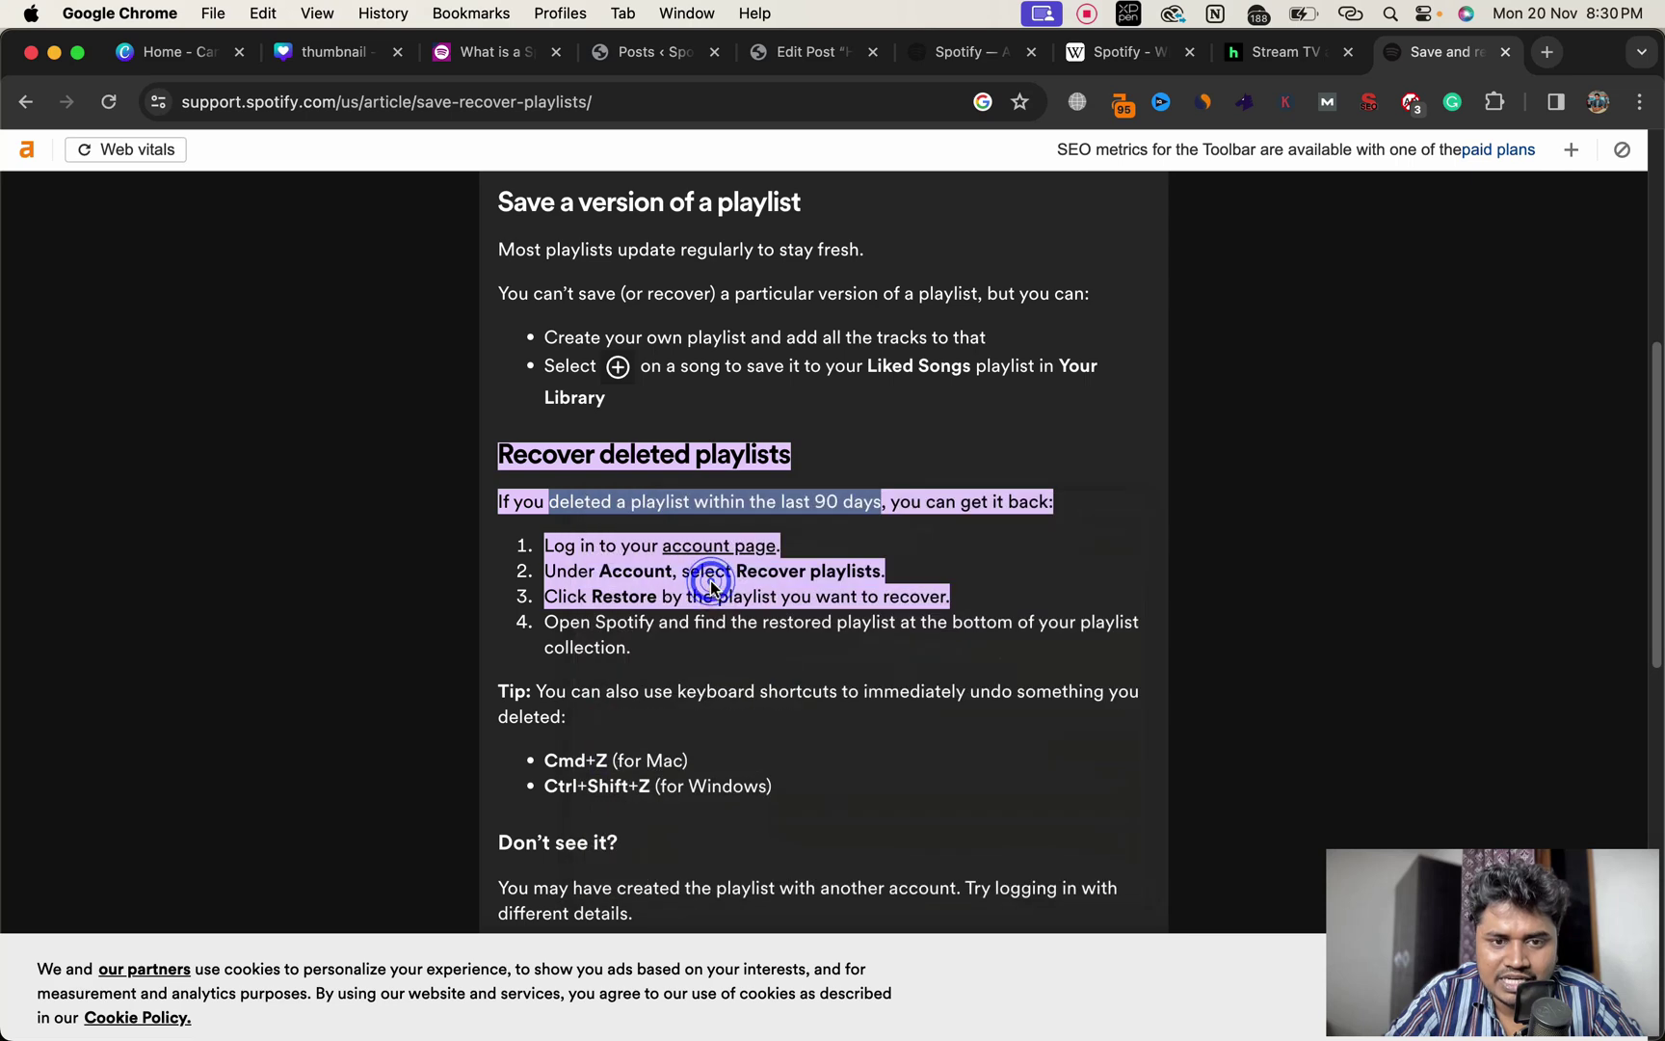
- Link "playlist is deleted within 90 days" in the post to the copied Spotify Support highlight and update the post
click(822, 60)
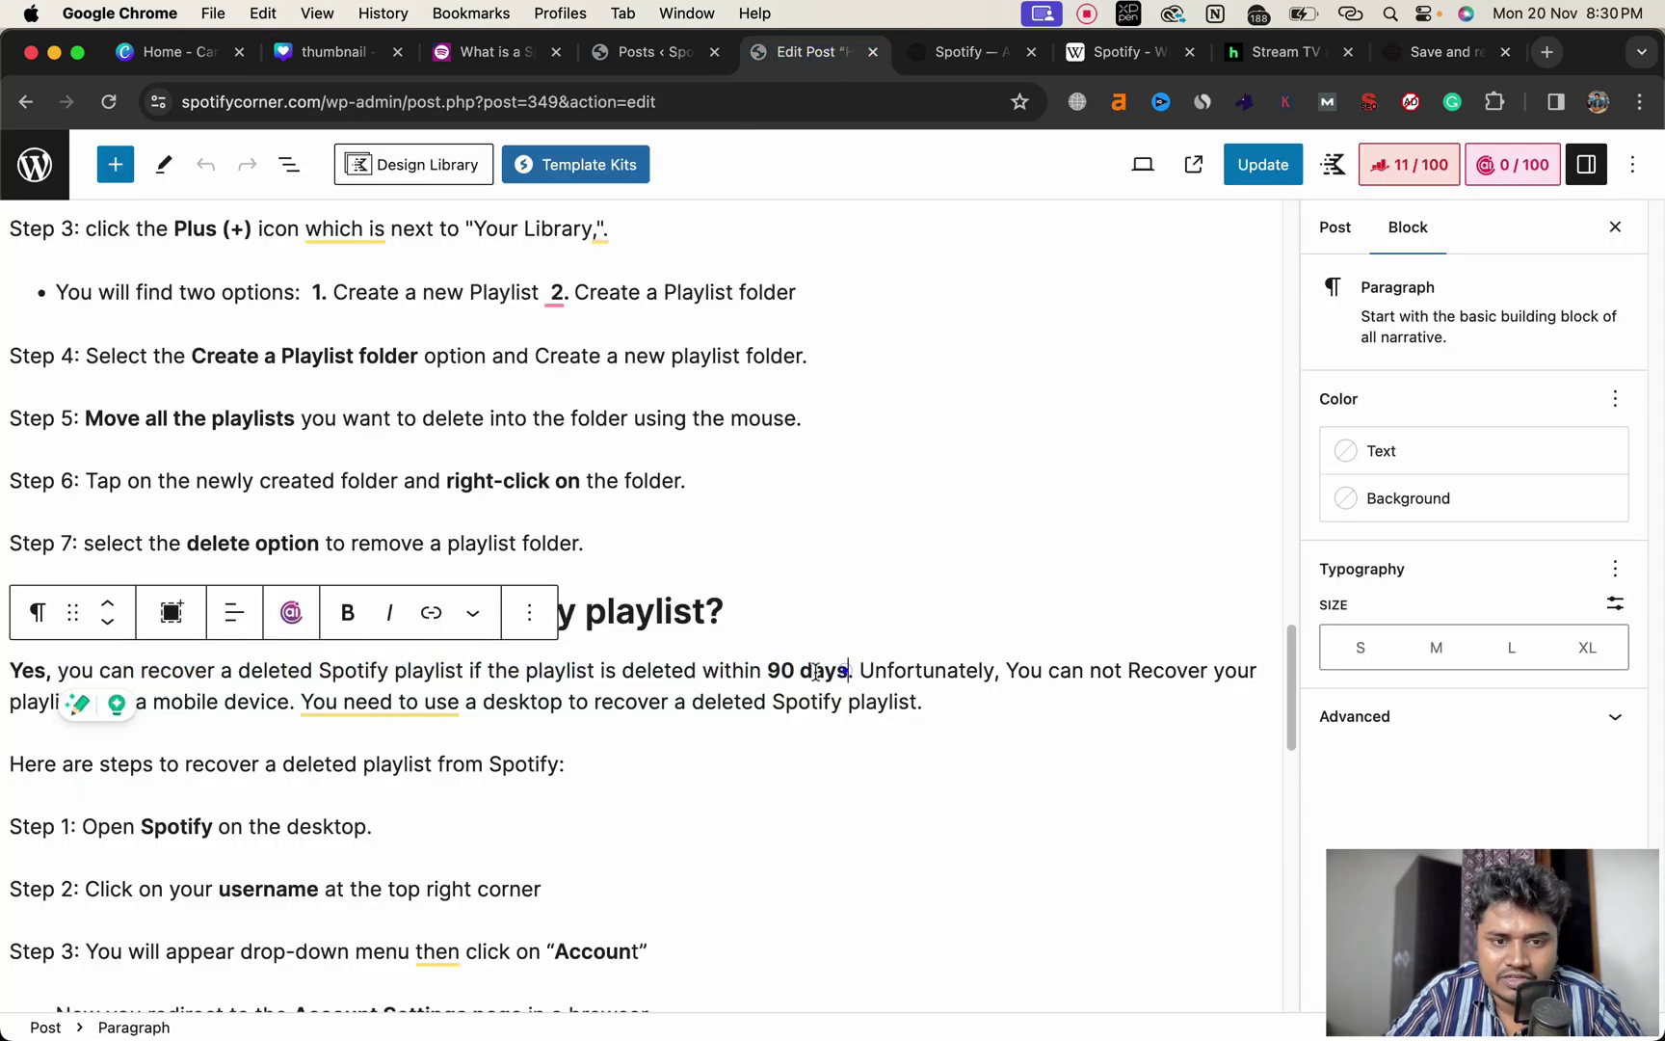
click(432, 613)
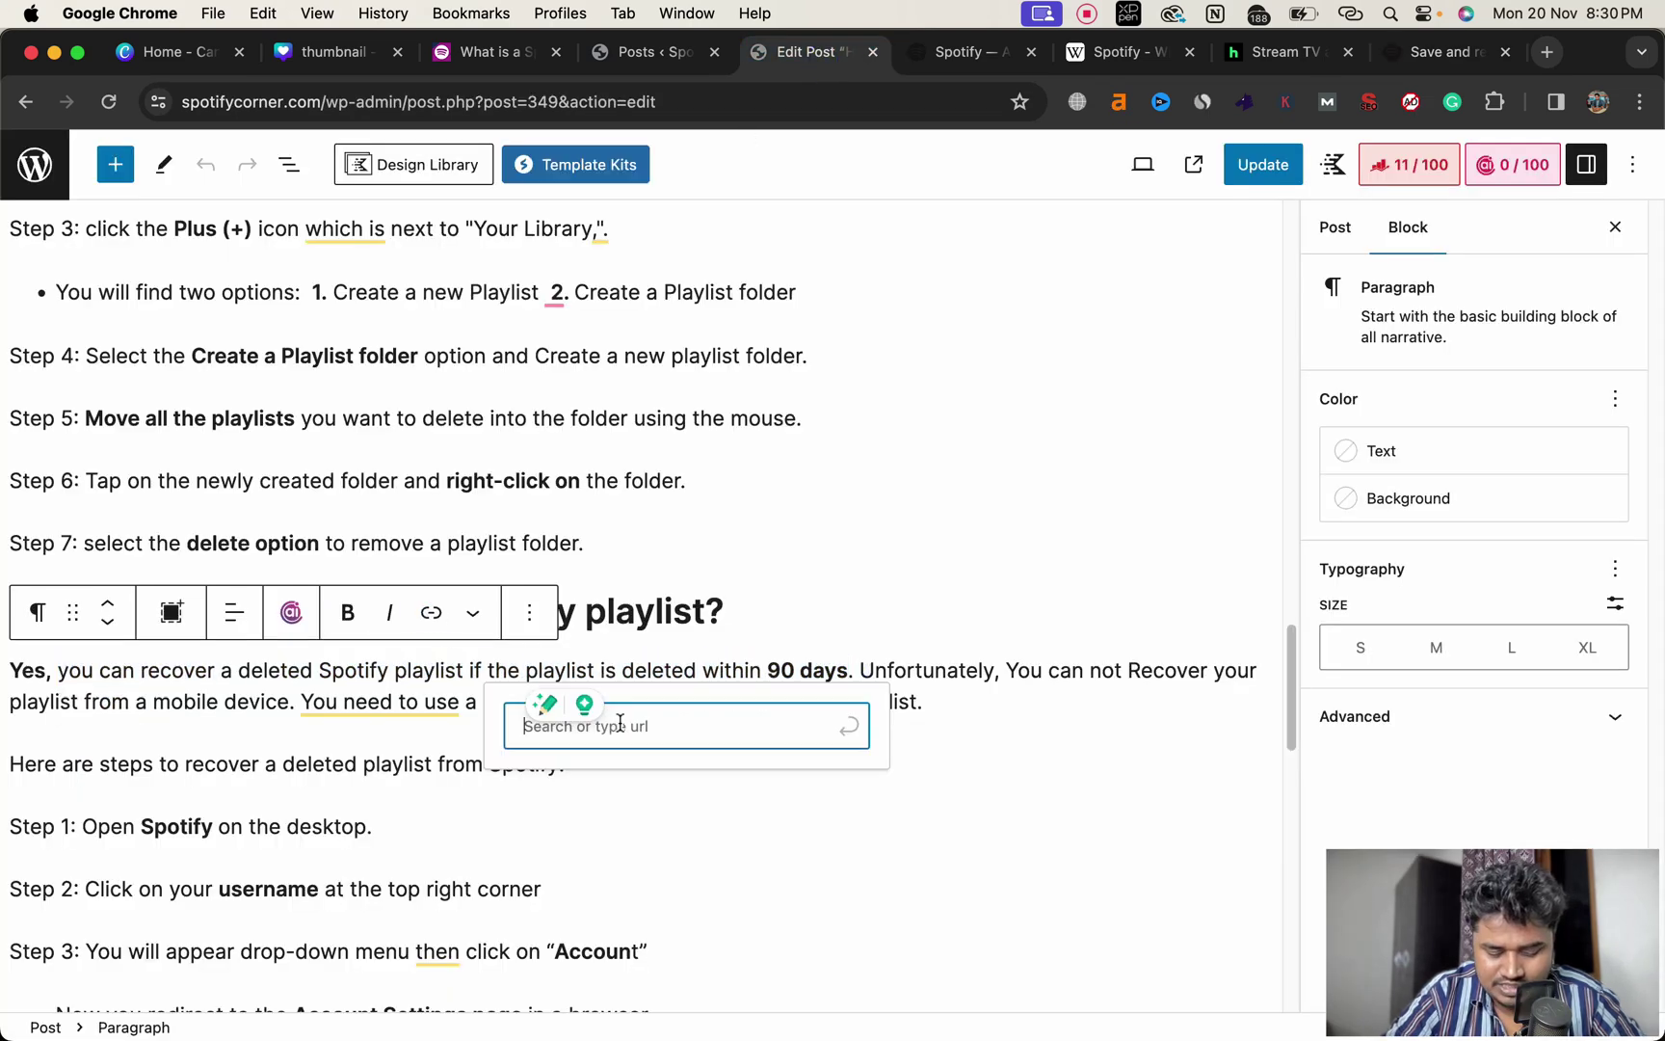
key(super+v)
key(Return)
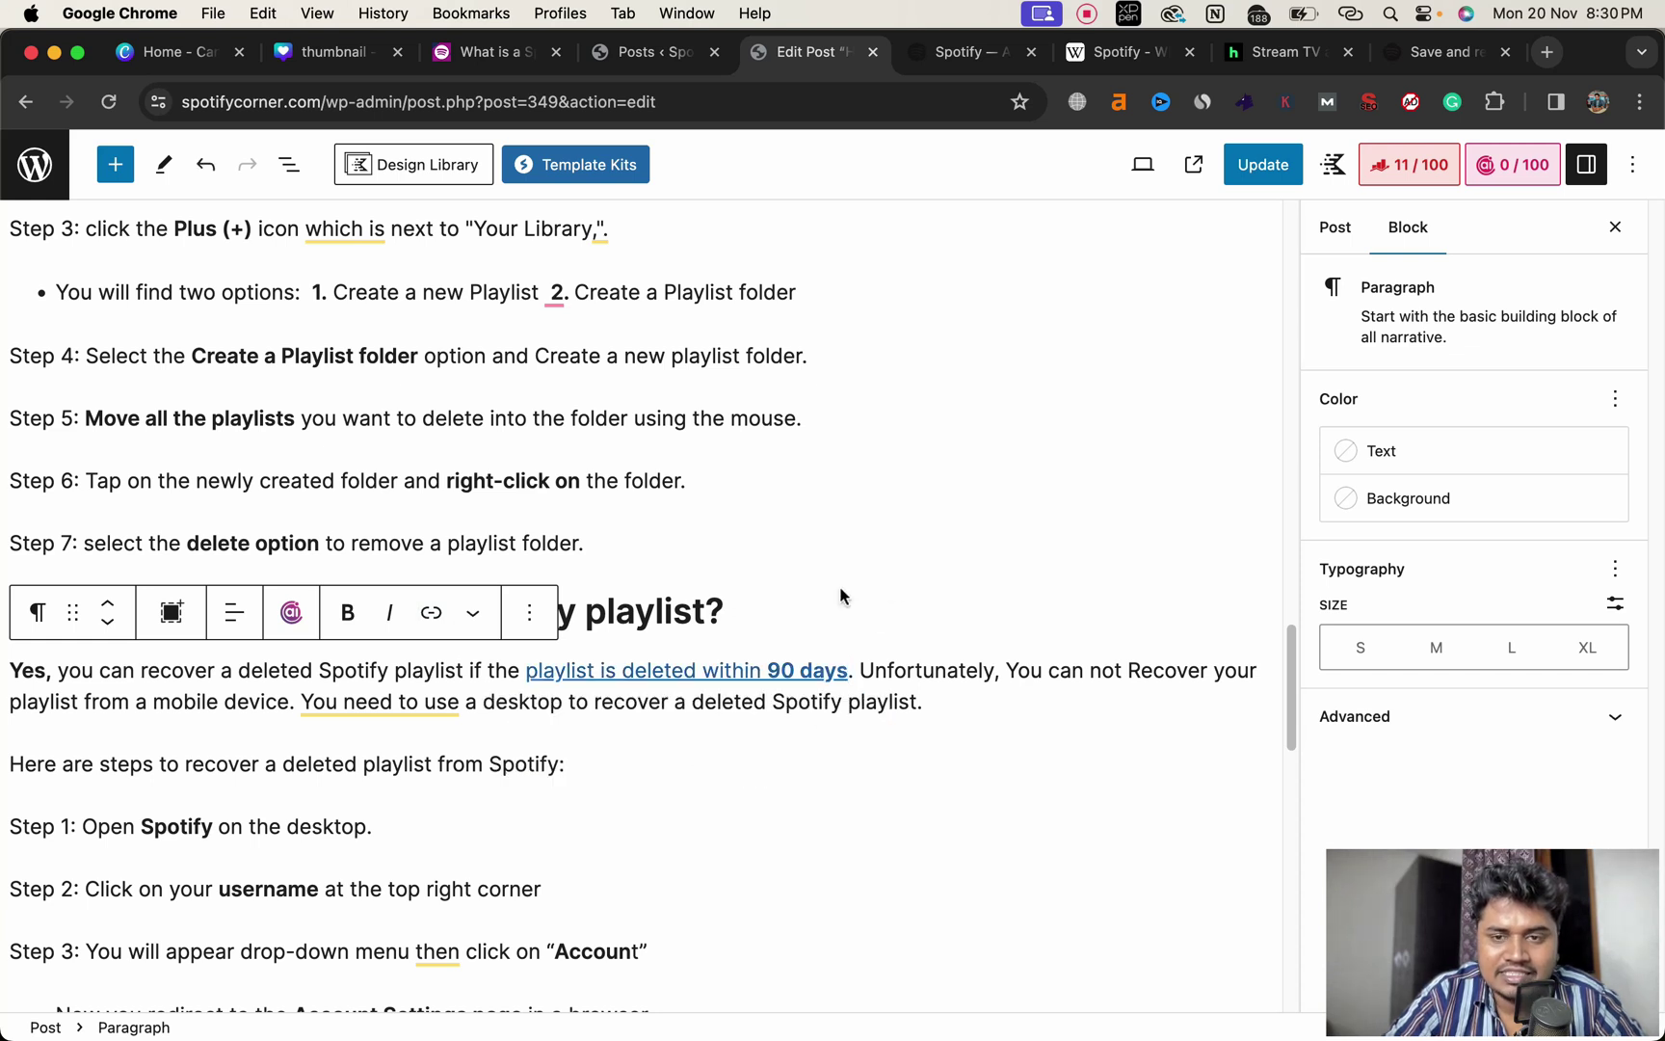
click(1263, 166)
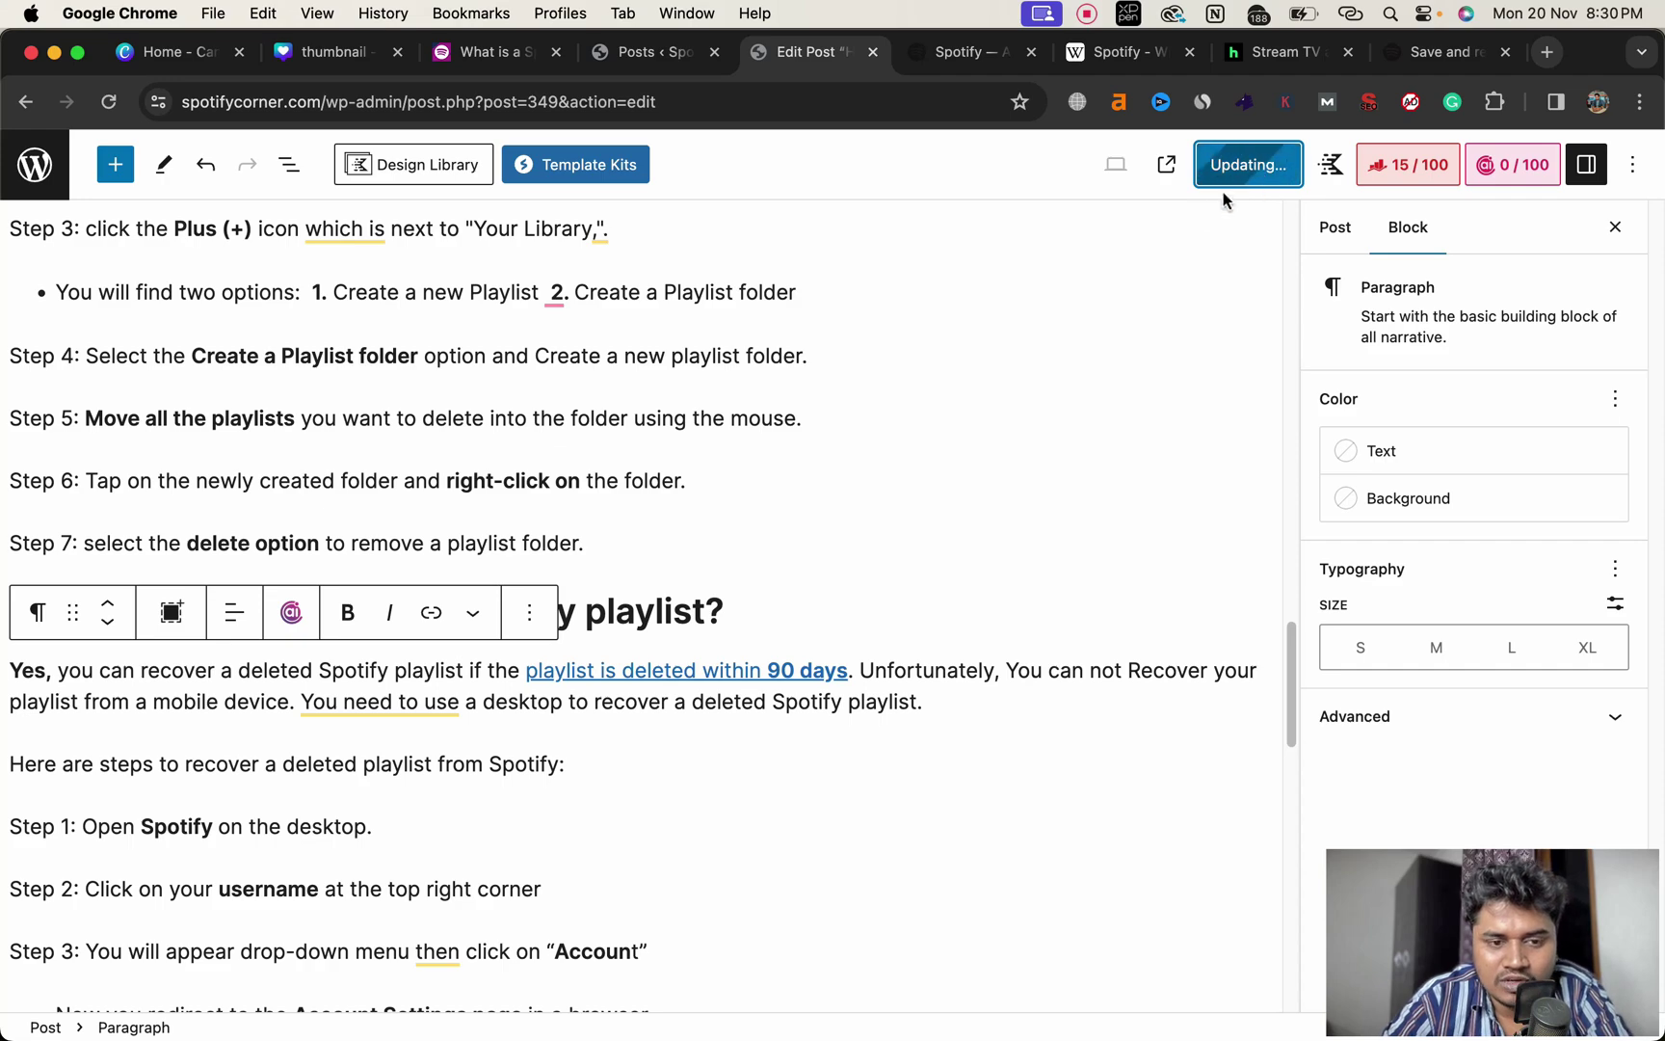
- View the published playlist deletion post and check the target of its "playlist is deleted within 90 days" link
scroll(955, 437, down, 10)
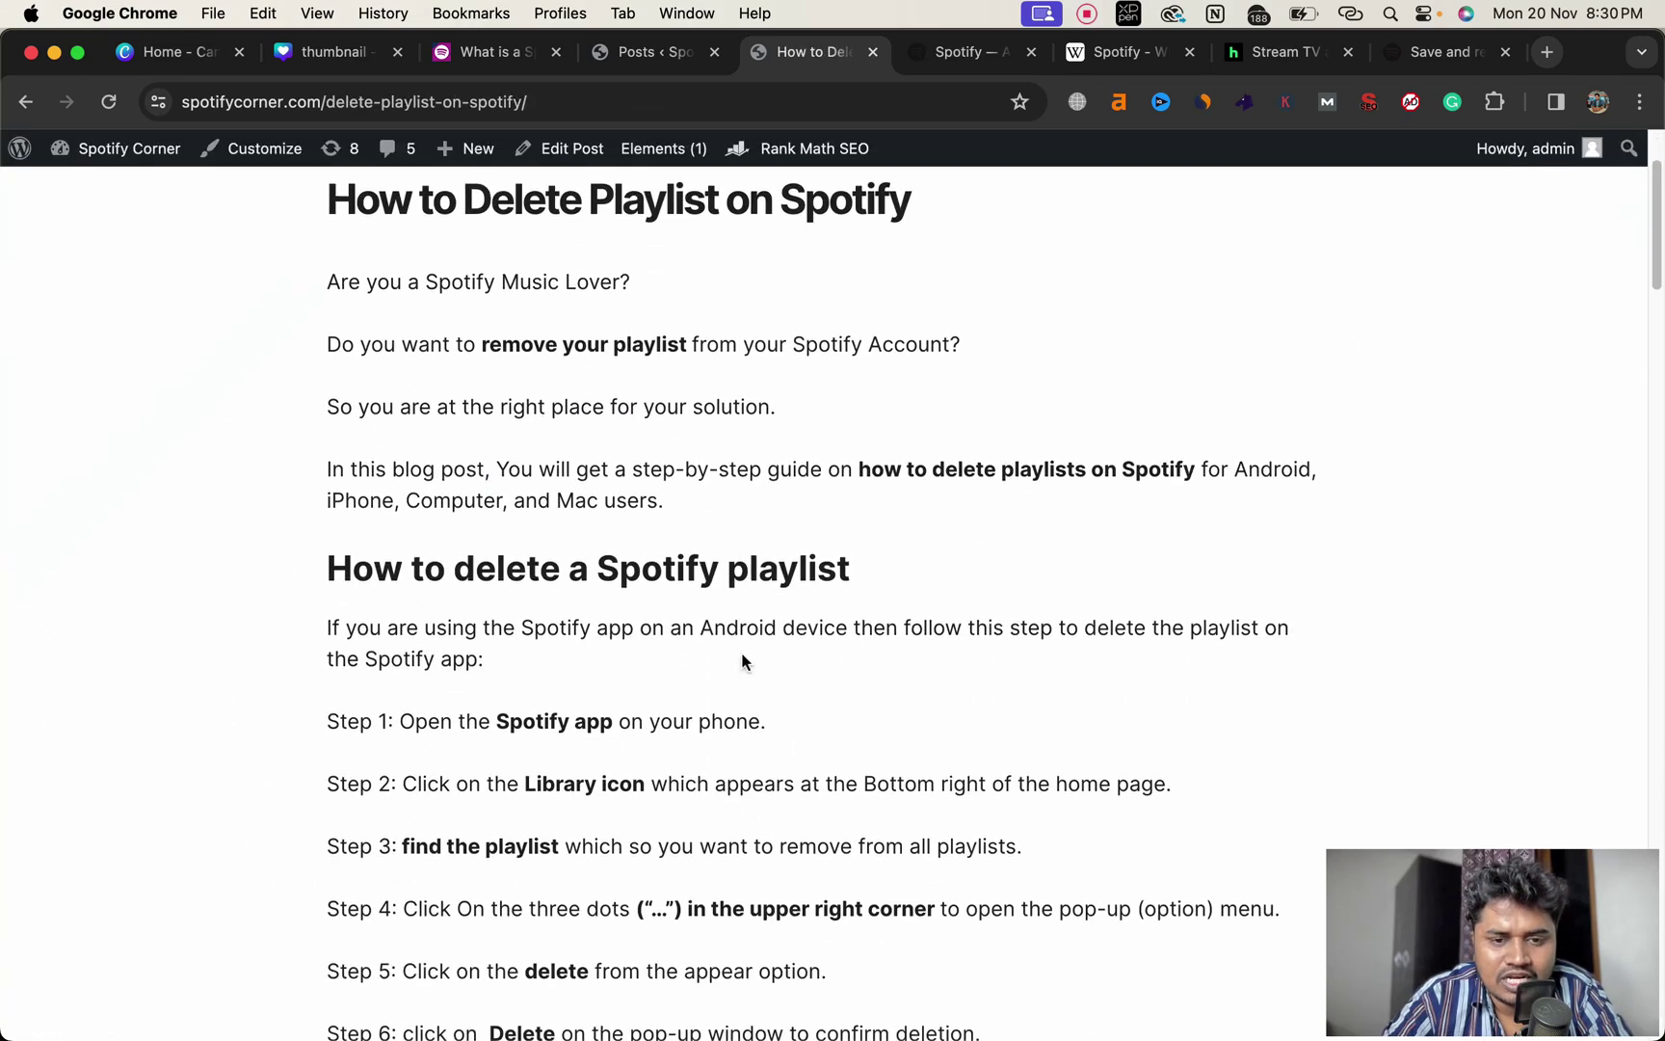
scroll(848, 658, down, 5)
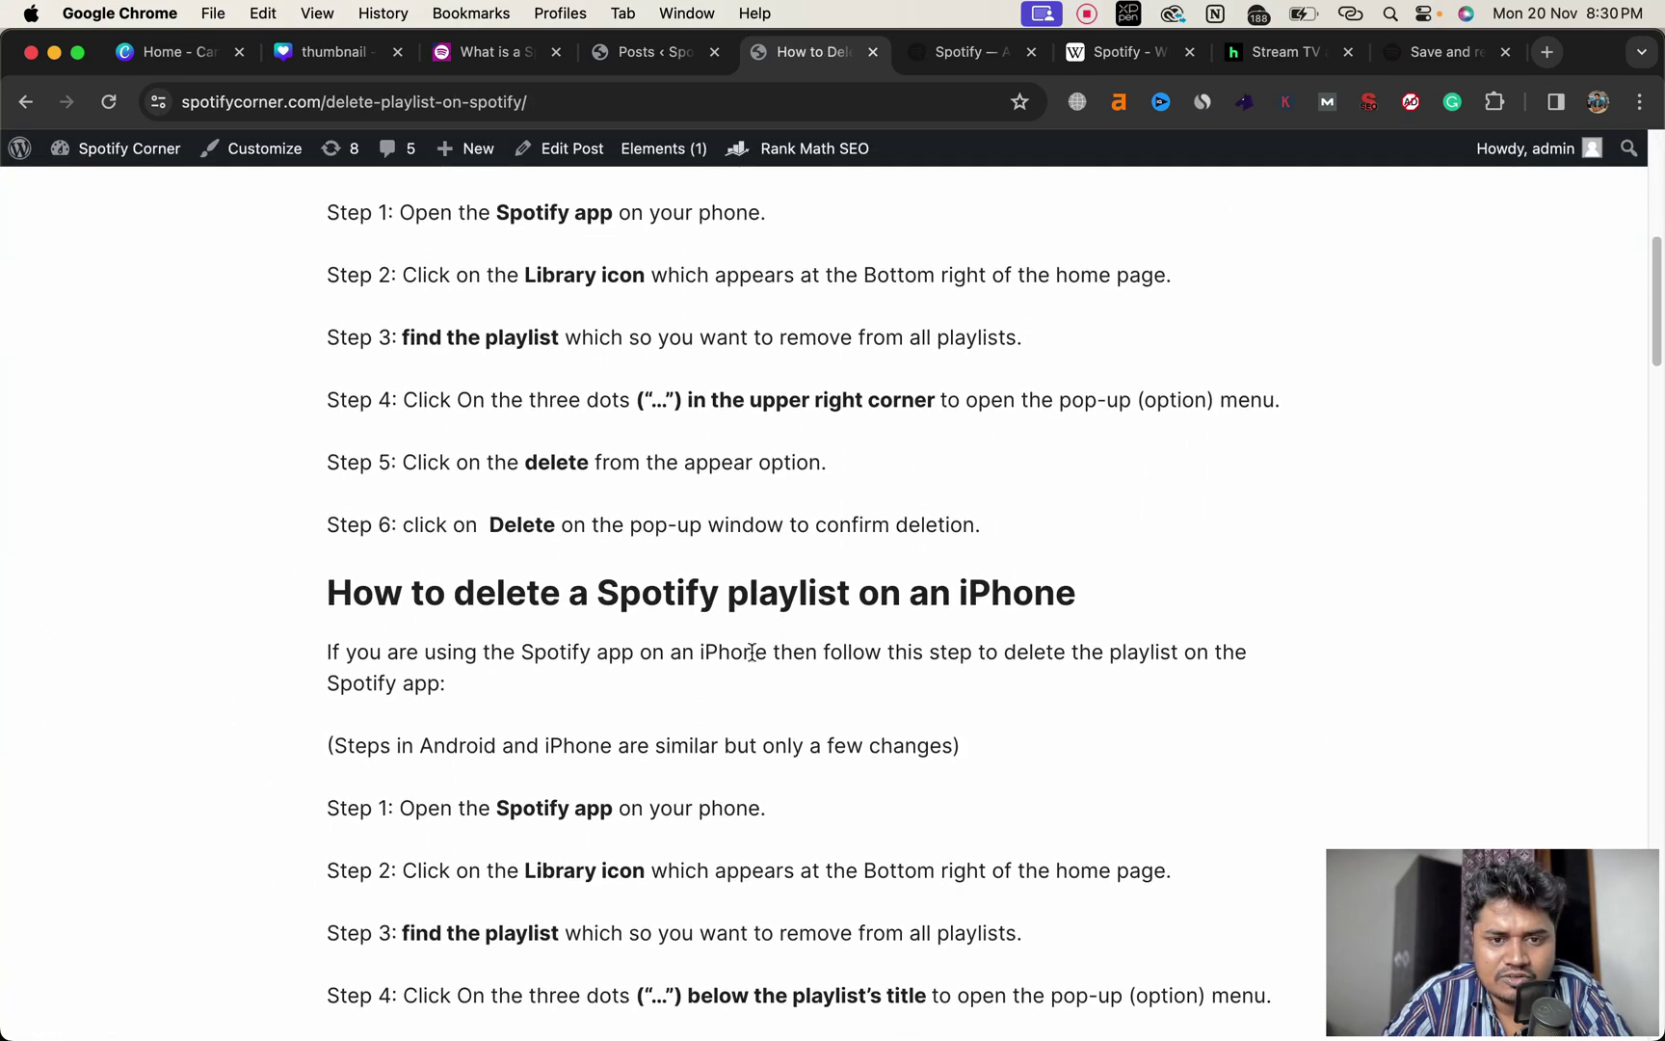
scroll(752, 652, down, 15)
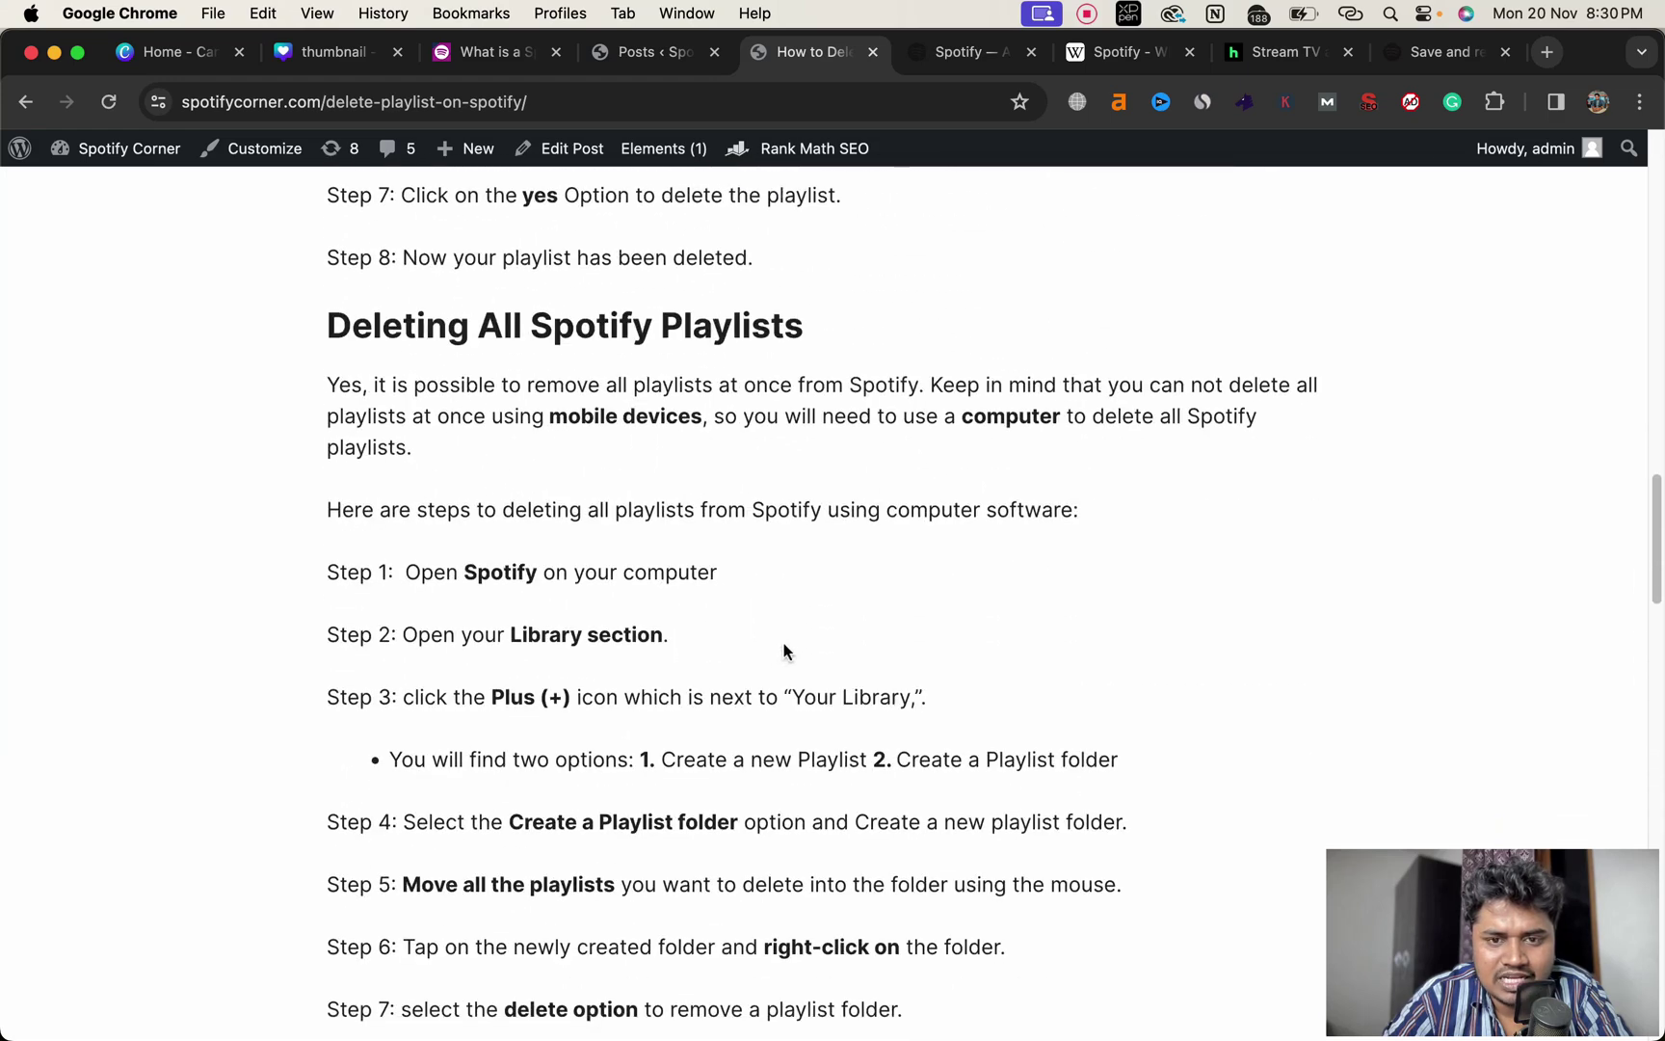
scroll(783, 653, down, 5)
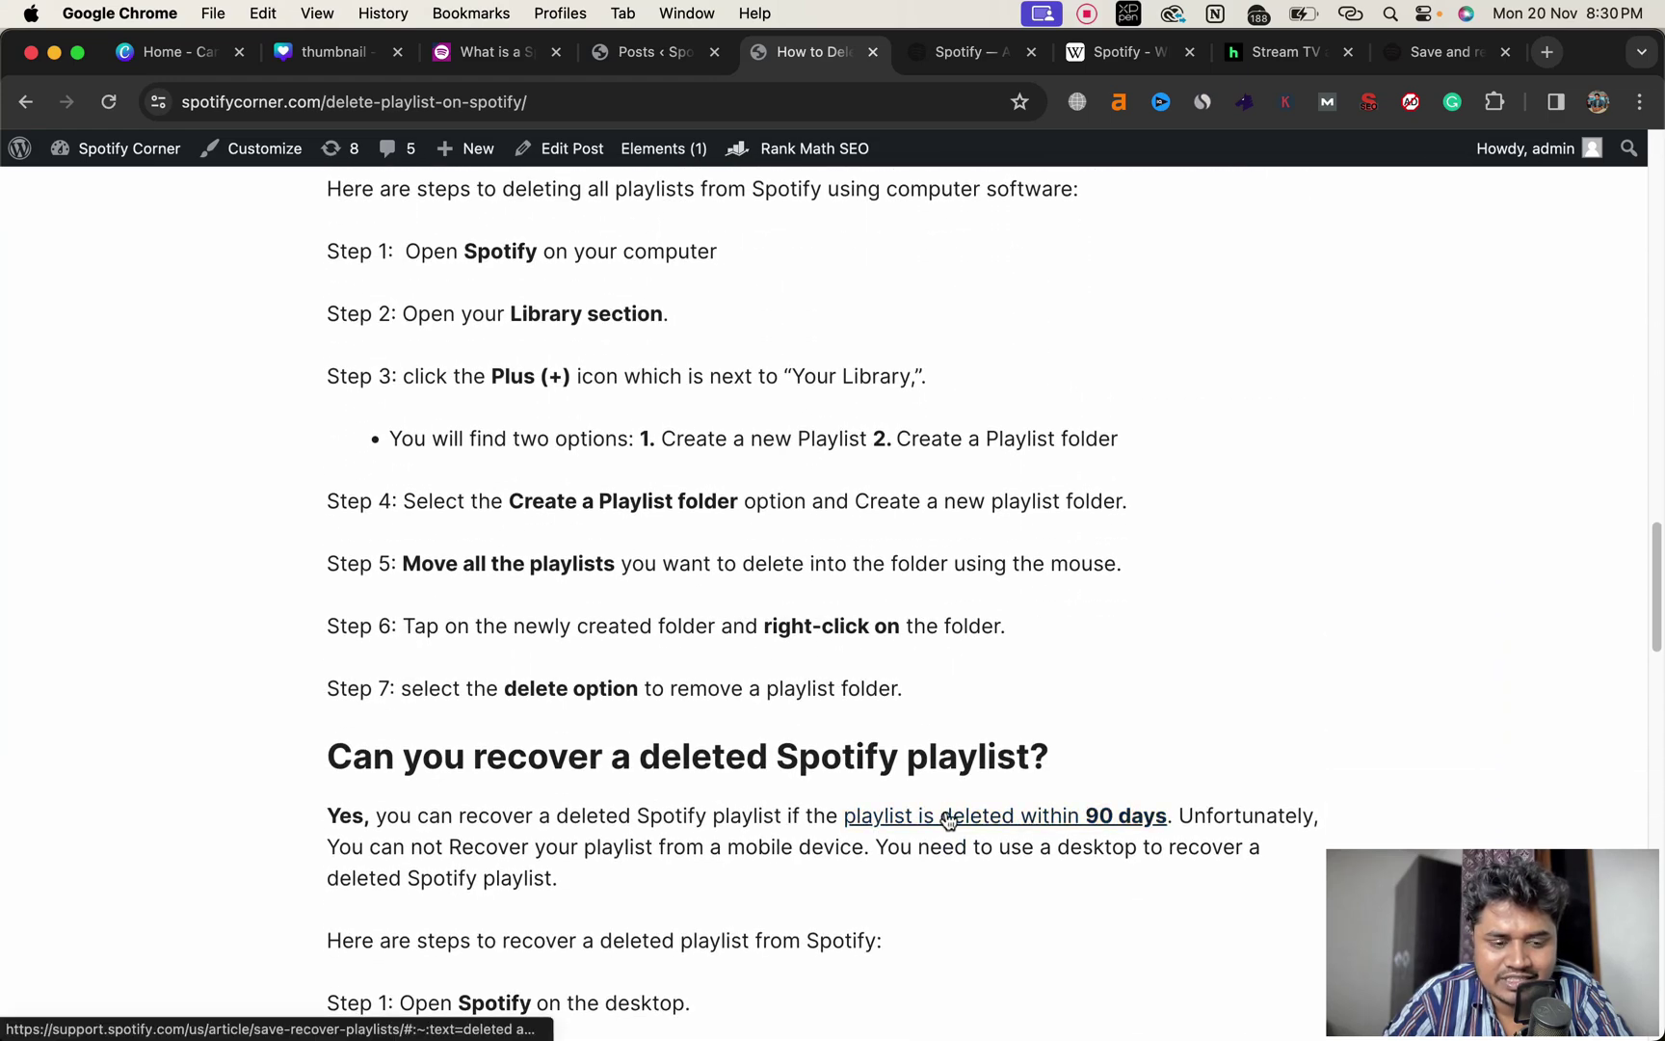
scroll(947, 818, down, 1)
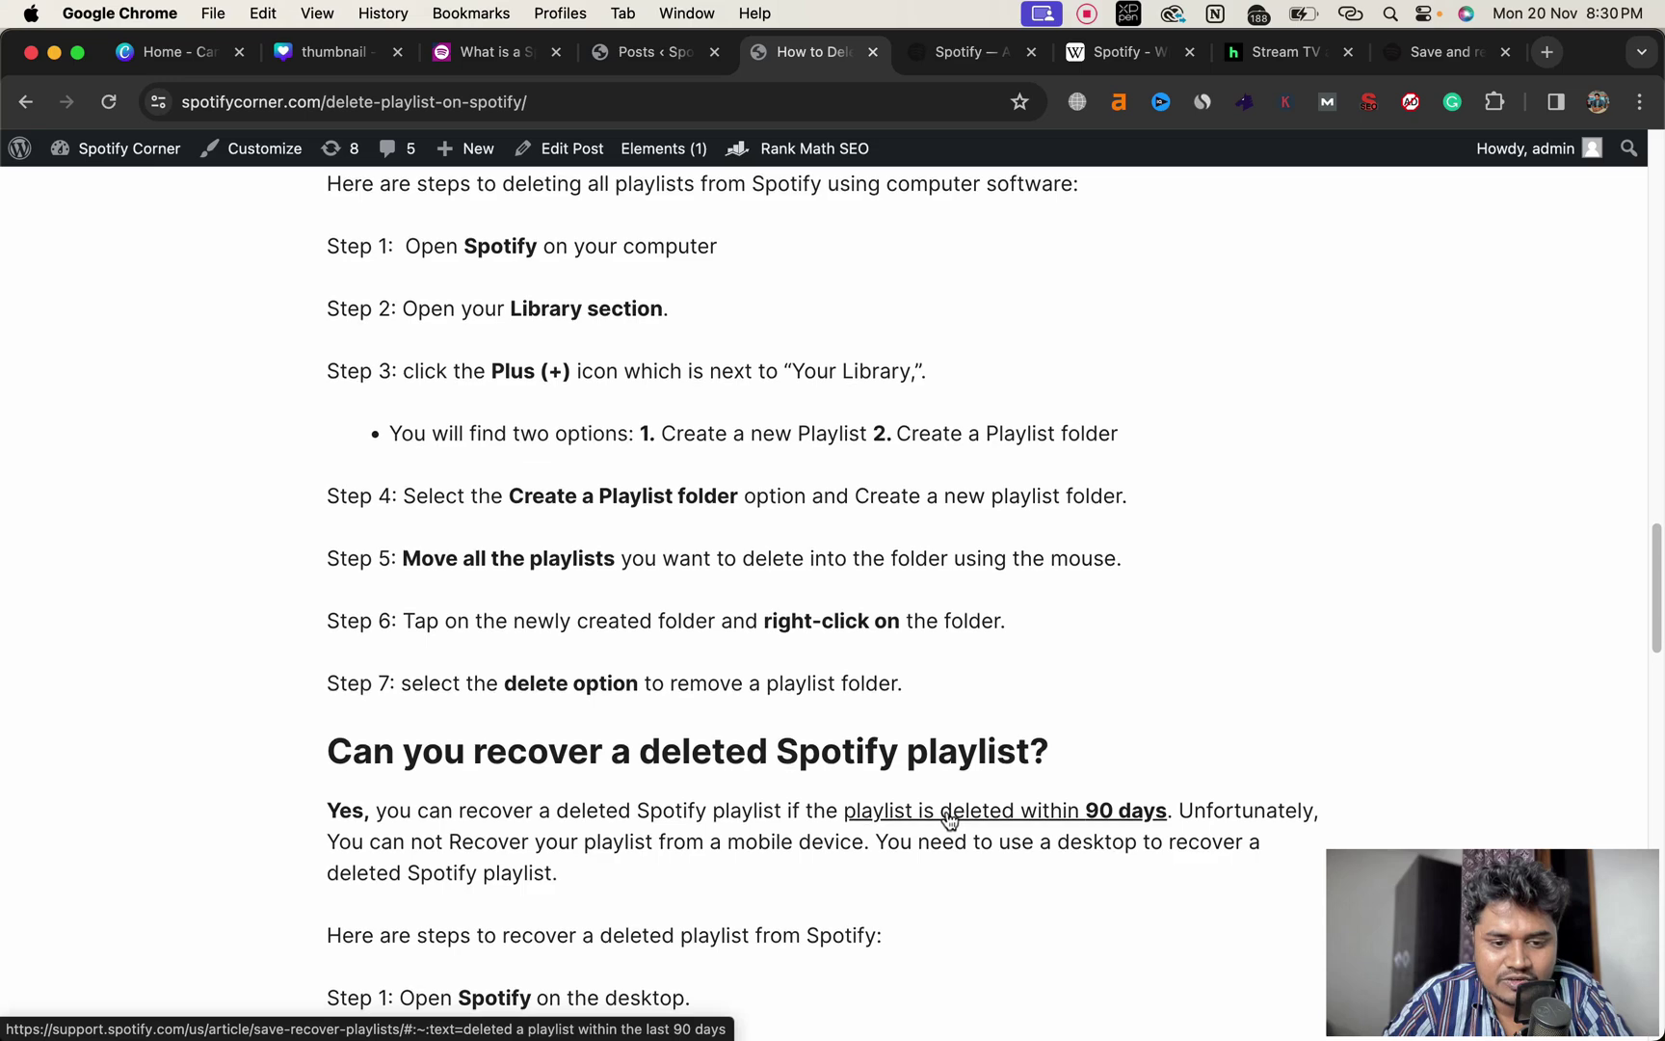
- Look through the rest of the published article, then return to the site's dashboard and open the list of all posts
scroll(947, 818, down, 20)
scroll(947, 816, down, 10)
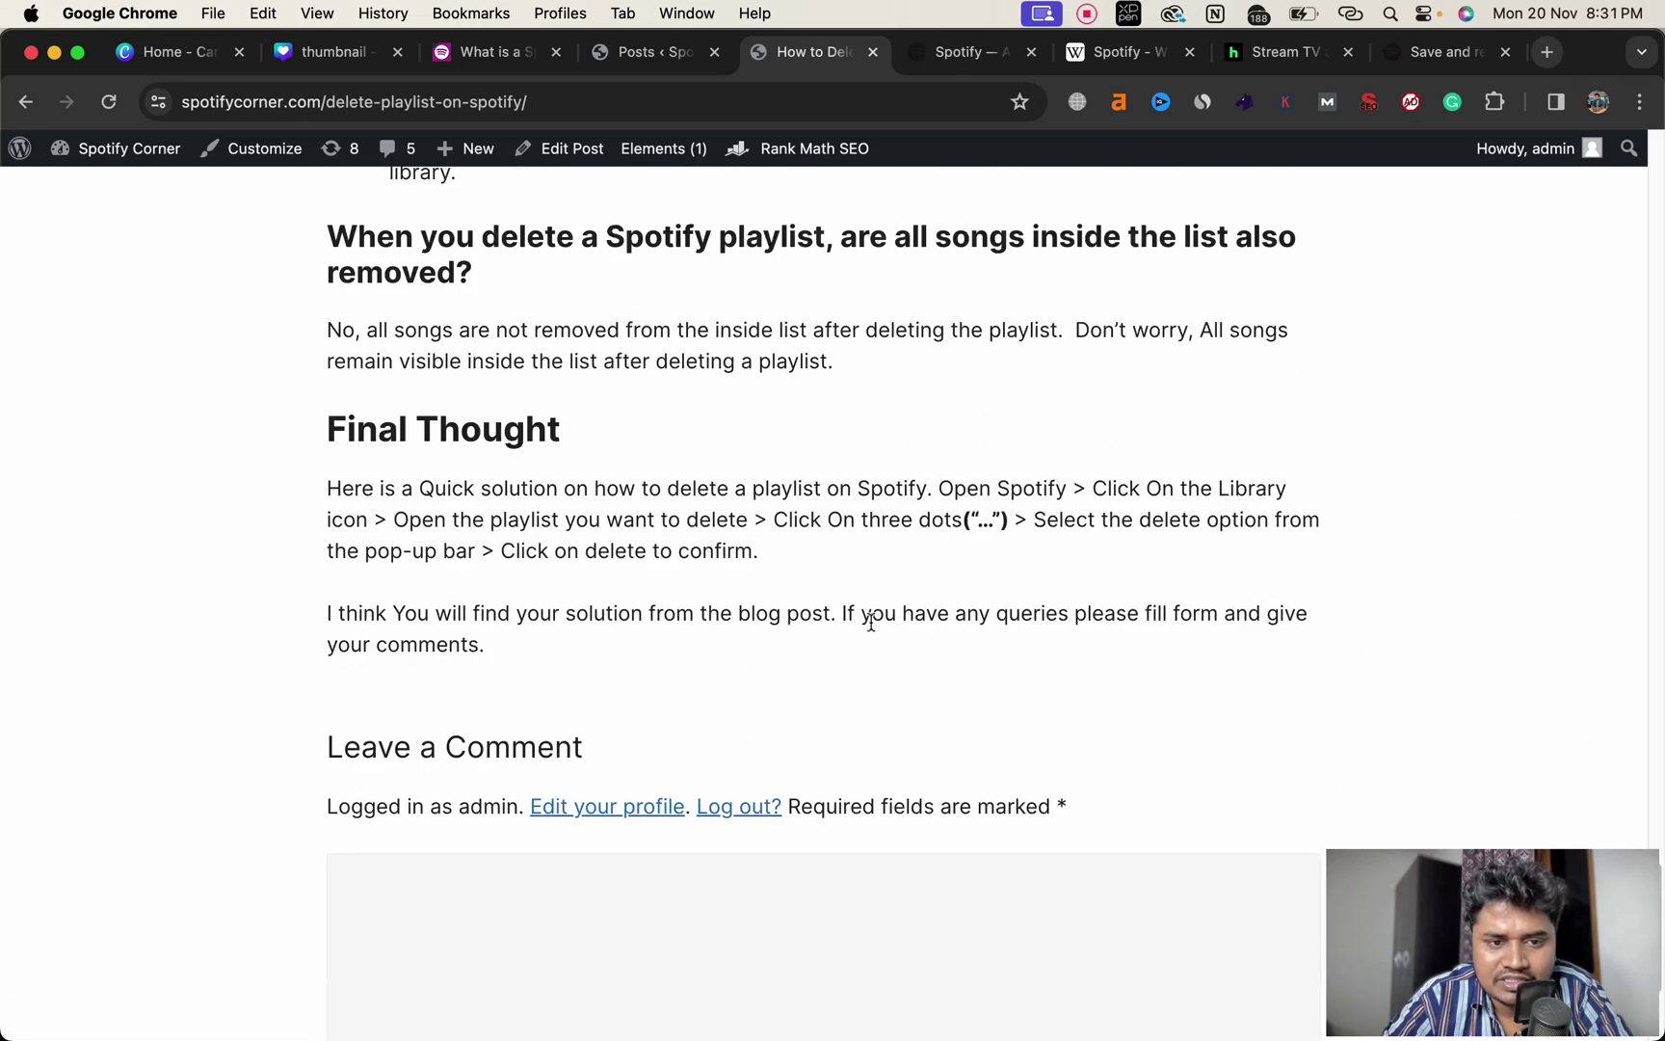
scroll(865, 618, up, 2)
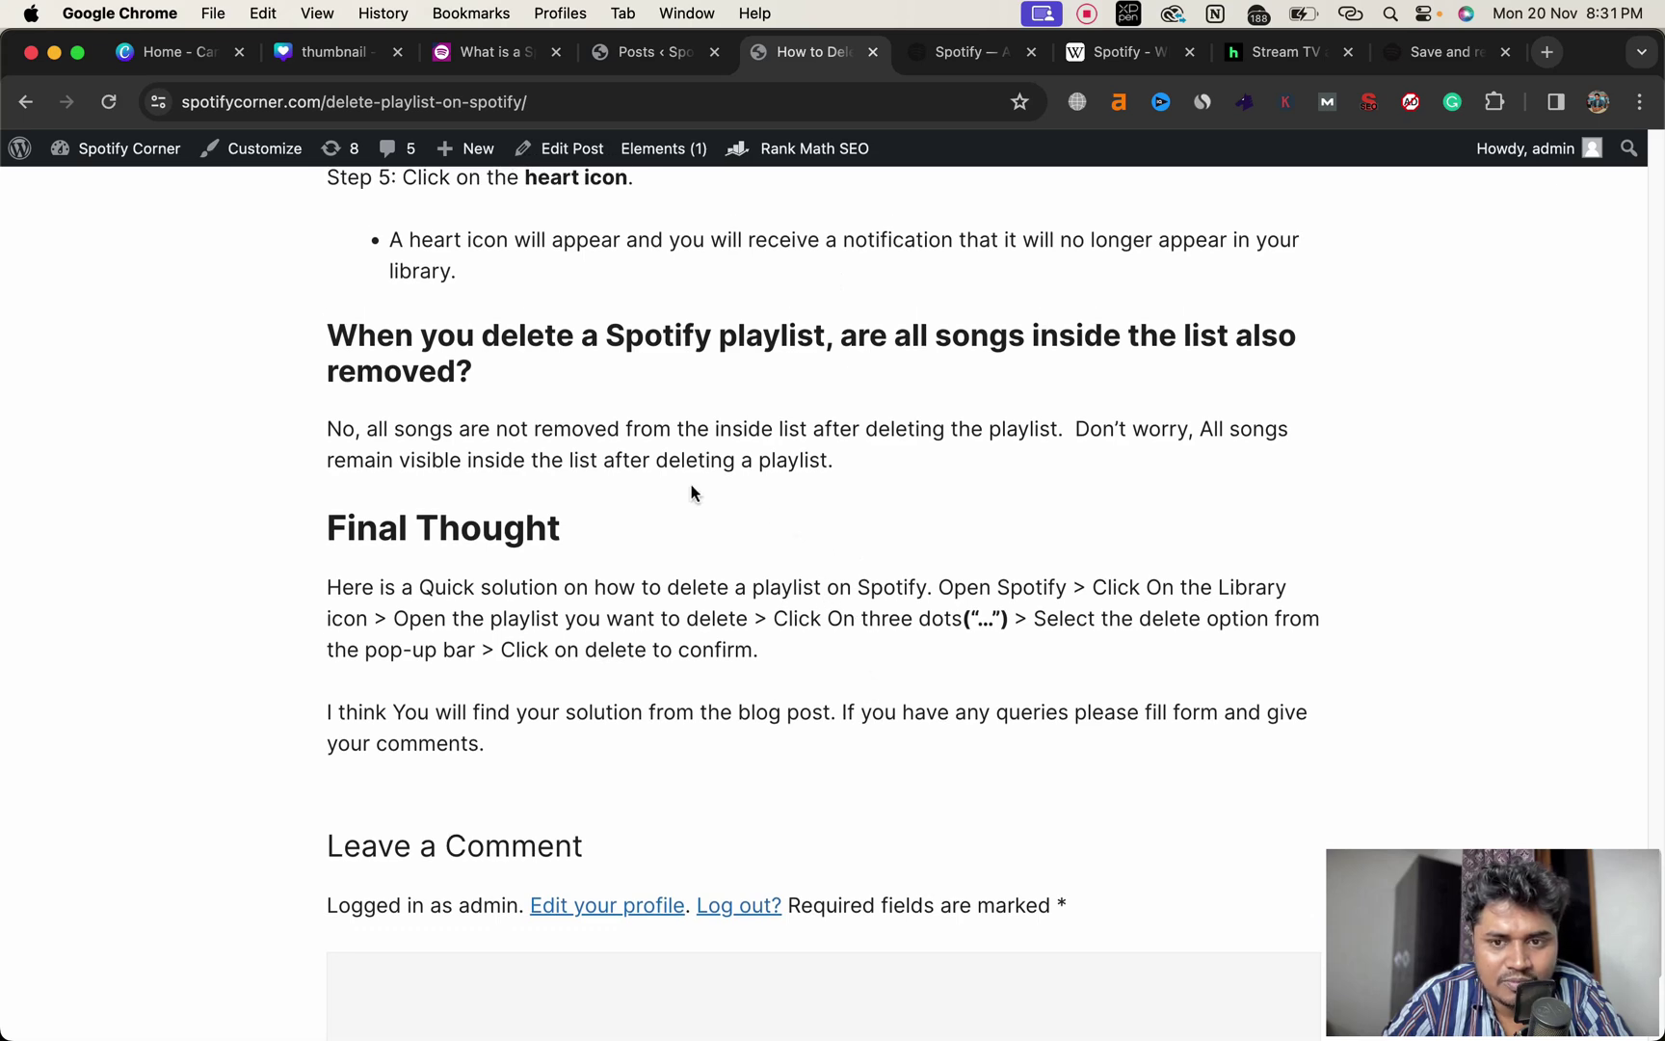
mouse_move(147, 167)
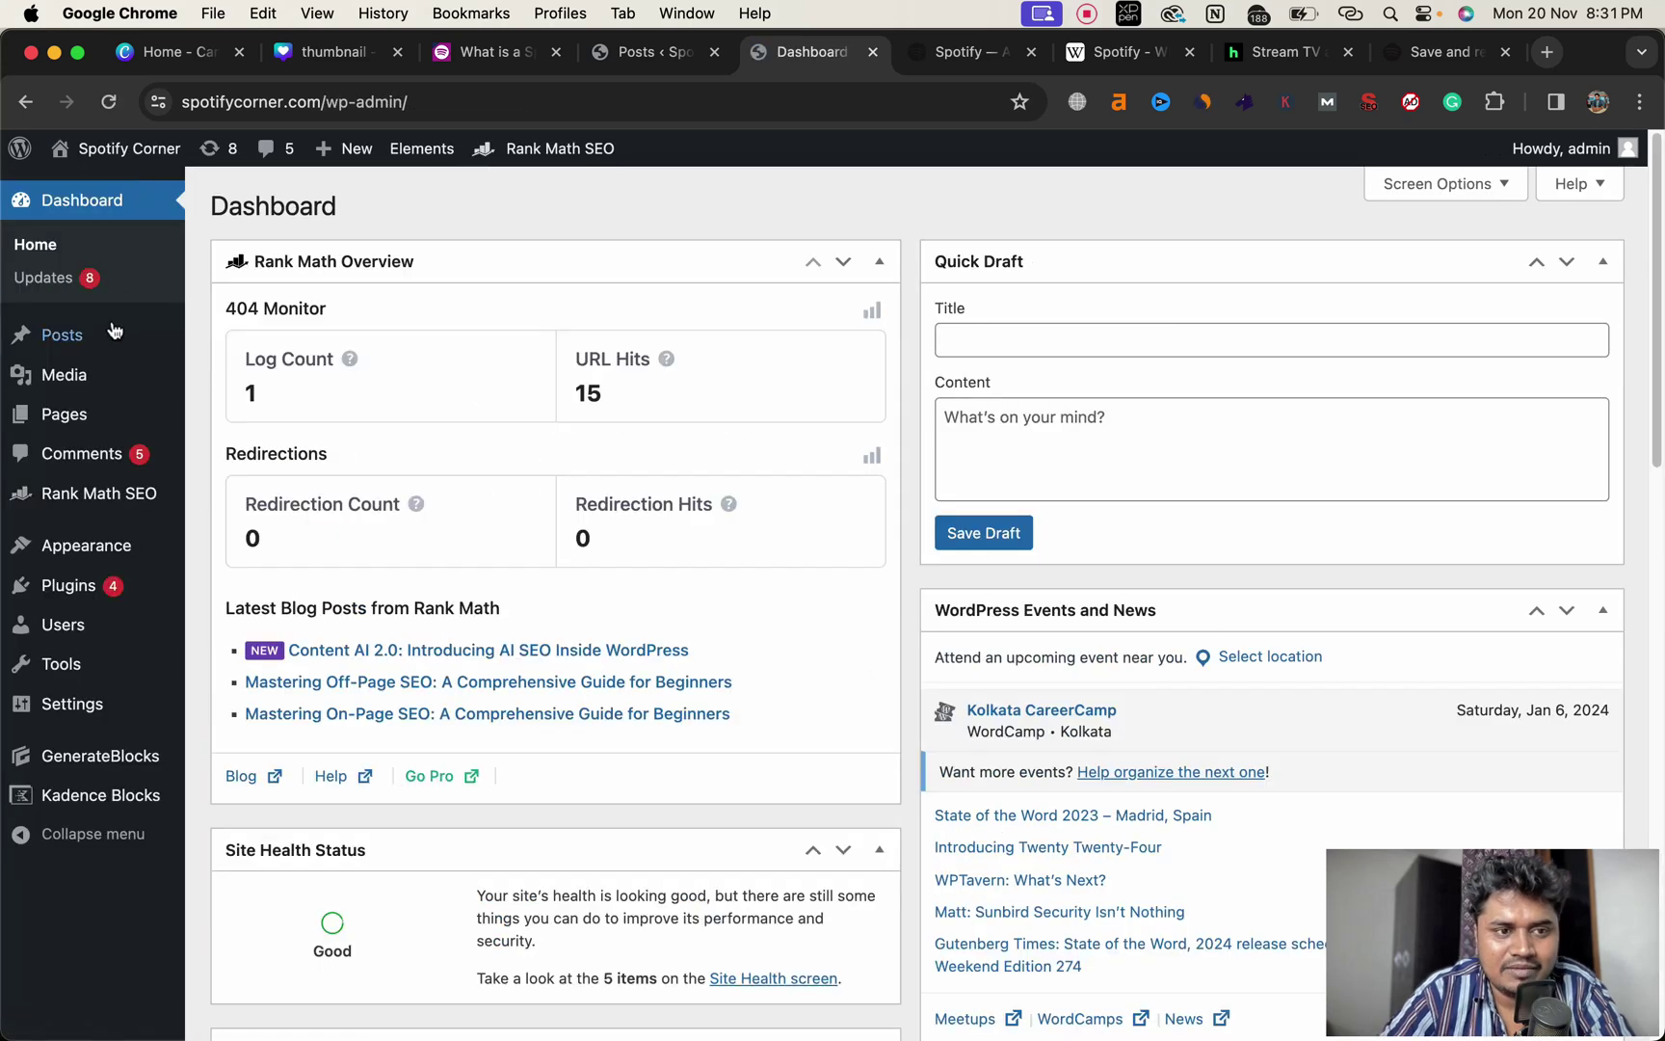
mouse_move(112, 329)
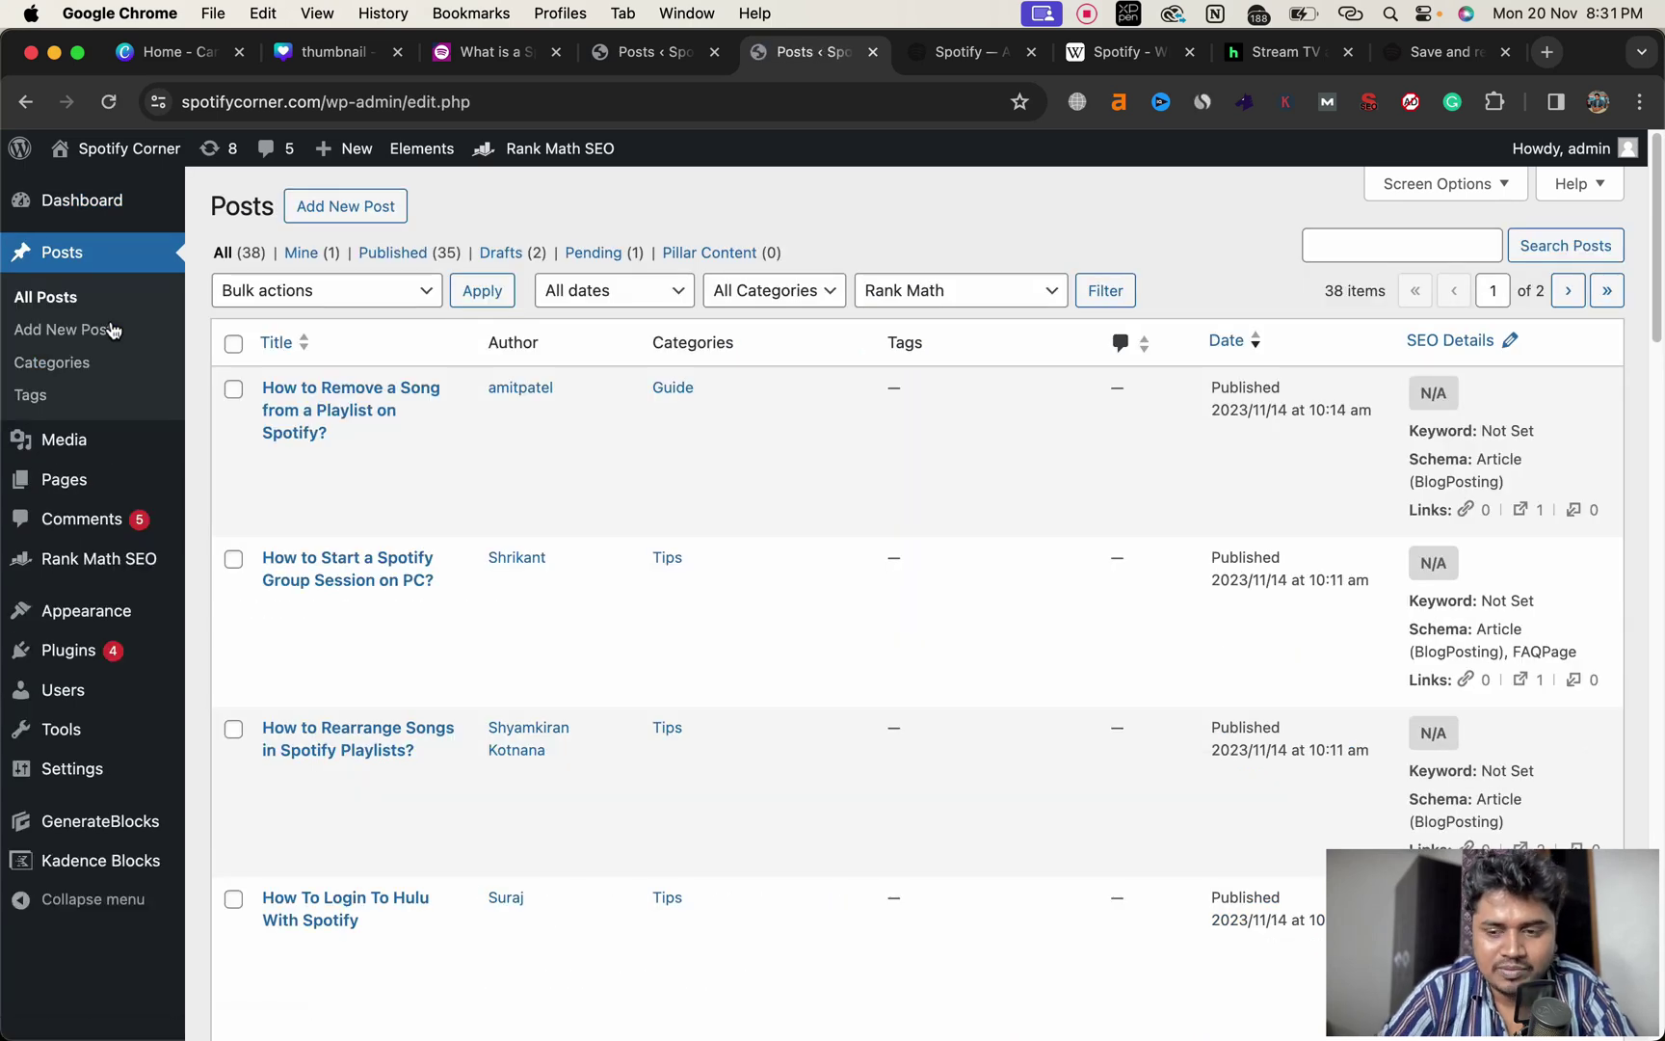
- Switch to the External-link notes in Goodnotes and circle "Never give backlink to your competitors." with the laser pointer
mouse_move(1014, 1002)
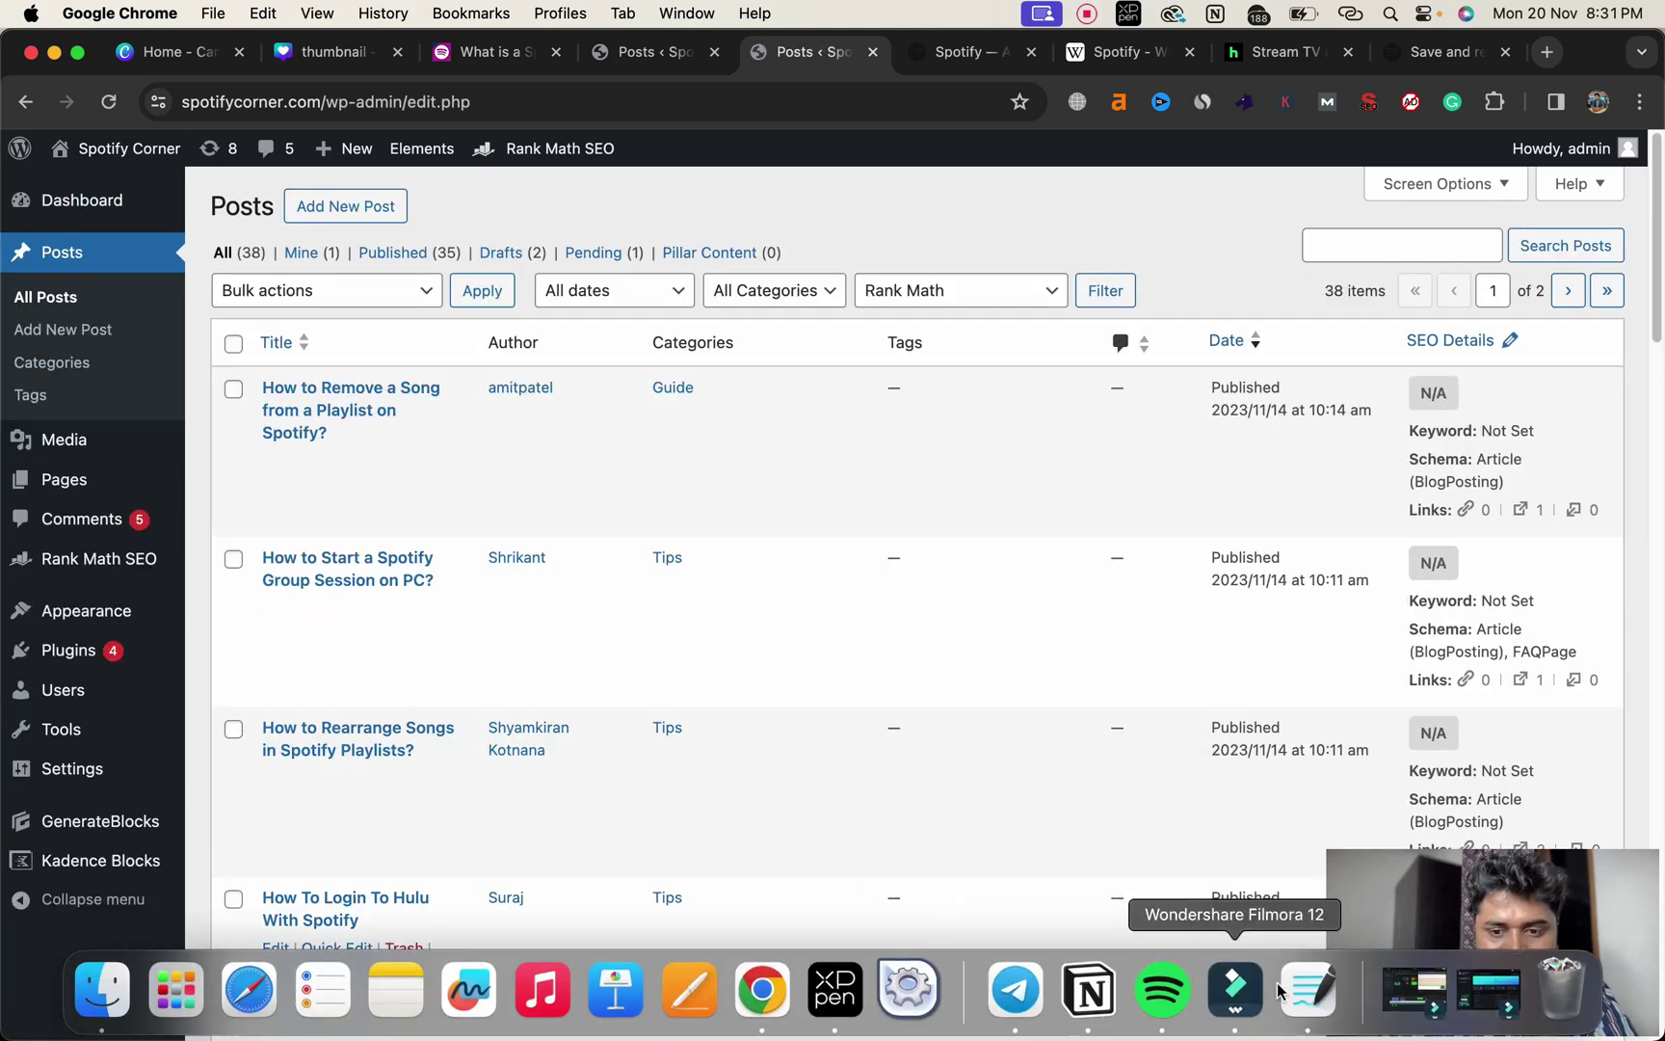
click(1313, 990)
scroll(964, 713, down, 1)
scroll(907, 654, up, 10)
scroll(906, 654, down, 10)
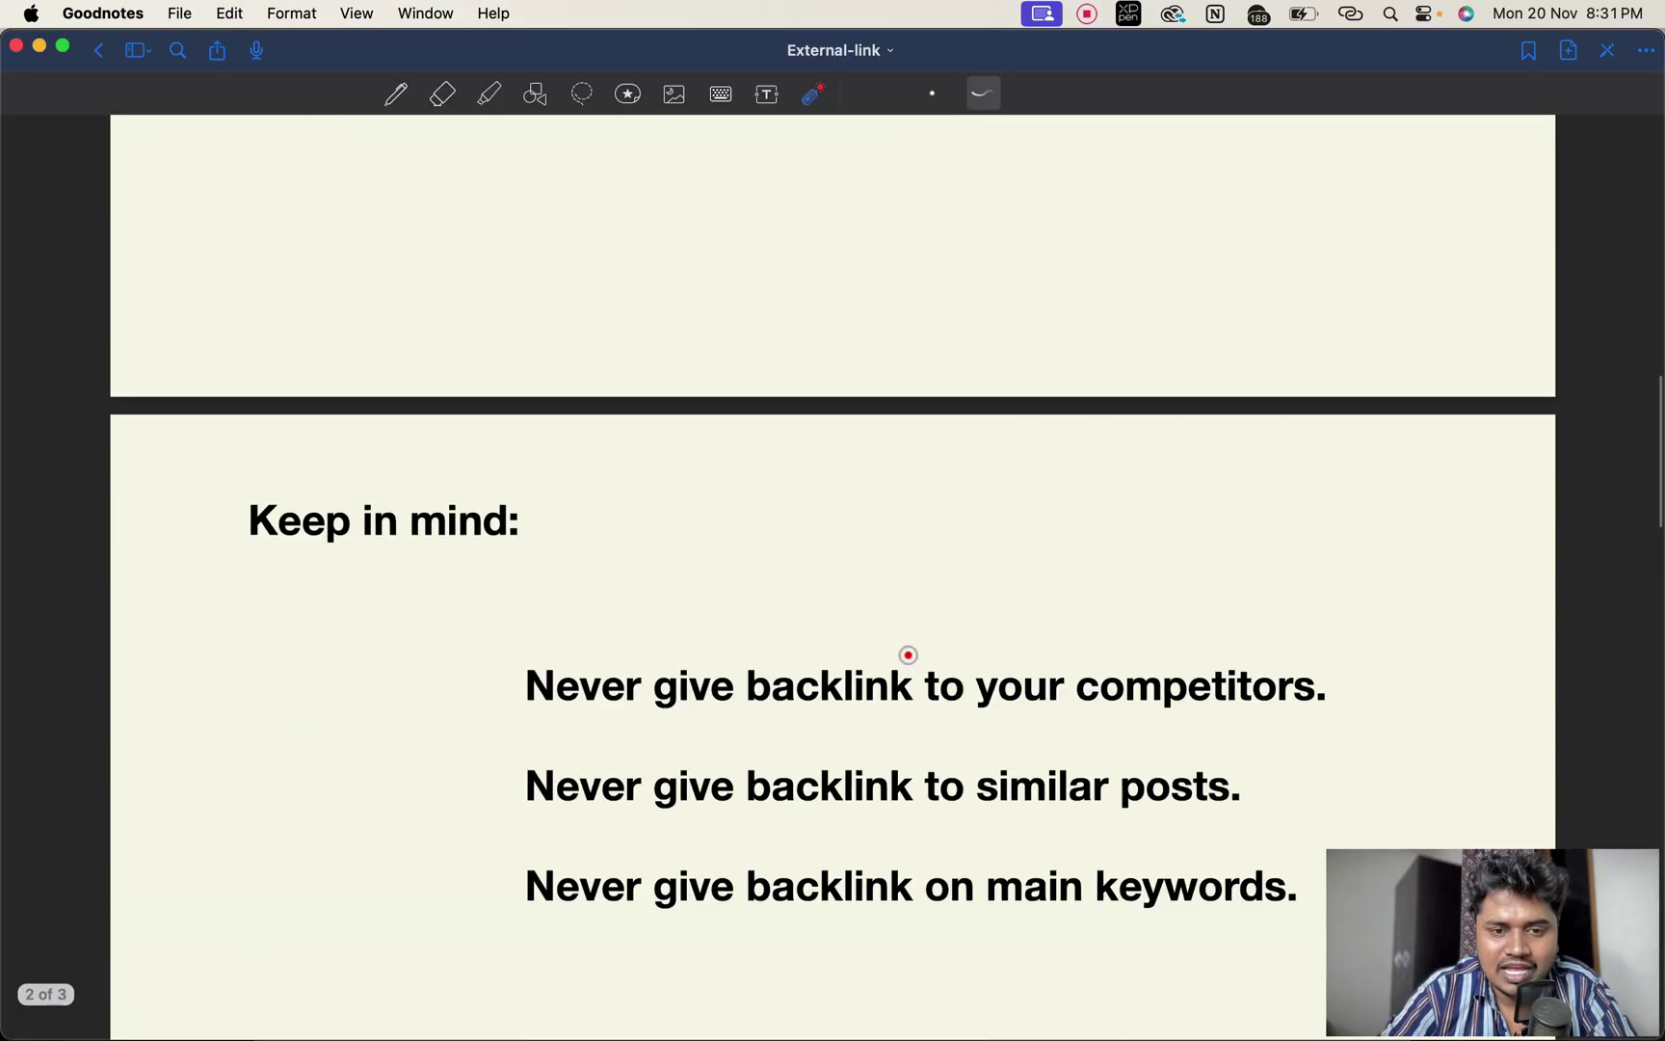
mouse_move(756, 643)
mouse_down()
mouse_move(1409, 637)
mouse_move(1103, 568)
mouse_move(371, 551)
mouse_move(724, 617)
mouse_up()
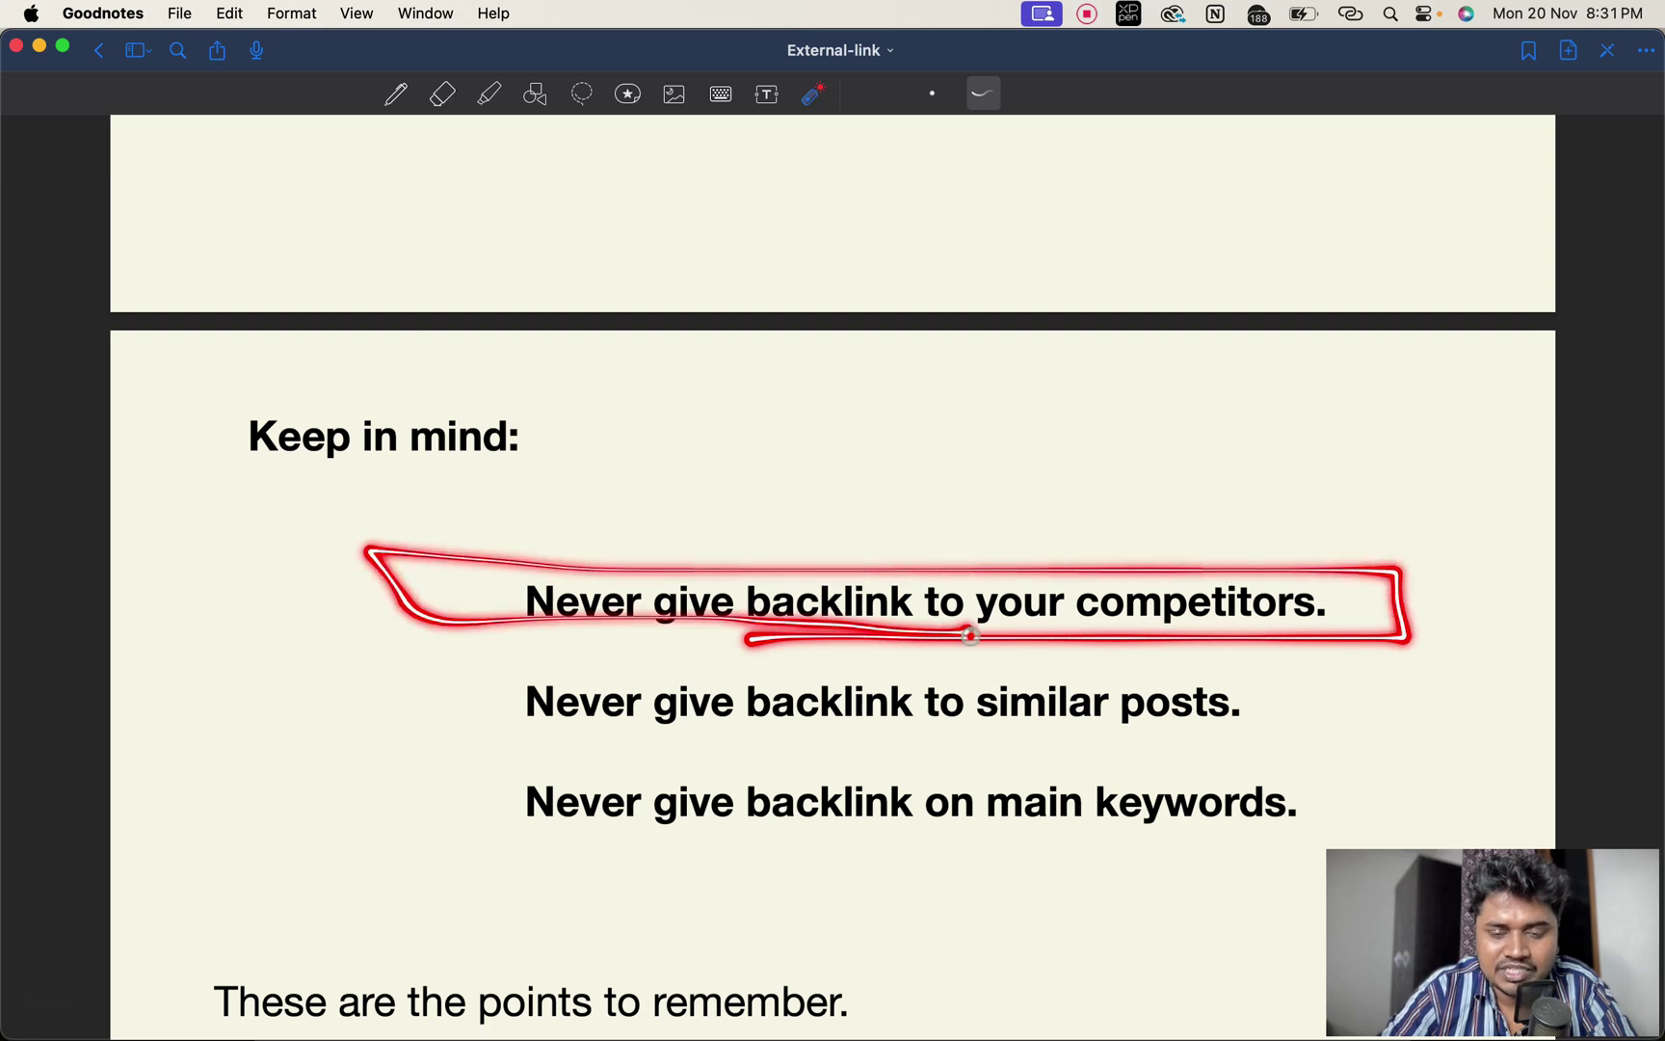